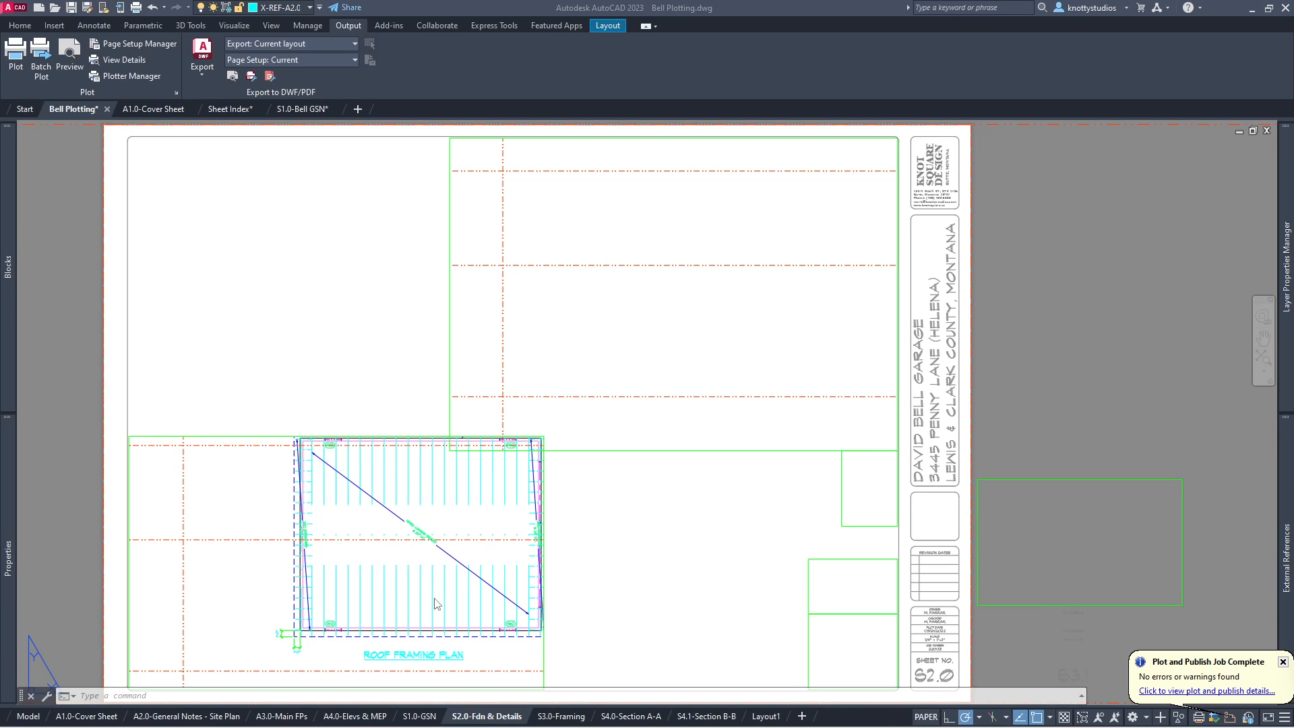
Step: On the S2.0-Fdn & Details layout, stretch the roof framing viewport's upper right corner outward and its left edge inward around the plan
click(574, 717)
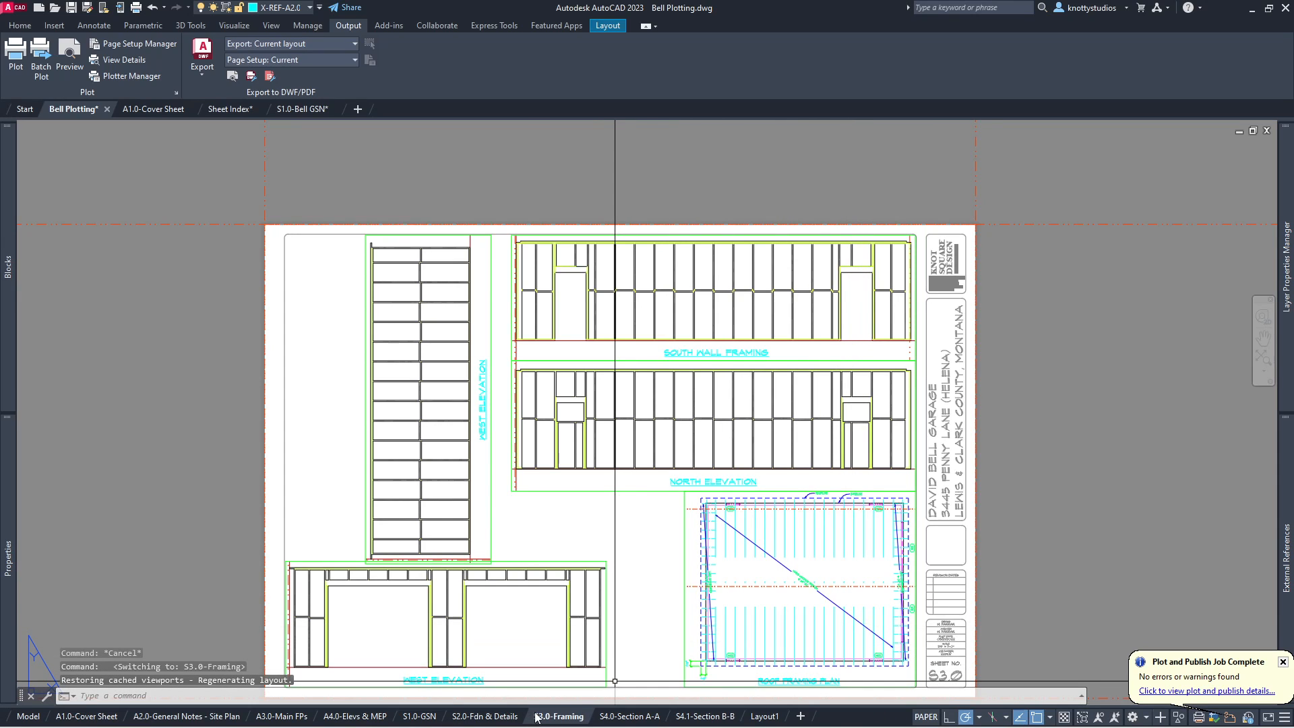
click(492, 717)
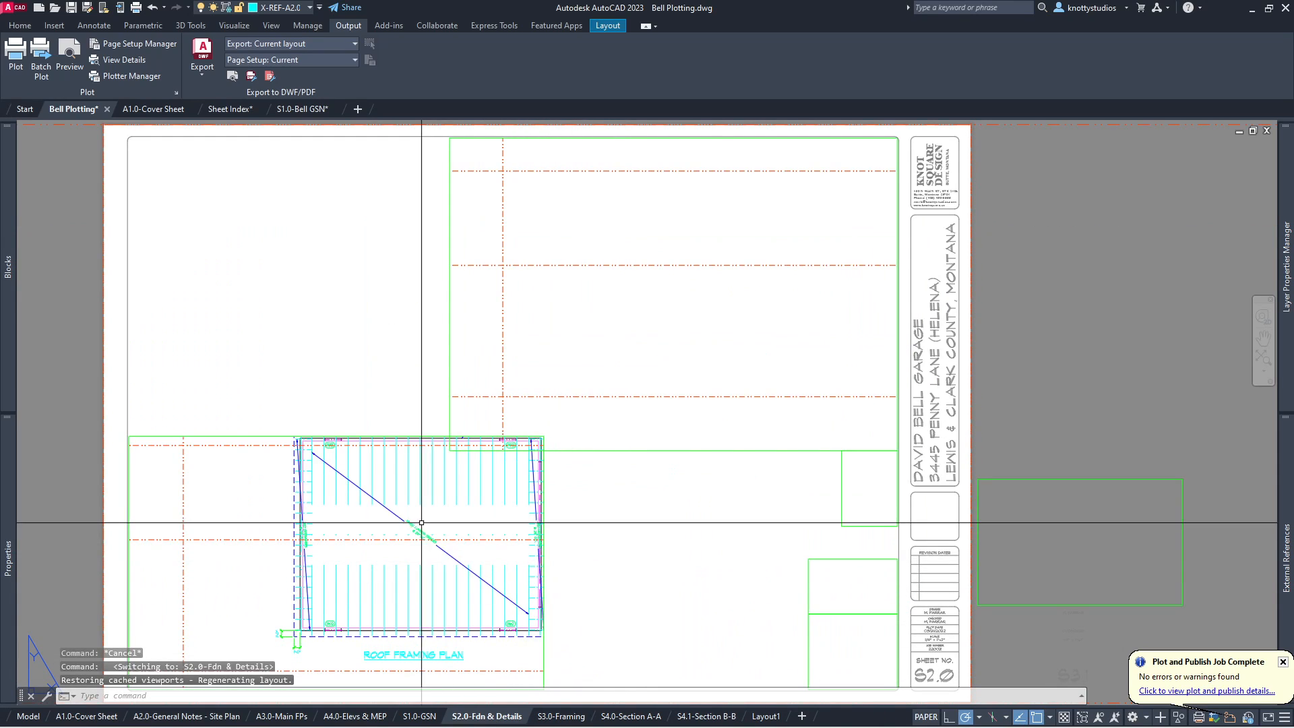
click(269, 437)
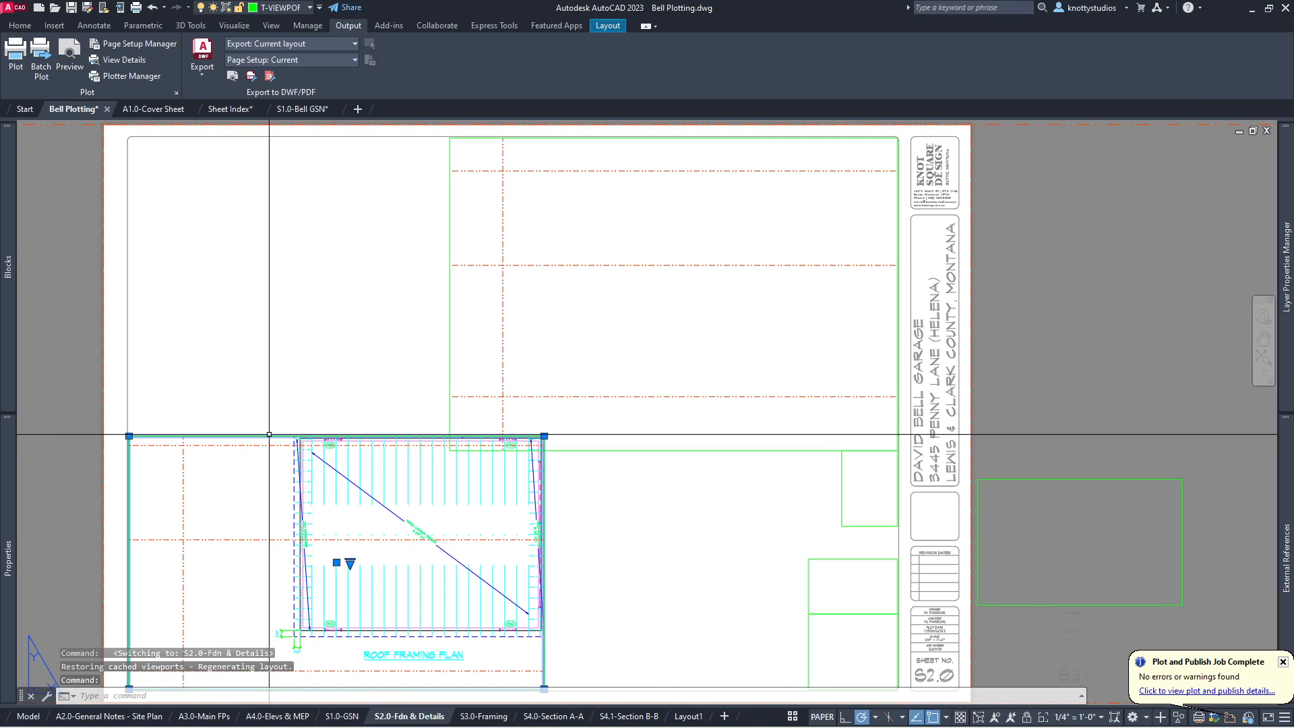
click(544, 436)
click(583, 413)
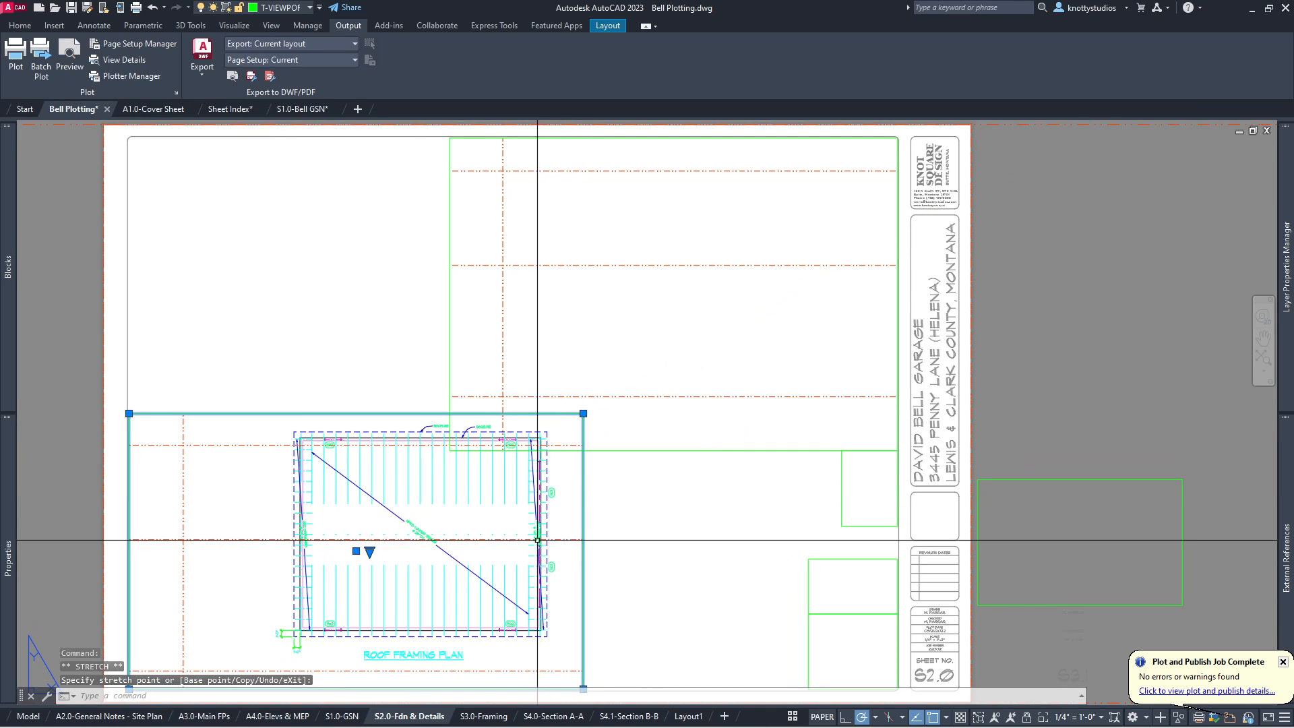
click(128, 414)
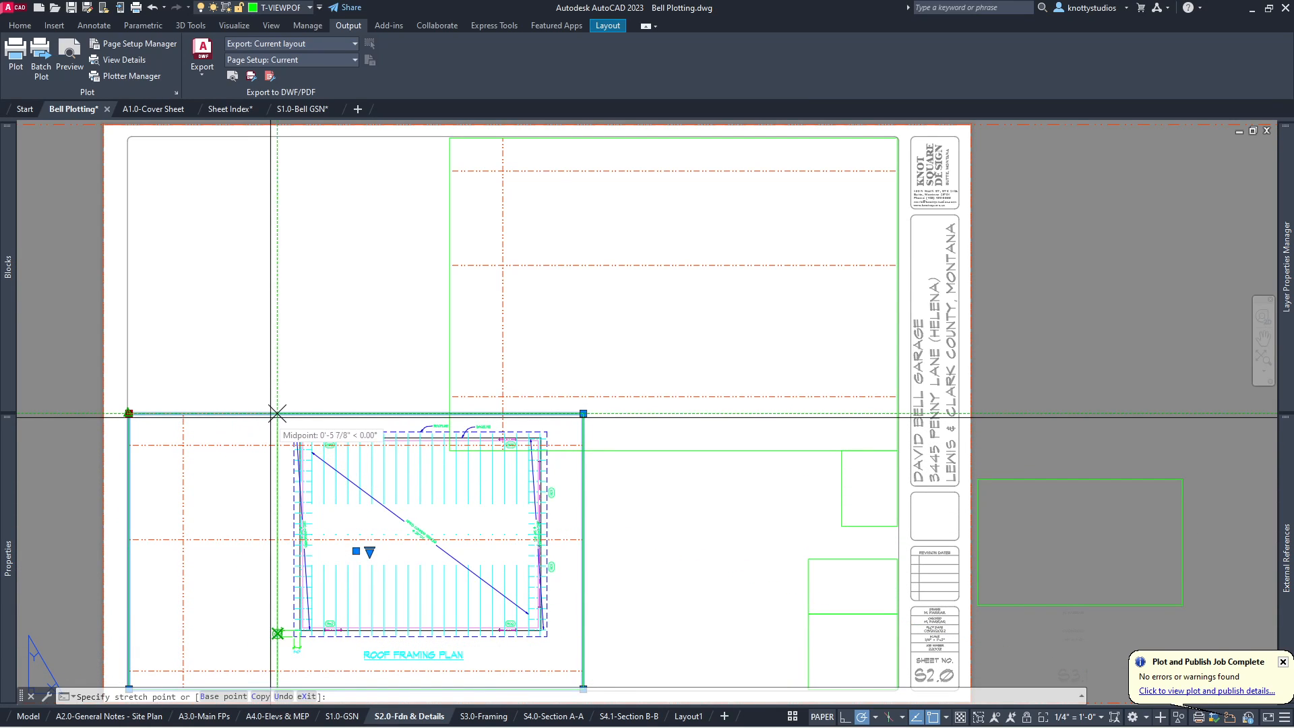
click(269, 413)
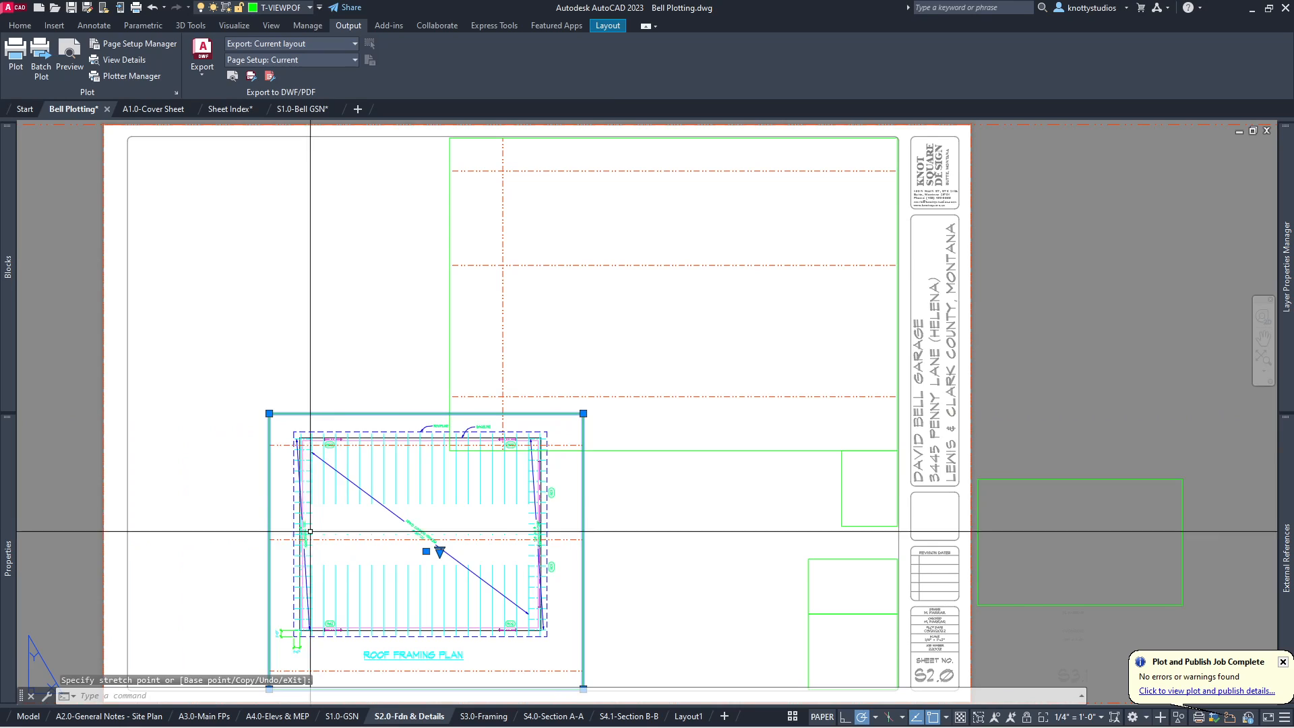
Step: Tighten the roof framing viewport's bottom, top and right edges around the plan and its title
scroll(313, 536, down, 3)
scroll(313, 536, up, 5)
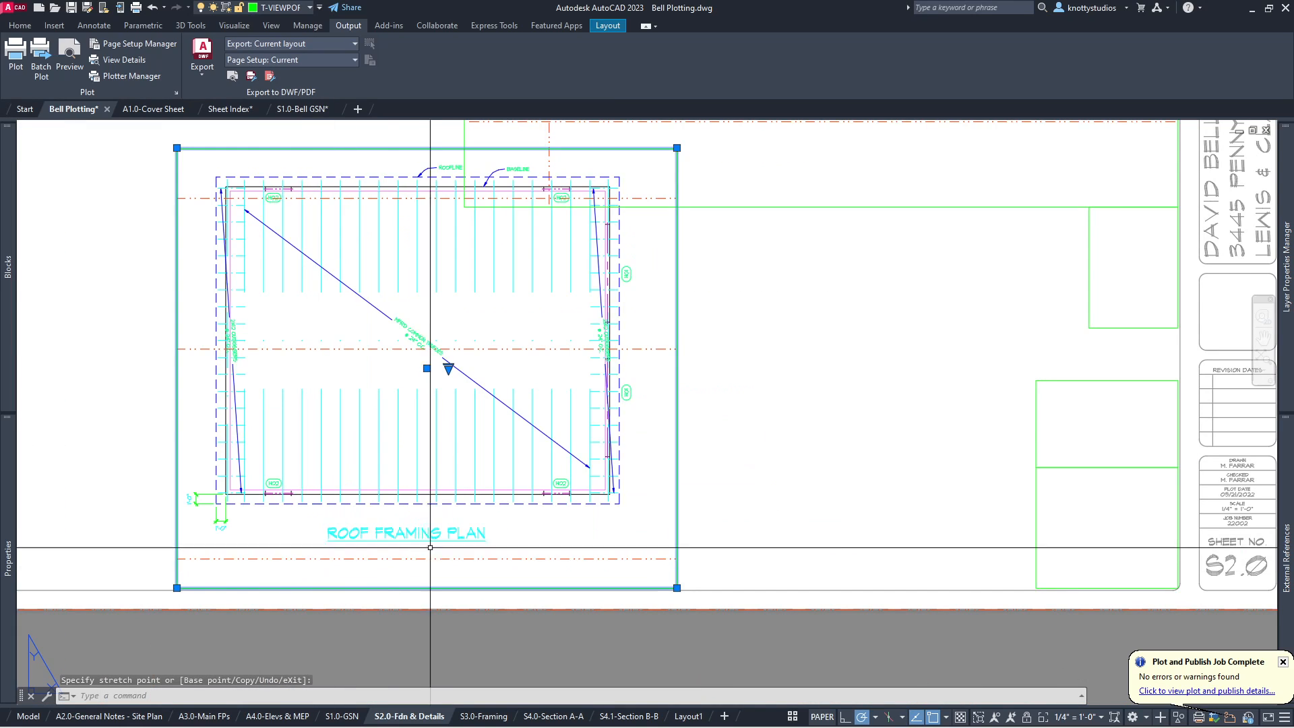
click(676, 588)
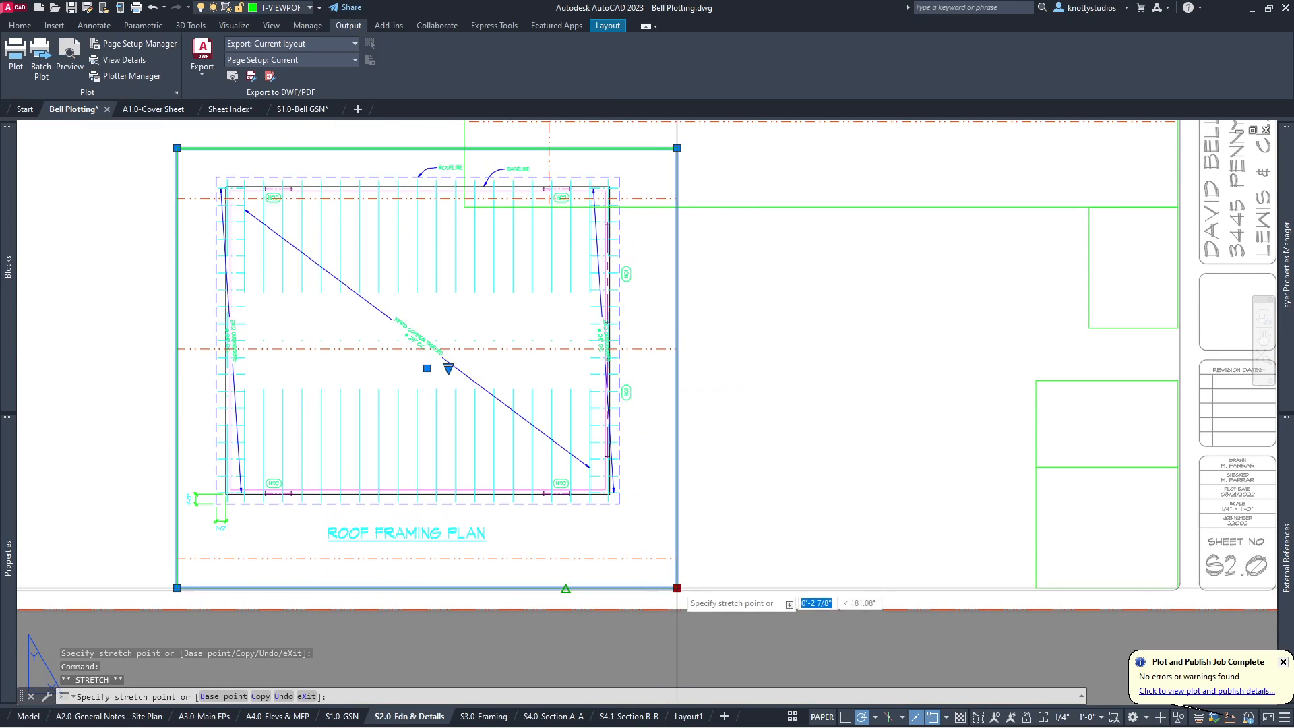
click(676, 545)
scroll(677, 529, down, 2)
scroll(677, 529, up, 2)
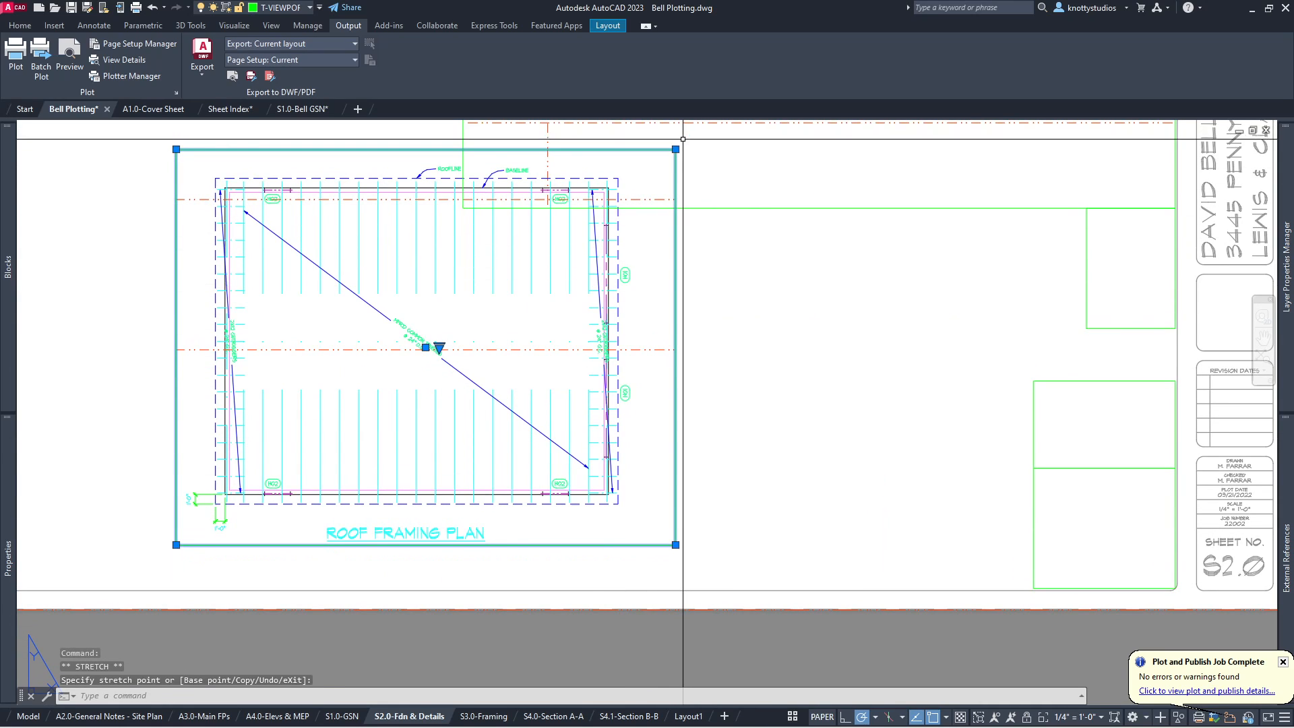
click(675, 149)
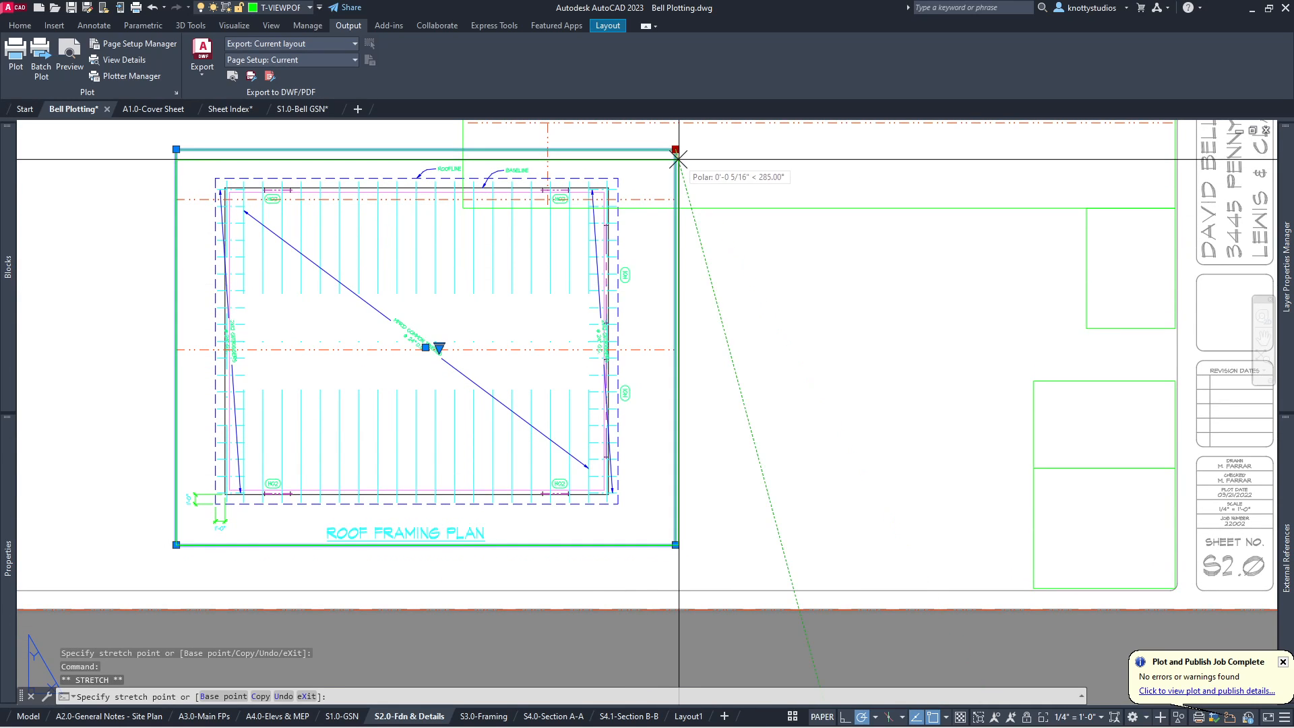
click(679, 162)
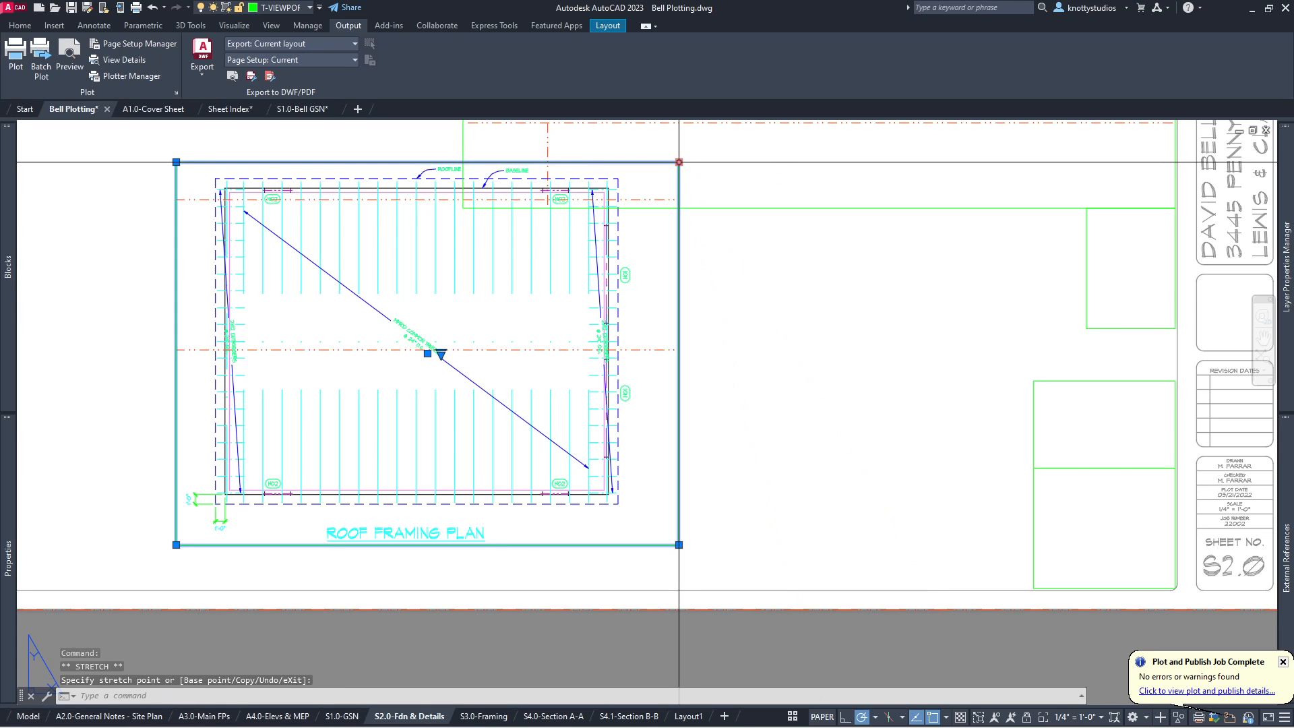
click(679, 161)
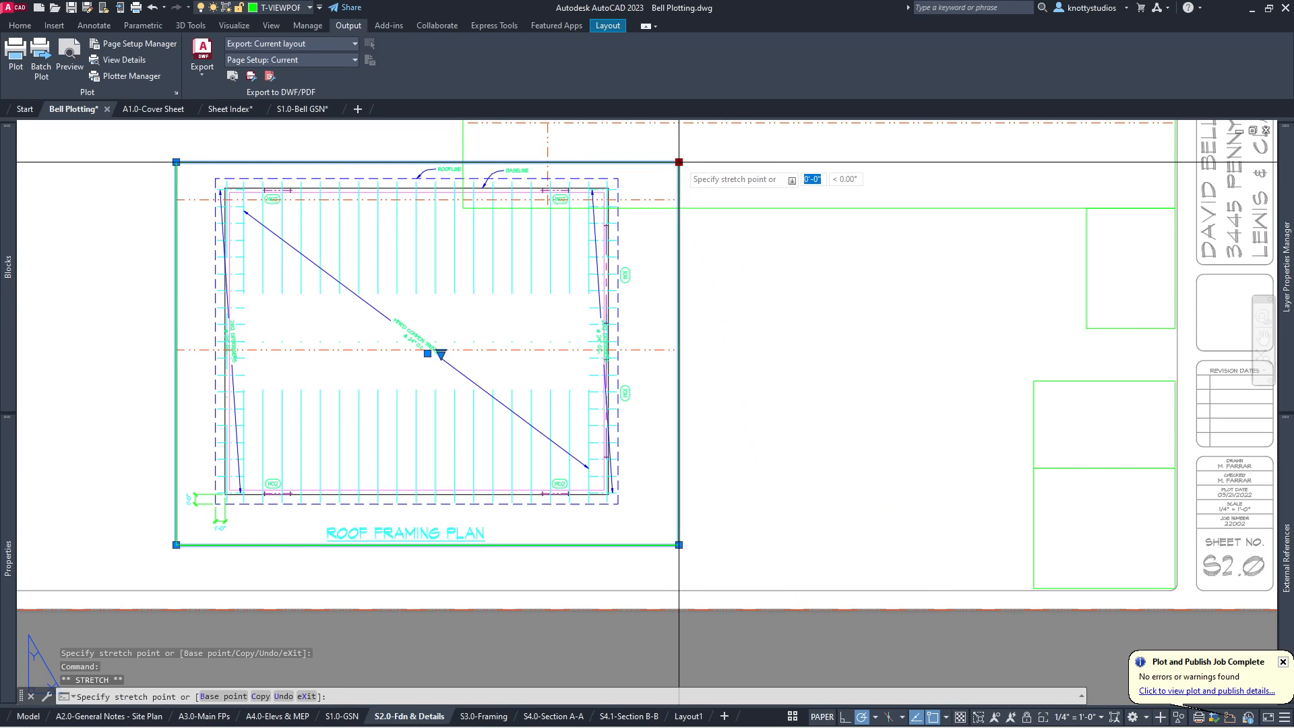
click(634, 162)
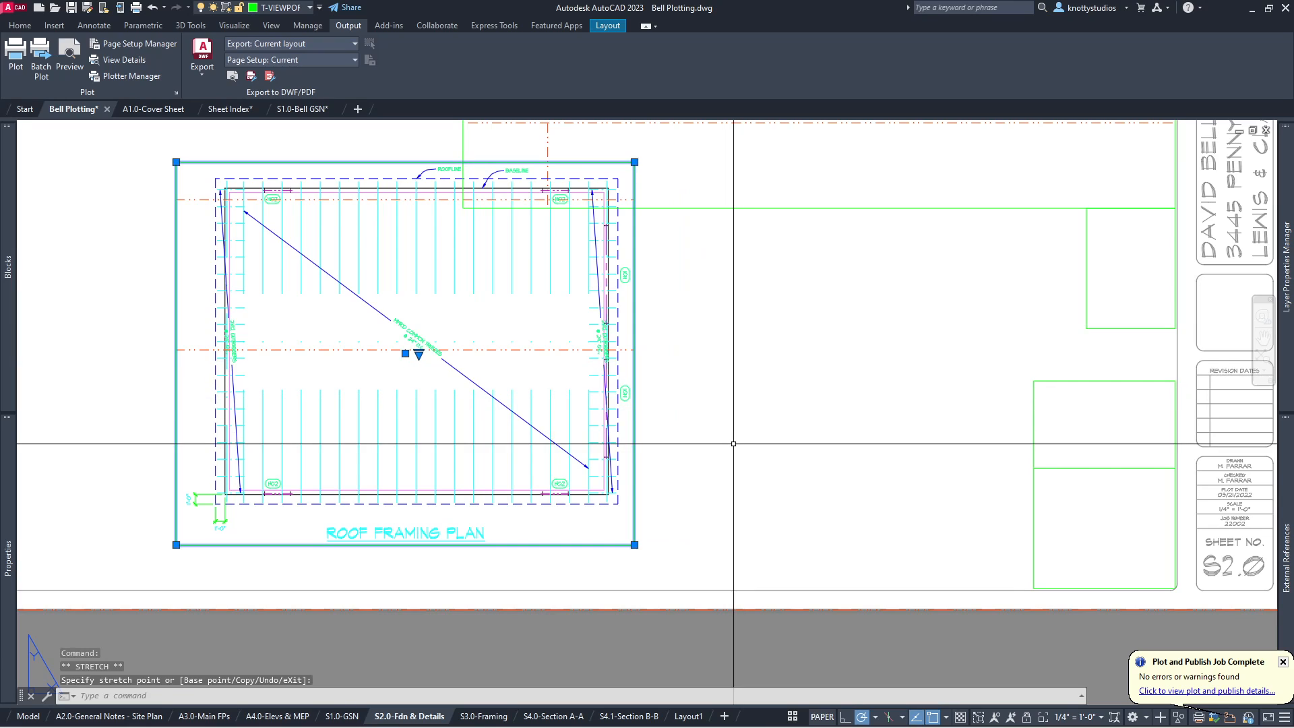
Step: Move the roof framing viewport off the S2.0 sheet into the empty space to its left
scroll(734, 443, down, 4)
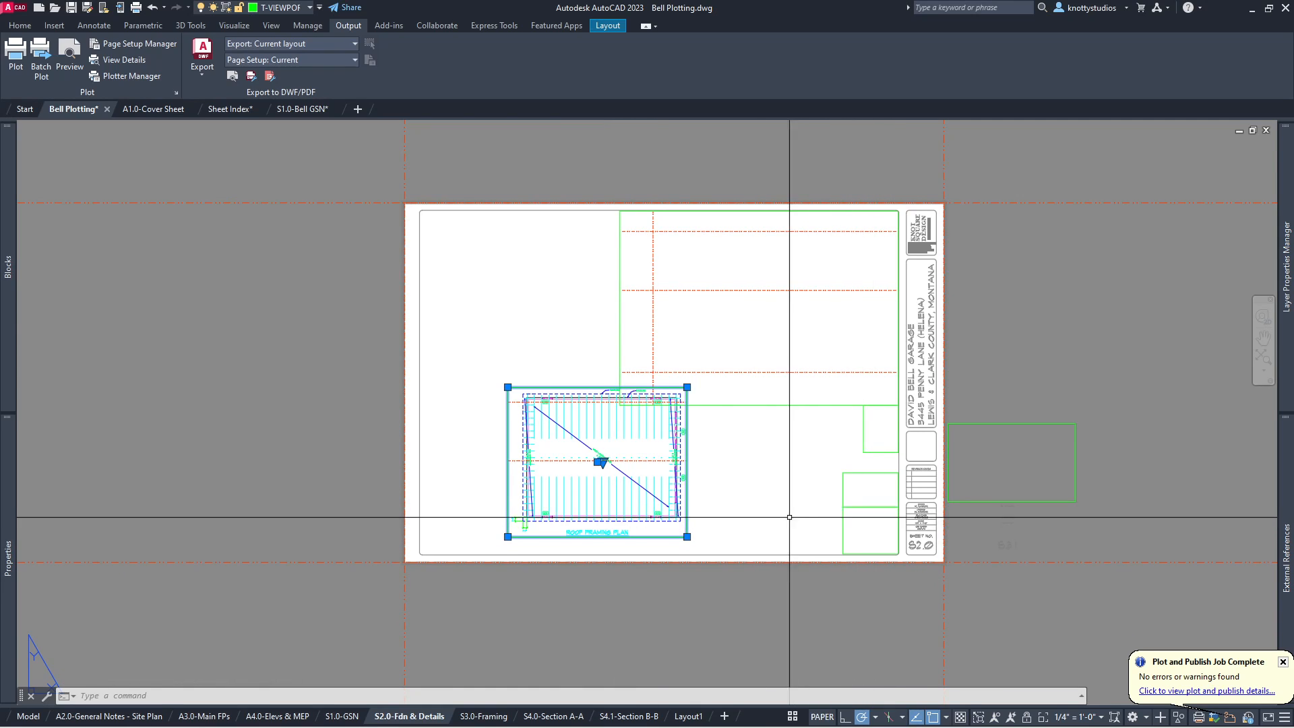
click(737, 508)
key(Escape)
key(Escape)
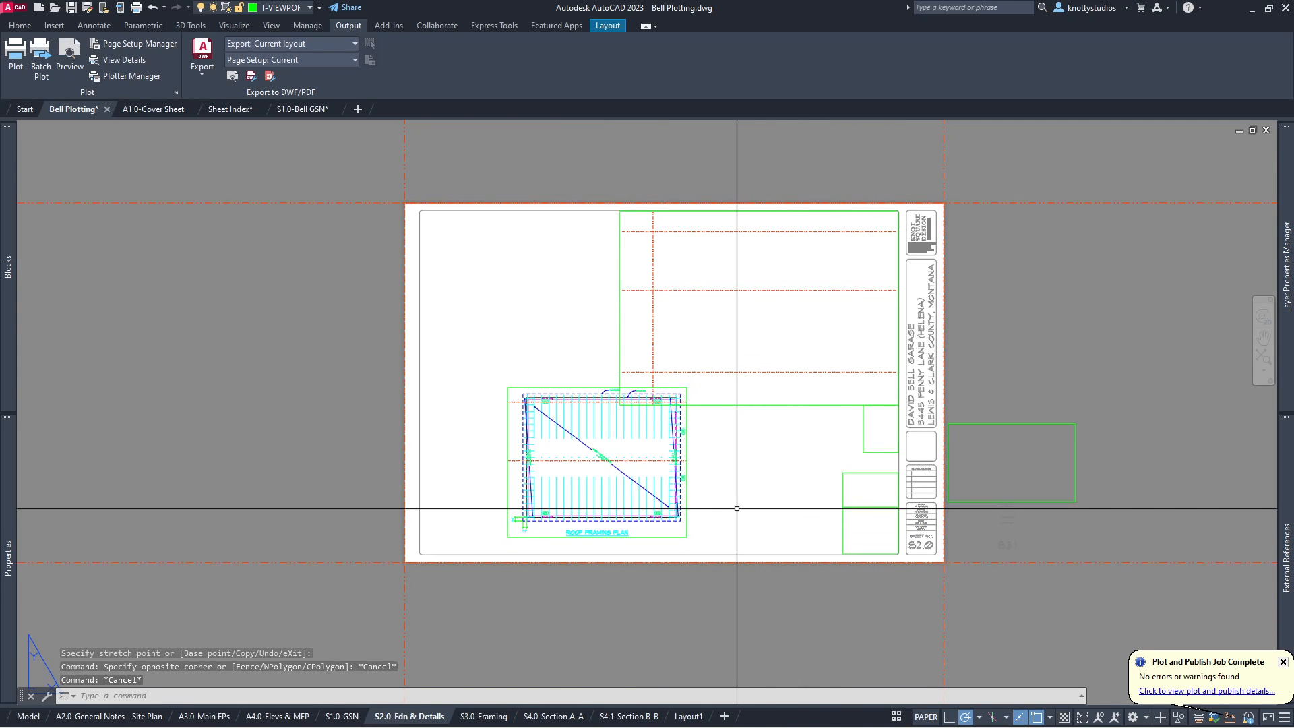
text(m)
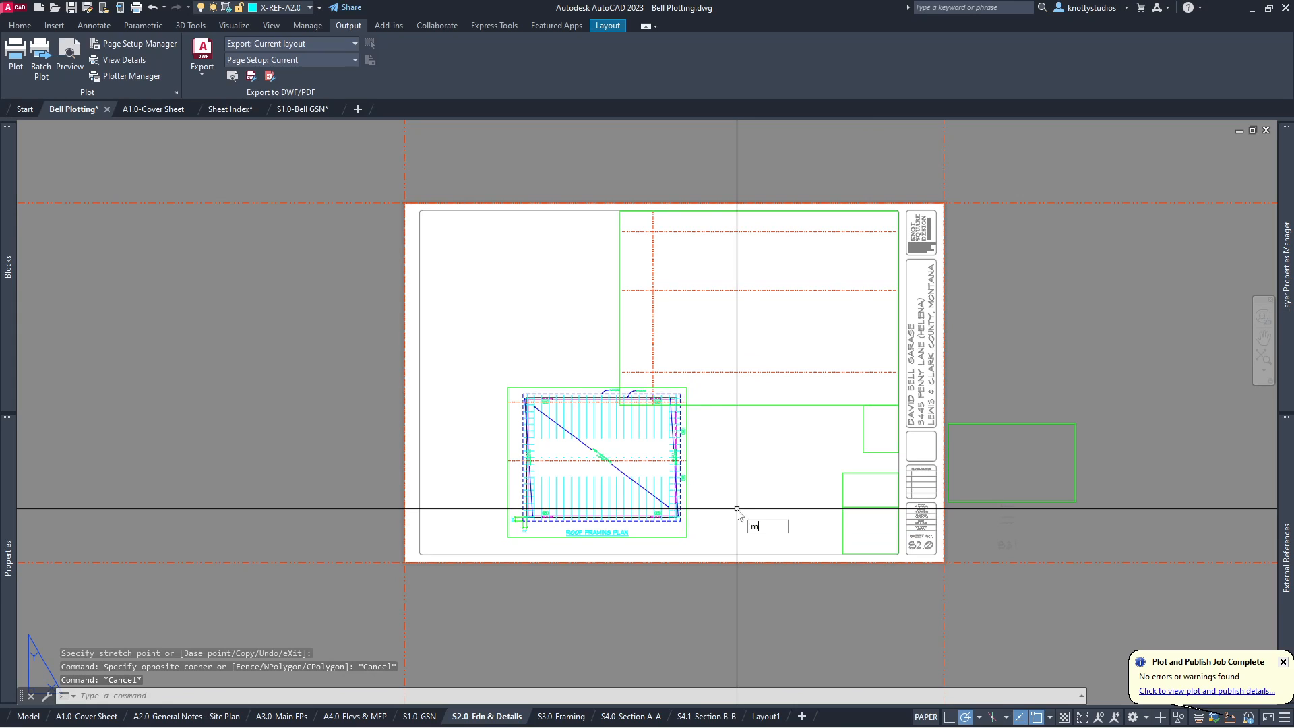
key(Return)
click(737, 508)
click(661, 448)
key(Return)
click(772, 497)
click(468, 481)
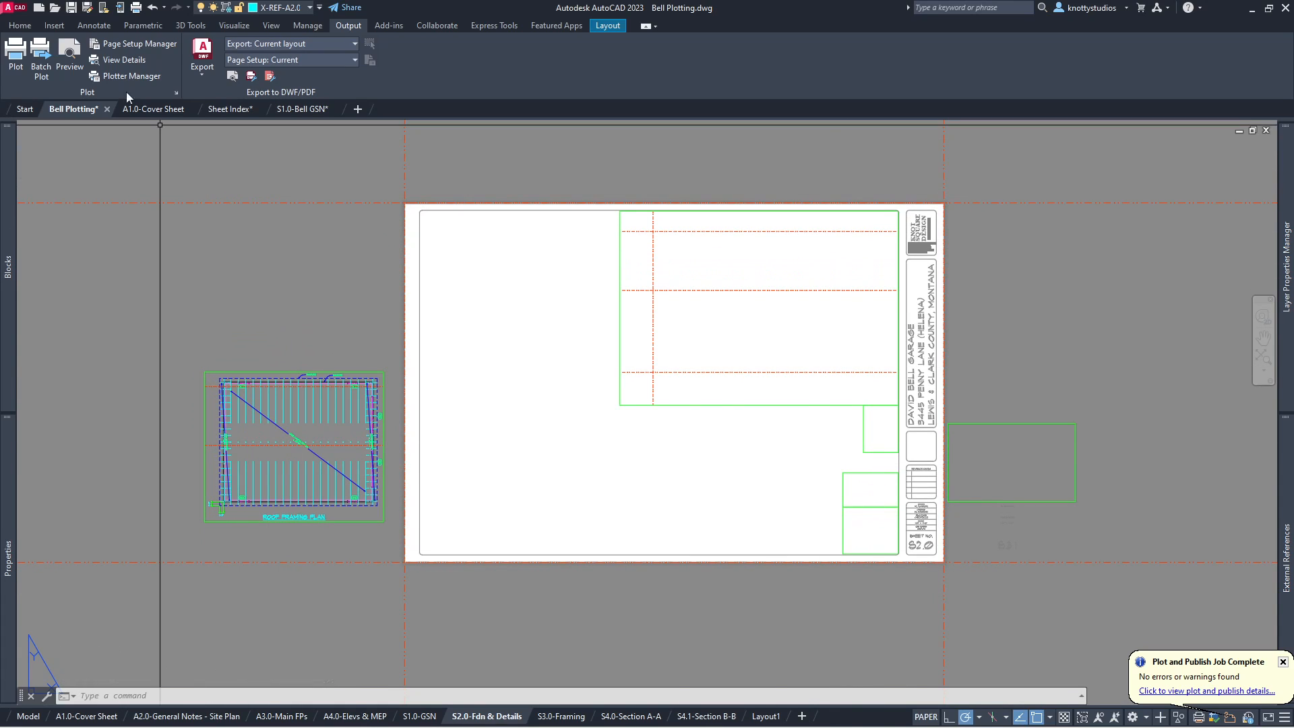
Step: Browse the Bell CDs folder for a drawing to open, checking Bell Working.dwg, S1.0-Bell GSN.dwg and S3.0-Framing Plans.dwg
click(54, 8)
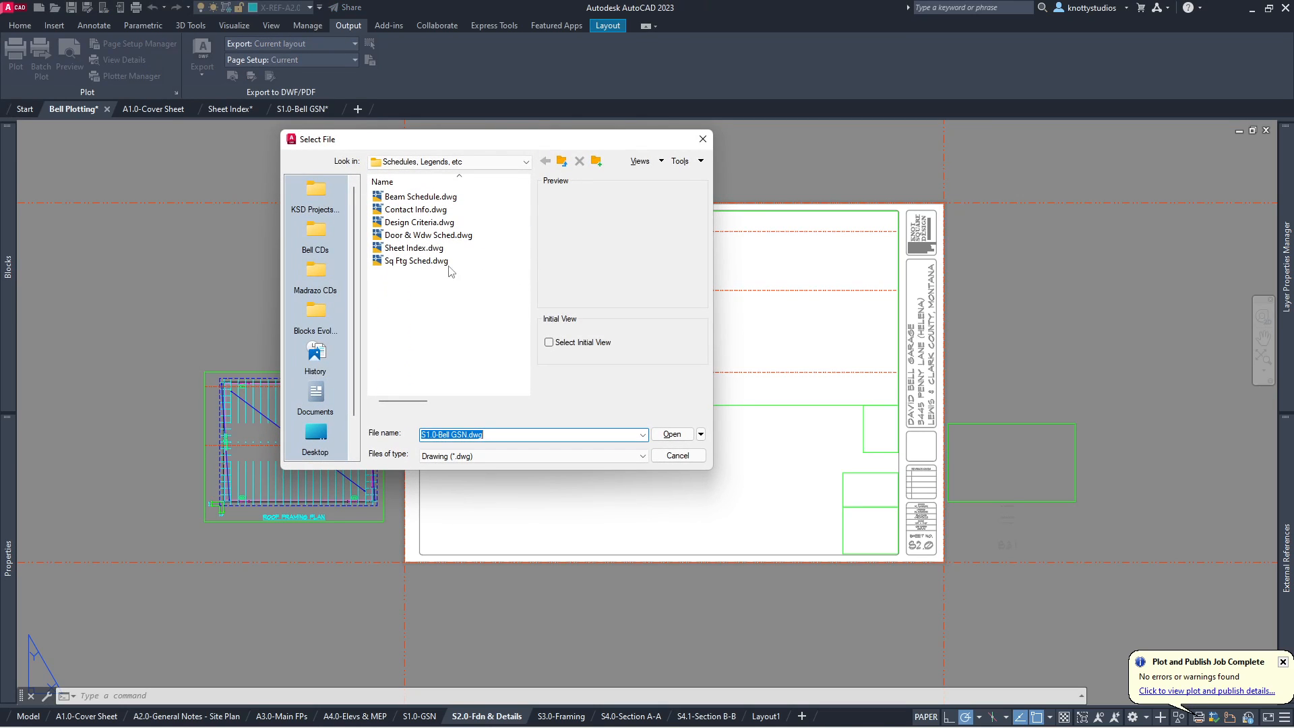
click(562, 161)
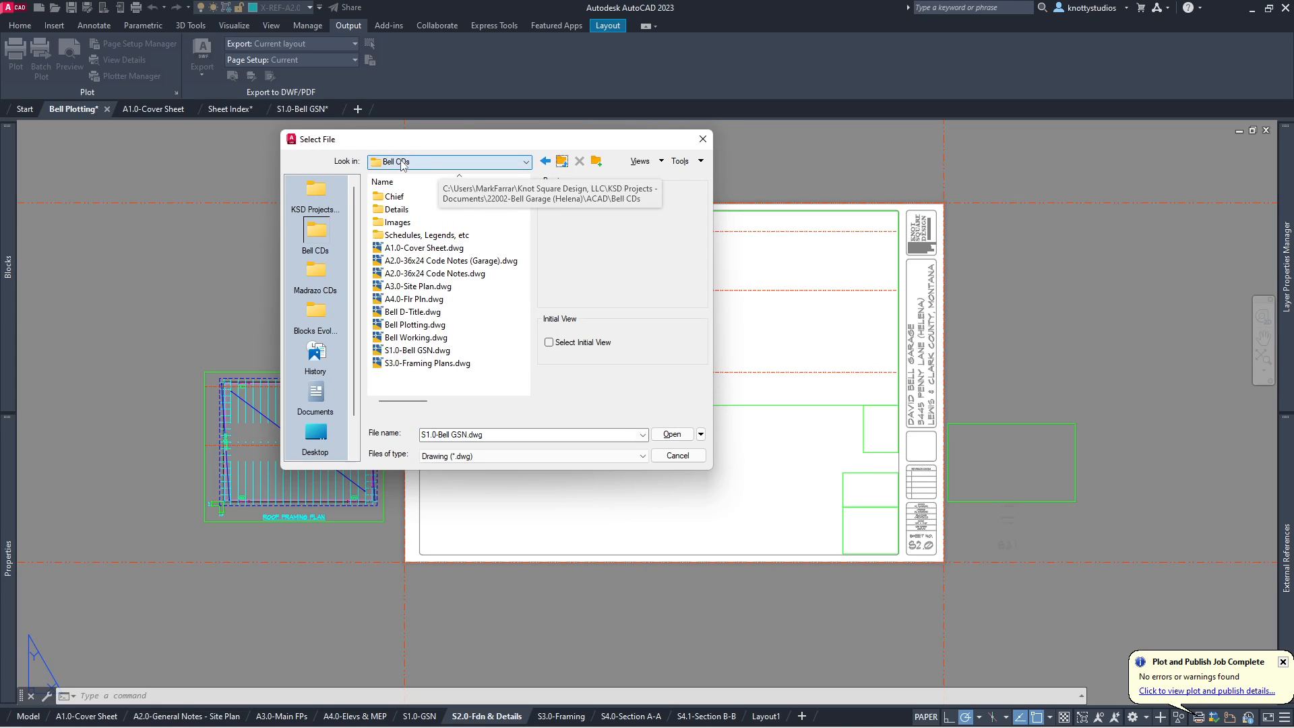
click(404, 364)
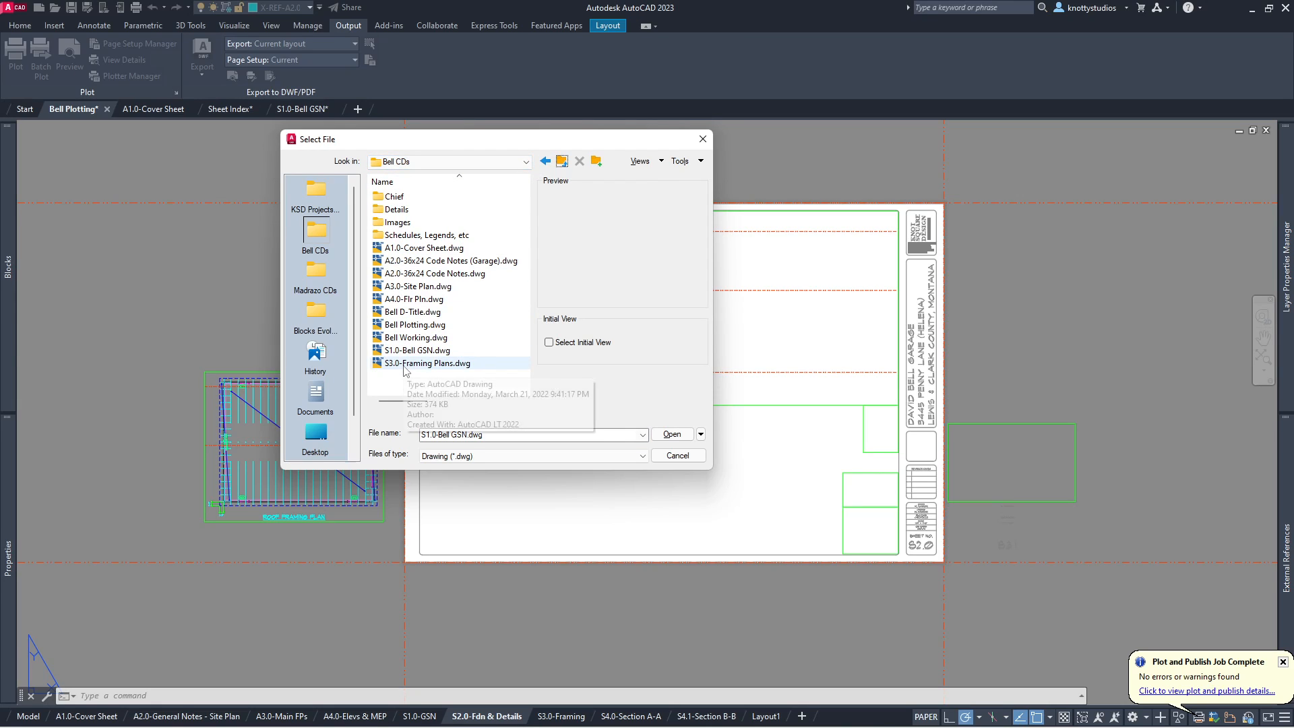
click(407, 340)
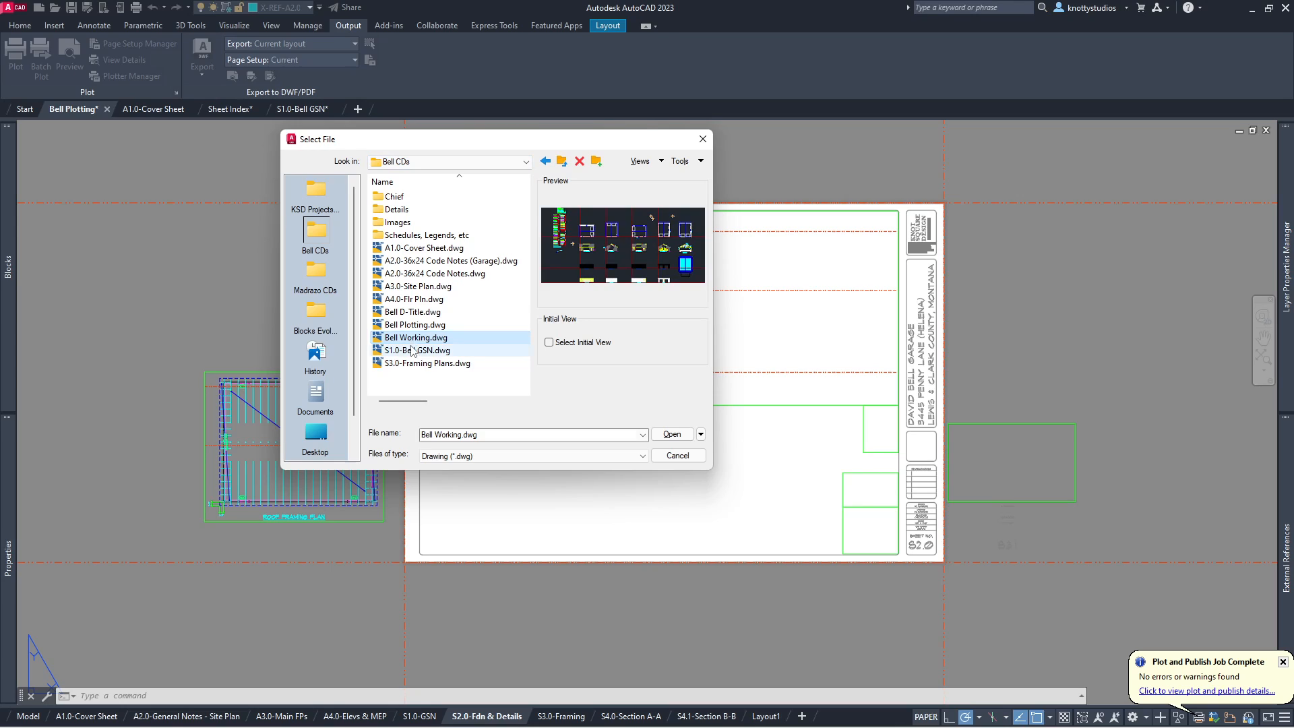
click(407, 351)
click(418, 366)
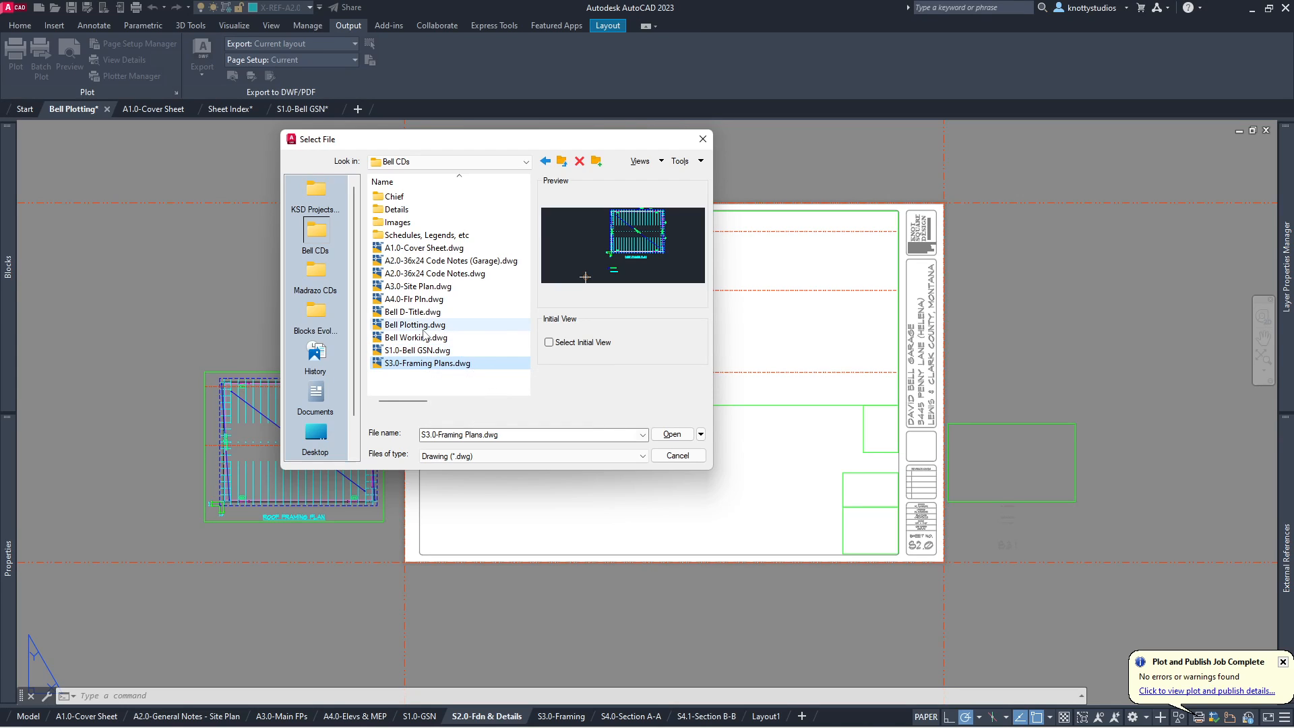
Step: Open 2023 Template Creation.dwg from the Templates Evolving folder in the ACAD directory
click(324, 314)
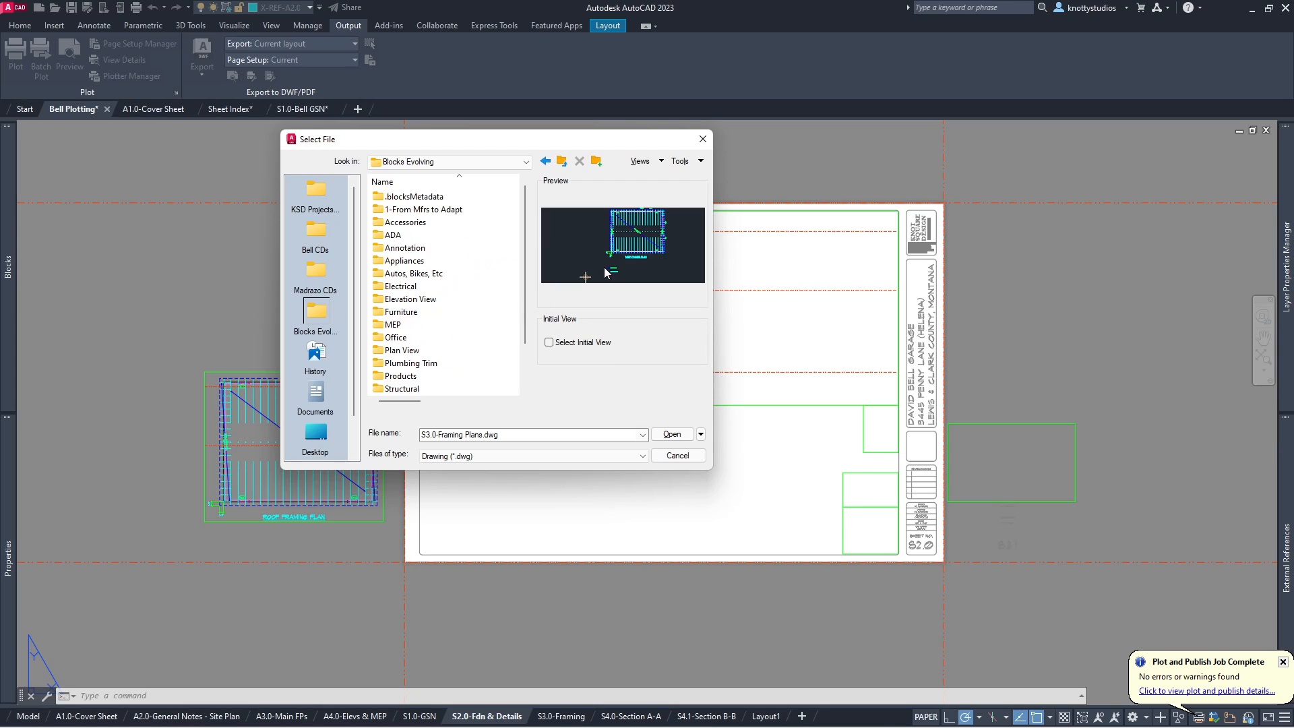
click(561, 161)
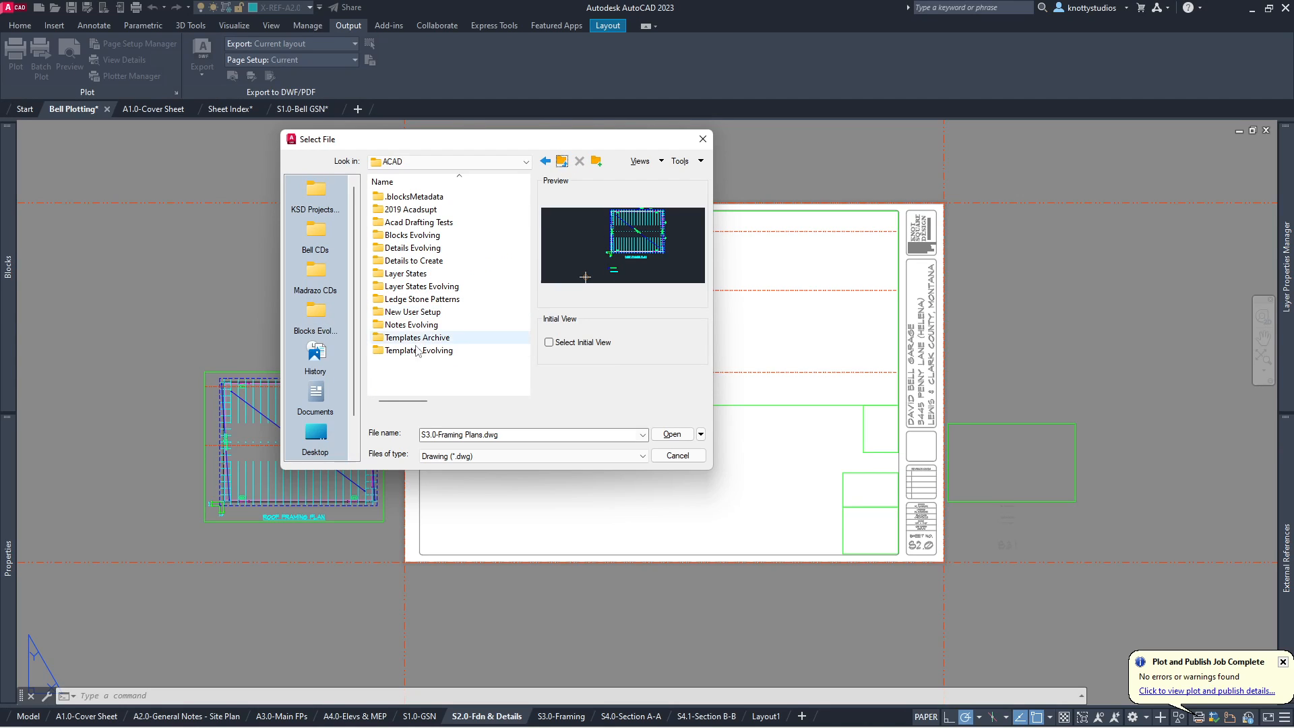
double_click(413, 351)
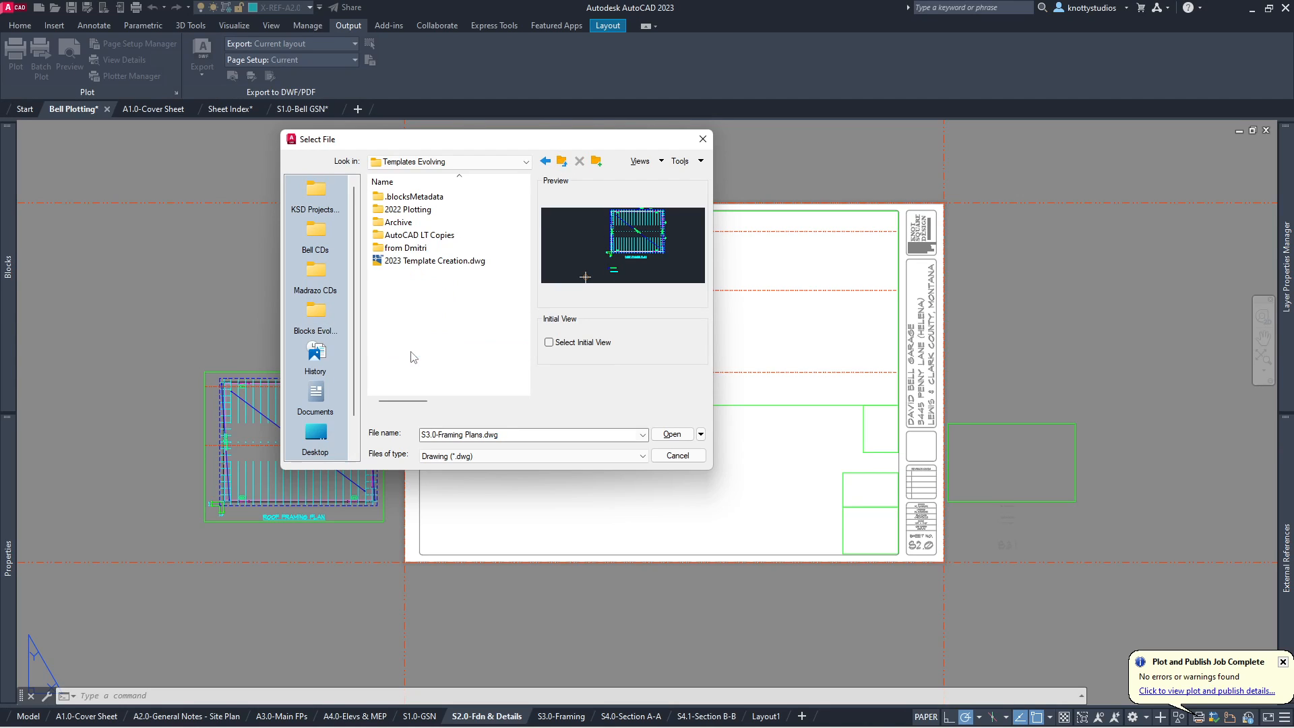
double_click(406, 261)
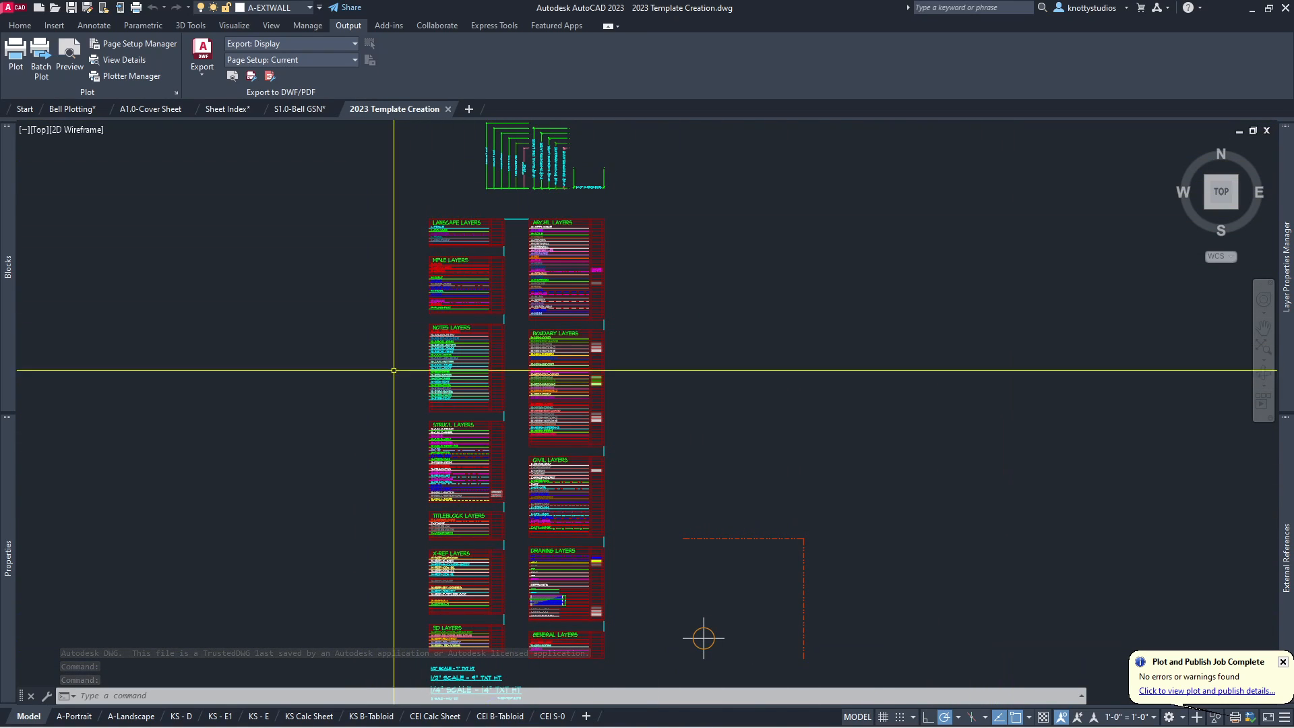
Step: Save the template drawing as S2.0-Fdn Pln & Dets in the Bell CDs folder
click(89, 9)
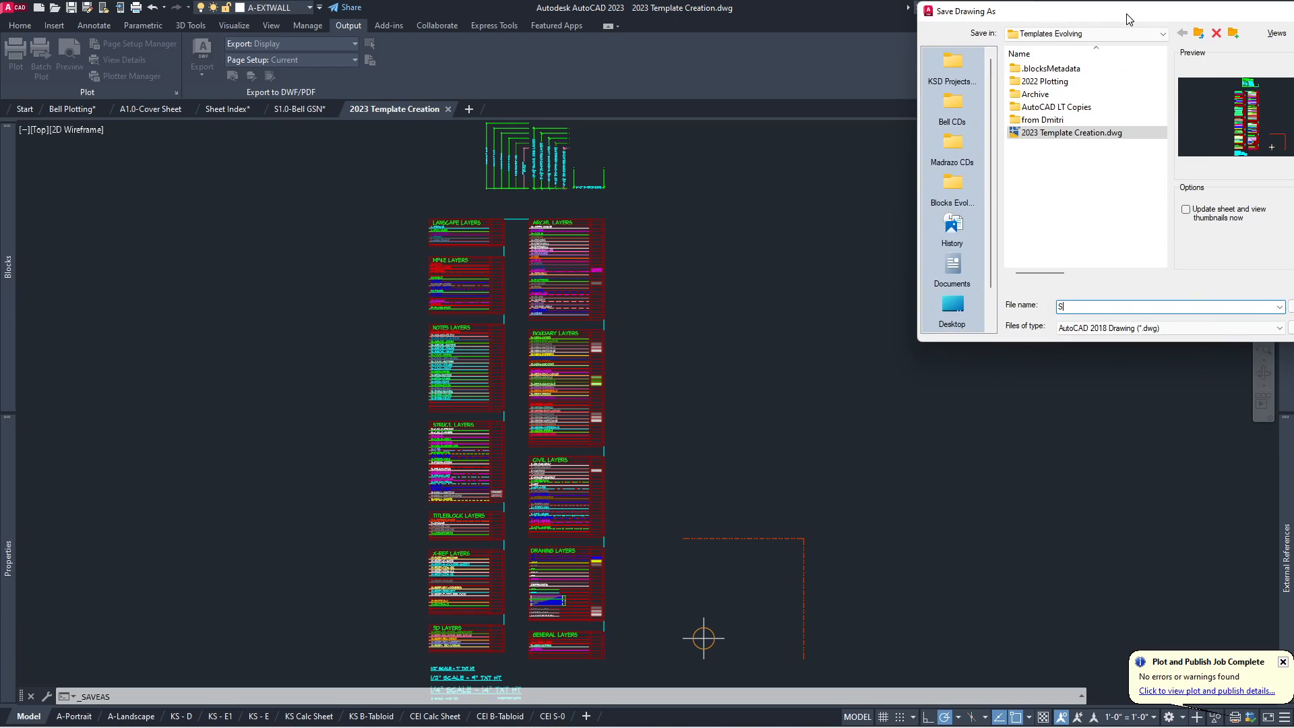
text(S)
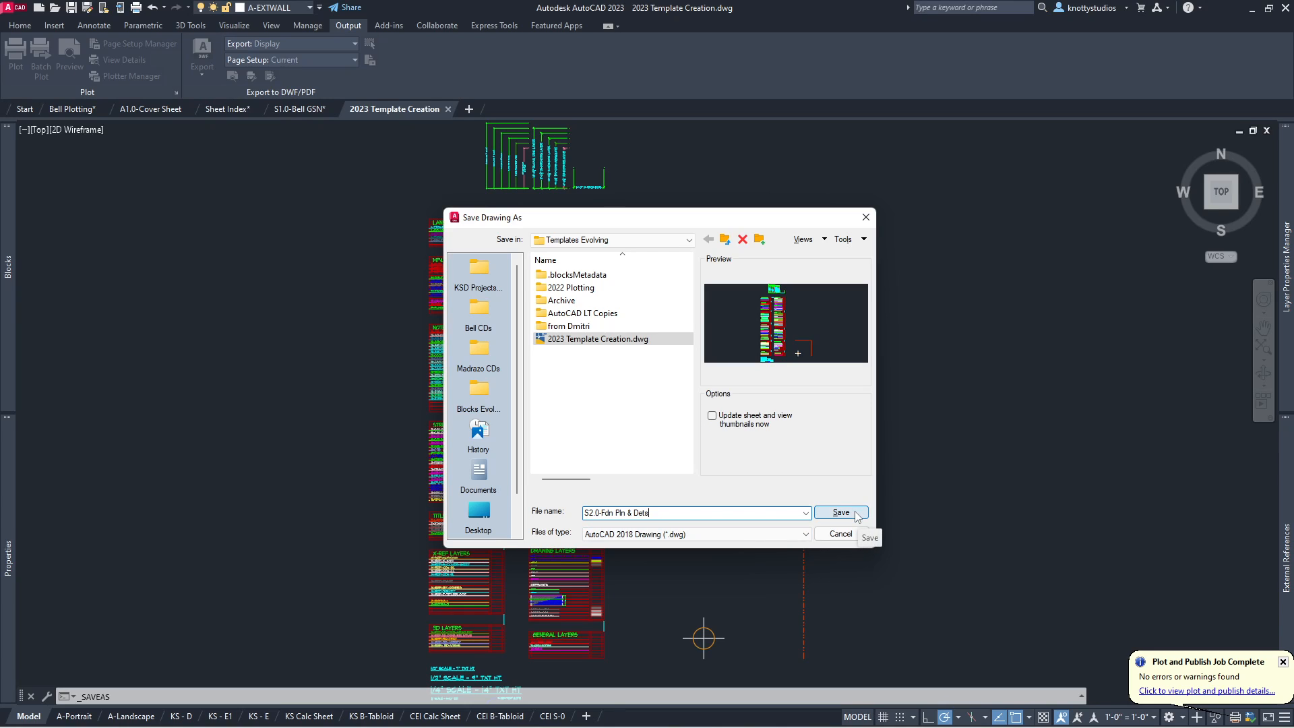
click(472, 310)
click(841, 513)
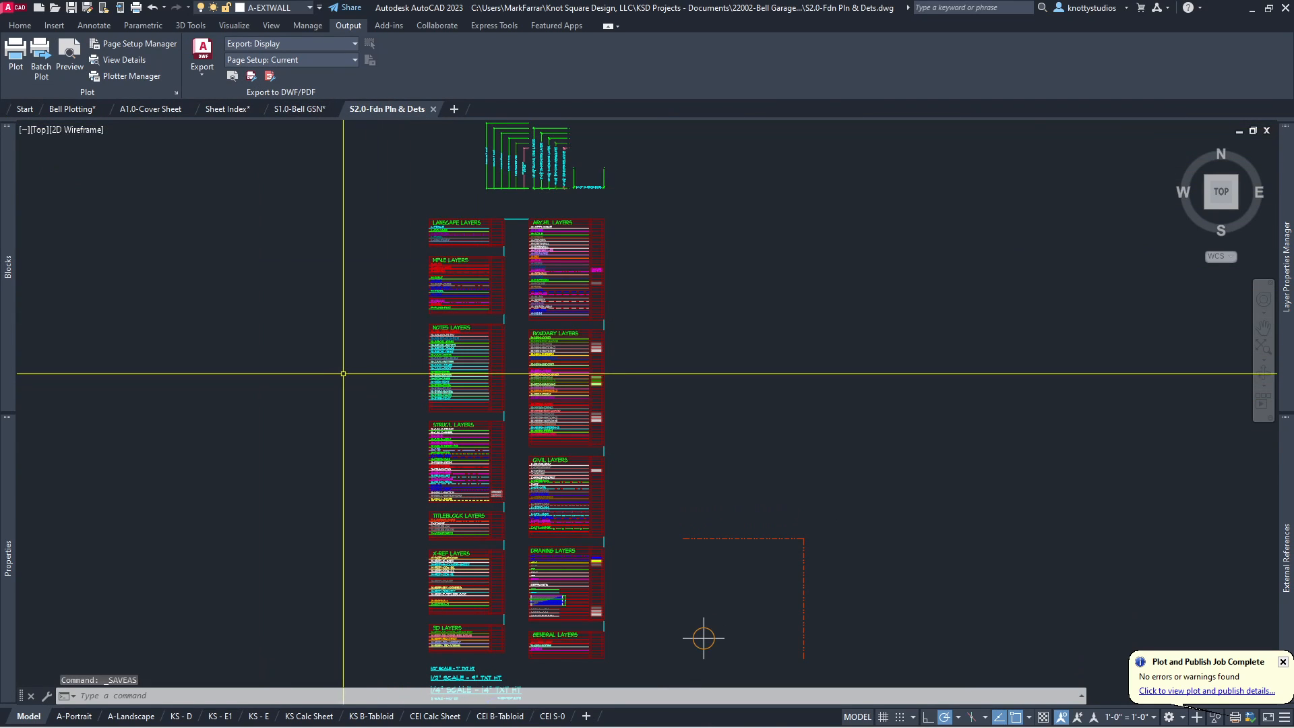
Step: Look through the template drawing's layer list, from the architectural layers through to the structural, title block and X-REF layers
scroll(703, 637, down, 5)
scroll(217, 670, up, 5)
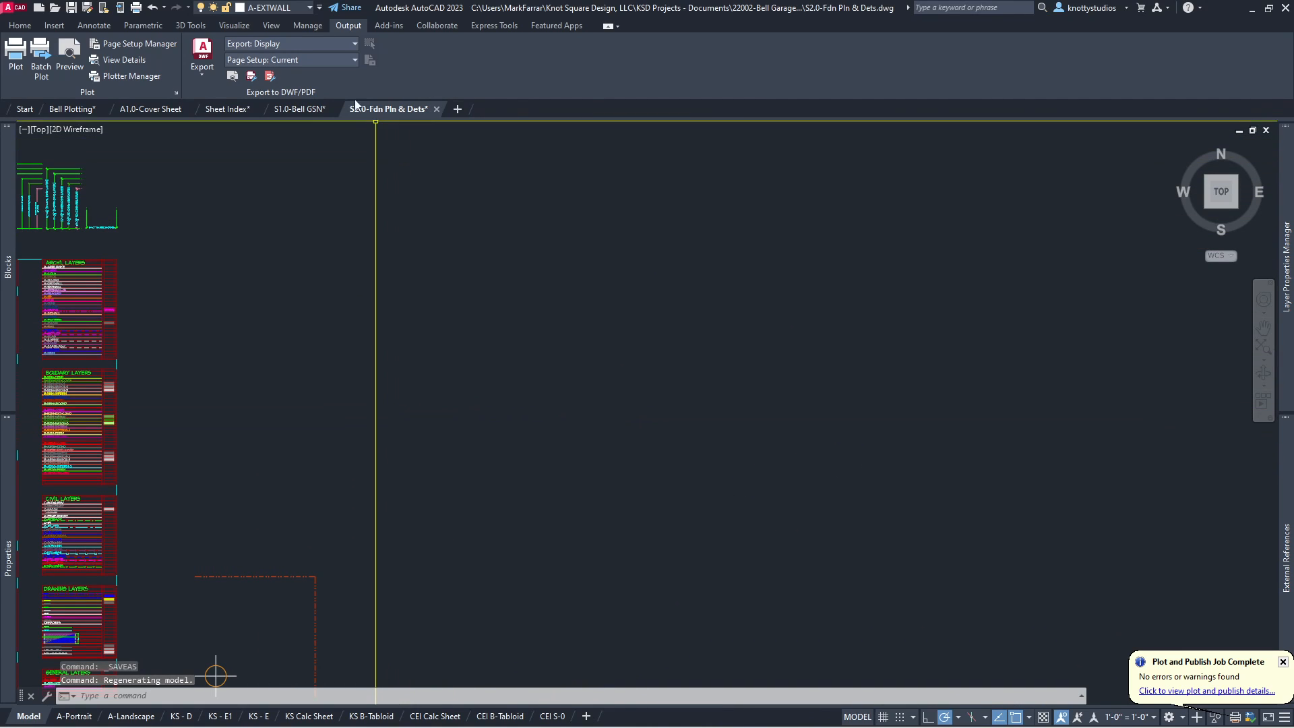
click(274, 8)
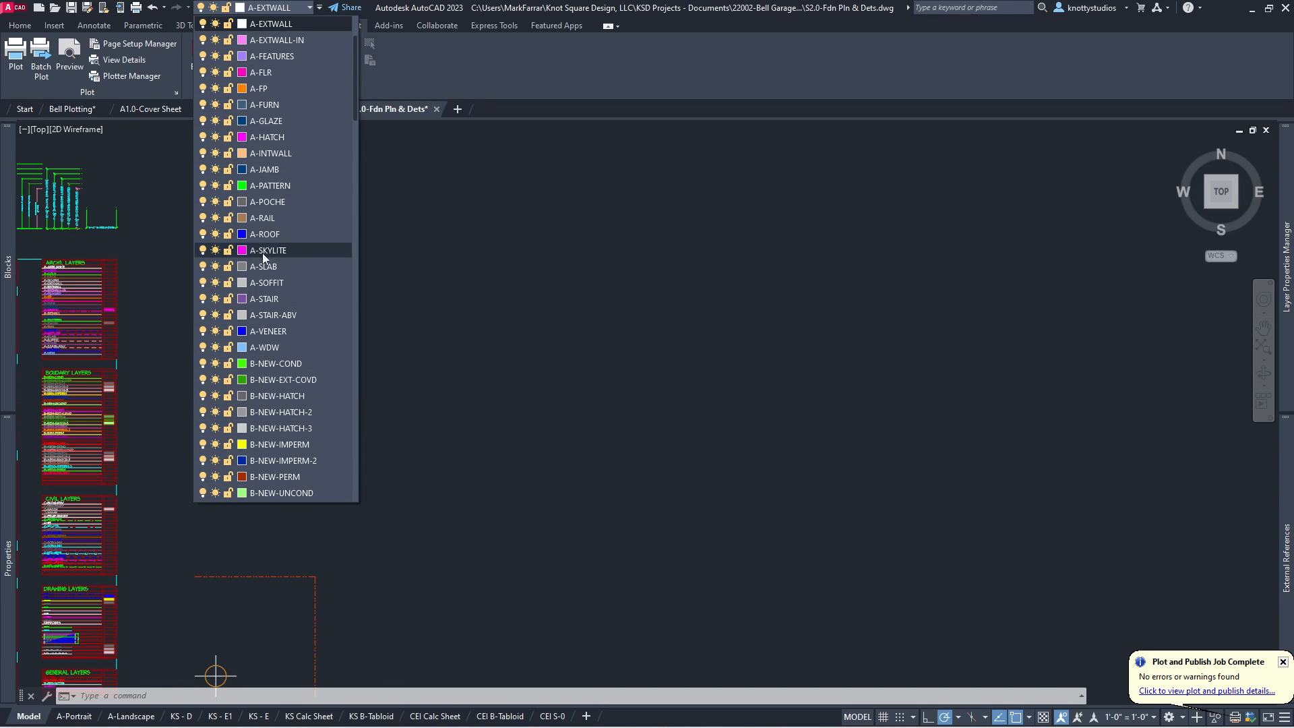
scroll(263, 374, down, 10)
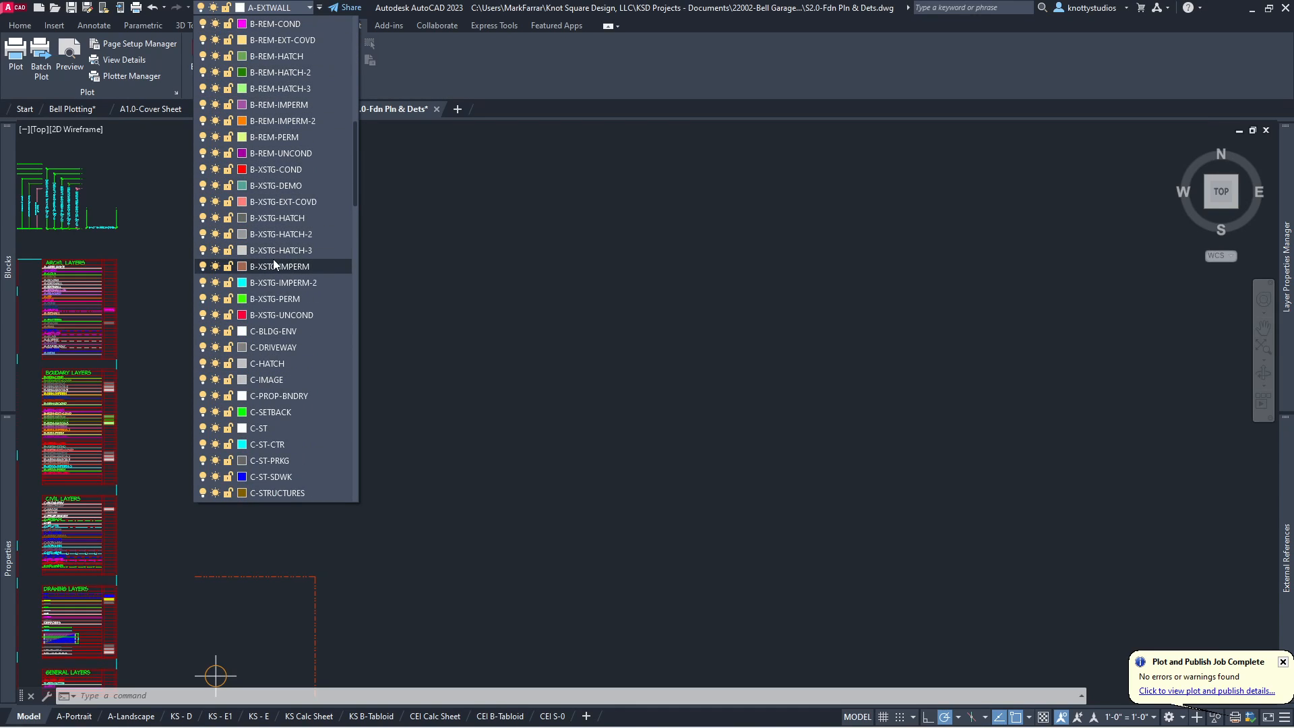
scroll(278, 341, down, 8)
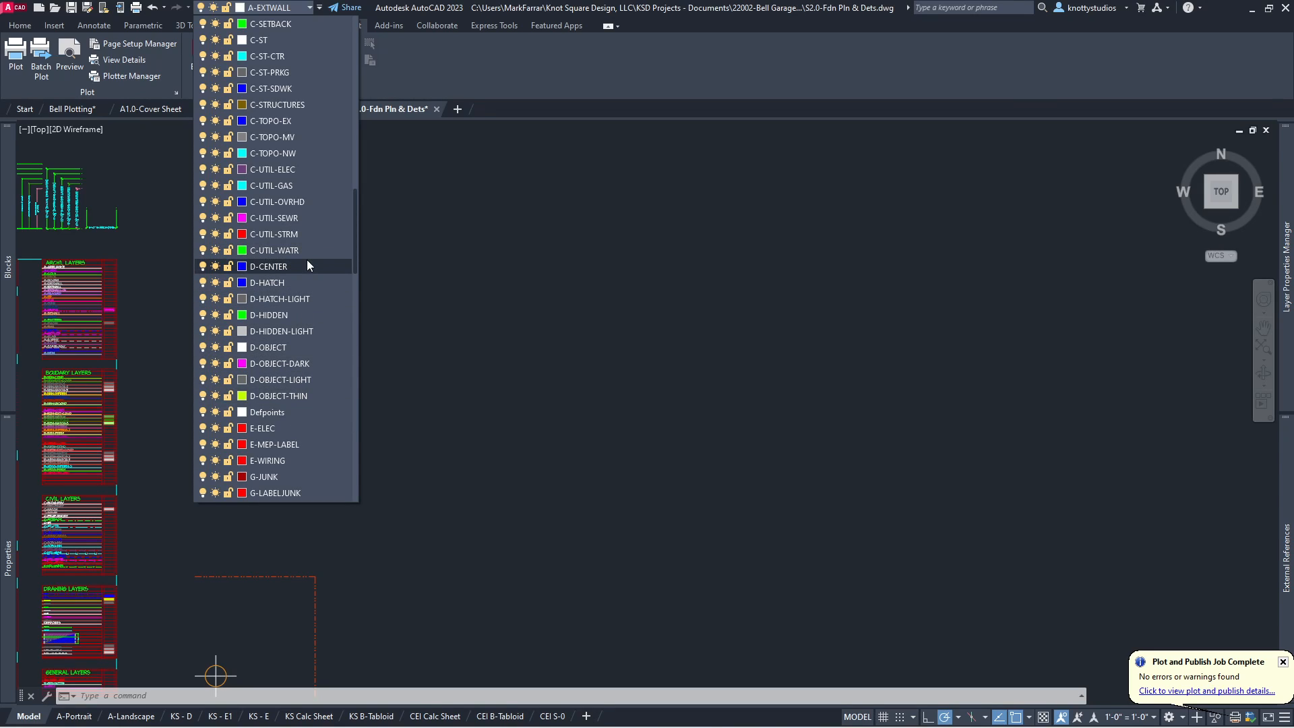
scroll(306, 260, down, 4)
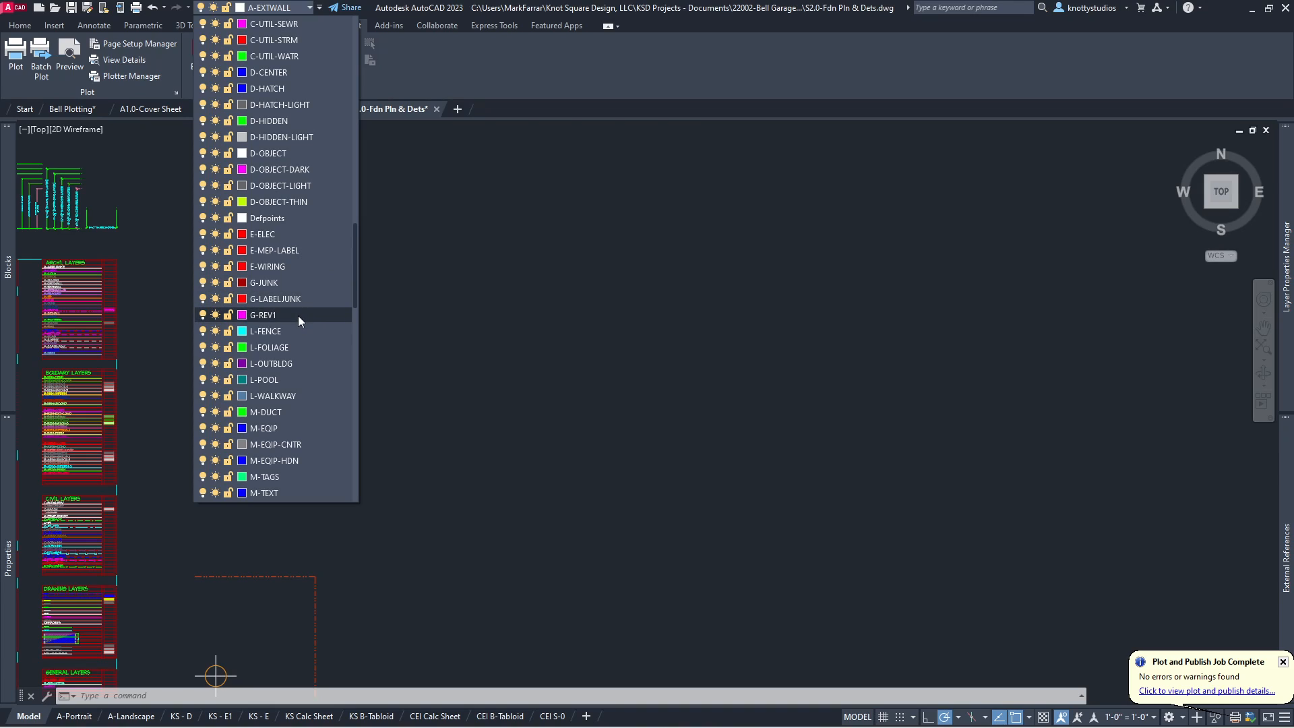
scroll(295, 319, down, 1)
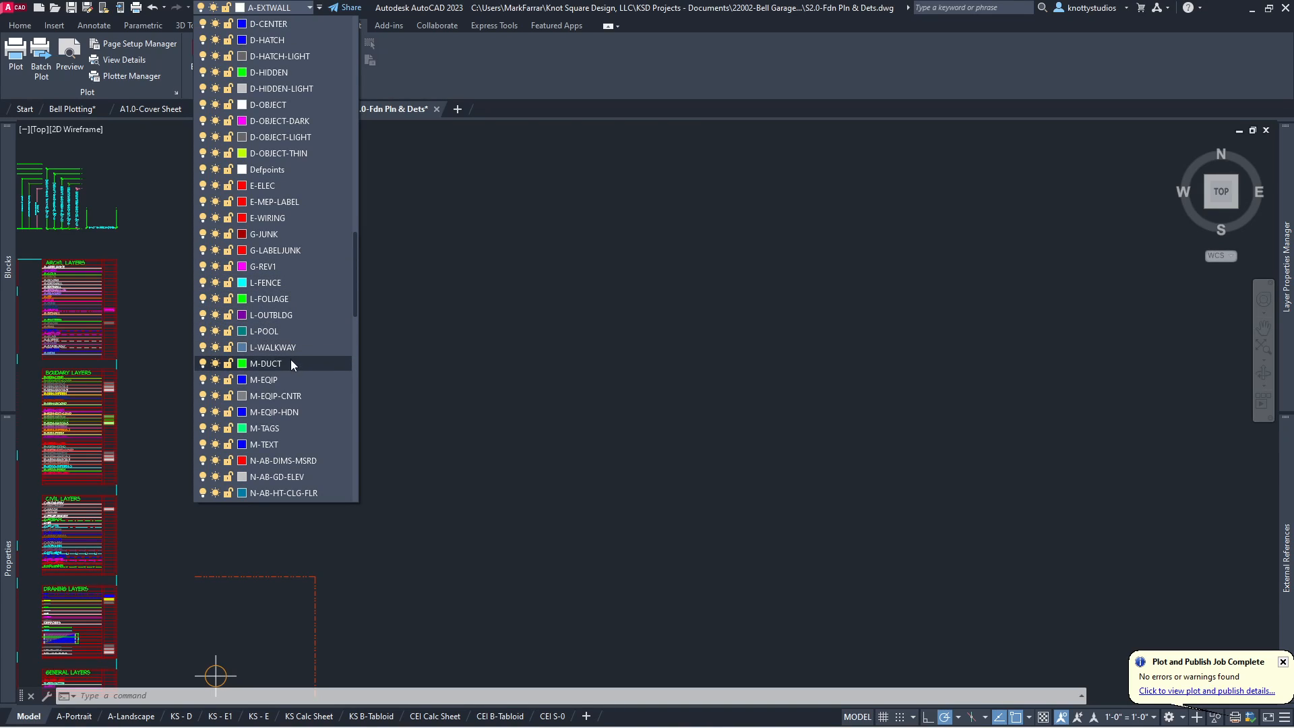
scroll(291, 365, down, 3)
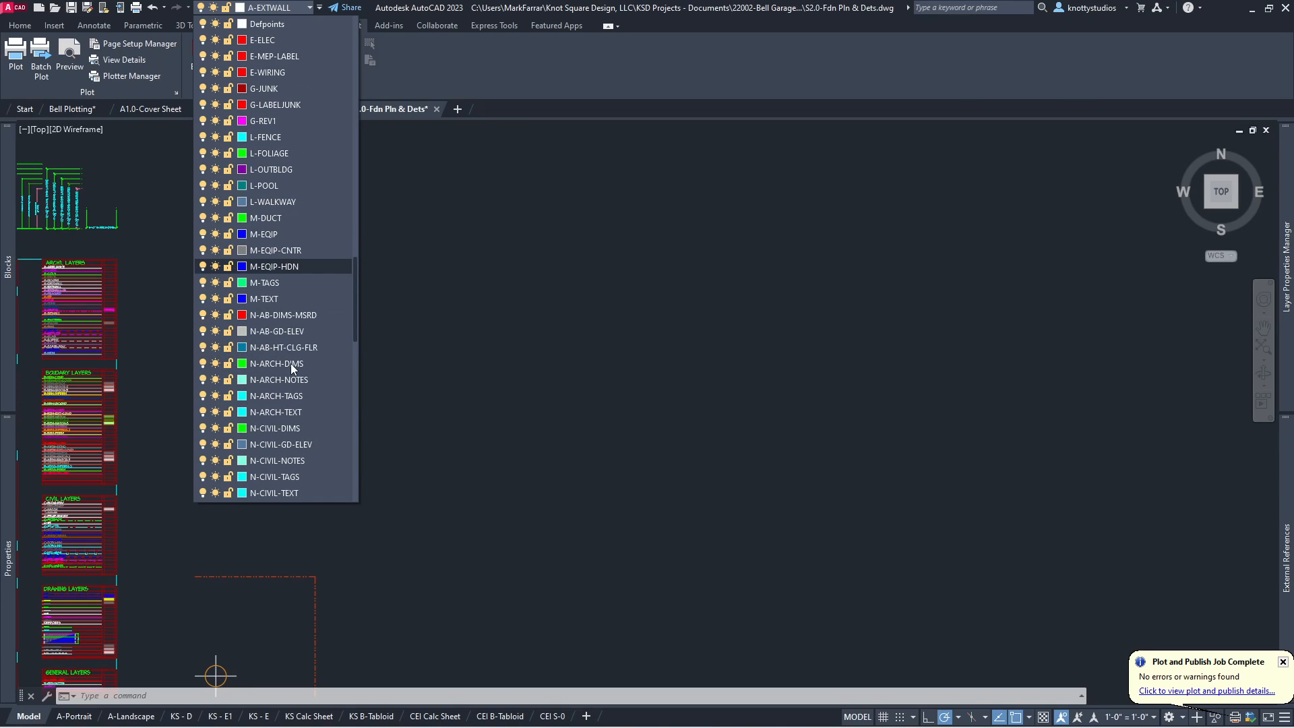
scroll(280, 479, down, 2)
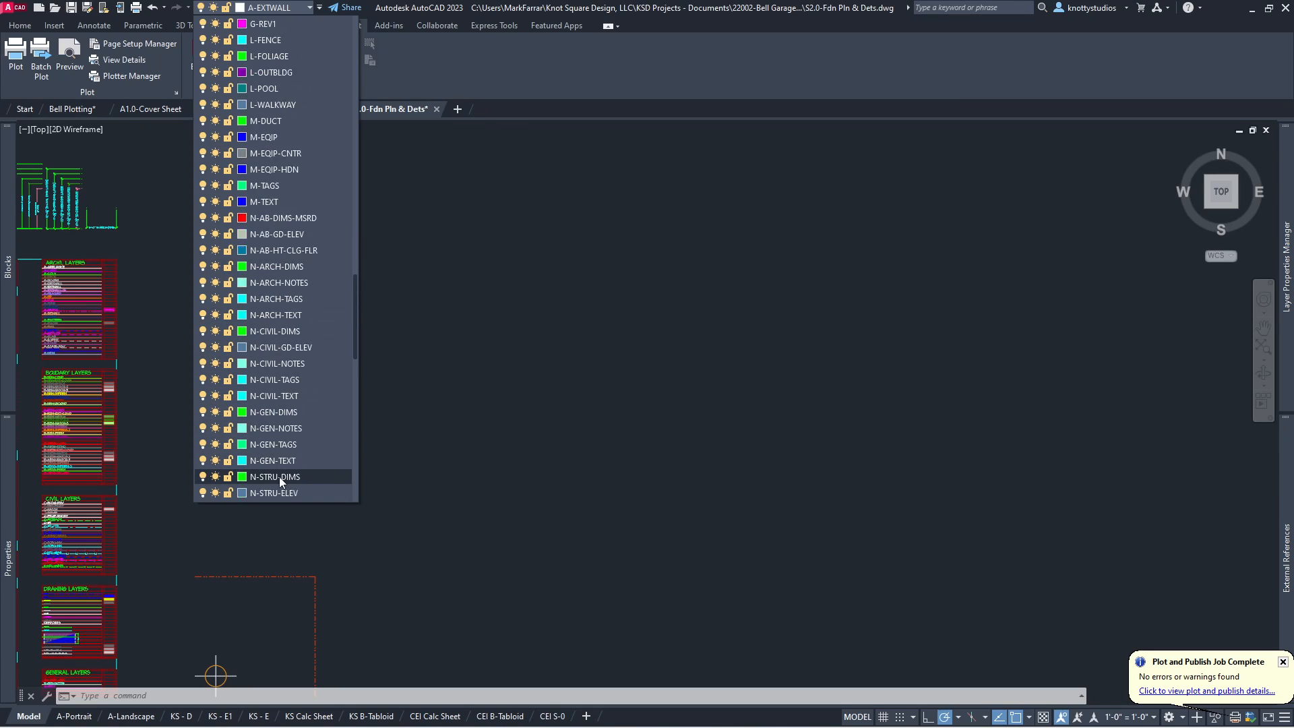
scroll(279, 476, down, 3)
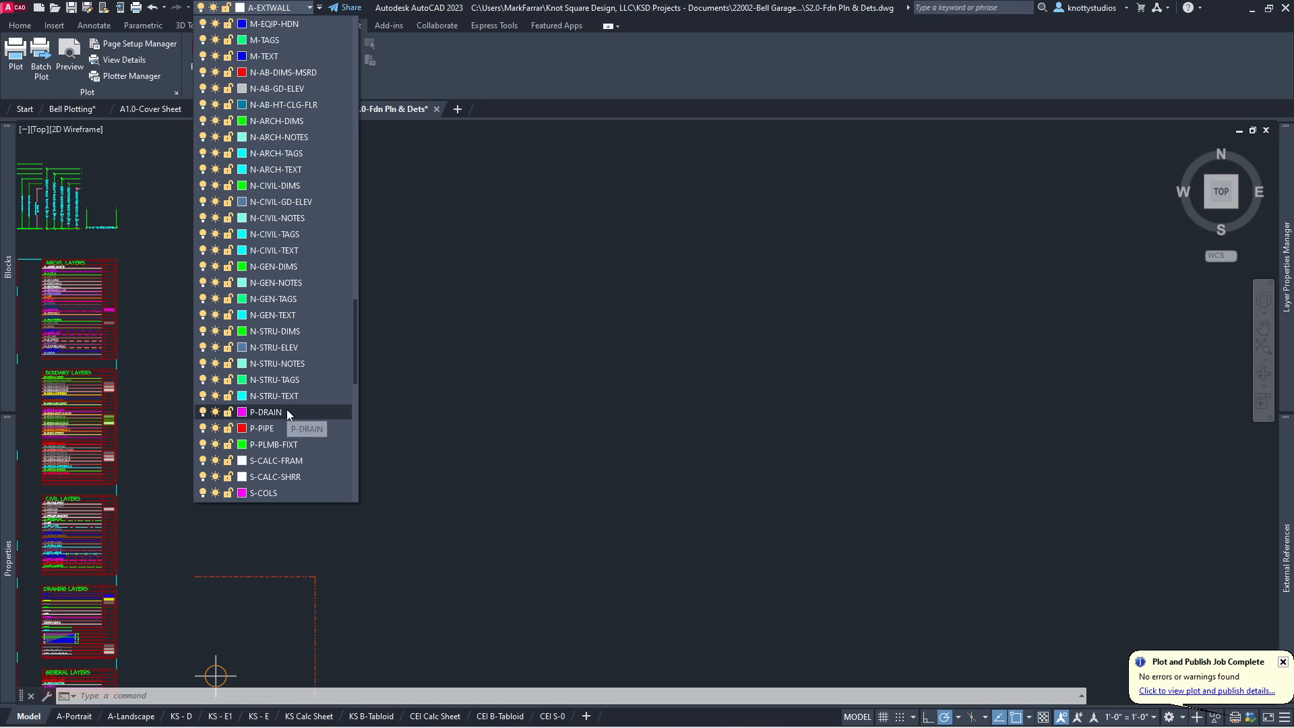
scroll(272, 472, down, 10)
scroll(271, 472, down, 1)
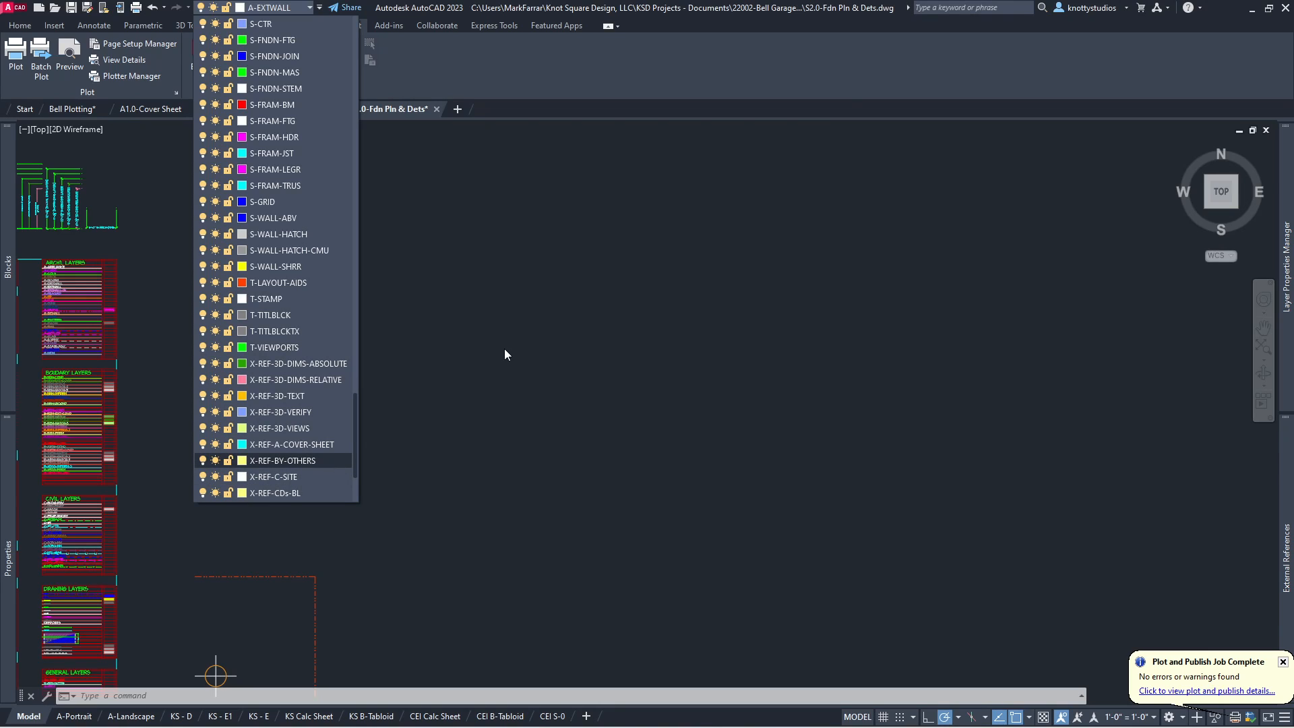
scroll(251, 445, down, 3)
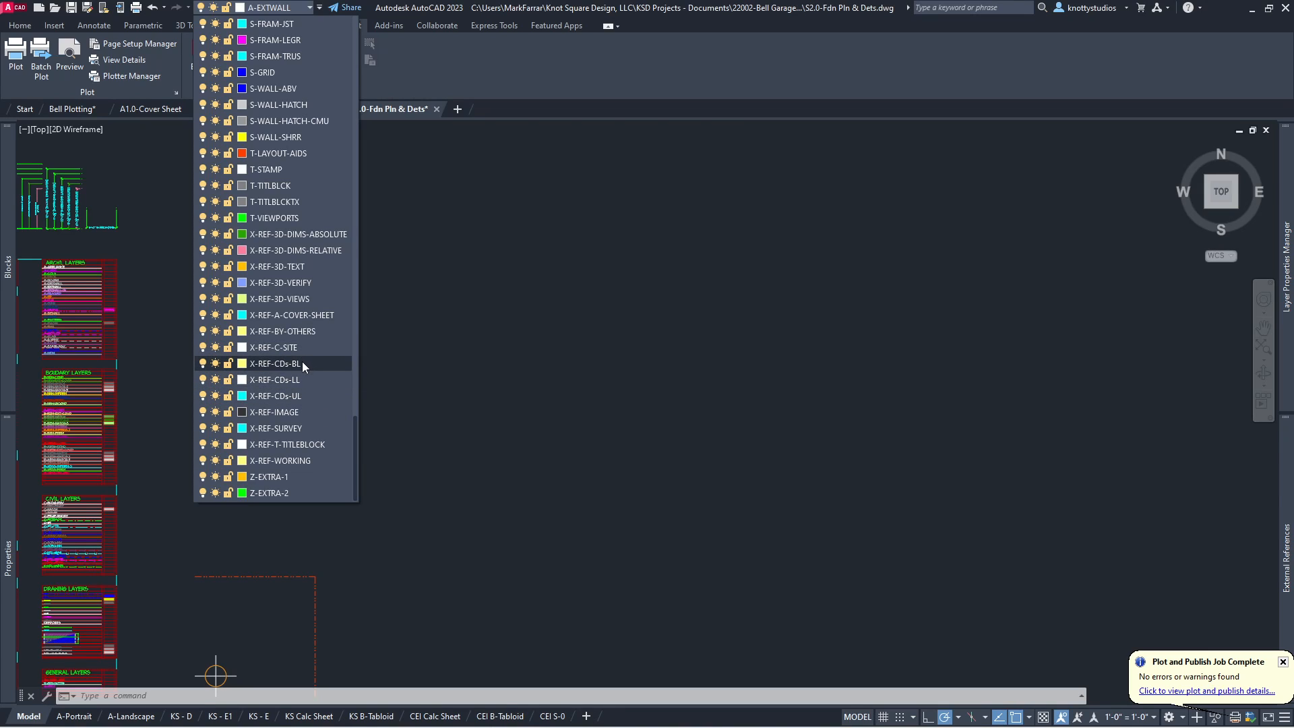
Step: Make X-REF-CDs-LL the current layer
click(305, 396)
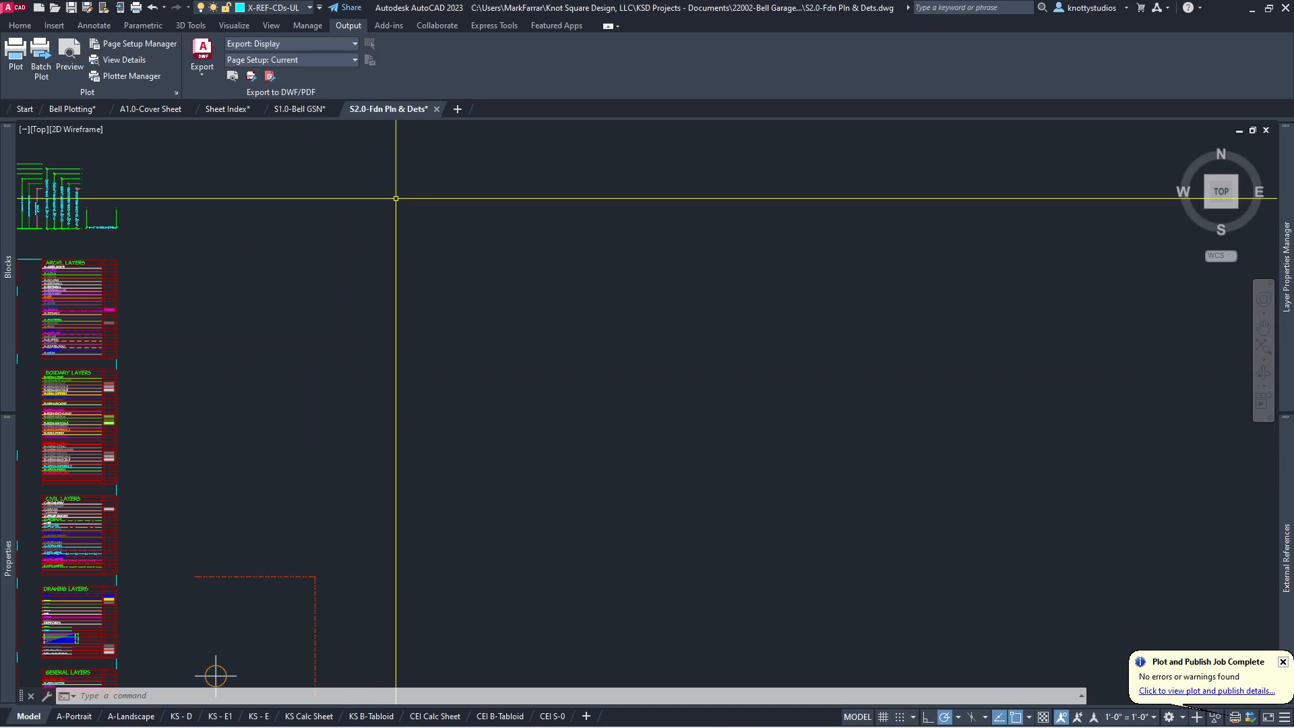
click(301, 10)
click(329, 380)
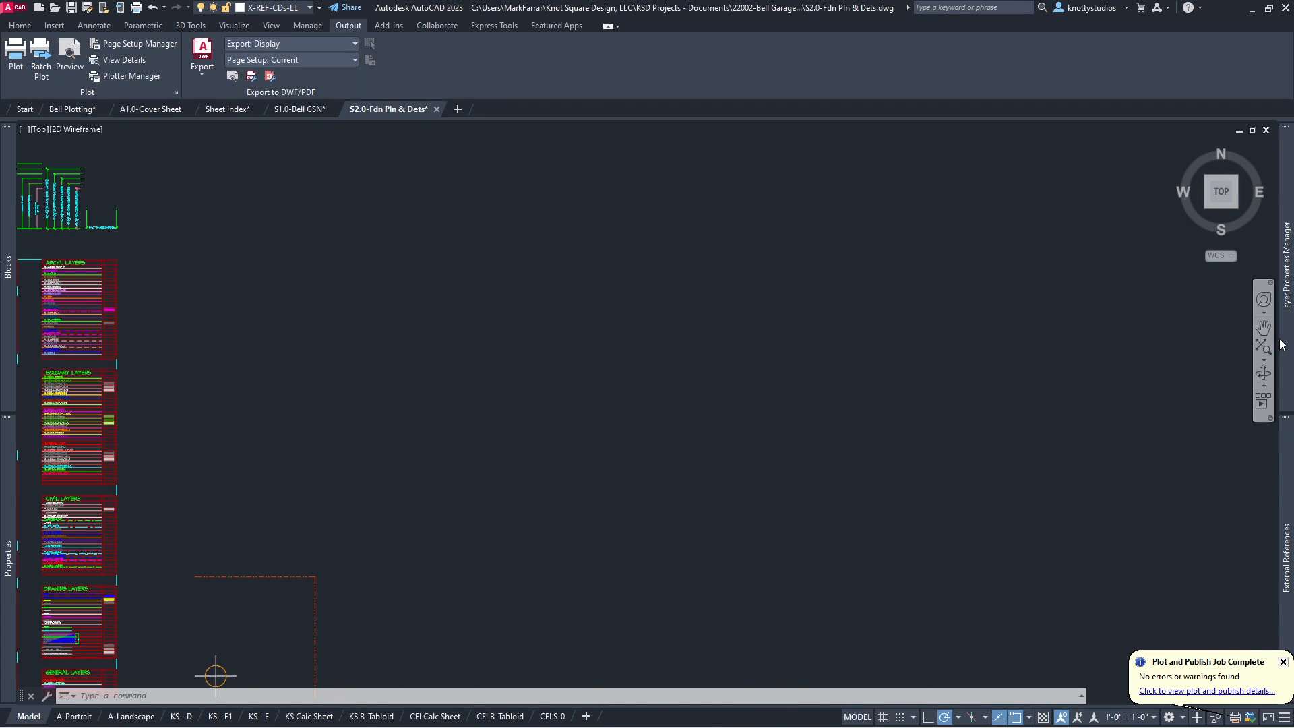
Step: Rename the current layer X-REF-CDs-LL as X-REF-CDs-ML
mouse_move(1285, 340)
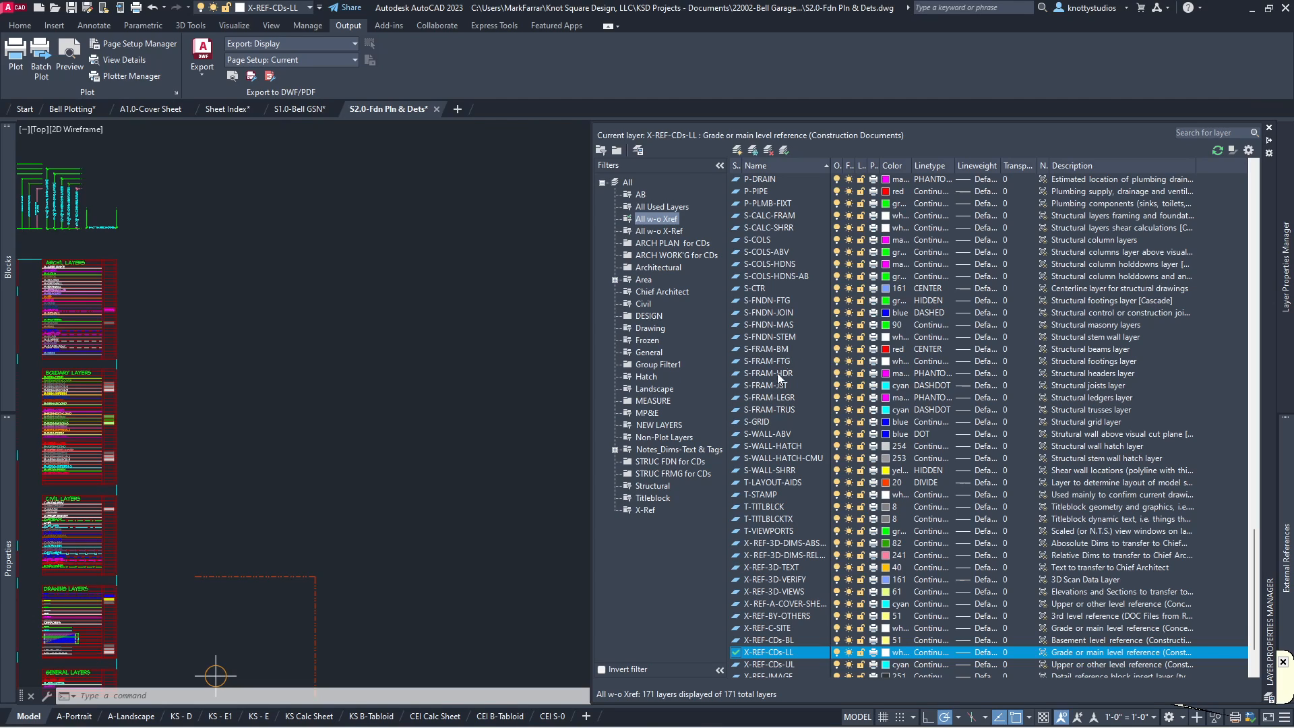
click(787, 653)
click(788, 652)
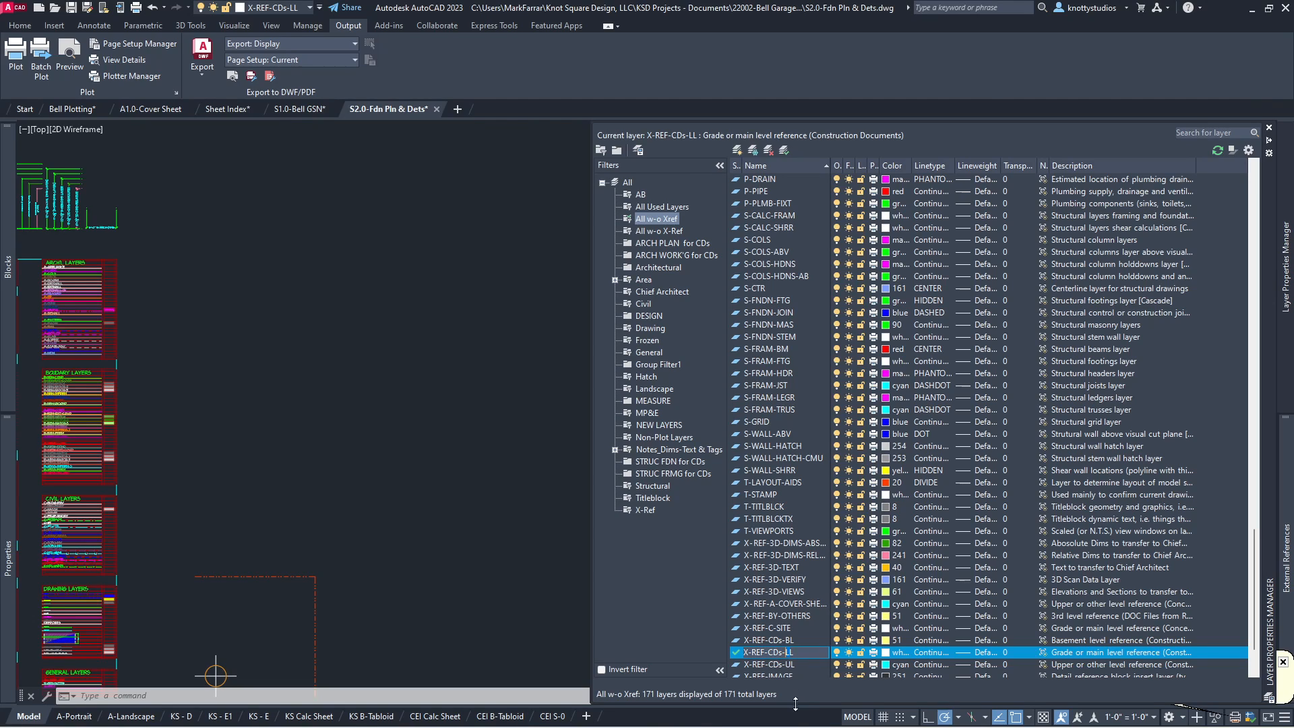
key(BackSpace)
text(M)
key(Return)
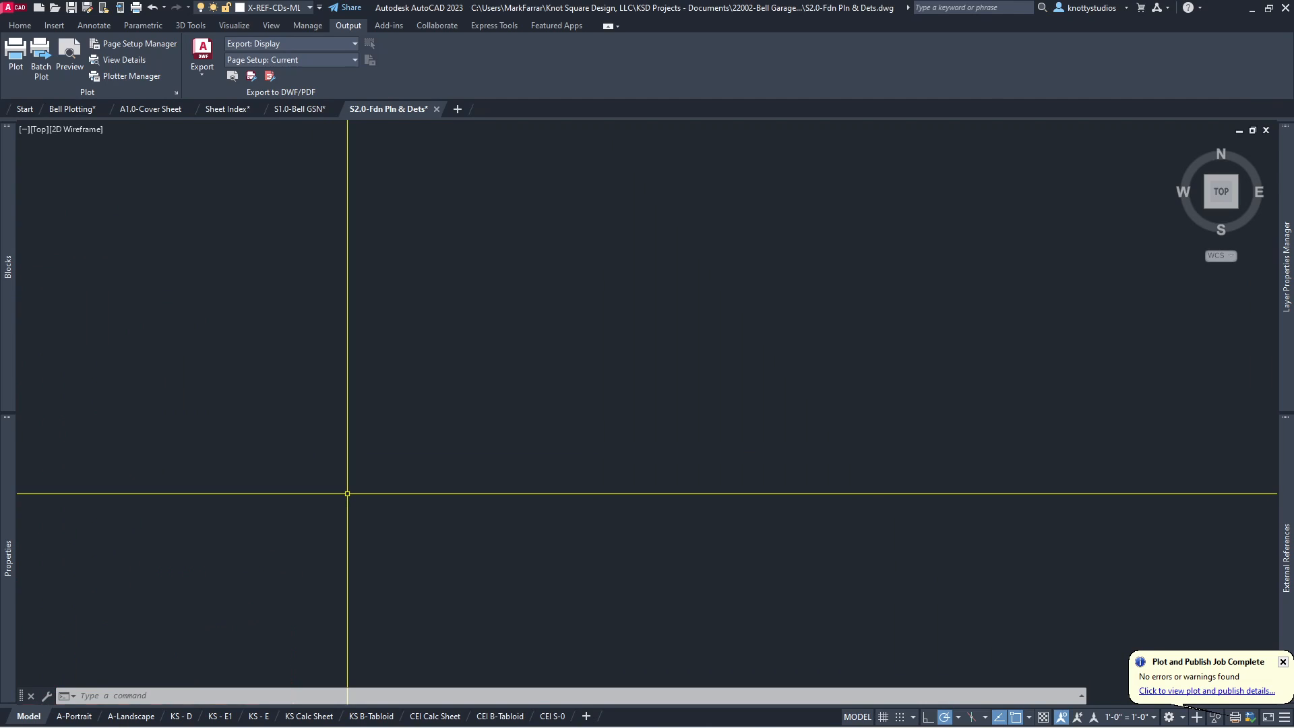
Step: Edit the X-REF-CDs-LL entry in the X-REF LAYERS legend to read X-REF-CDs-ML
scroll(347, 493, up, 2)
scroll(318, 494, up, 5)
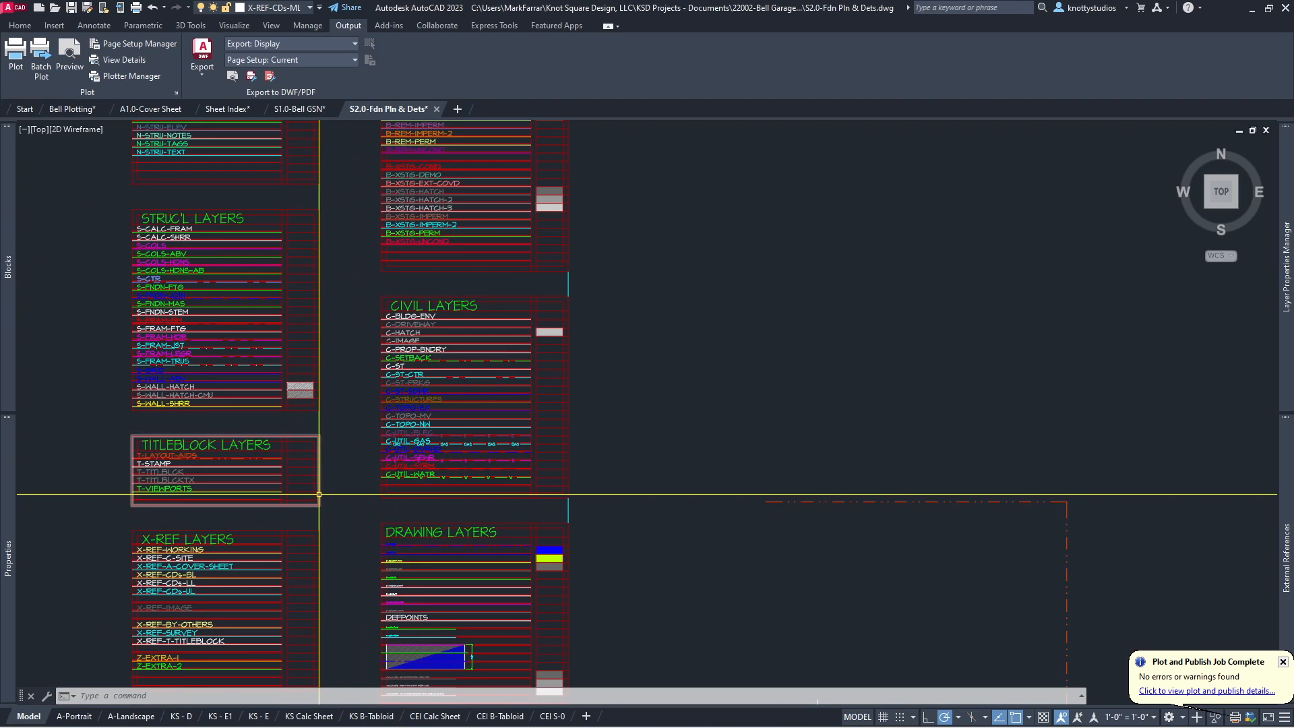
scroll(139, 641, up, 6)
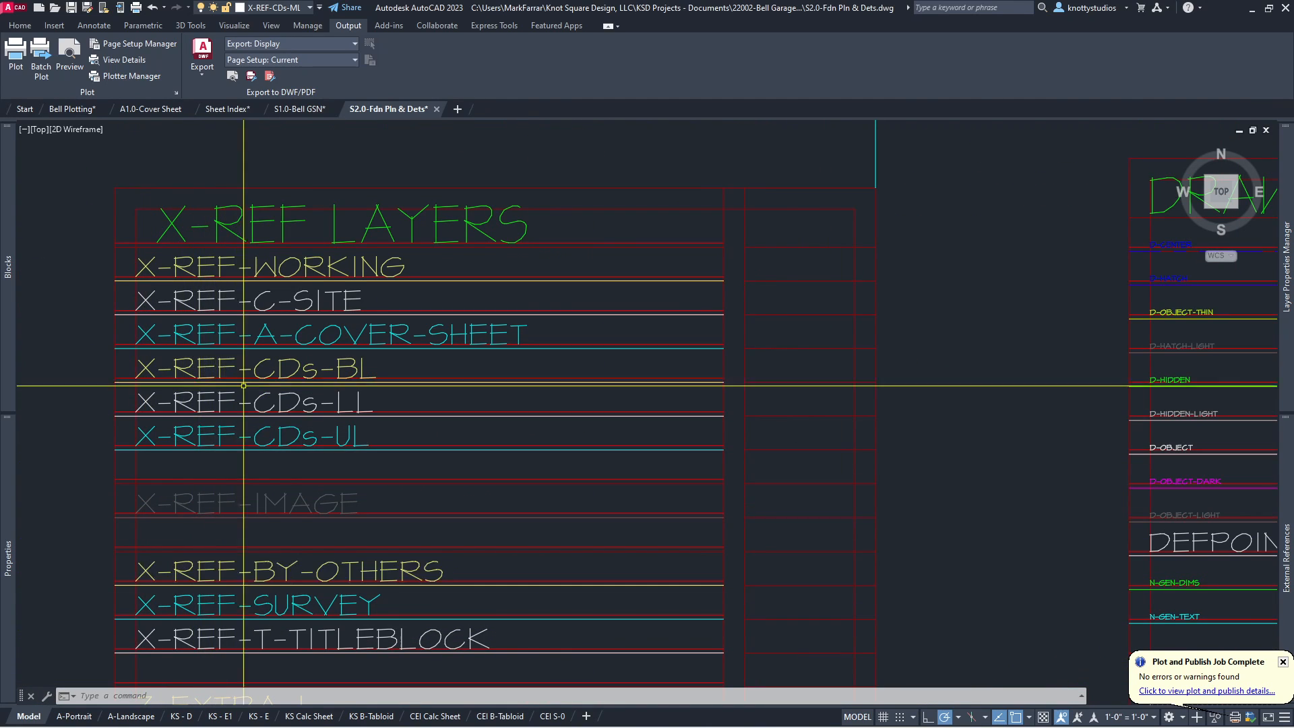
double_click(337, 402)
double_click(347, 403)
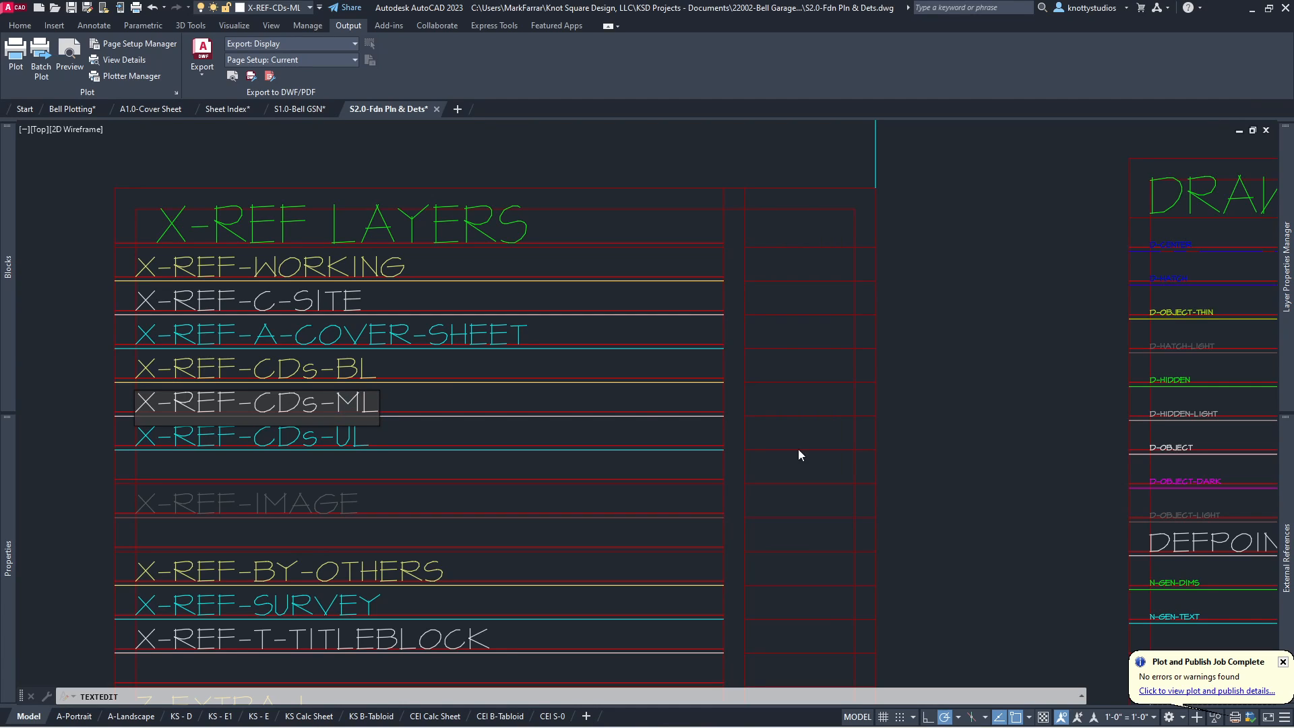
click(1050, 472)
key(Escape)
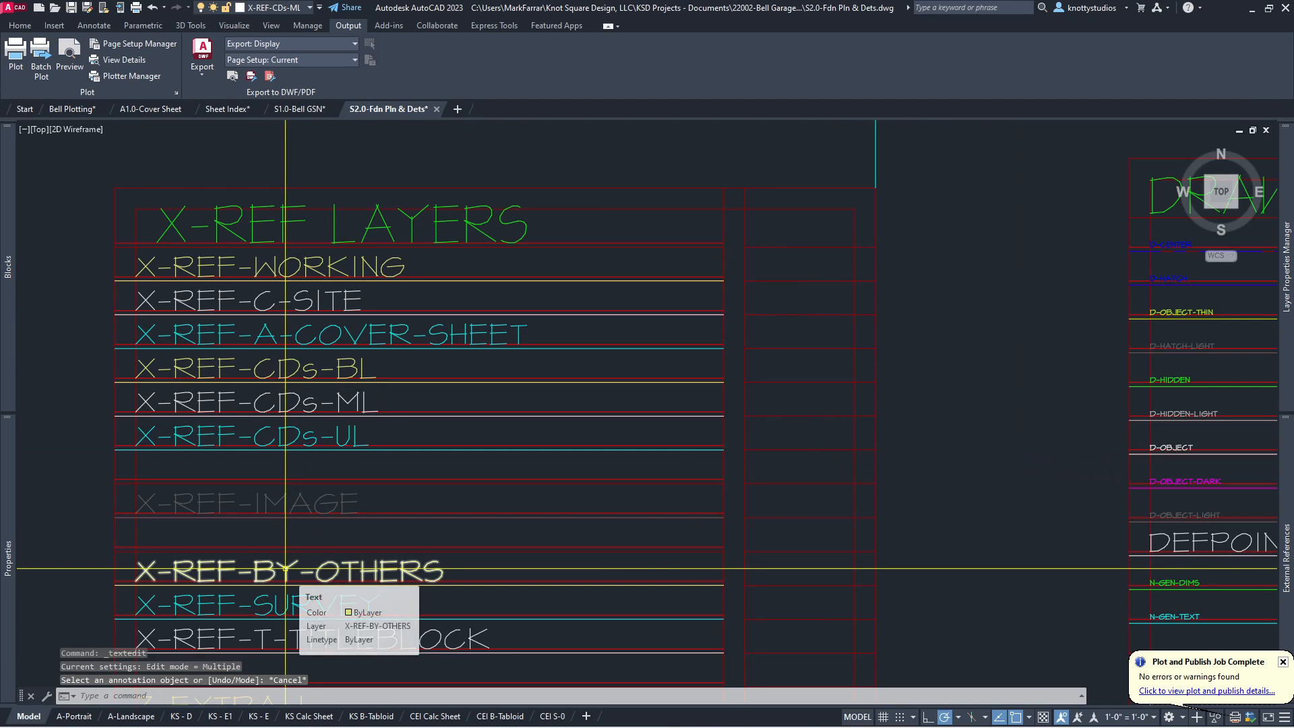
Step: Start attaching an external reference and choose A4.0-Flr Pln.dwg from the Bell CDs folder
scroll(415, 402, down, 5)
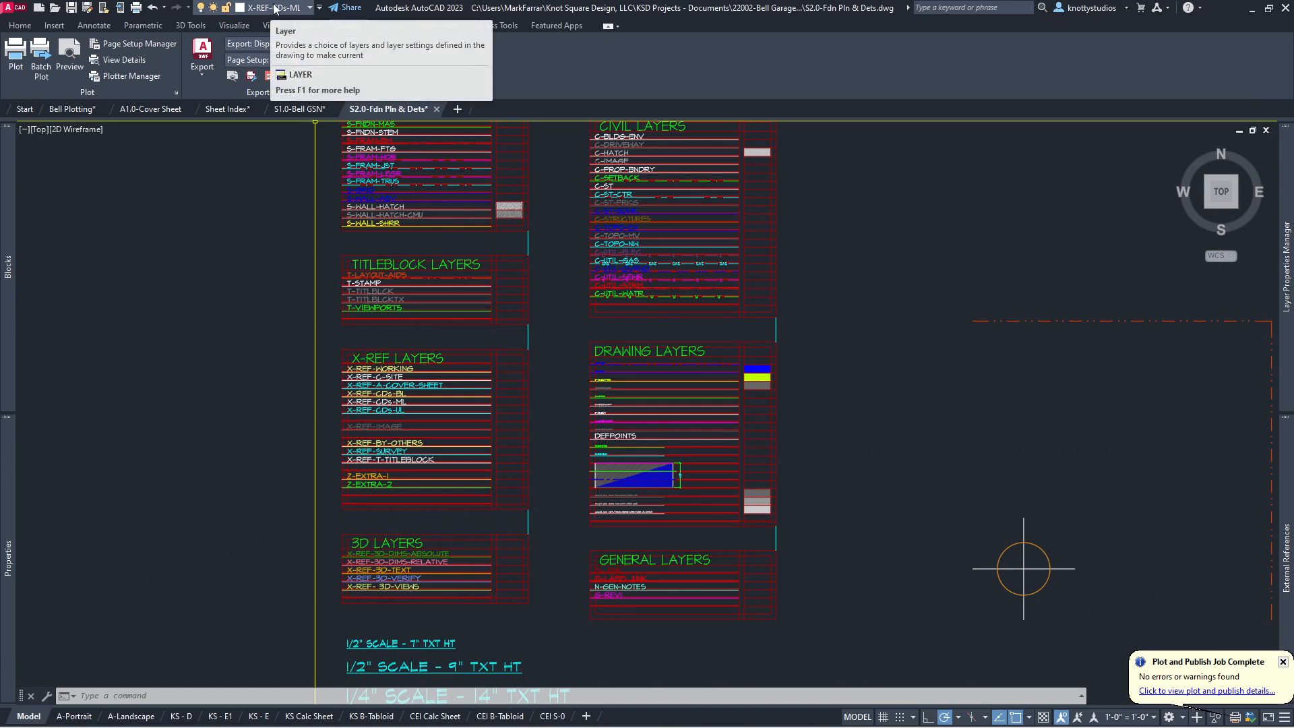
scroll(268, 553, down, 3)
scroll(268, 553, down, 3)
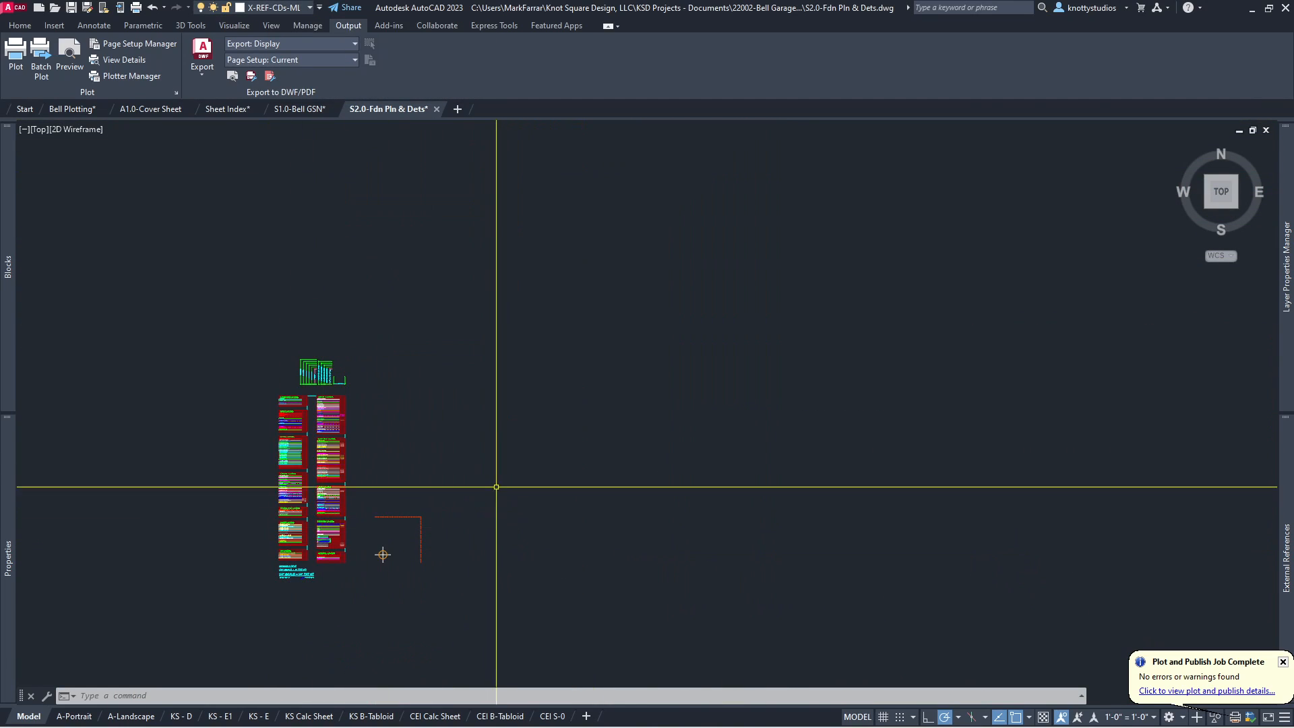
scroll(503, 480, up, 1)
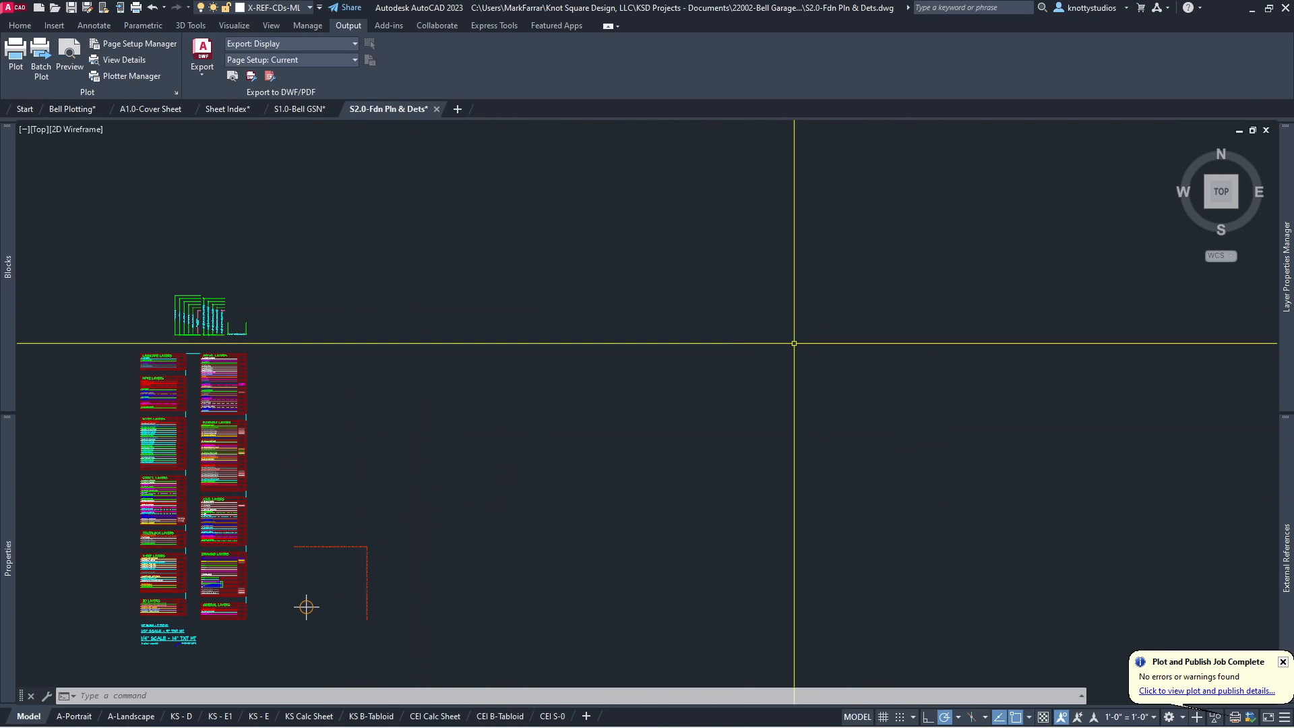
text(XREF)
key(Return)
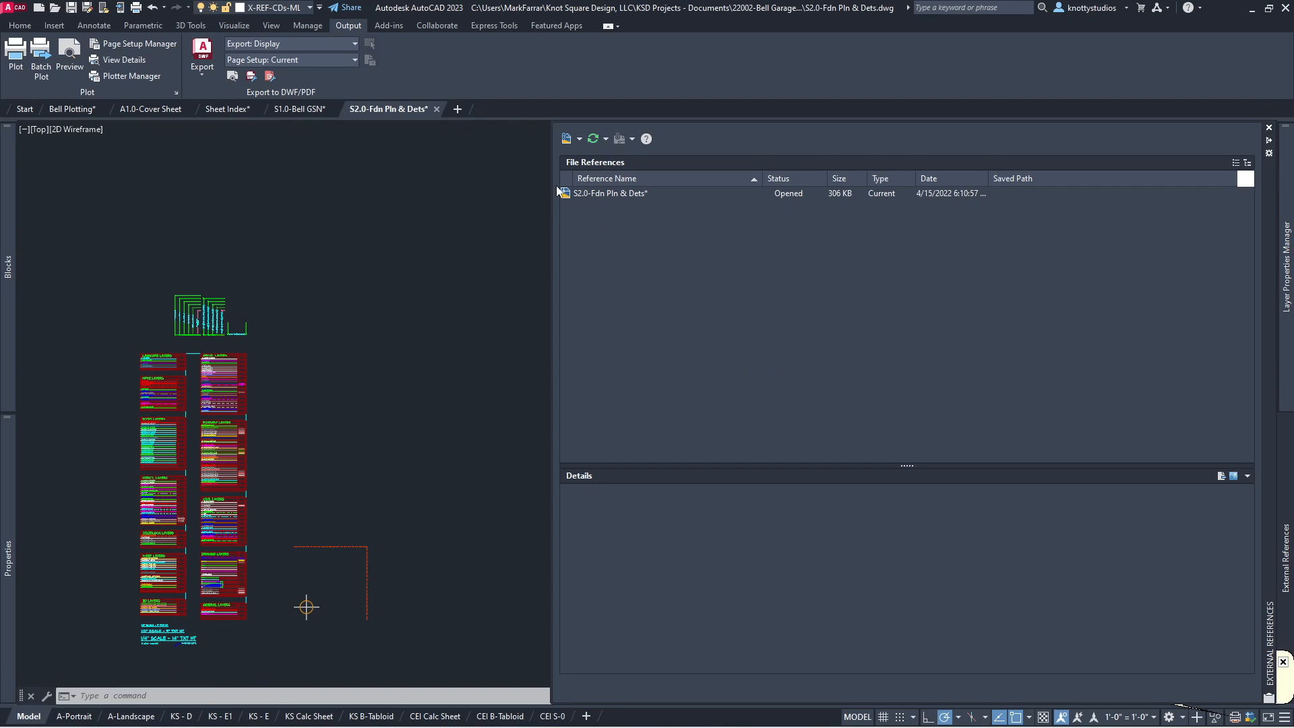
click(565, 137)
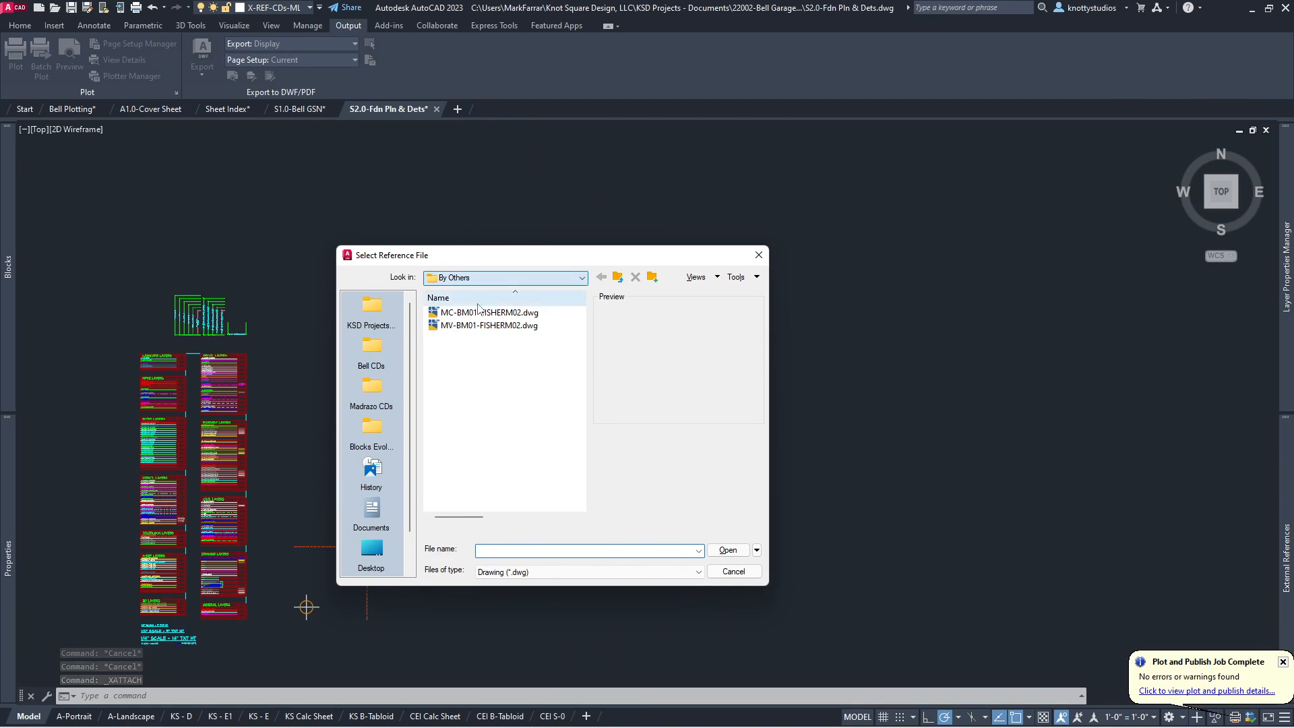
click(398, 347)
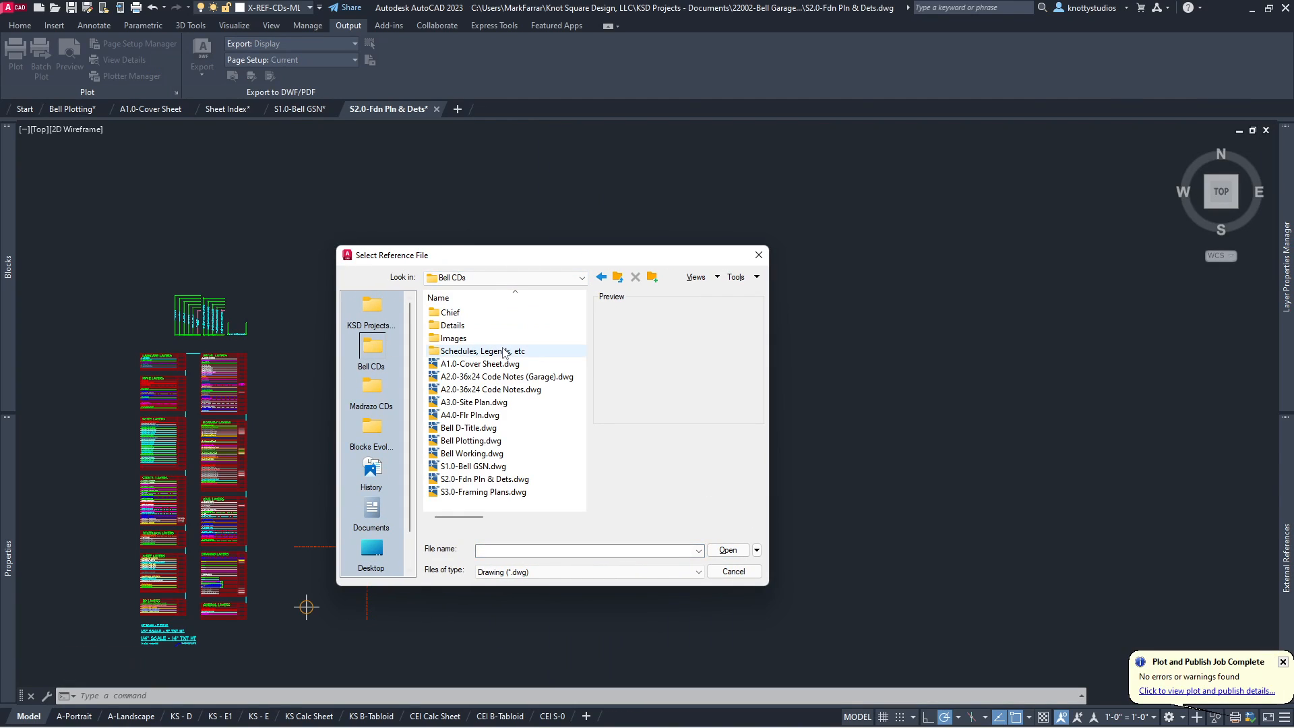
click(497, 414)
click(726, 551)
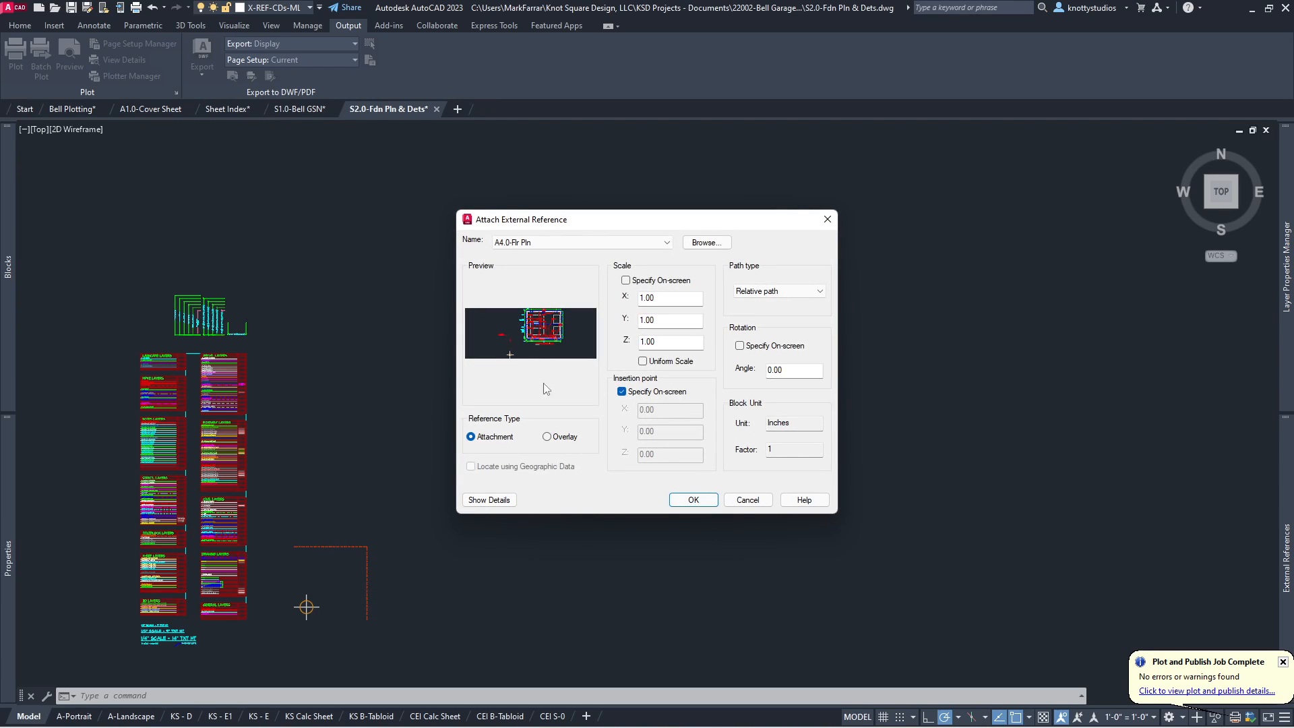
Step: Attach the floor plan reference as an overlay with a relative path, inserted at 0,0,0 instead of a point specified on screen
click(564, 438)
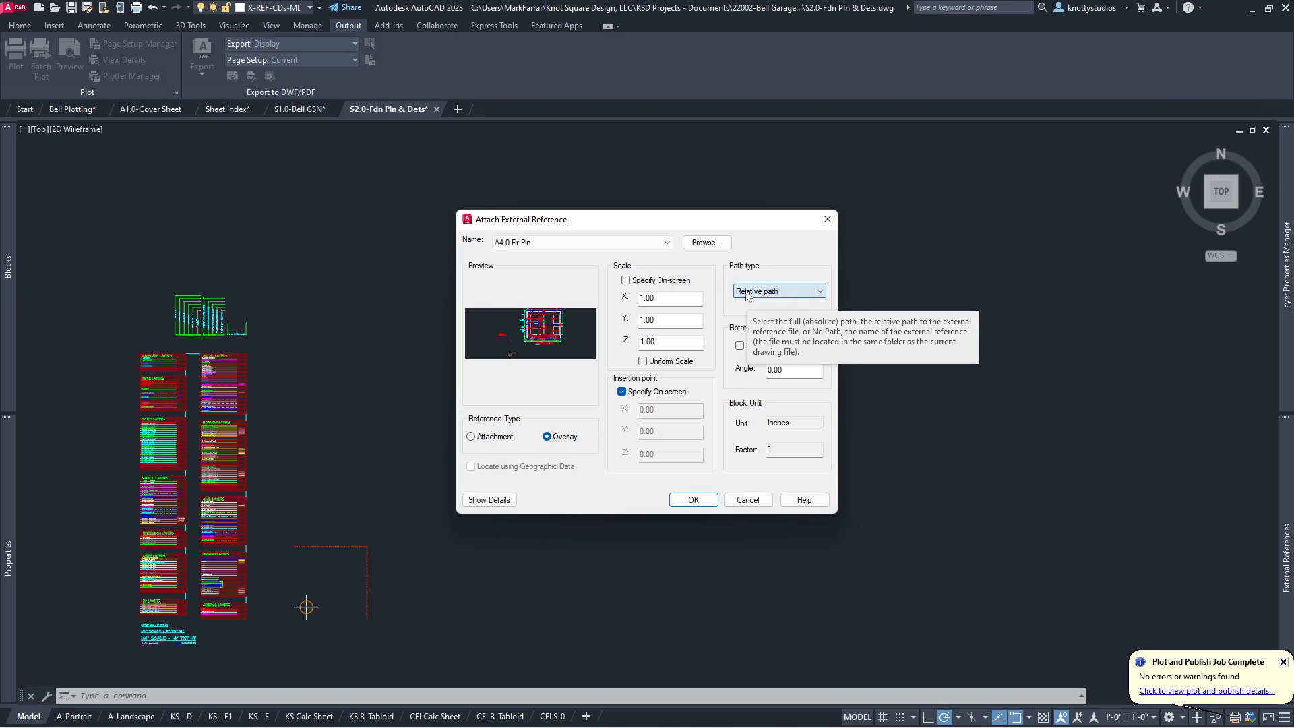
click(820, 291)
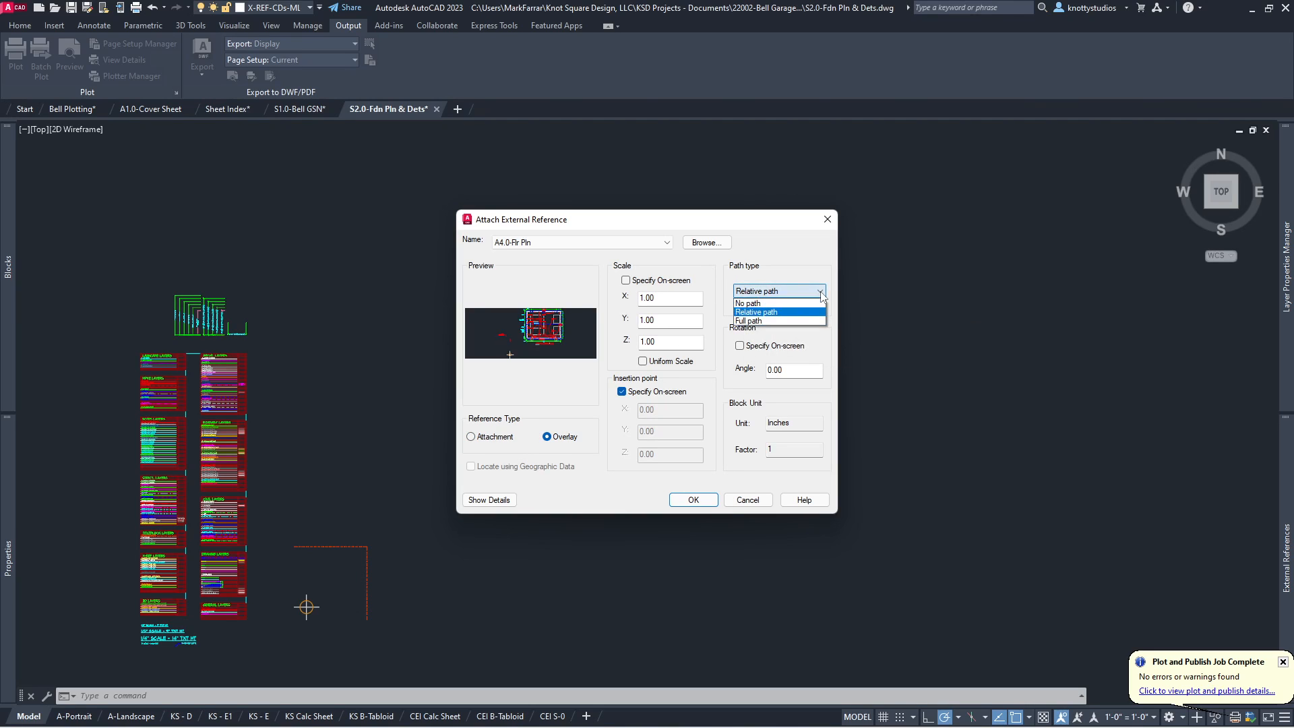
click(786, 312)
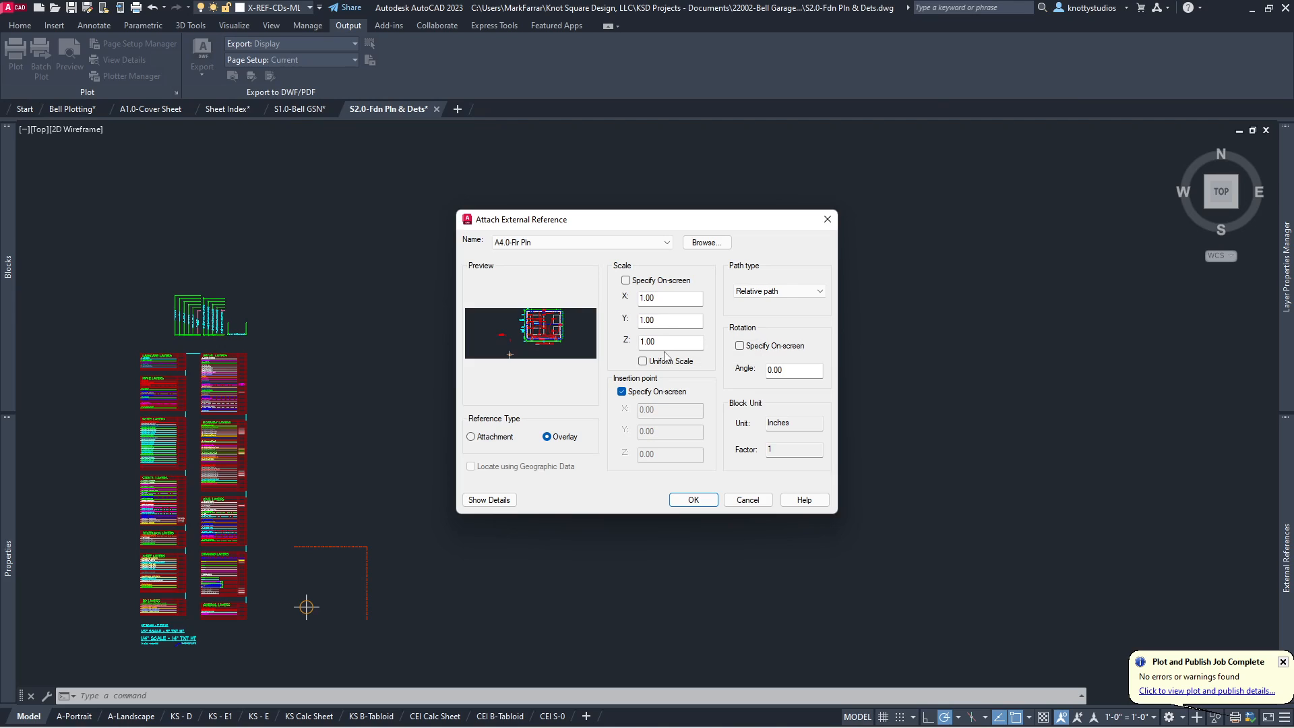
click(622, 392)
key(Tab)
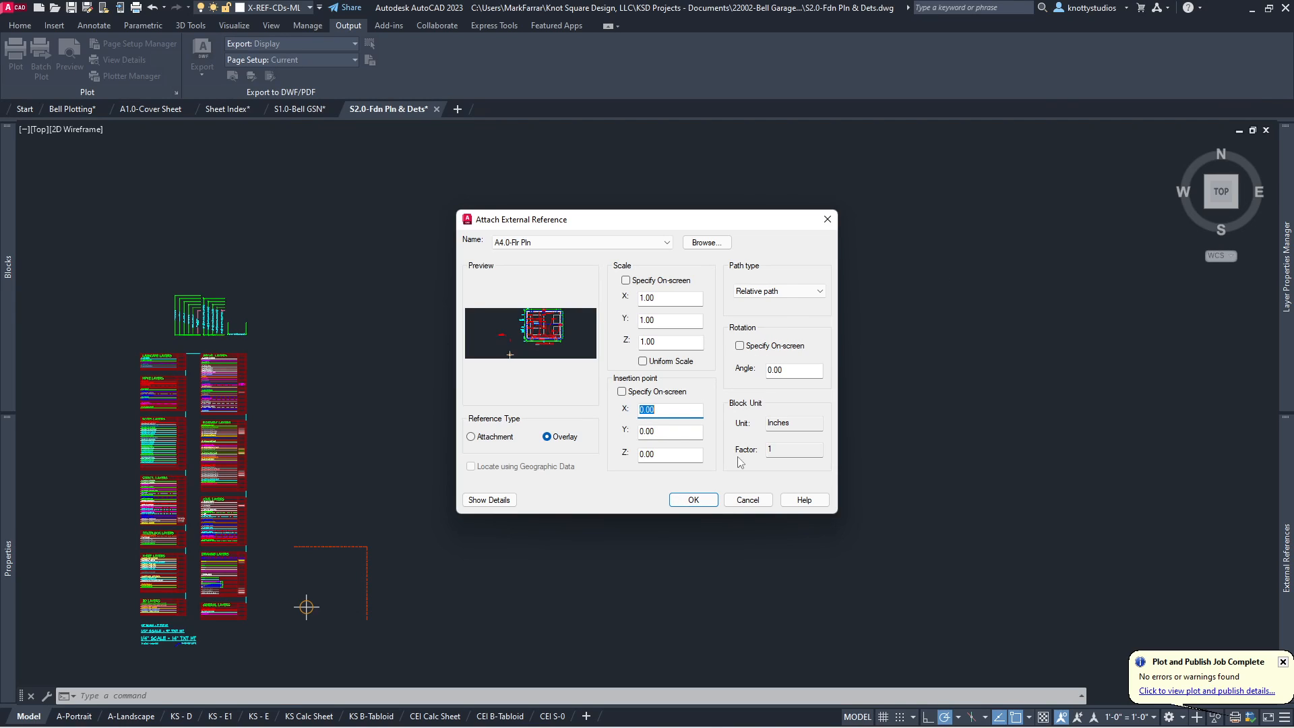
click(693, 500)
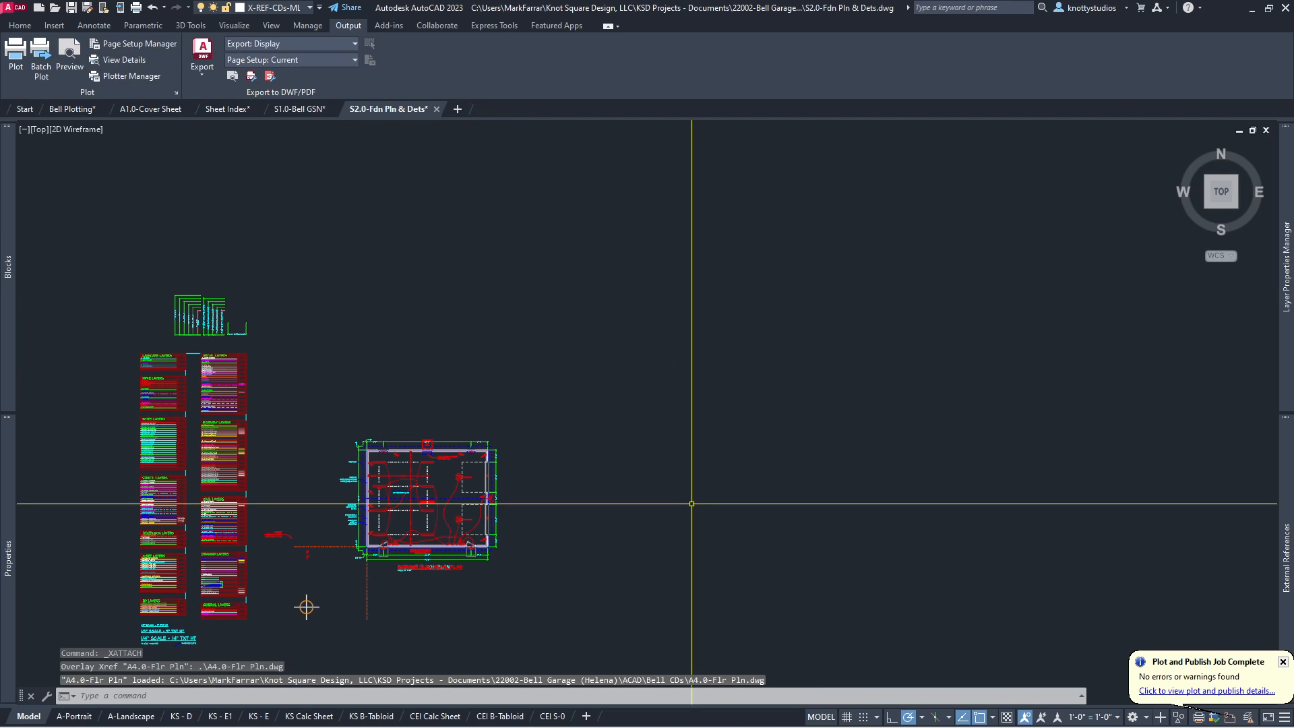
Step: Select the two dash-dot layout aid lines and examine where they meet the floor plan's lower-left wall corner
scroll(336, 573, up, 8)
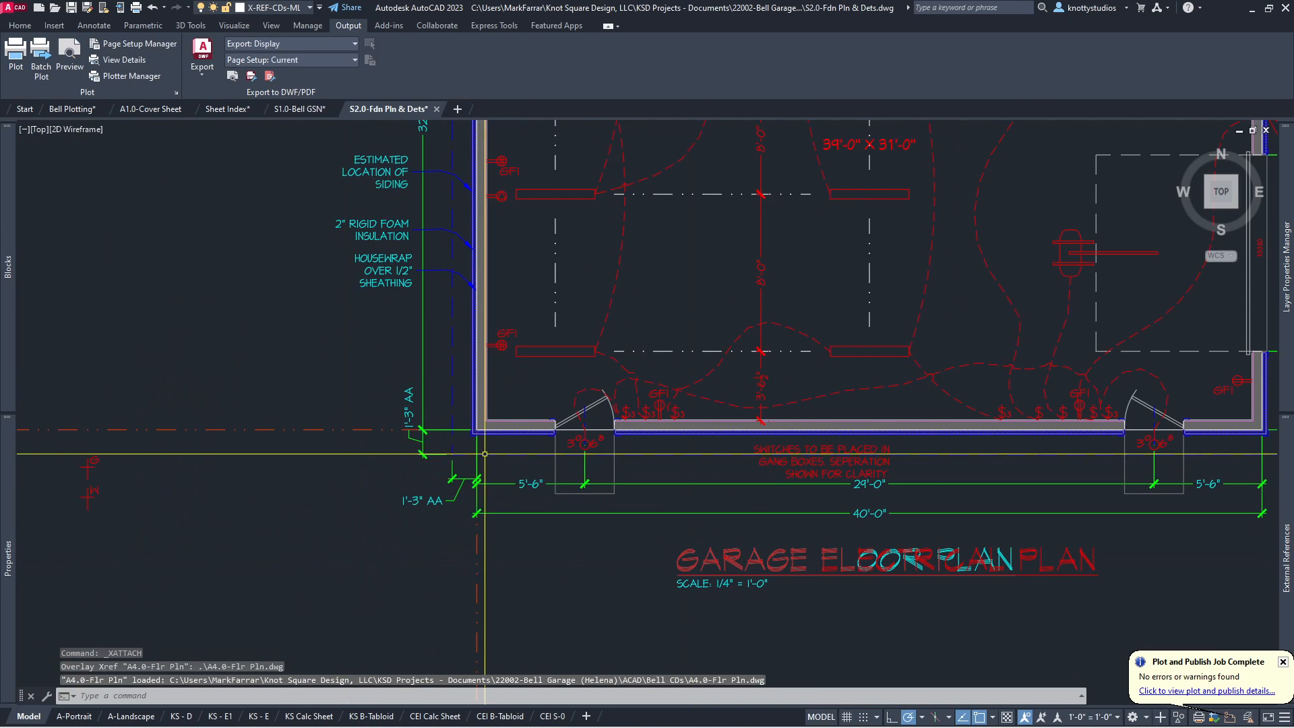
click(287, 405)
click(238, 500)
drag(519, 583, 391, 570)
scroll(477, 404, up, 8)
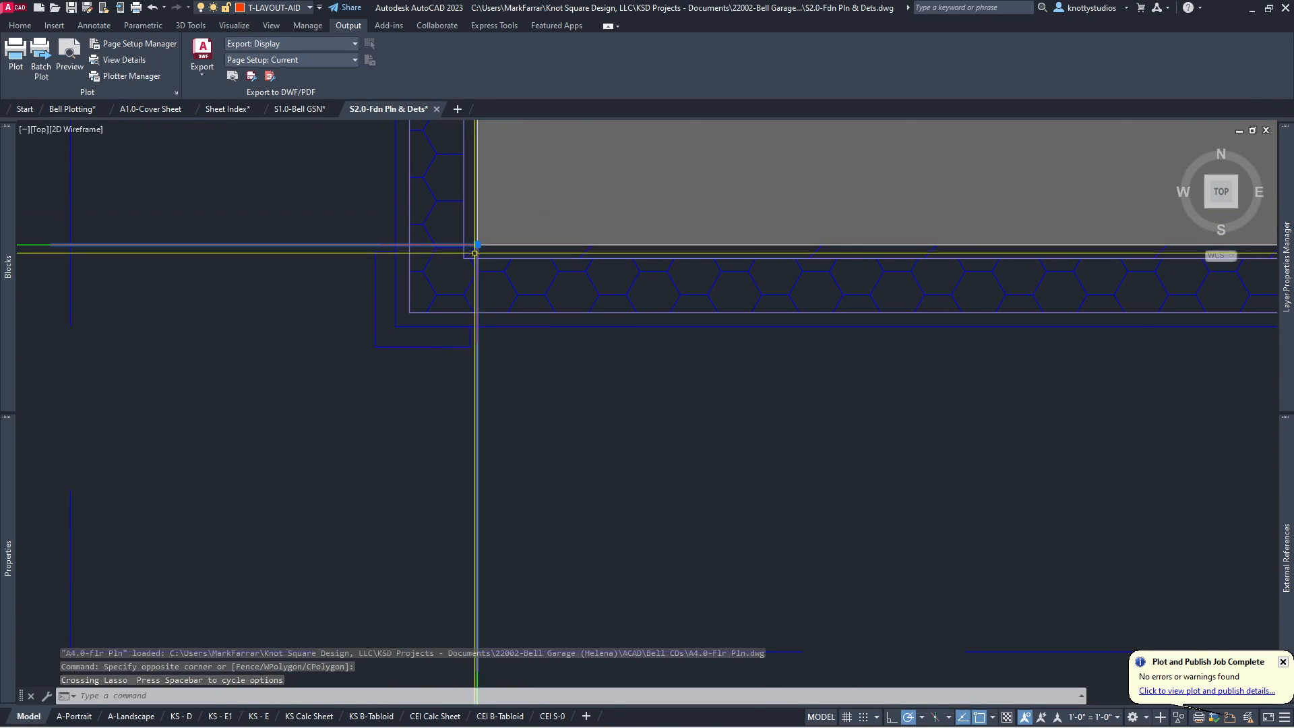
scroll(460, 348, down, 8)
scroll(458, 358, down, 10)
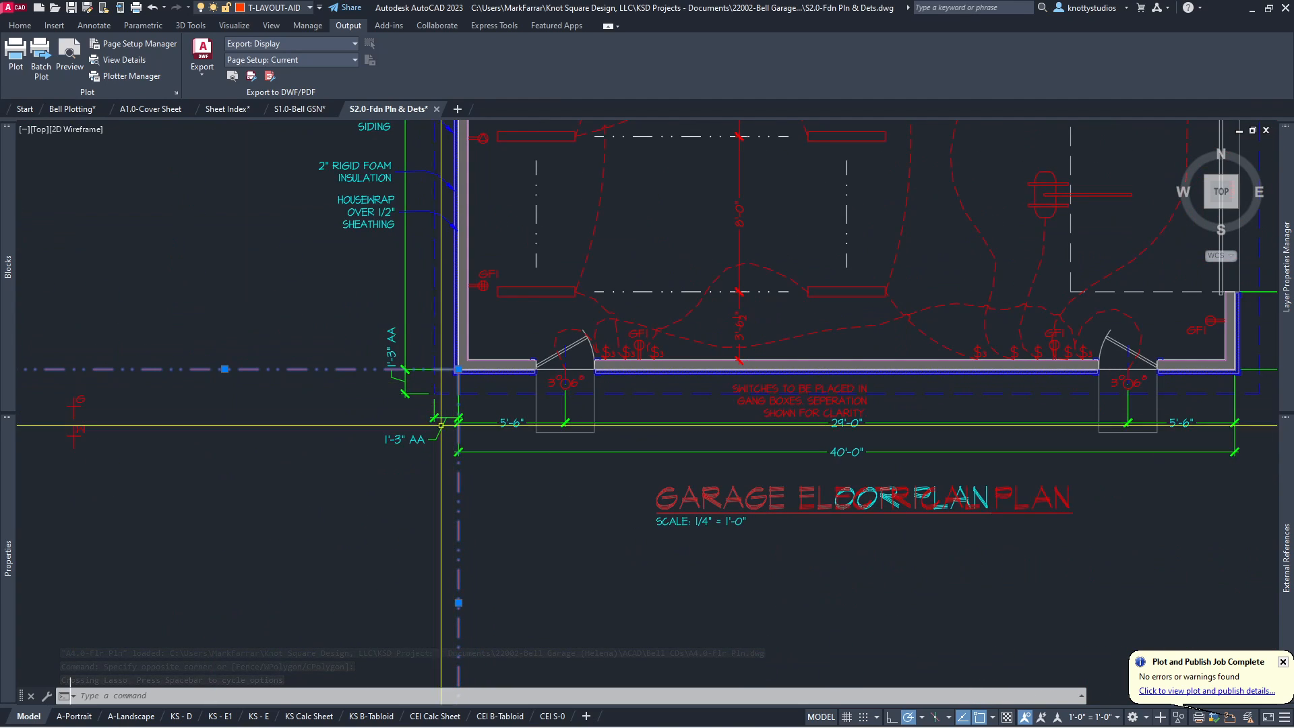
Step: Erase the two dash-dot layout aid lines that meet at the floor plan's lower-left corner
key(Escape)
click(512, 356)
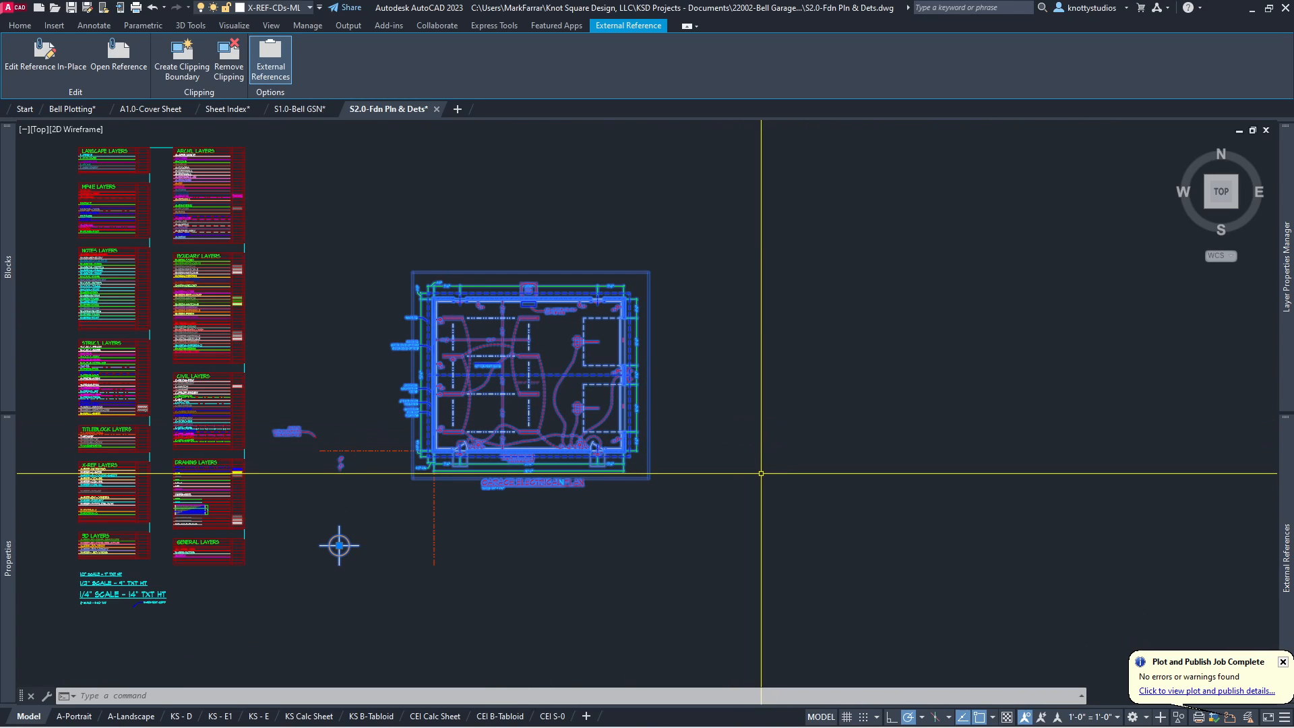
key(Escape)
text(E)
key(Return)
click(453, 512)
click(384, 483)
click(384, 482)
click(362, 374)
key(Return)
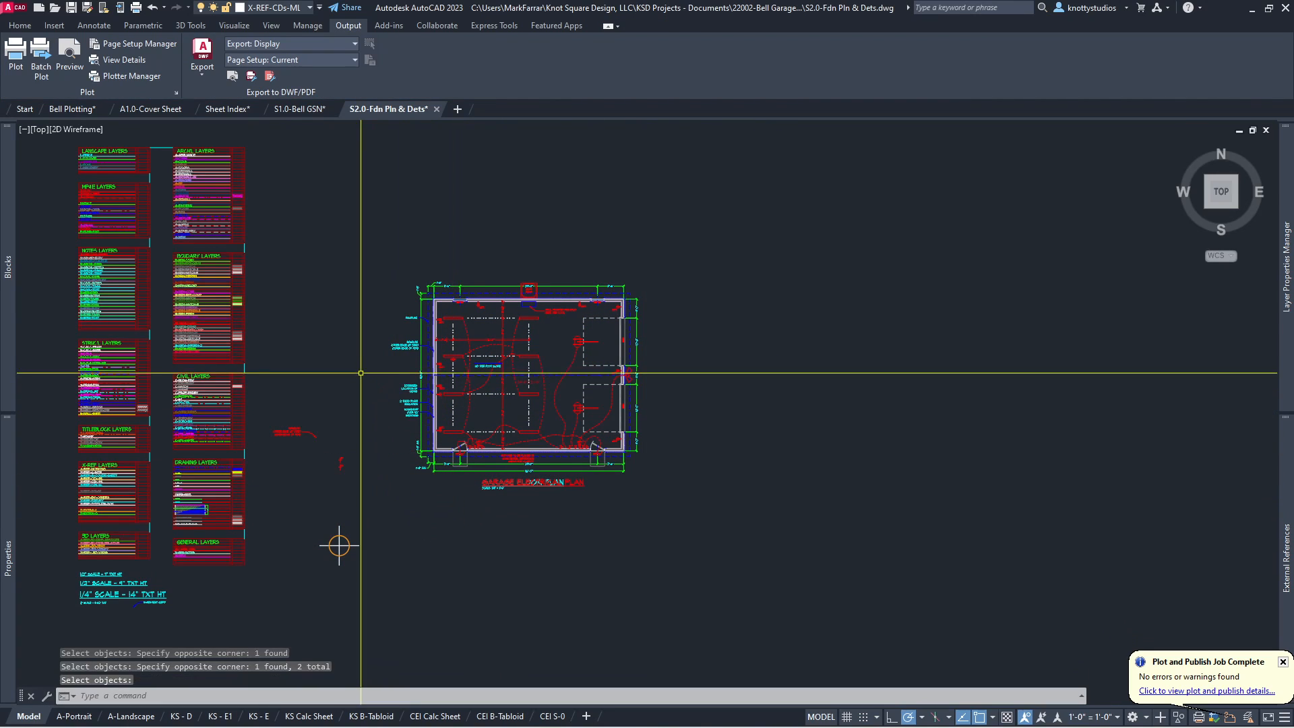
Step: Check whether the stray red note and symbols outside the plan's west wall belong to the floor plan reference
scroll(364, 486, up, 5)
click(349, 468)
click(284, 398)
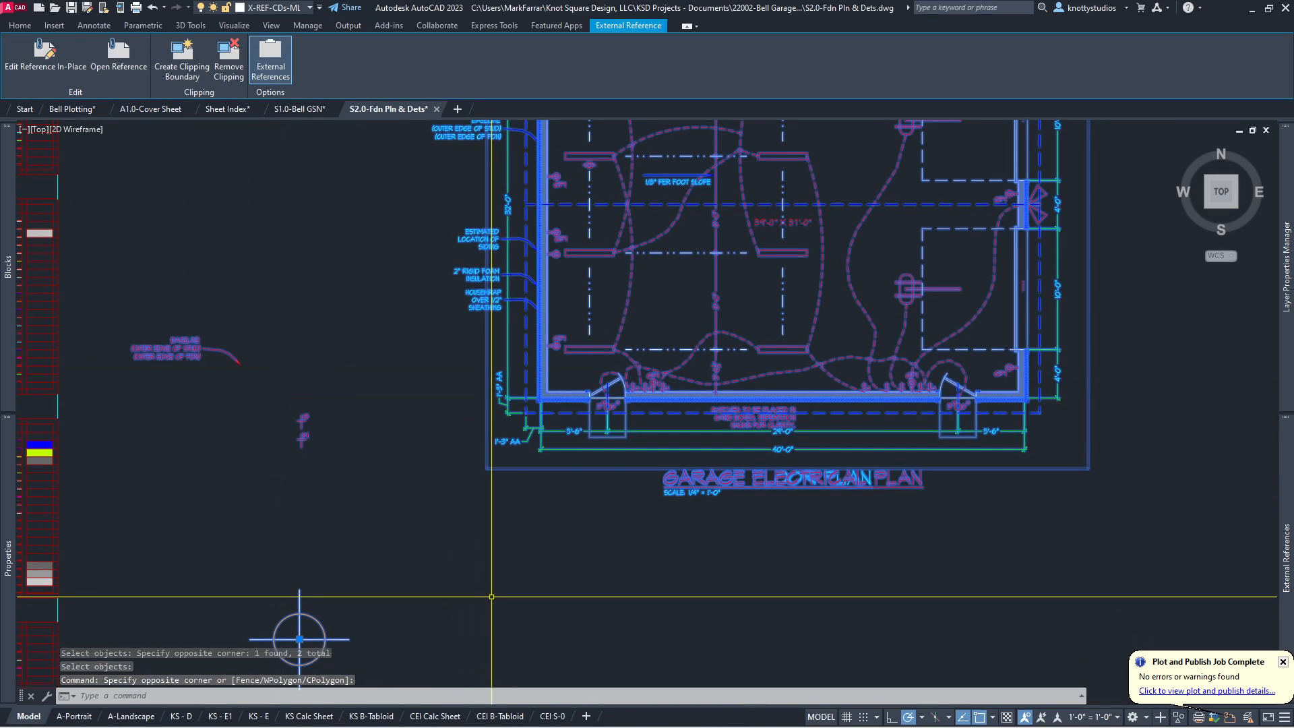
key(Escape)
scroll(357, 627, down, 3)
scroll(366, 645, up, 1)
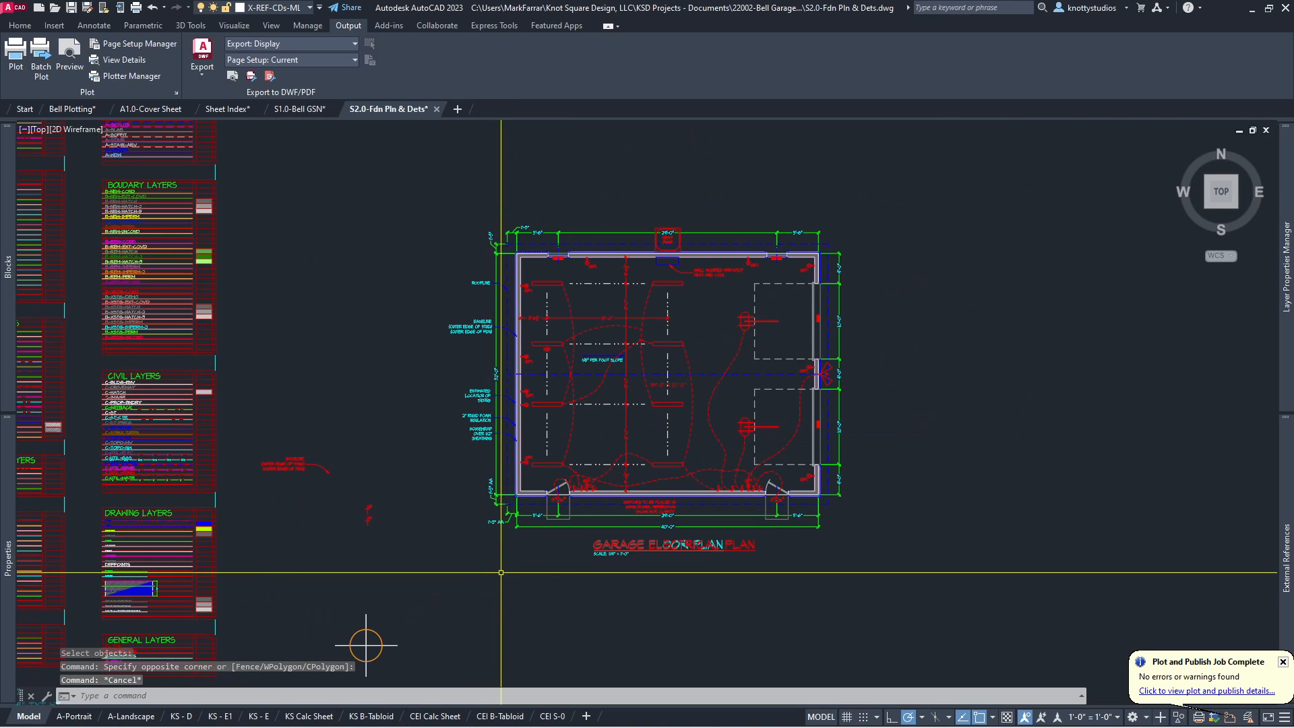
Step: Clip the floor plan reference with a new rectangular boundary drawn just outside the garage's exterior walls
key(Return)
click(576, 488)
key(Return)
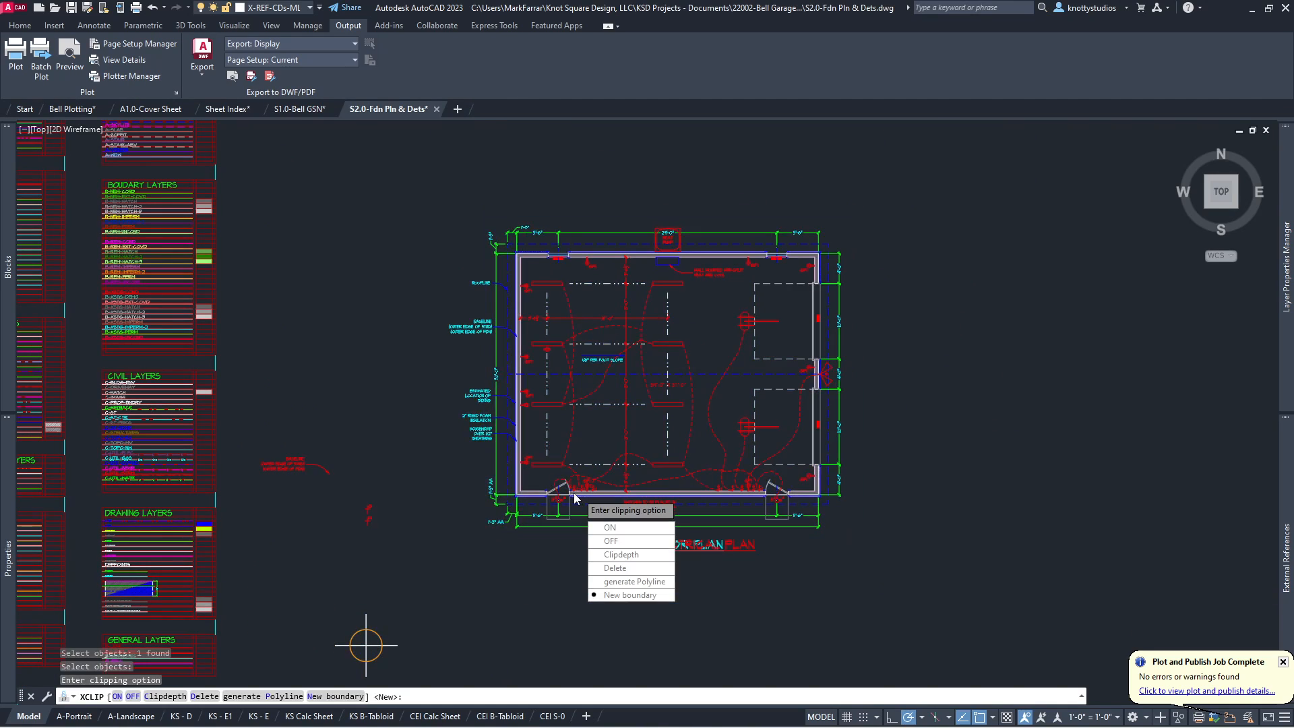
key(Return)
key(Return)
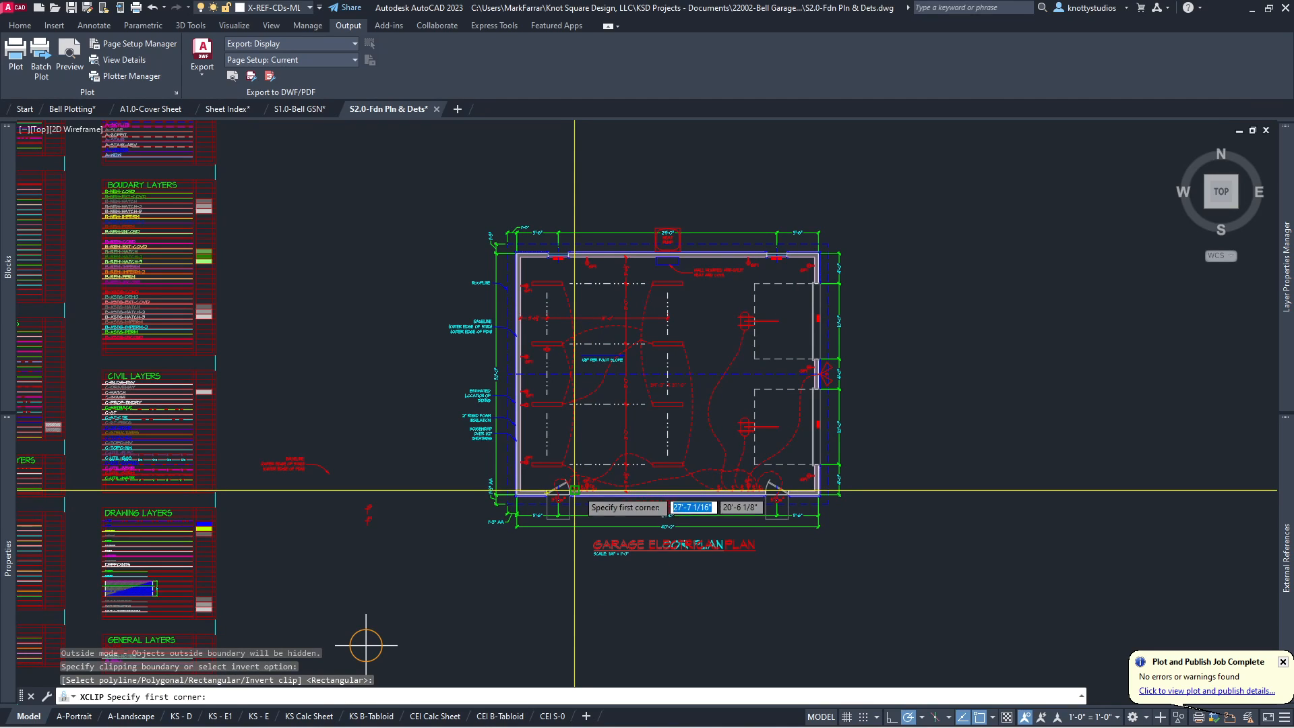
scroll(551, 260, up, 6)
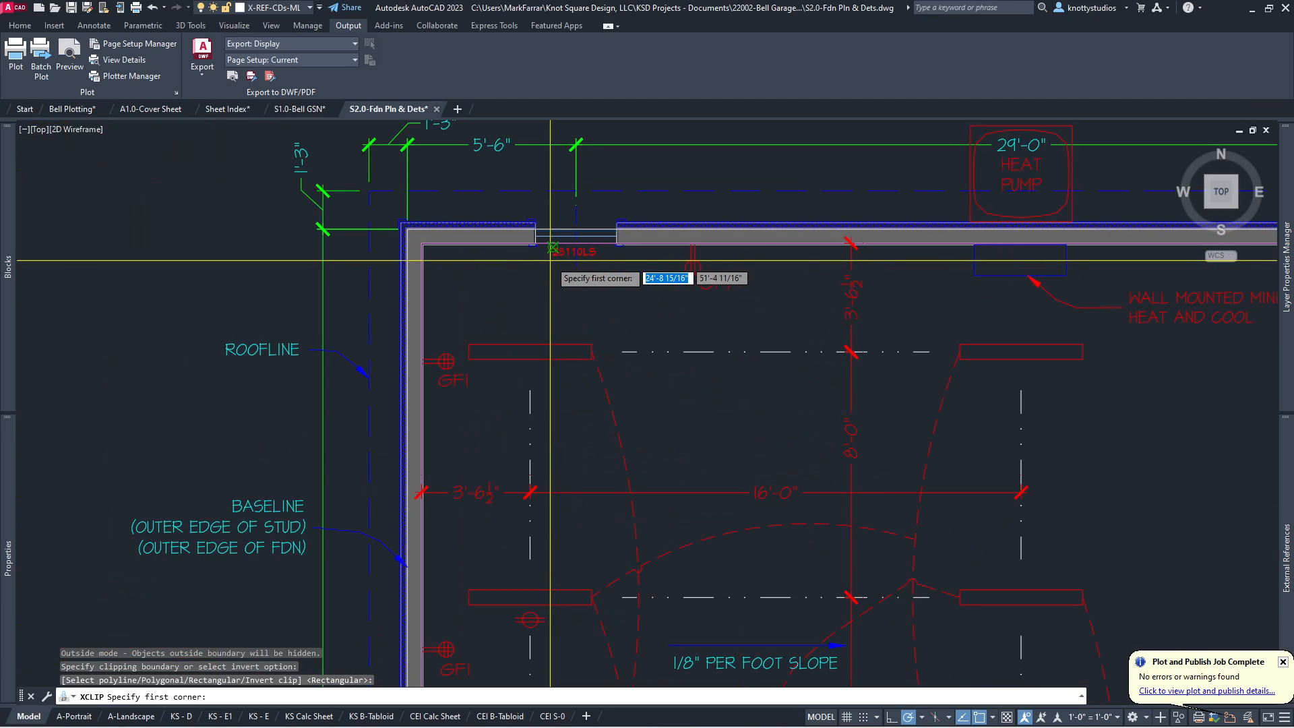
scroll(405, 217, up, 4)
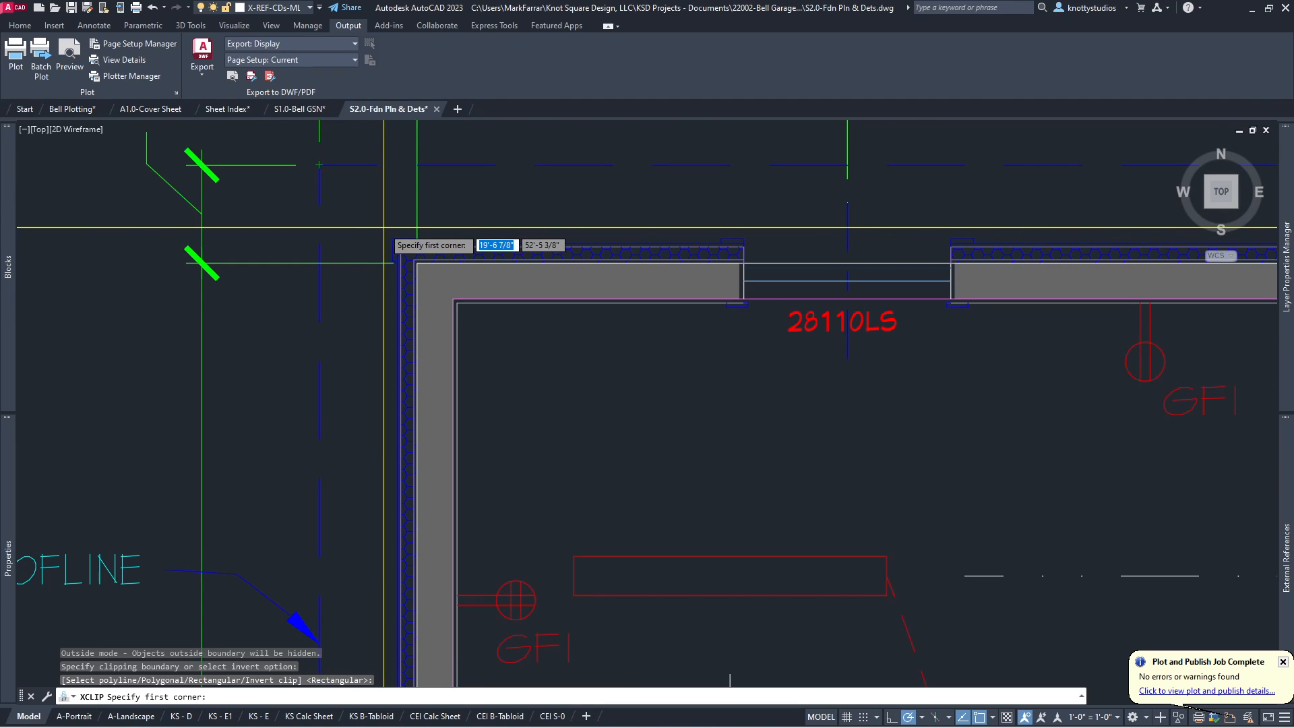
scroll(384, 227, down, 6)
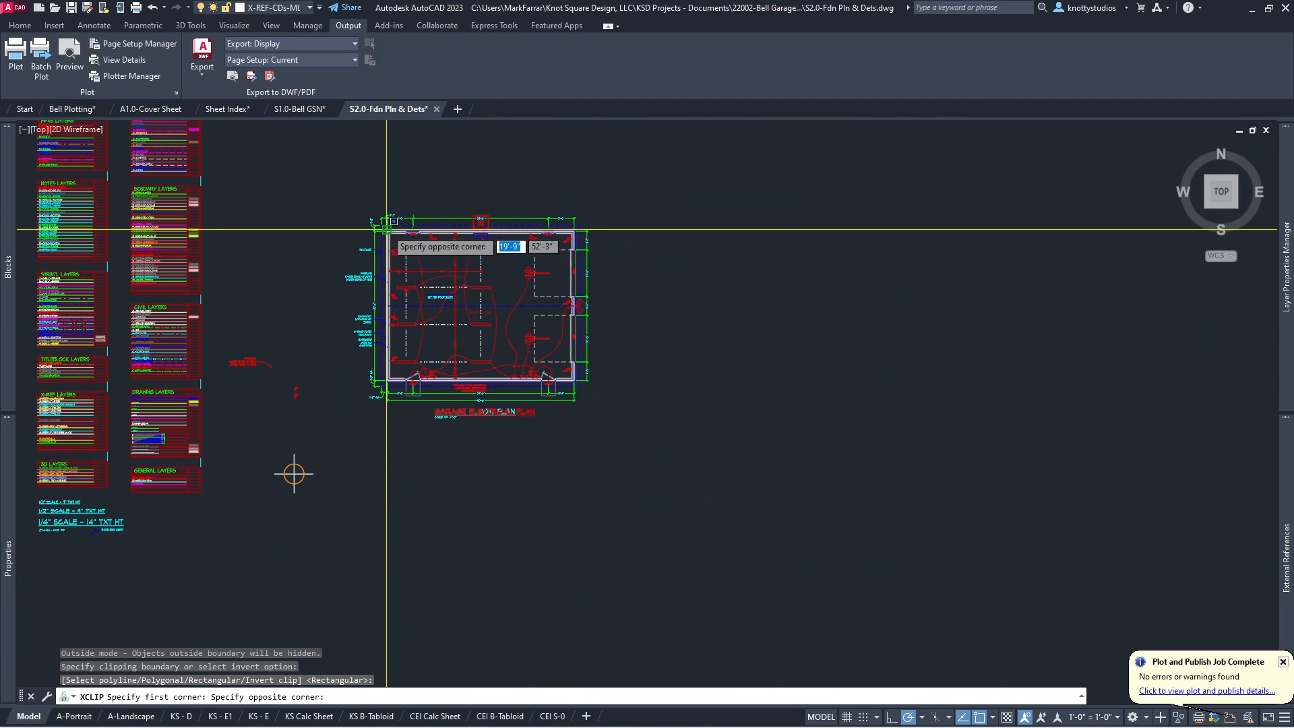
scroll(564, 397, up, 10)
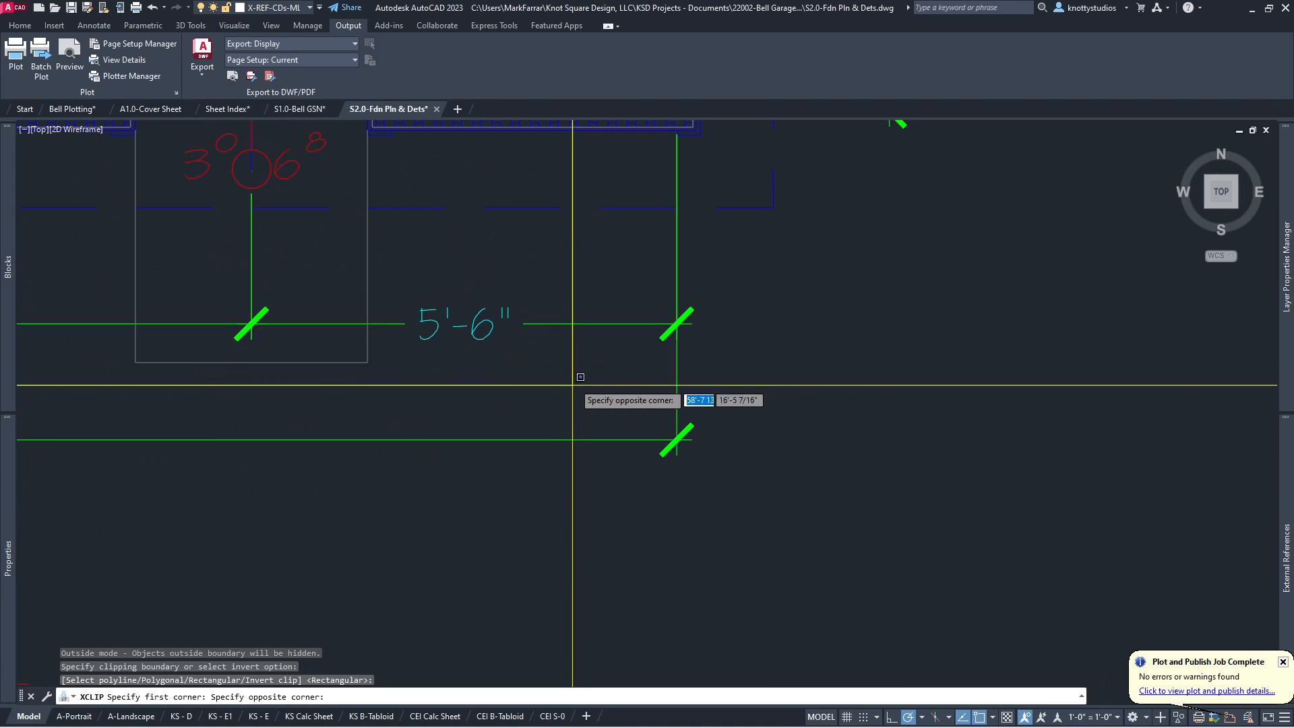
click(713, 146)
scroll(733, 563, down, 5)
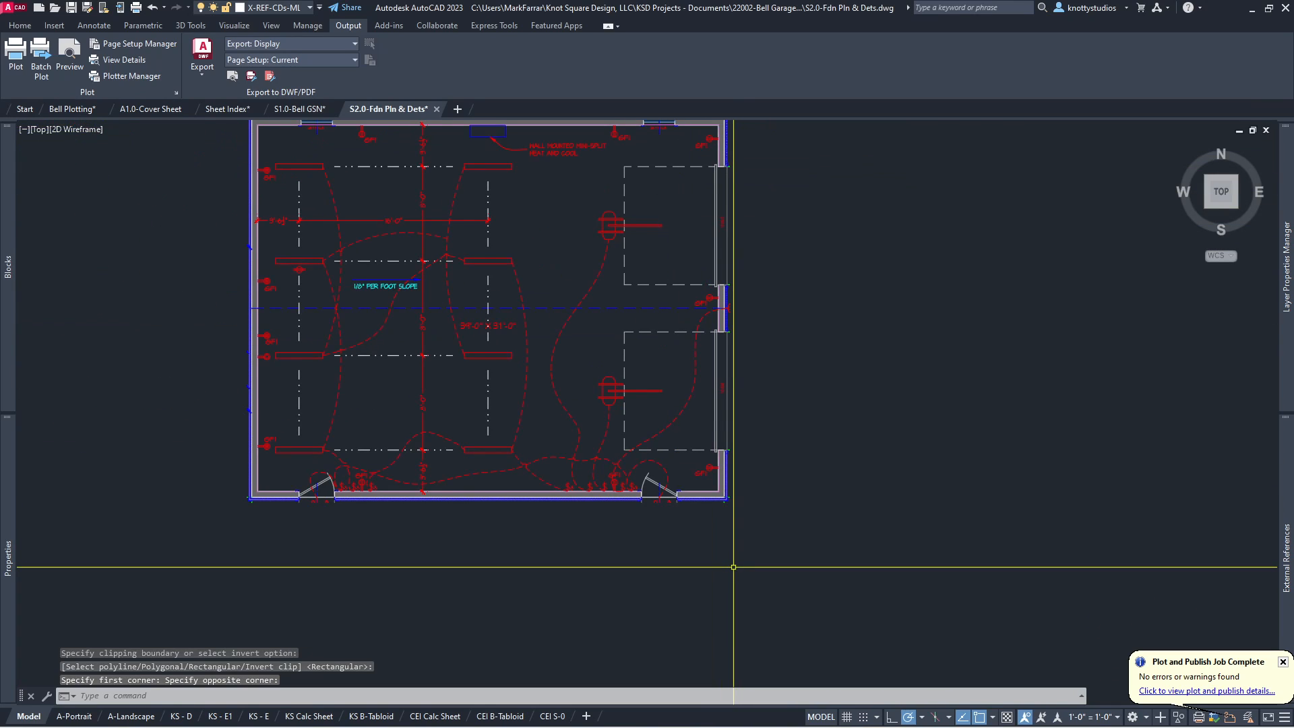
scroll(733, 567, down, 2)
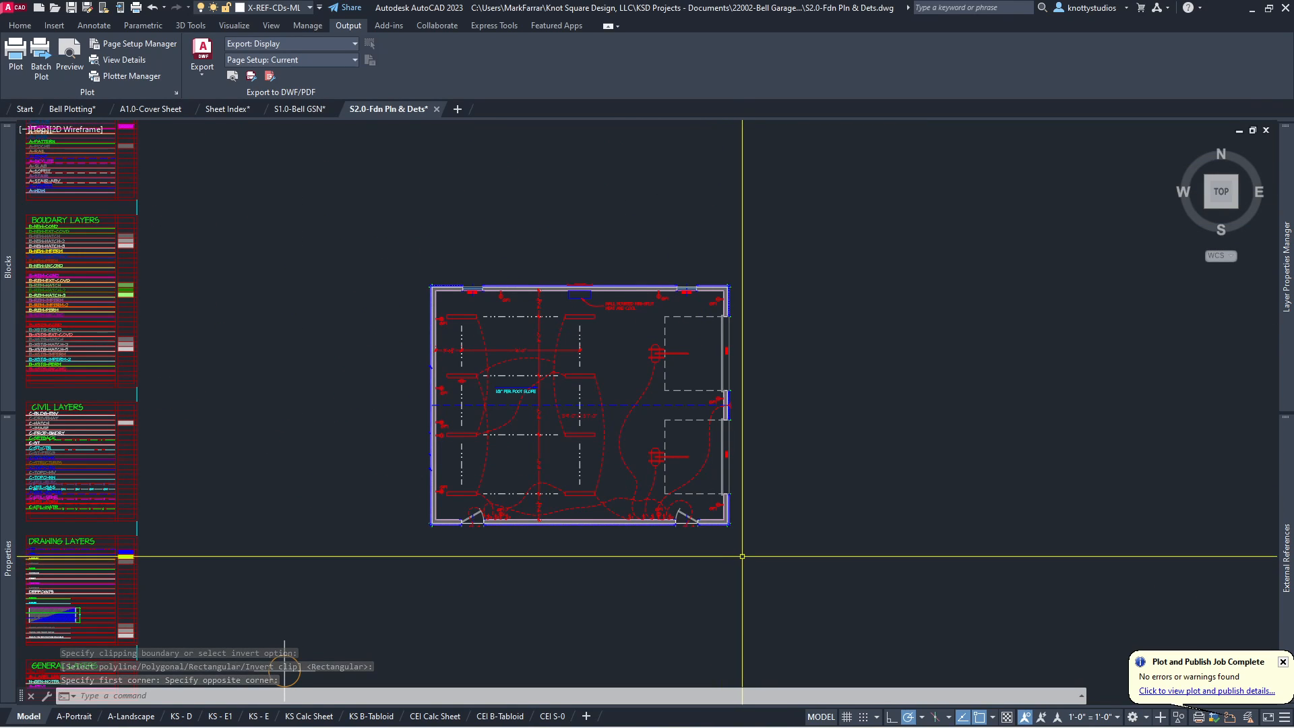
Step: Freeze the floor plan's wiring, light fixture, tag, equipment, center line and door layers, including E-WIRING, N-ARCH-TAGS, M-EQIP, D-CENTER and A-DOORS
click(20, 25)
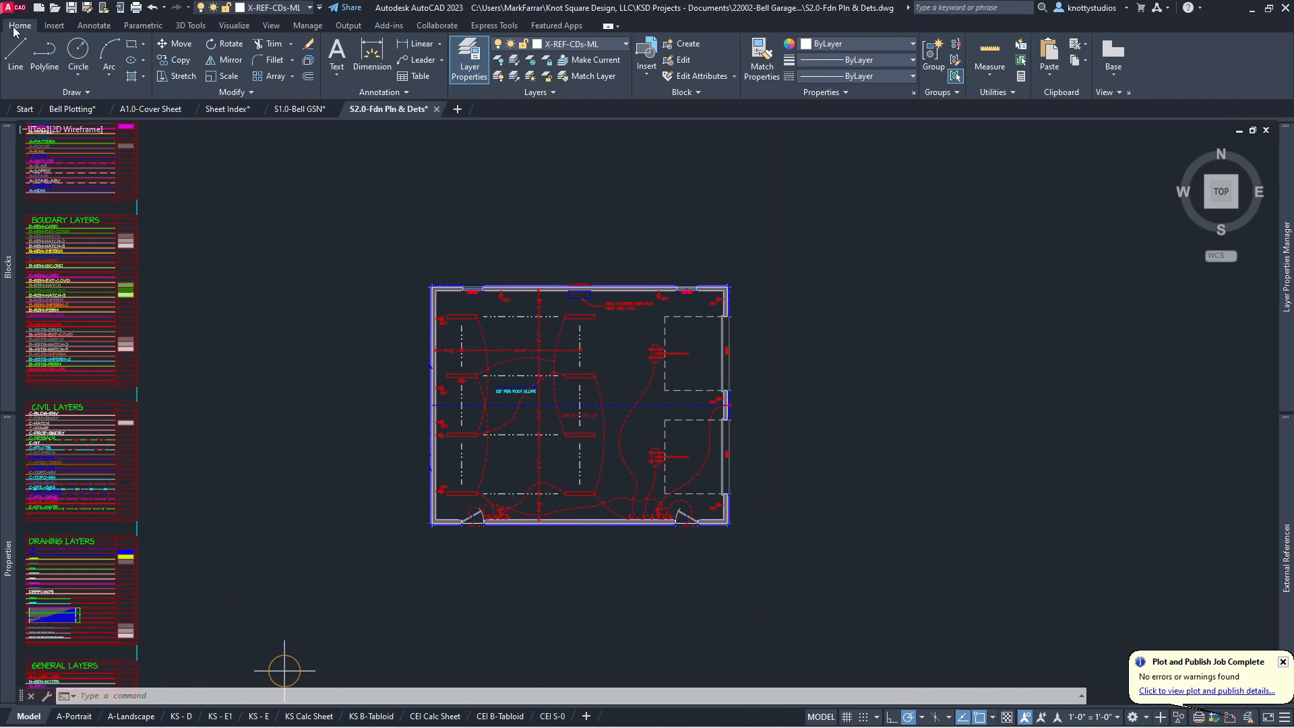
click(532, 62)
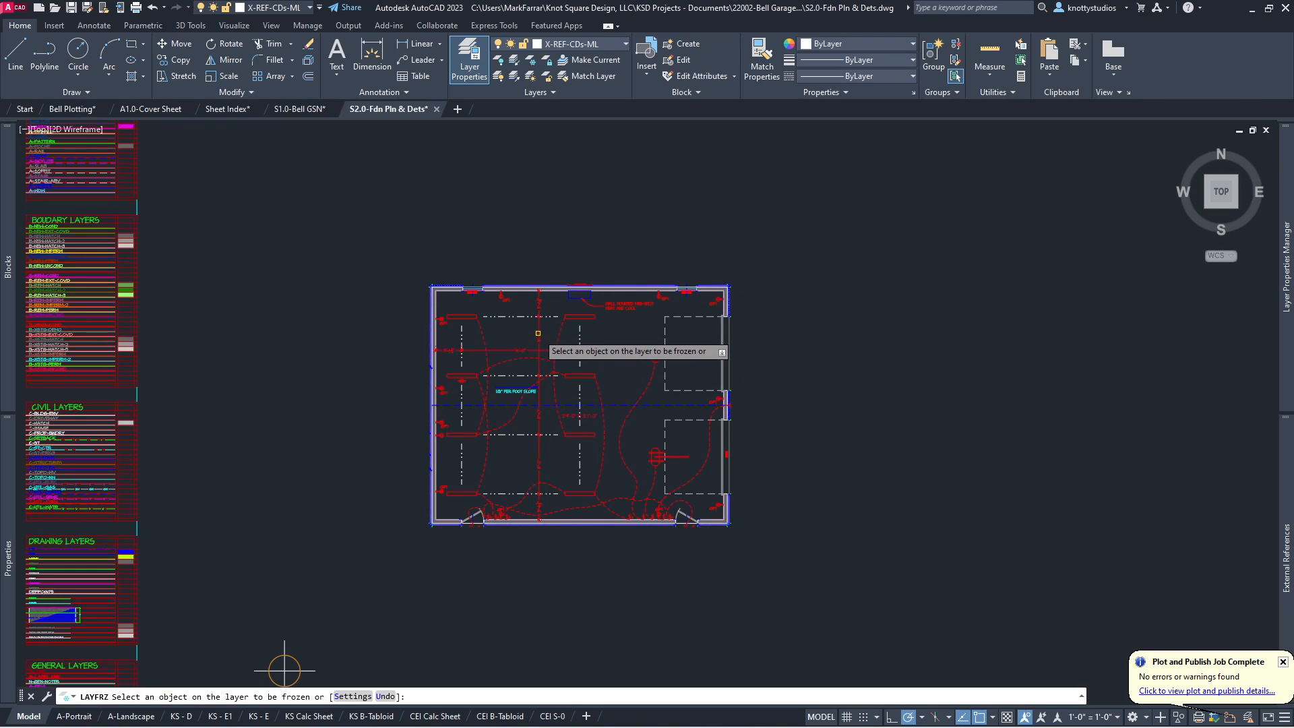
click(538, 333)
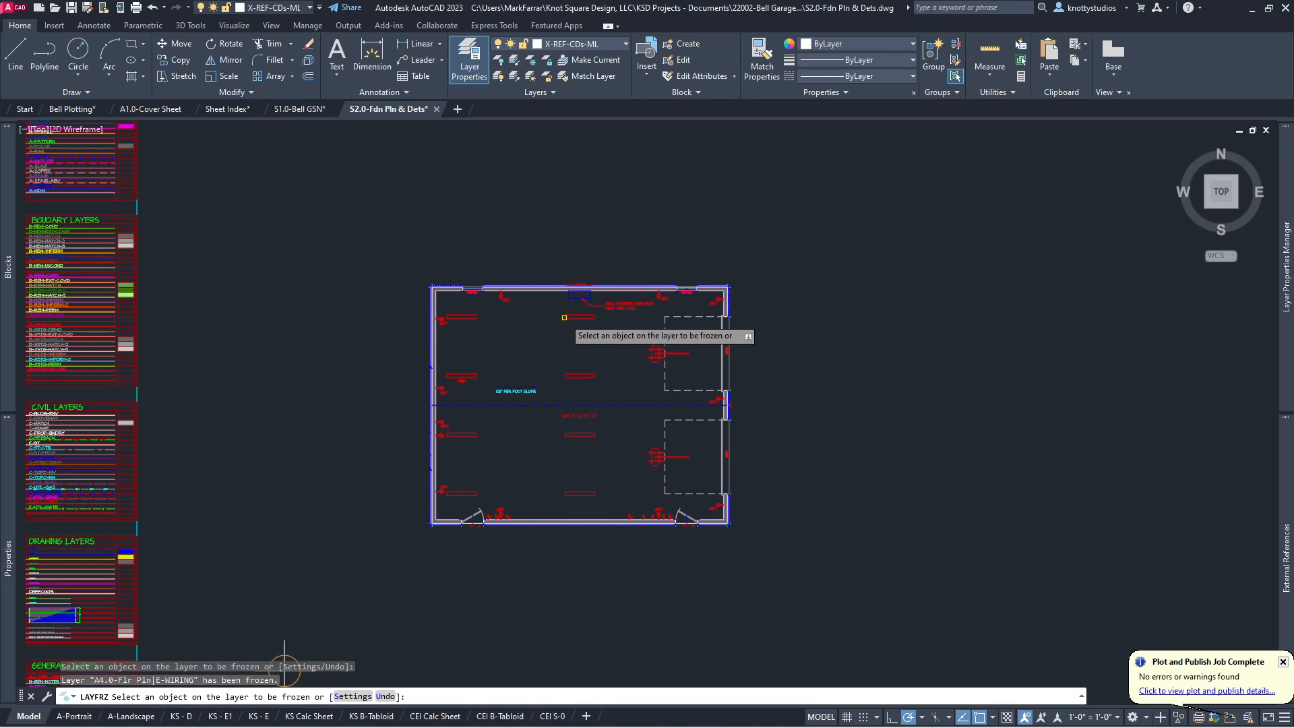
click(571, 317)
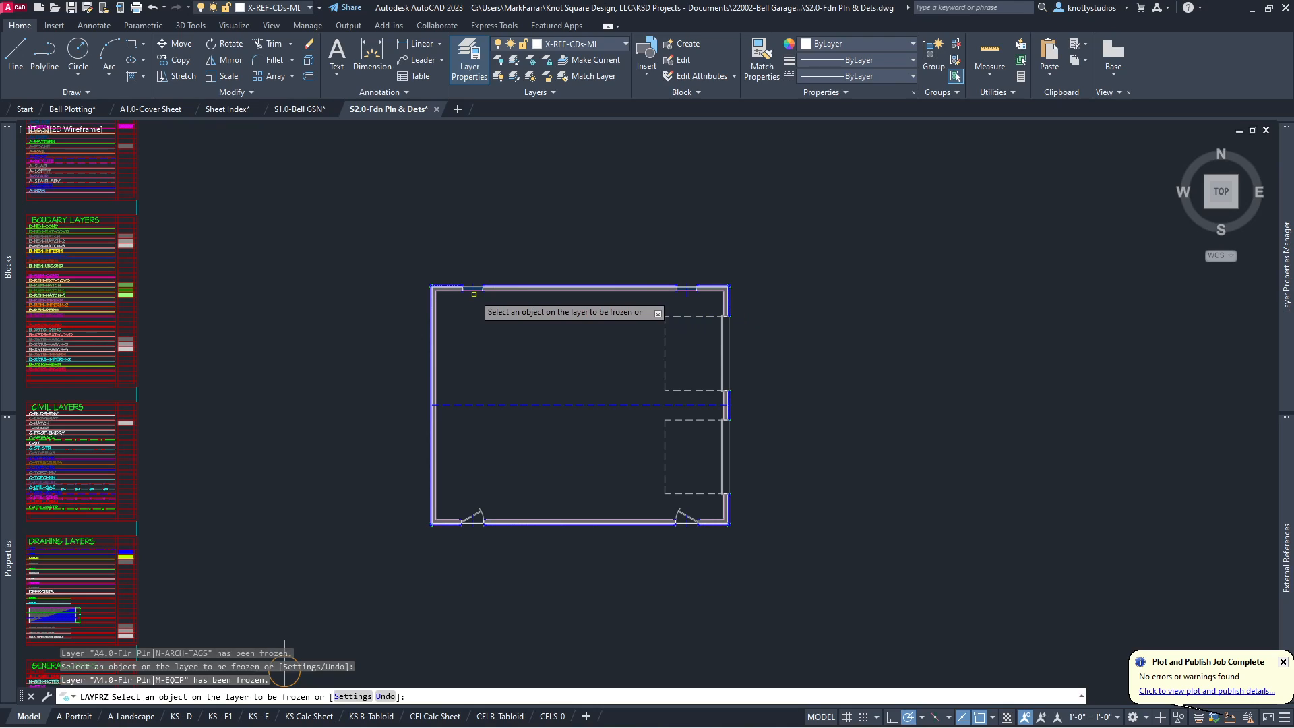
click(476, 511)
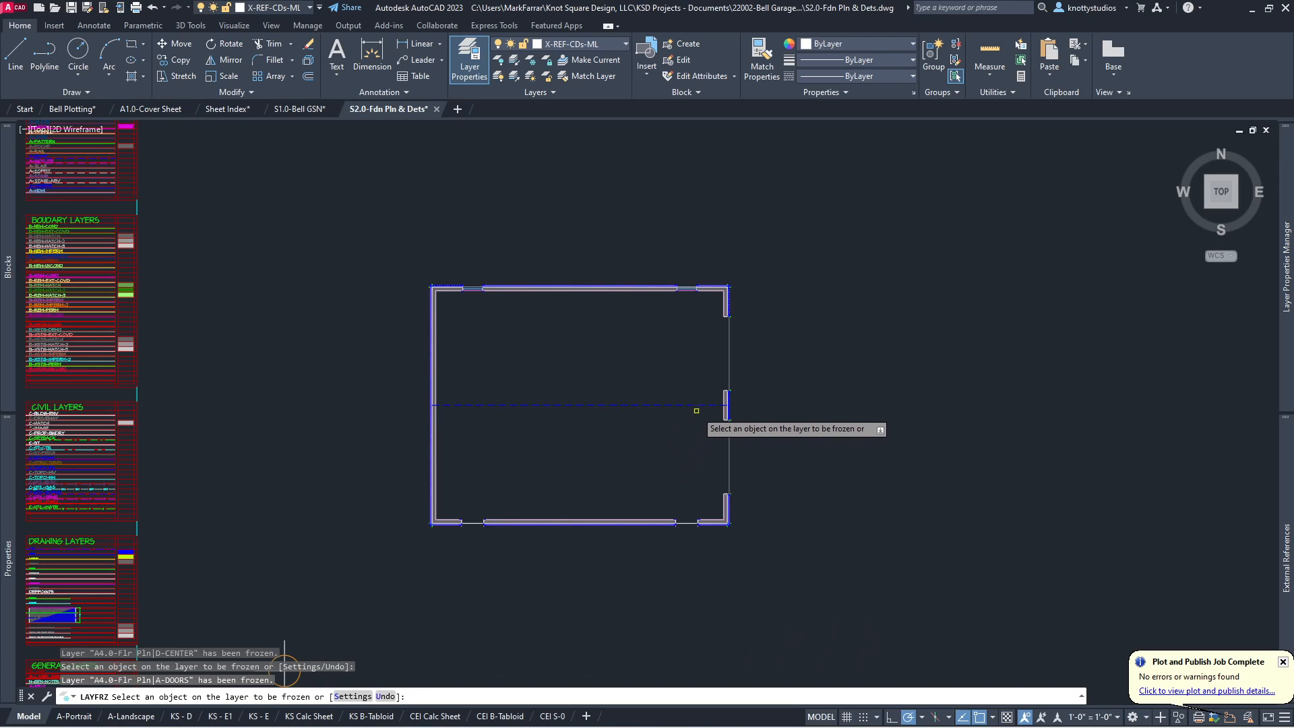
Step: Freeze the dimension, veneer, exterior insulation line and hatch layers N-ARCH-DIMS, A-VENEER, A-FEATURES and D-HATCH at the wall corner
scroll(736, 285, up, 6)
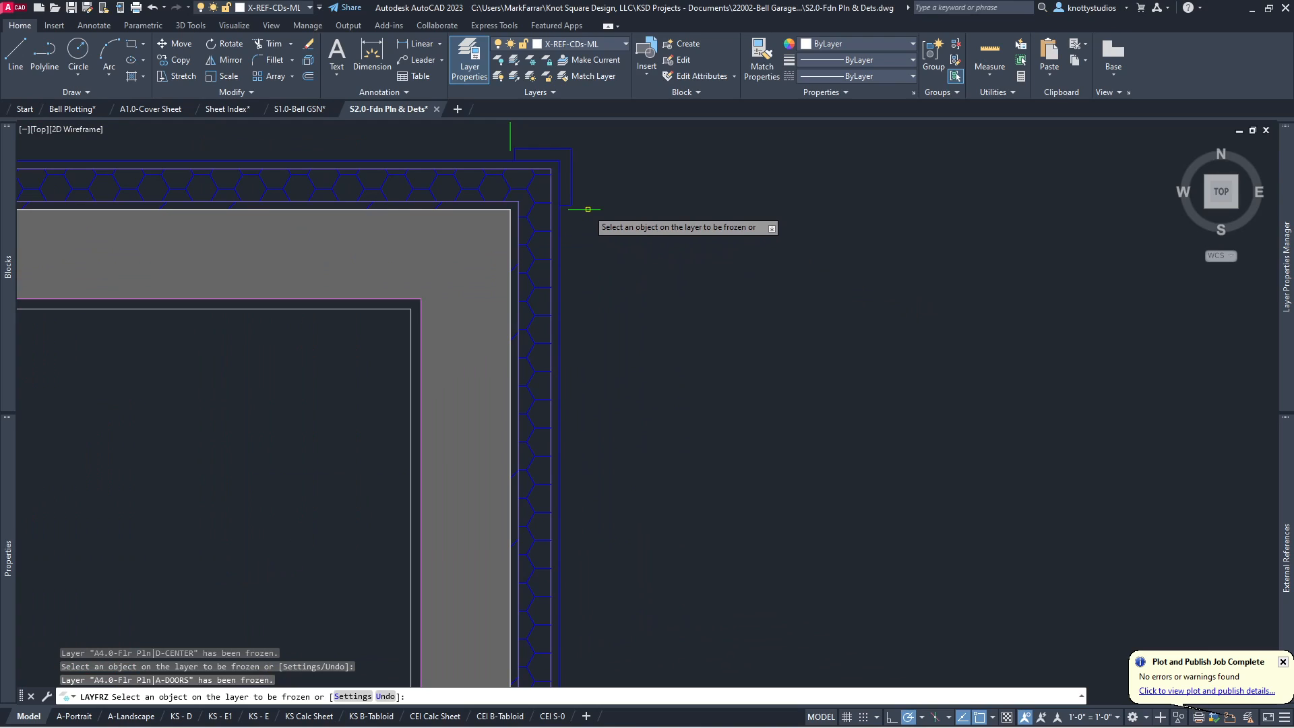
scroll(590, 223, down, 5)
scroll(594, 230, up, 8)
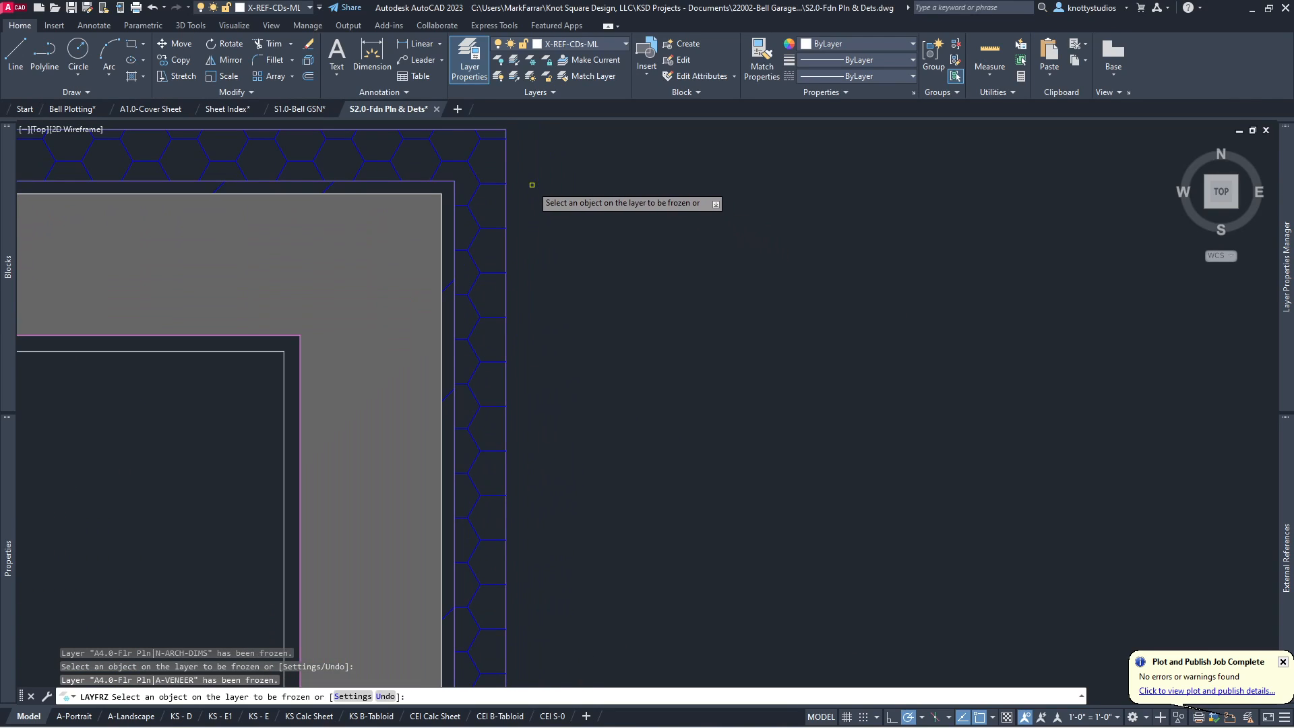
click(506, 195)
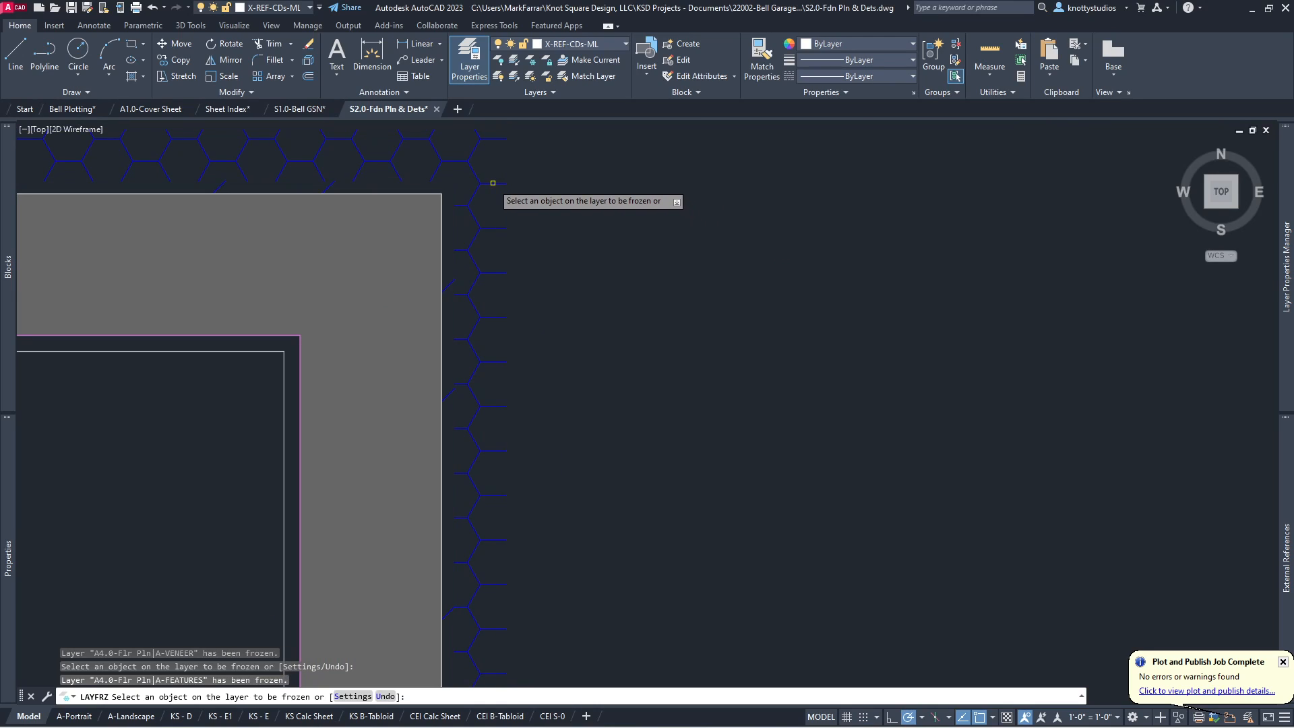
scroll(570, 344, down, 5)
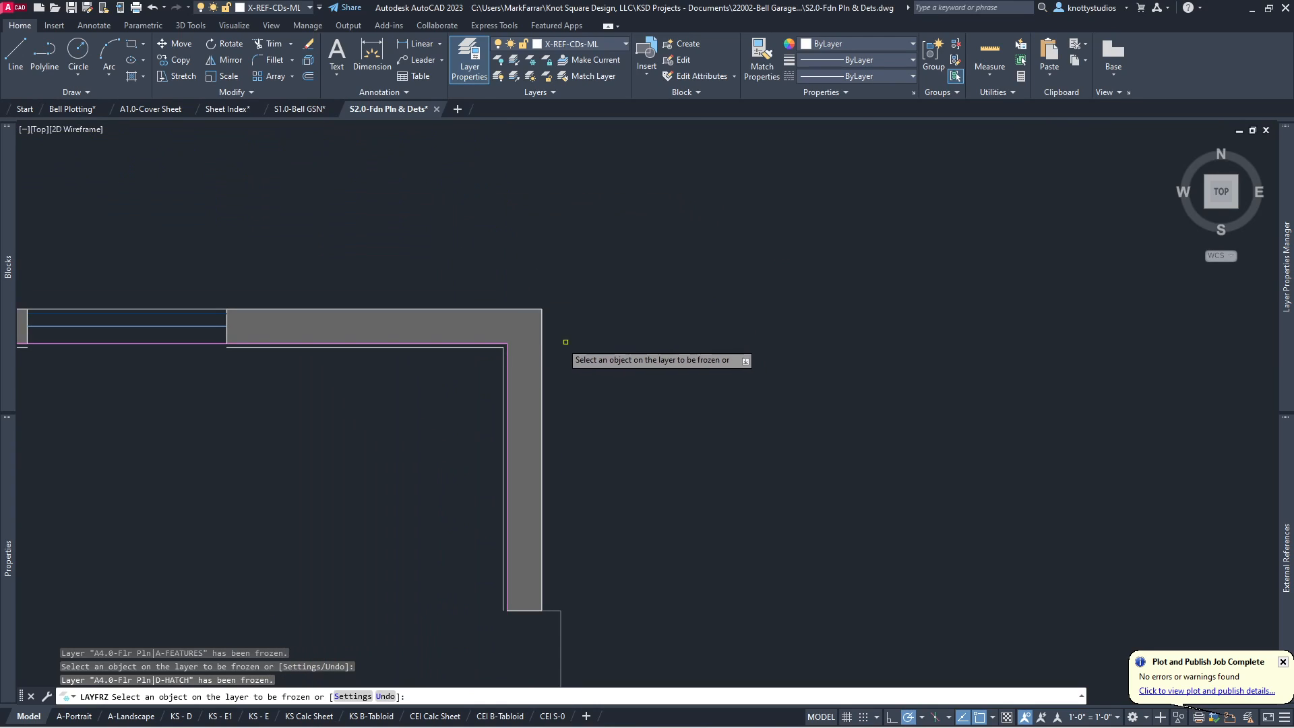
Step: Freeze the A-POCHE layer holding the solid grey fill of the walls
click(526, 365)
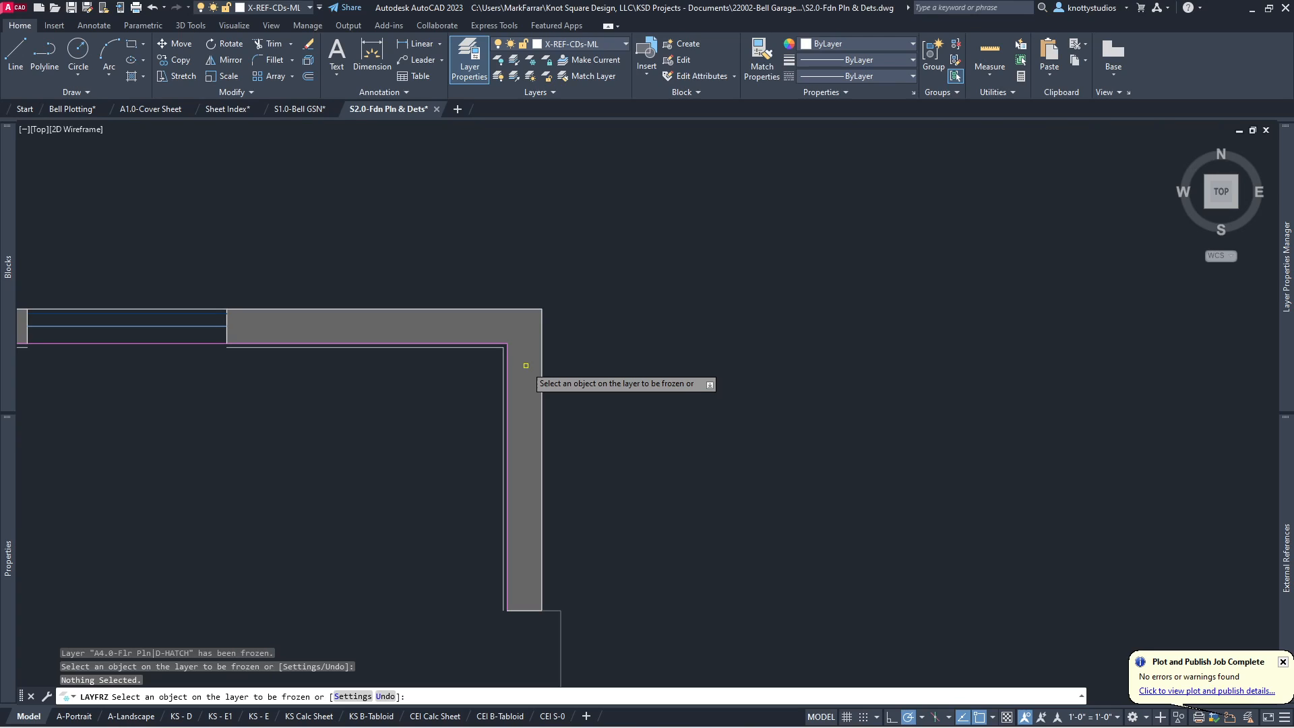
click(523, 349)
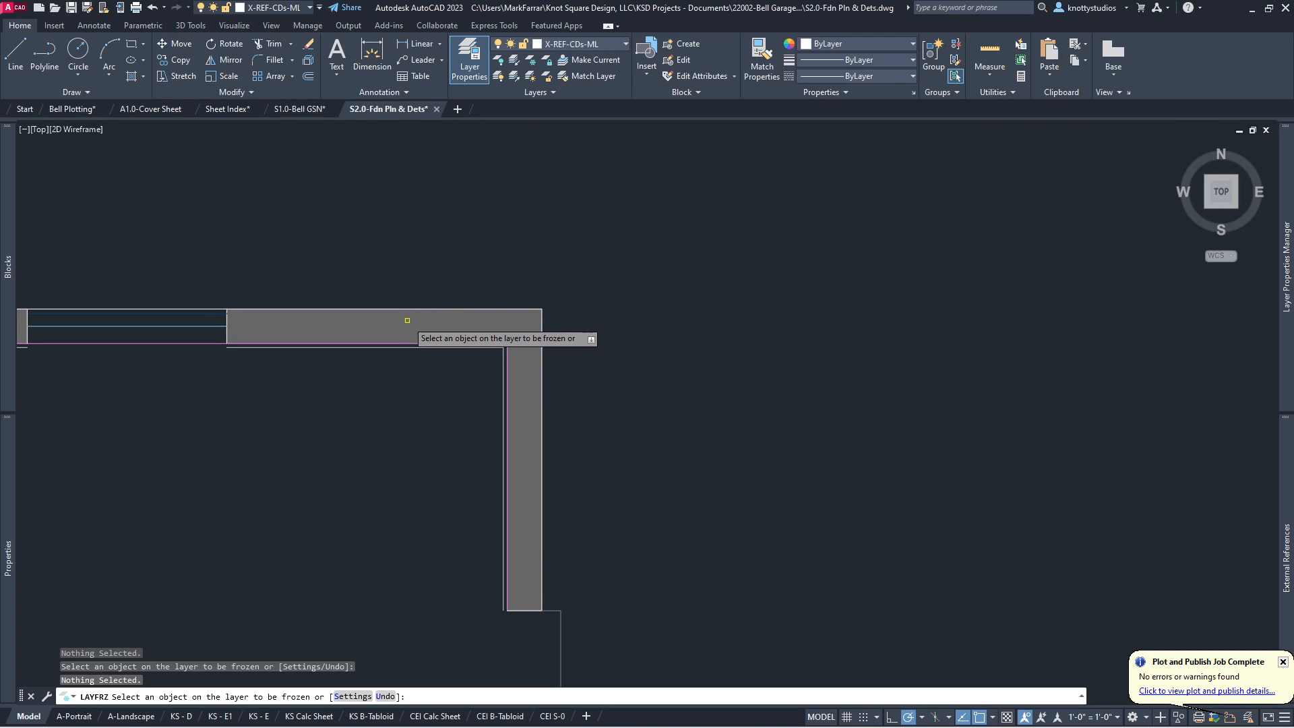
click(342, 321)
scroll(656, 261, down, 3)
scroll(569, 299, up, 5)
scroll(592, 215, down, 3)
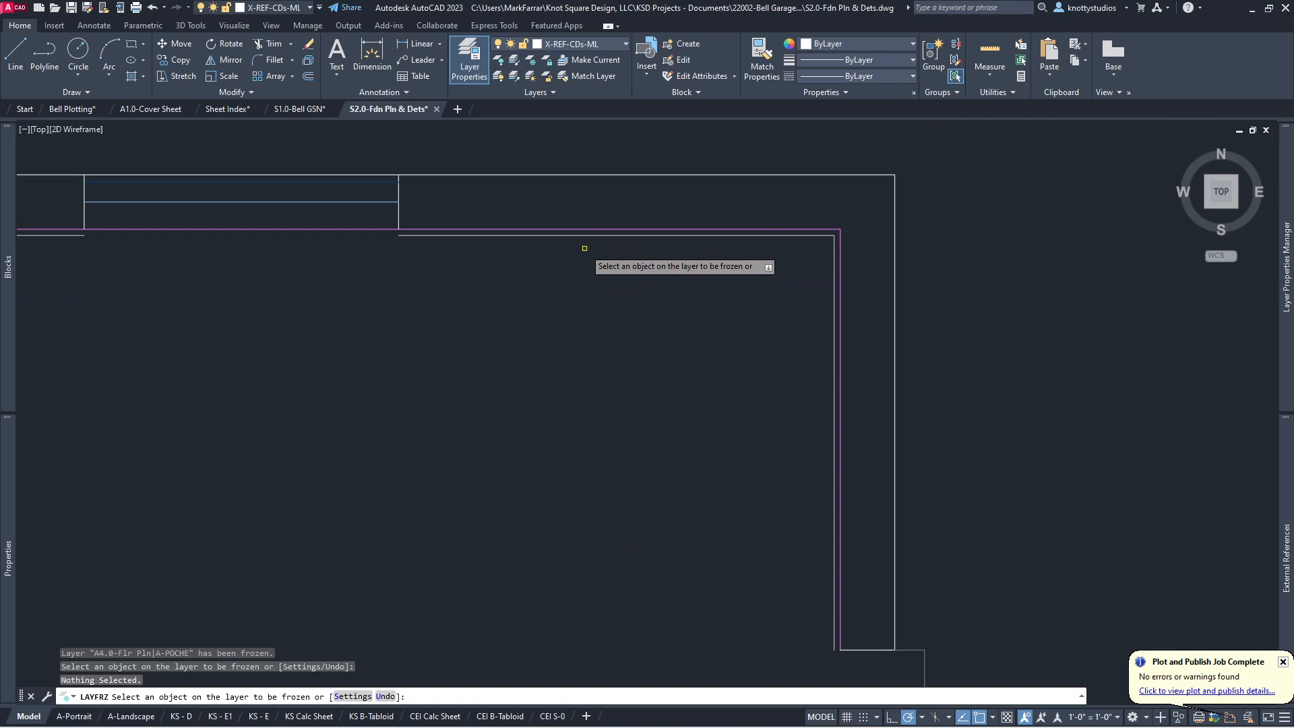
Step: Freeze the A-DRYWALL, A-WDW, A-GLAZE and A-ROOF layers and finish the layer freezing
click(589, 236)
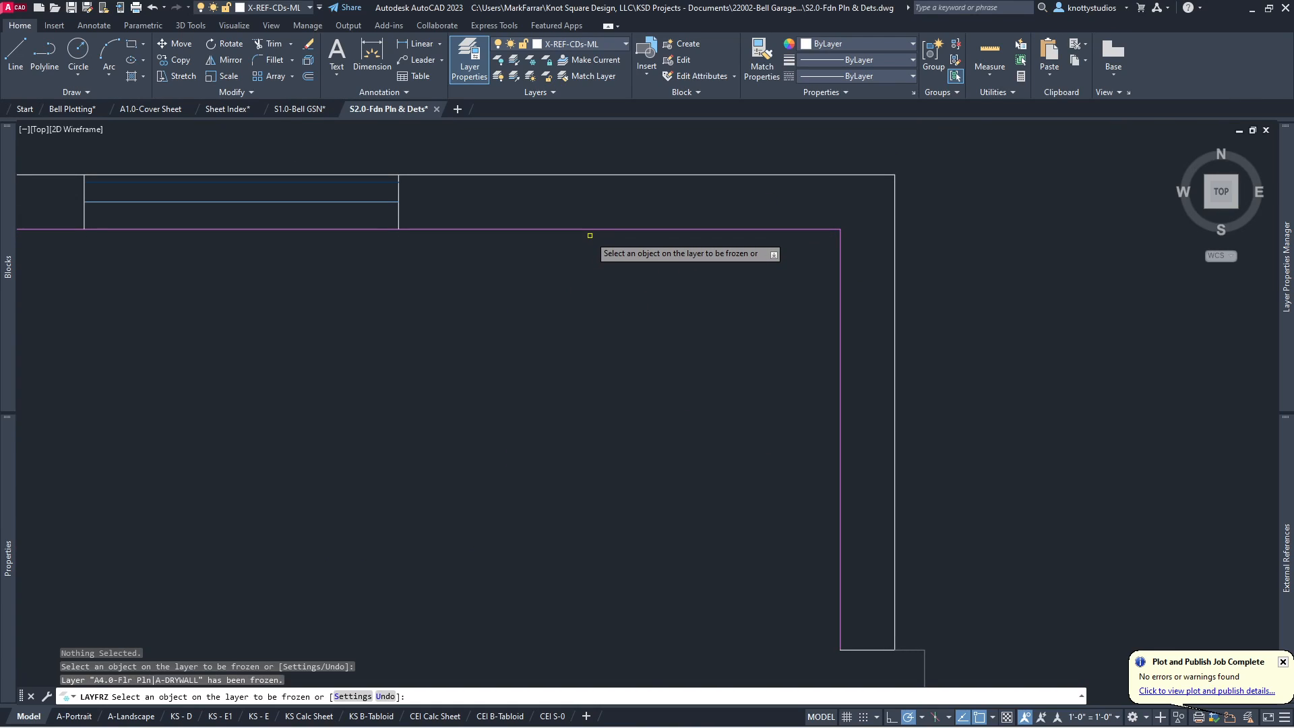
click(323, 202)
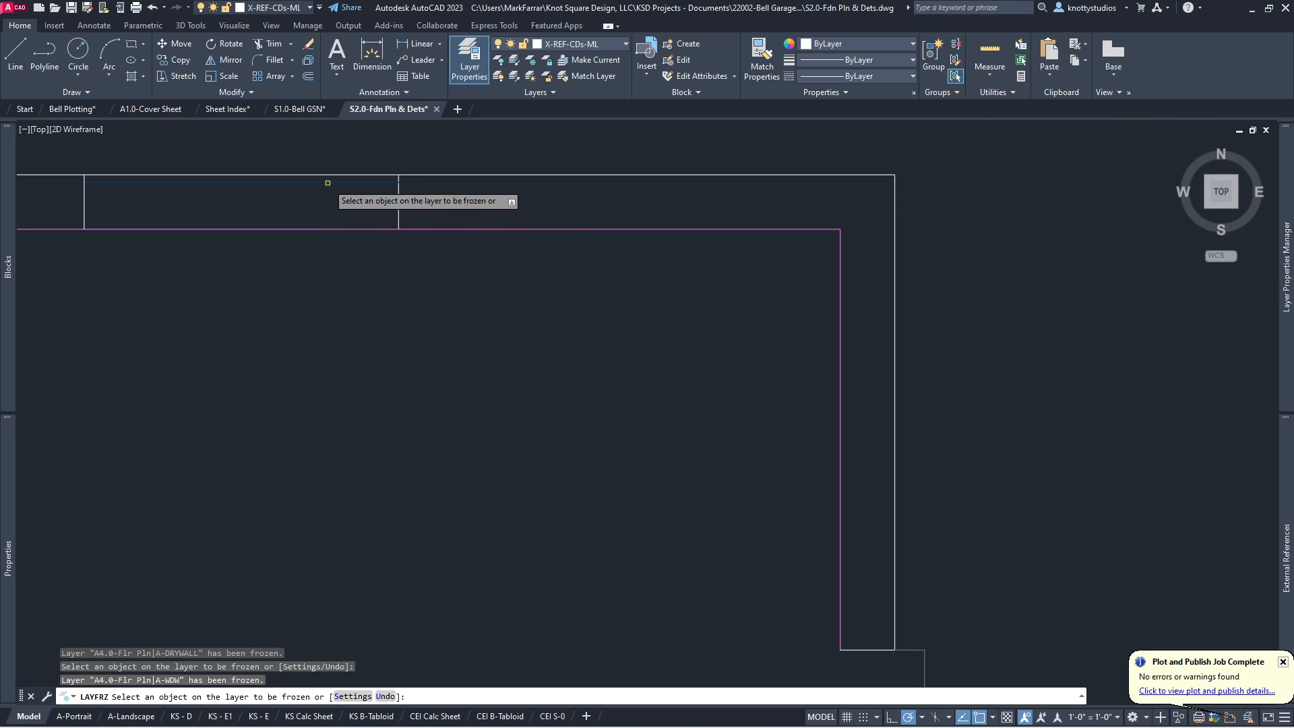
scroll(601, 384, down, 6)
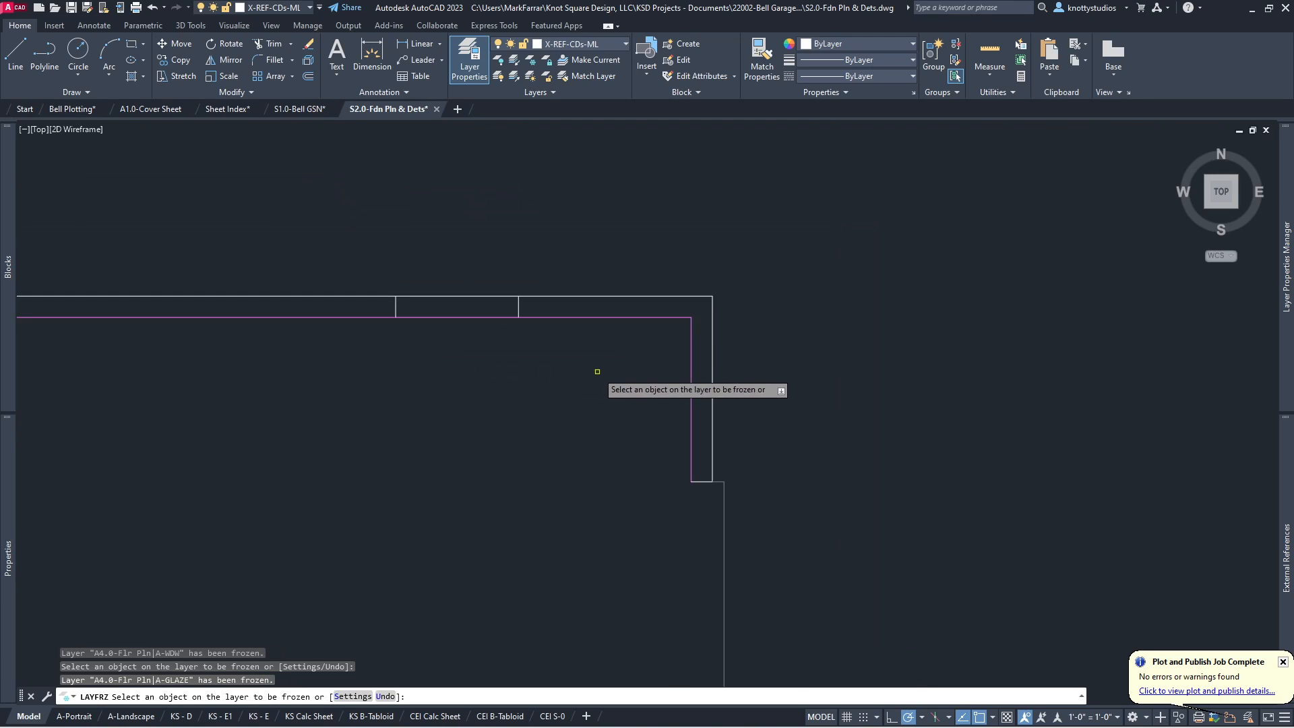
scroll(688, 427, up, 4)
click(638, 447)
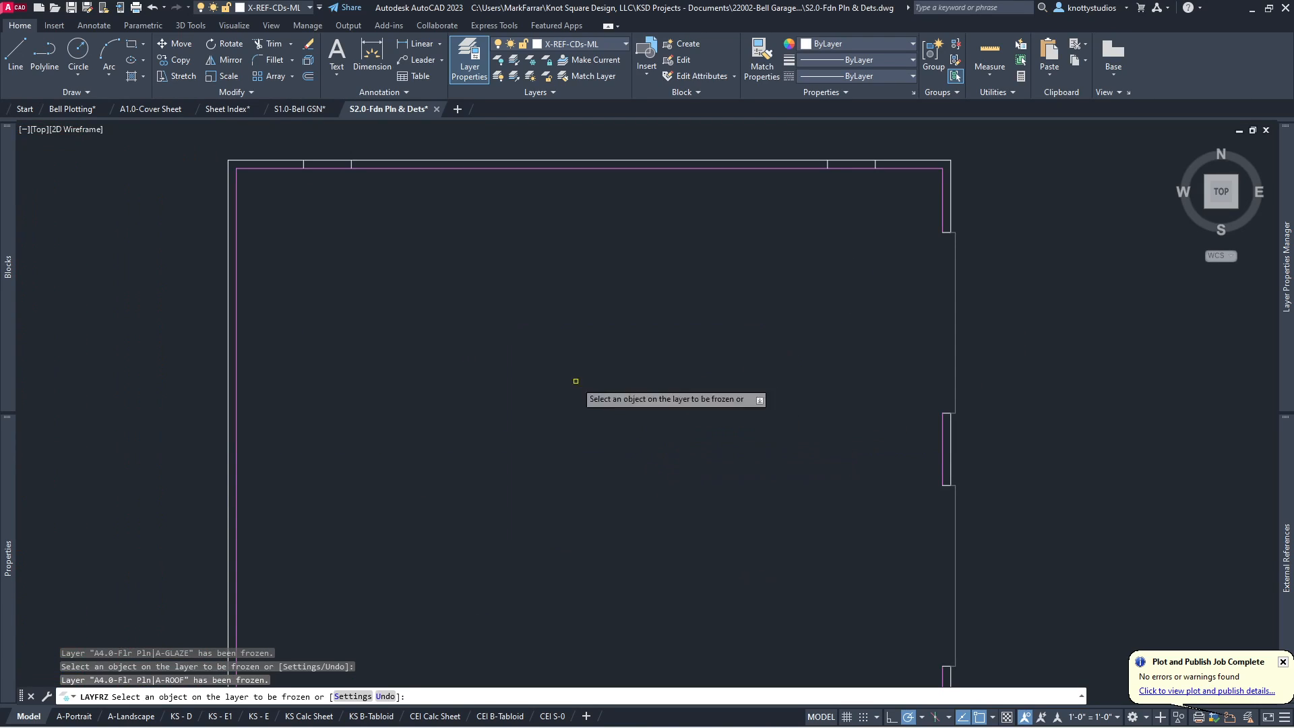
scroll(538, 246, down, 4)
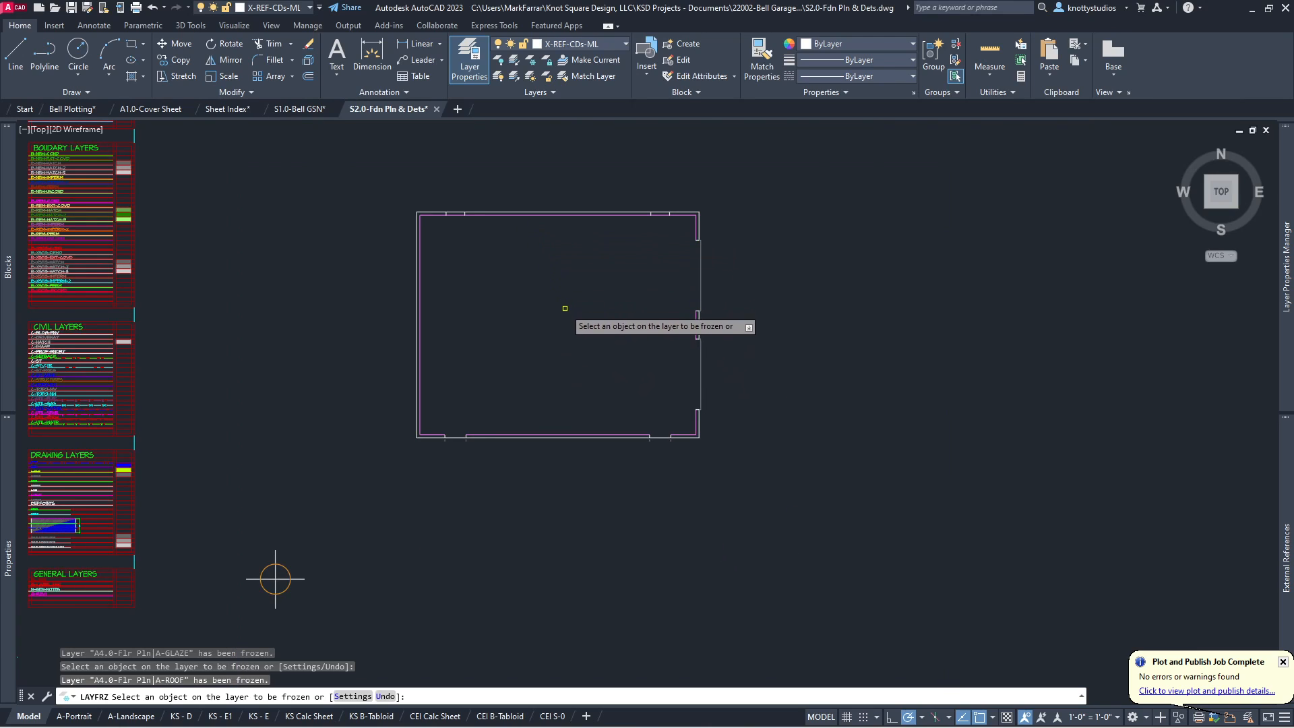
scroll(463, 468, up, 5)
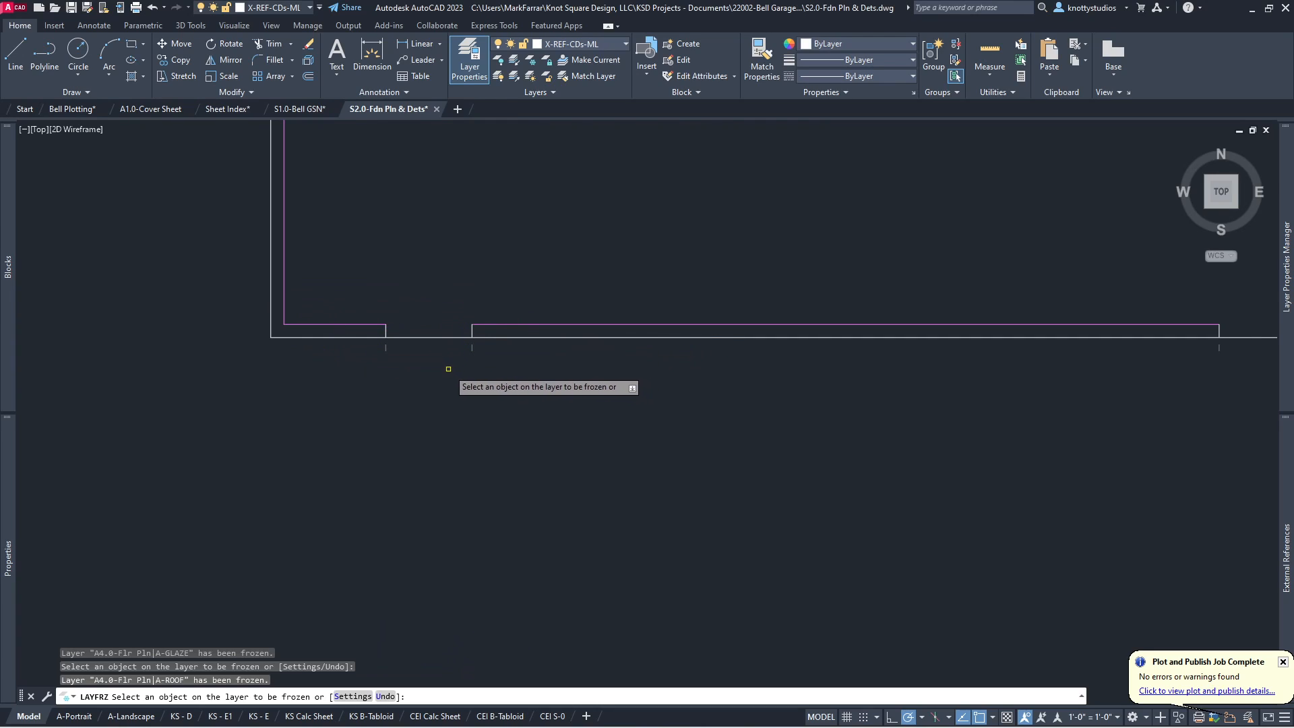
scroll(391, 361, up, 6)
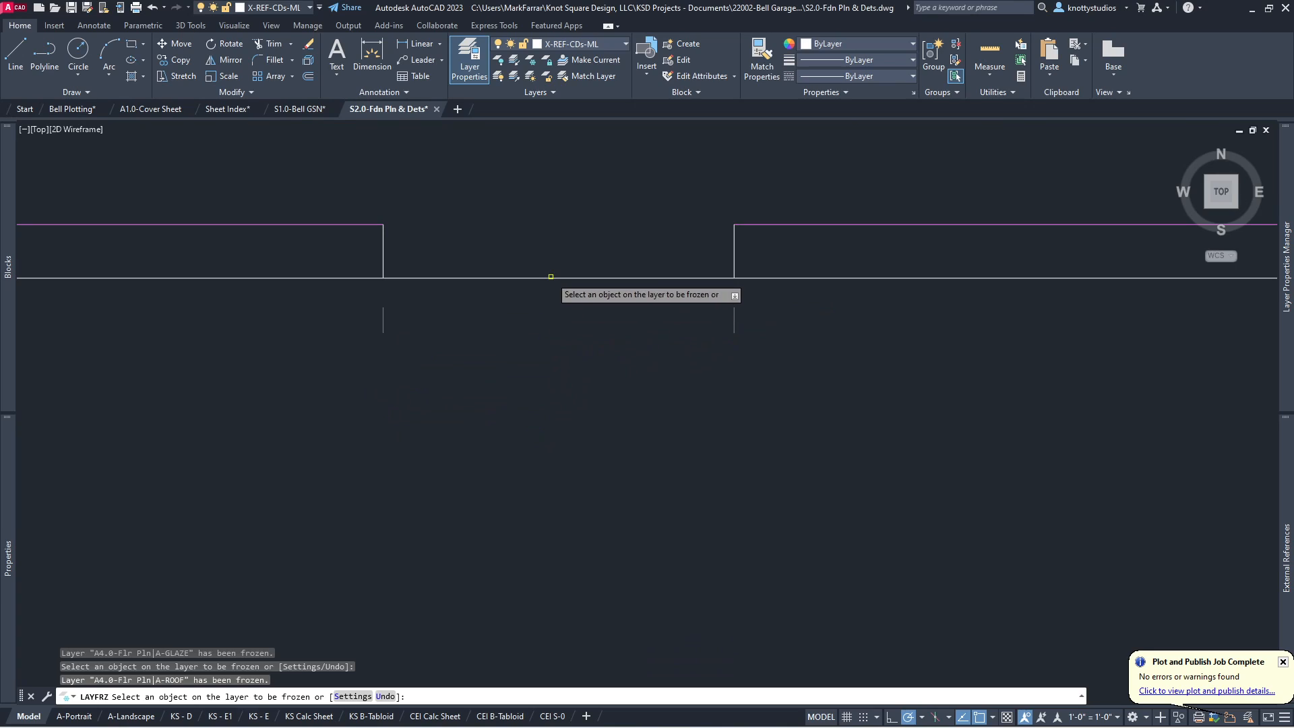
key(Escape)
Step: Stretch the clip boundary's lower edge straight down past the stoops outside the two doors in the south wall
scroll(549, 248, down, 6)
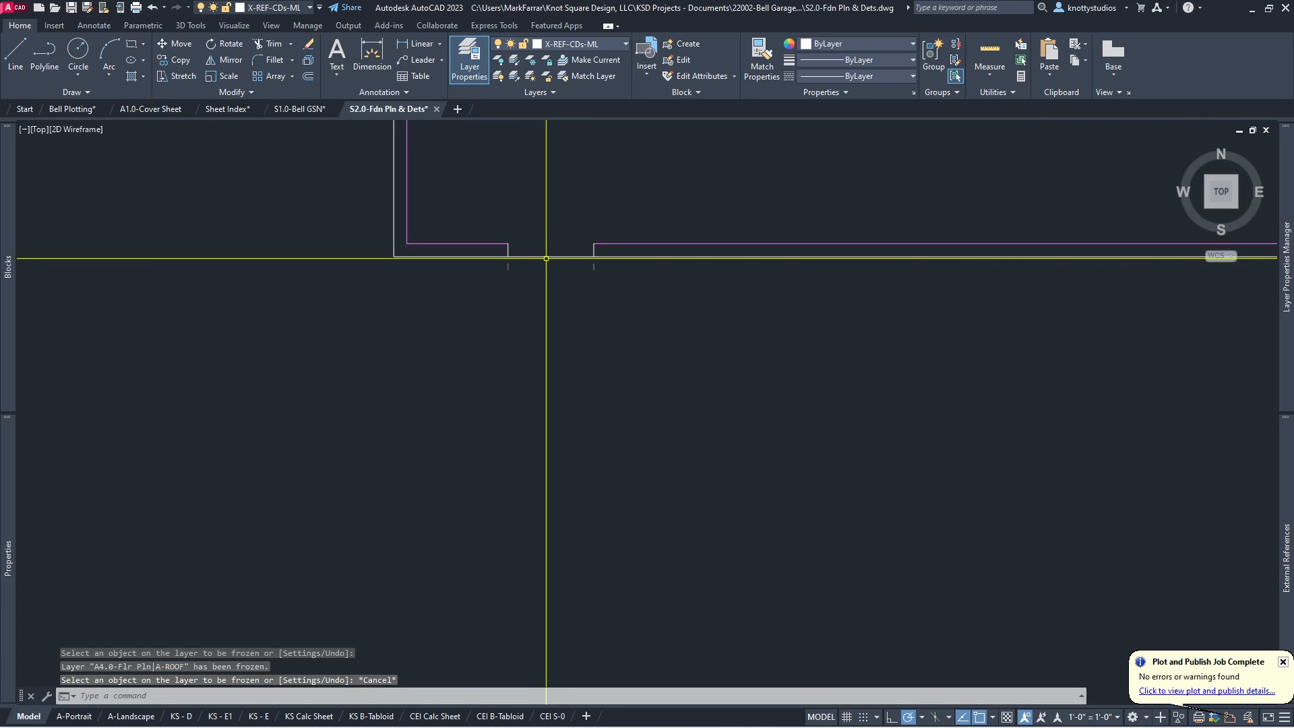
click(549, 257)
click(382, 269)
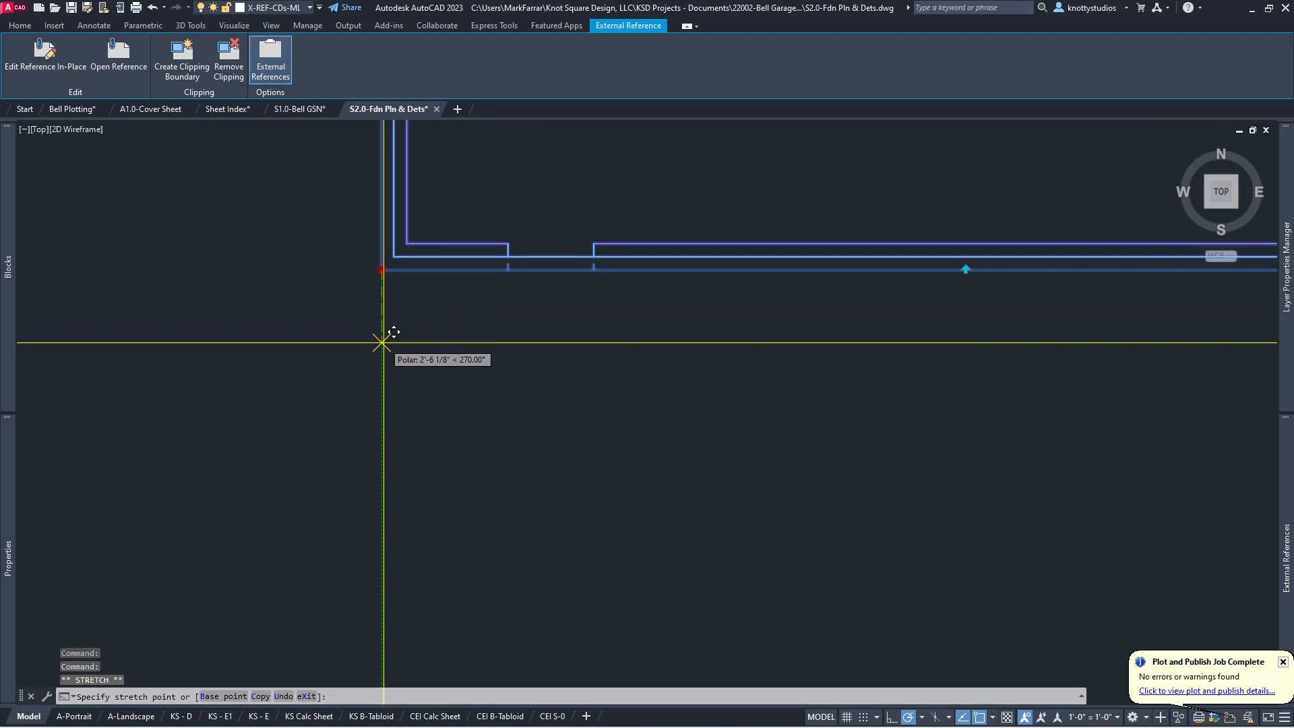
click(384, 358)
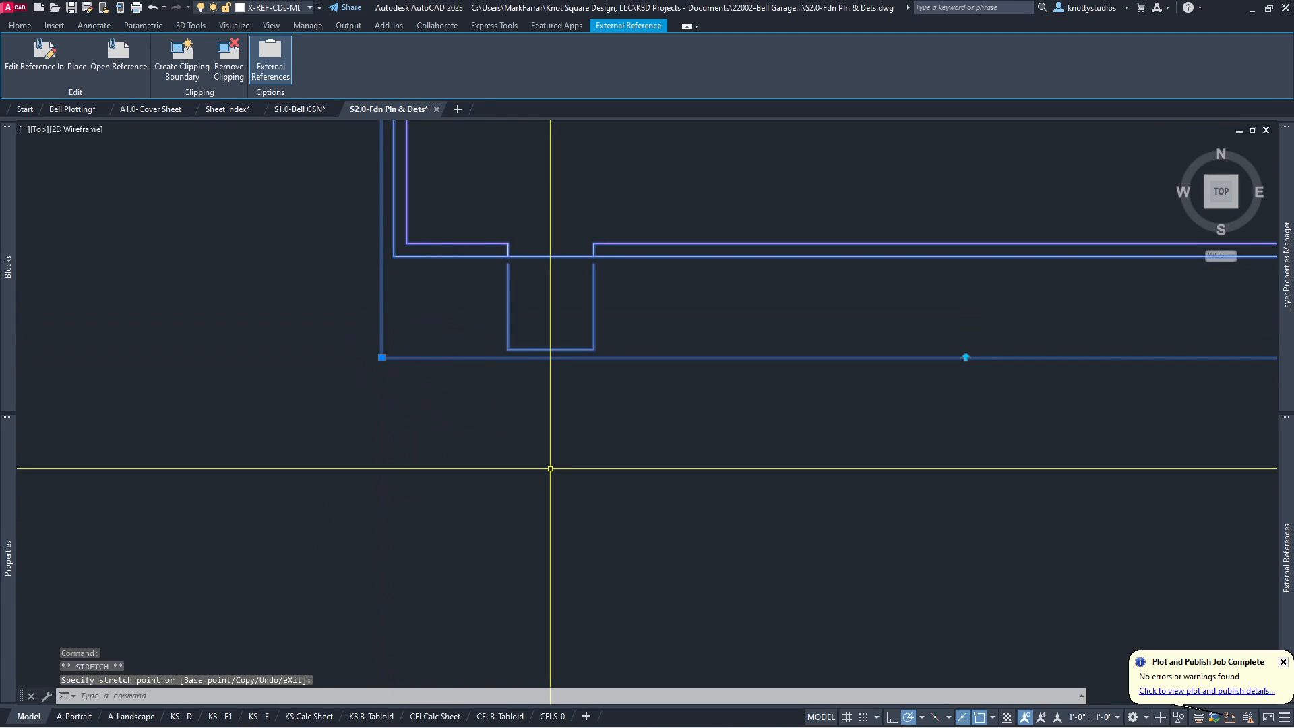
scroll(383, 427, down, 3)
scroll(383, 427, down, 3)
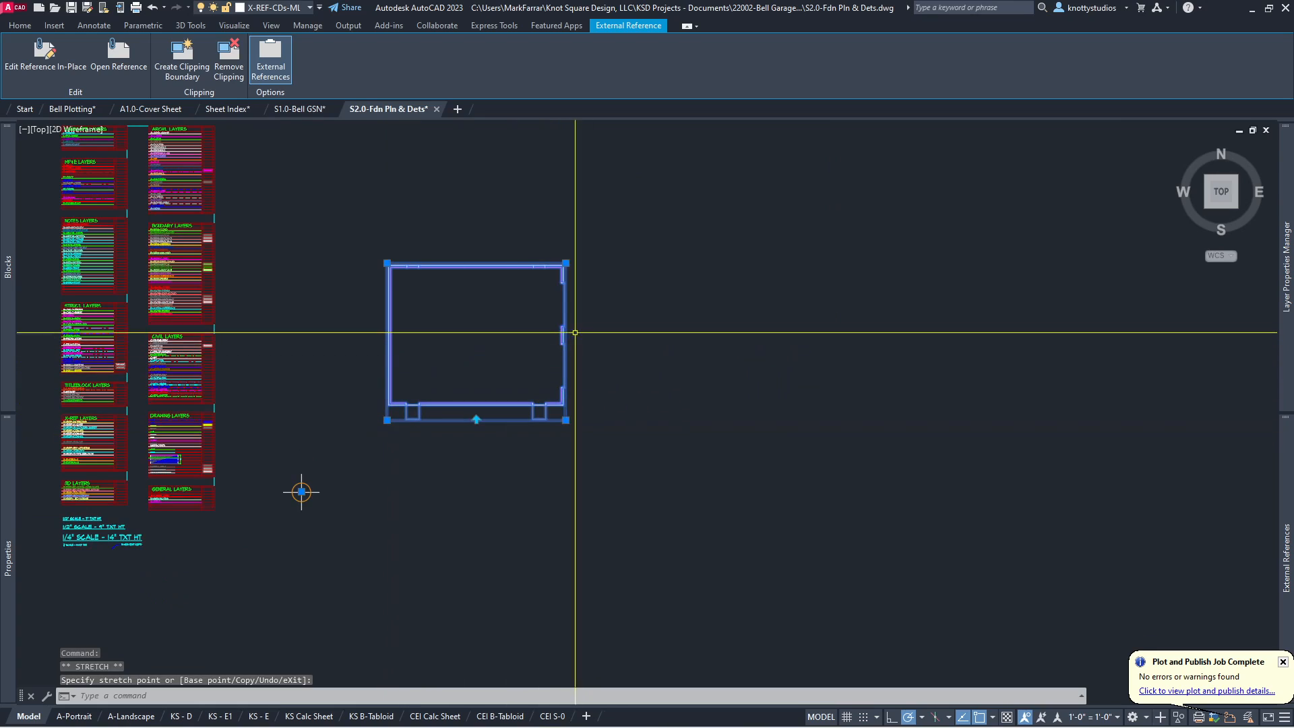
Step: Draw a diagonal line across the wall thickness at the northwest corner, from the inner wall corner to the outer one
scroll(560, 330, up, 2)
click(666, 337)
key(Escape)
key(Escape)
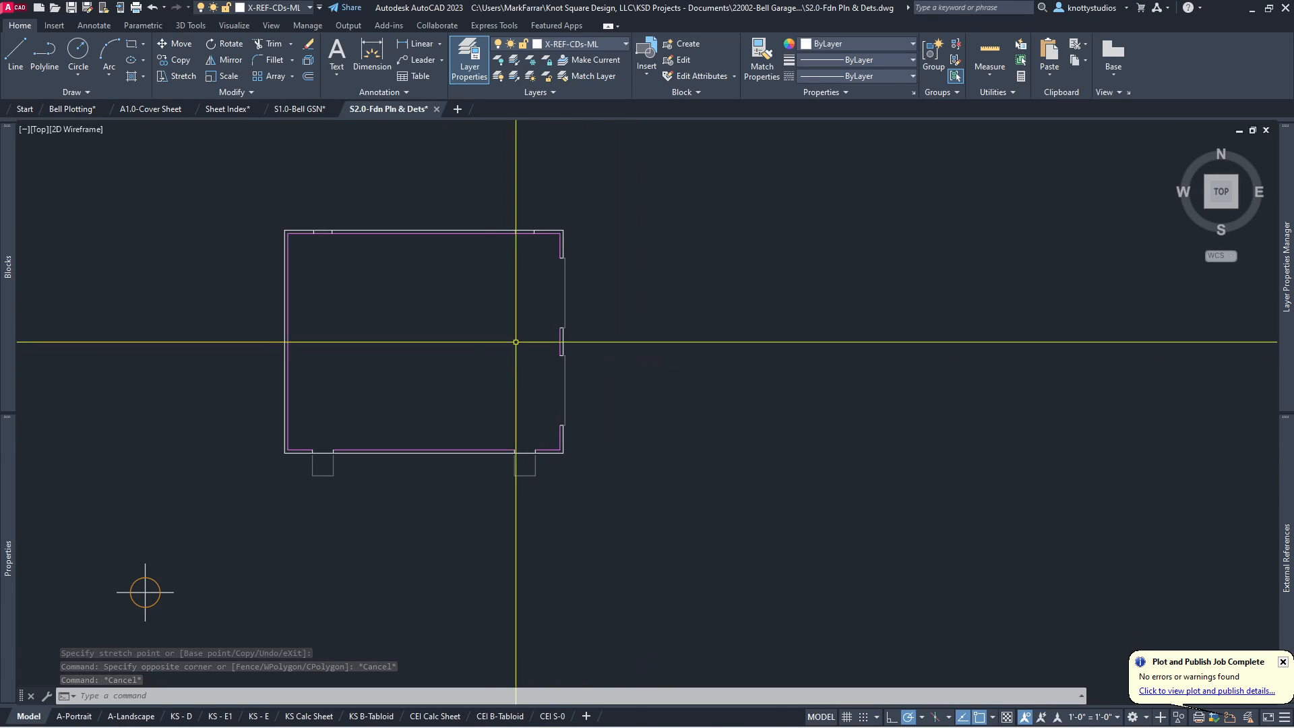
scroll(256, 251, up, 4)
scroll(321, 193, up, 4)
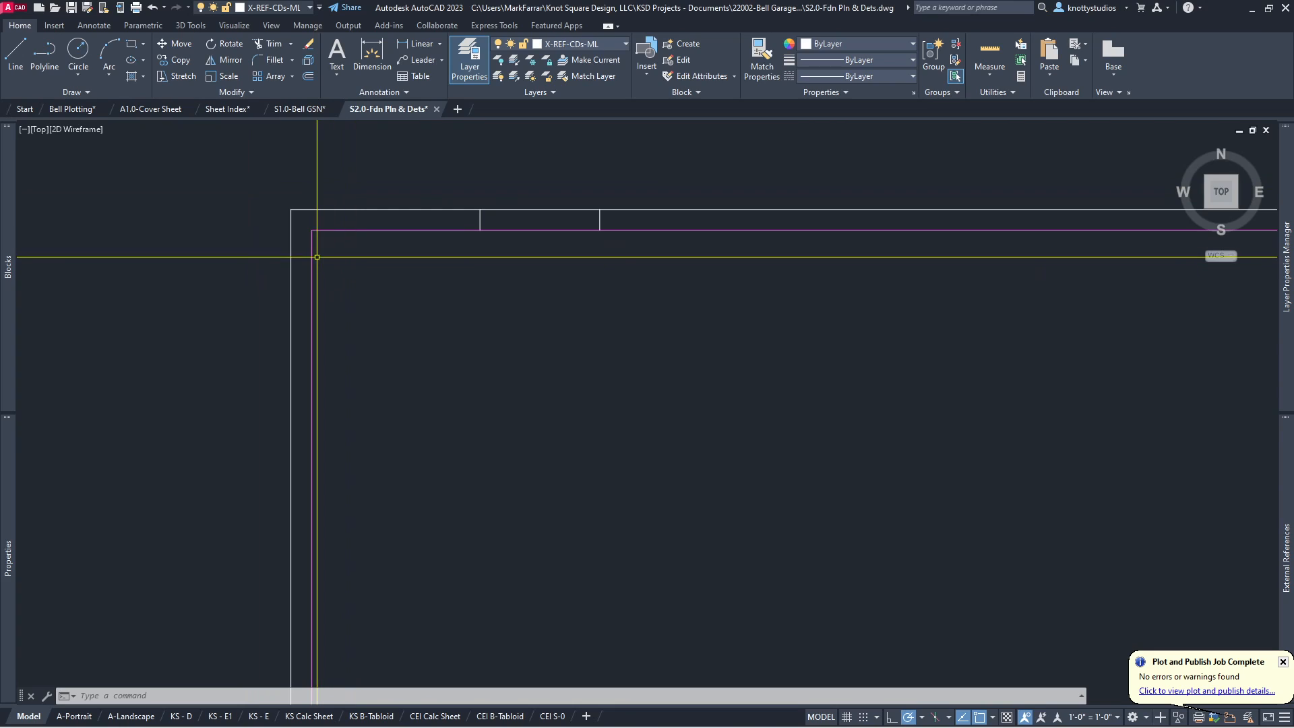
key(l)
key(Return)
click(312, 230)
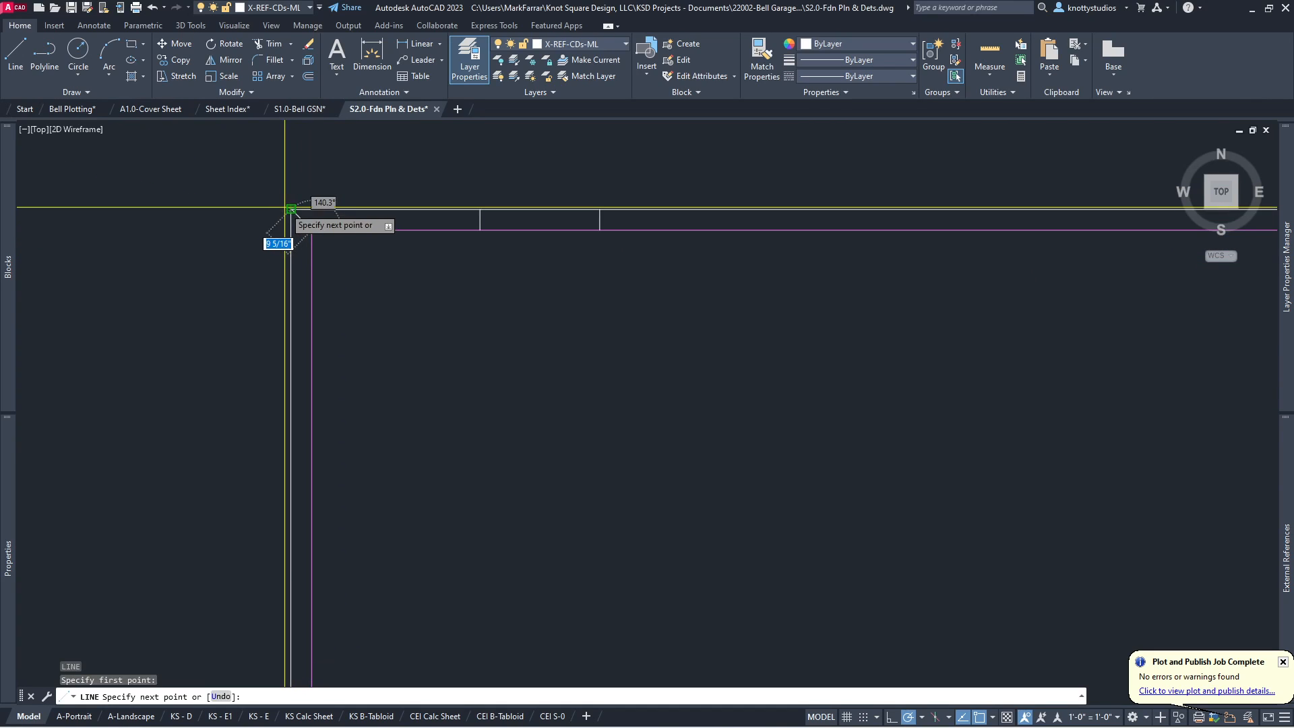
click(290, 209)
key(Return)
scroll(309, 251, up, 2)
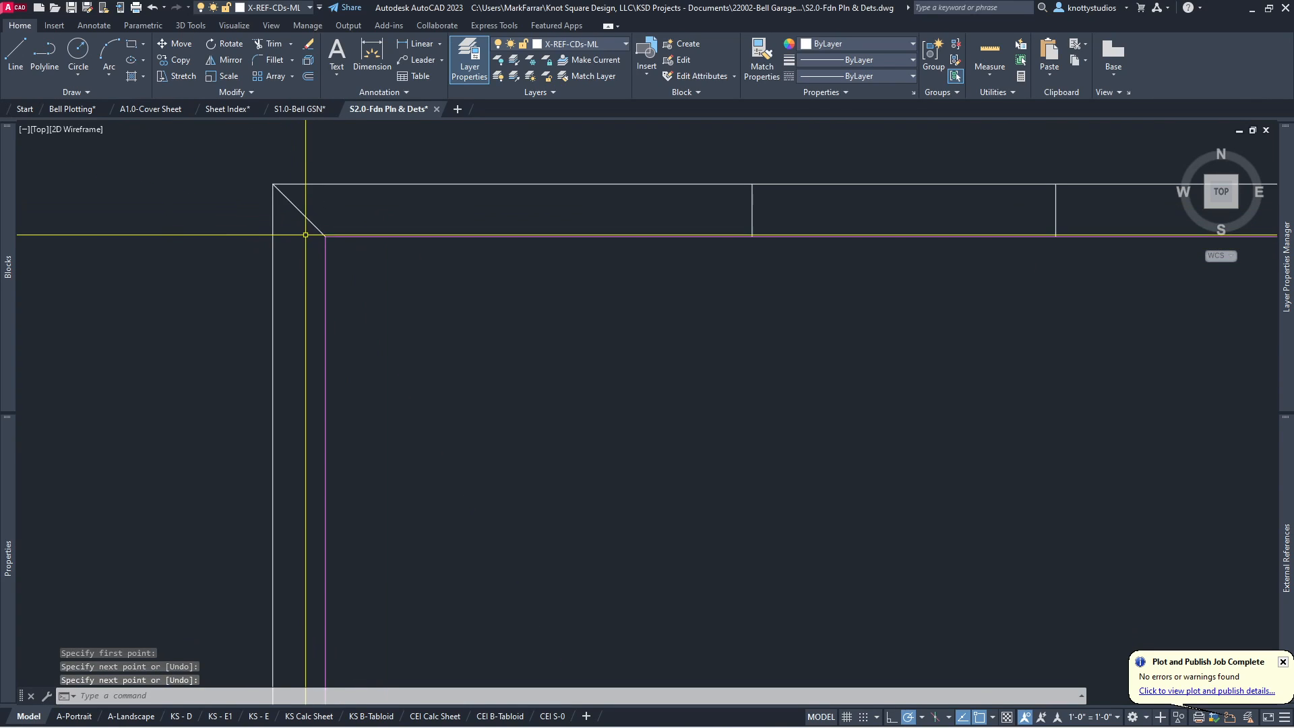
Step: Draw a horizontal construction line (XLINE) through the midpoint of the diagonal at the northwest wall corner
scroll(315, 236, down, 1)
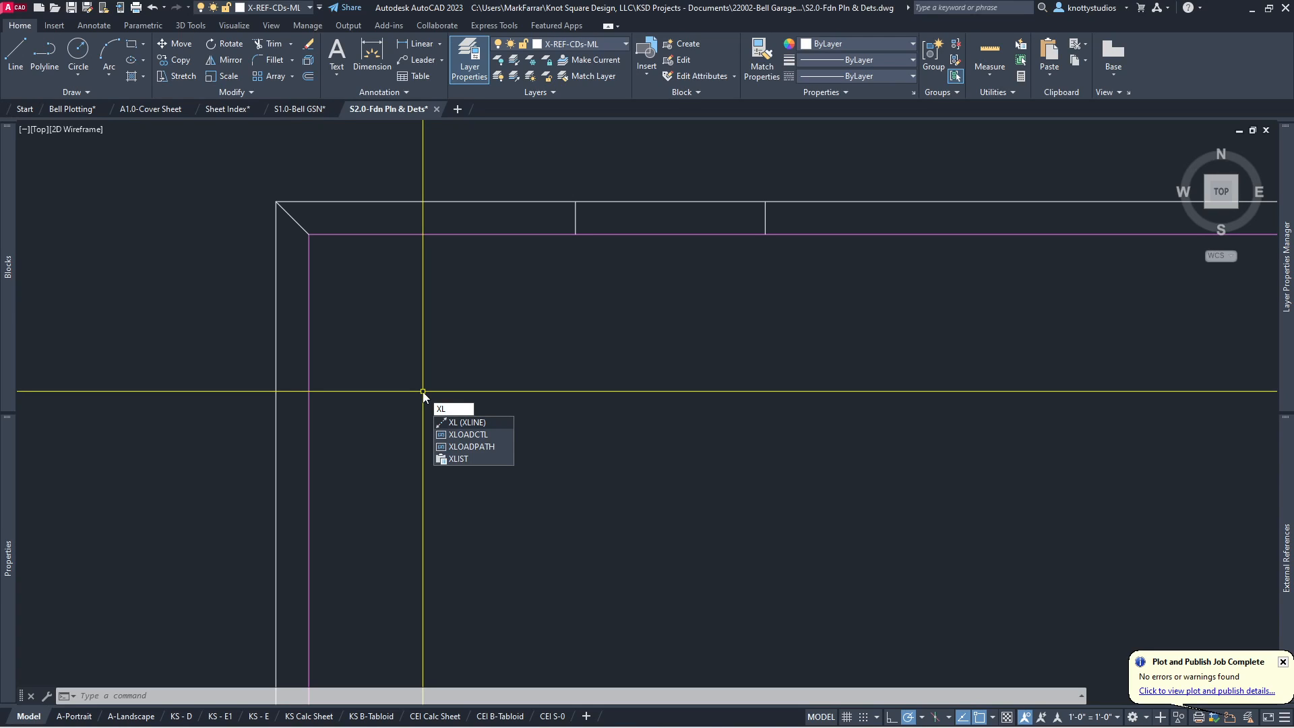
key(Return)
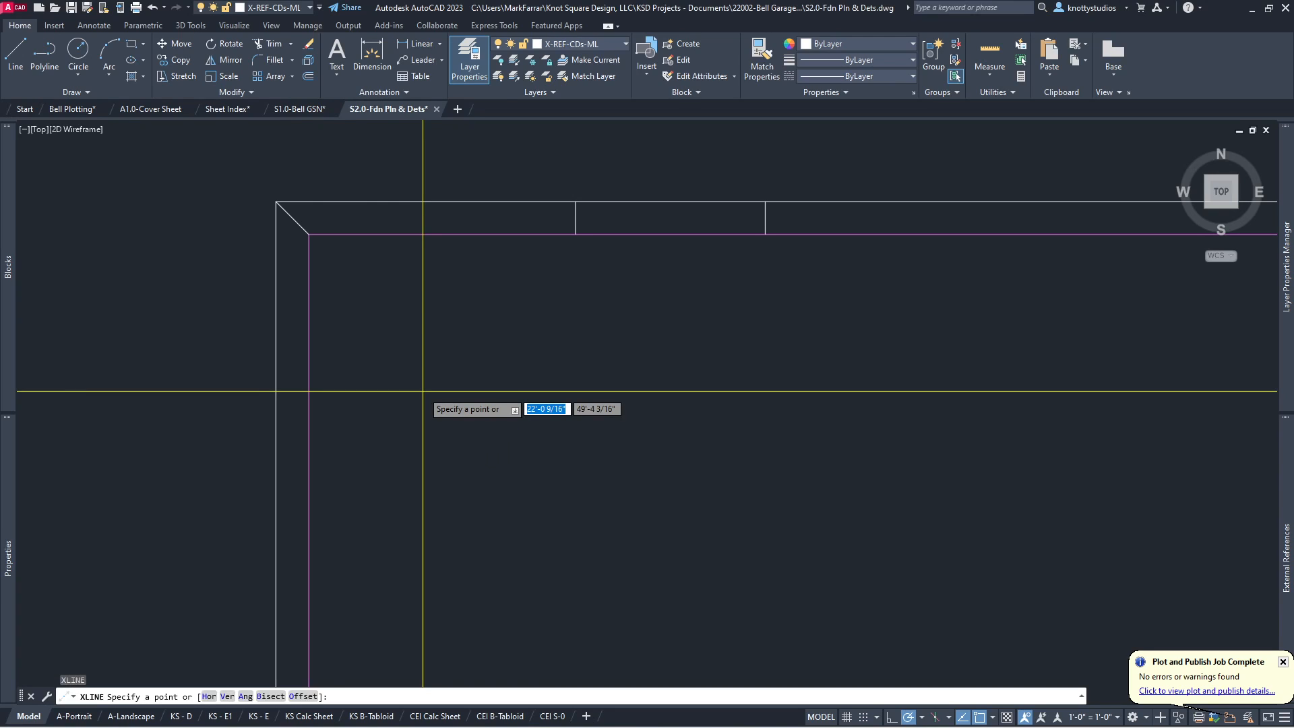
text(H)
key(Return)
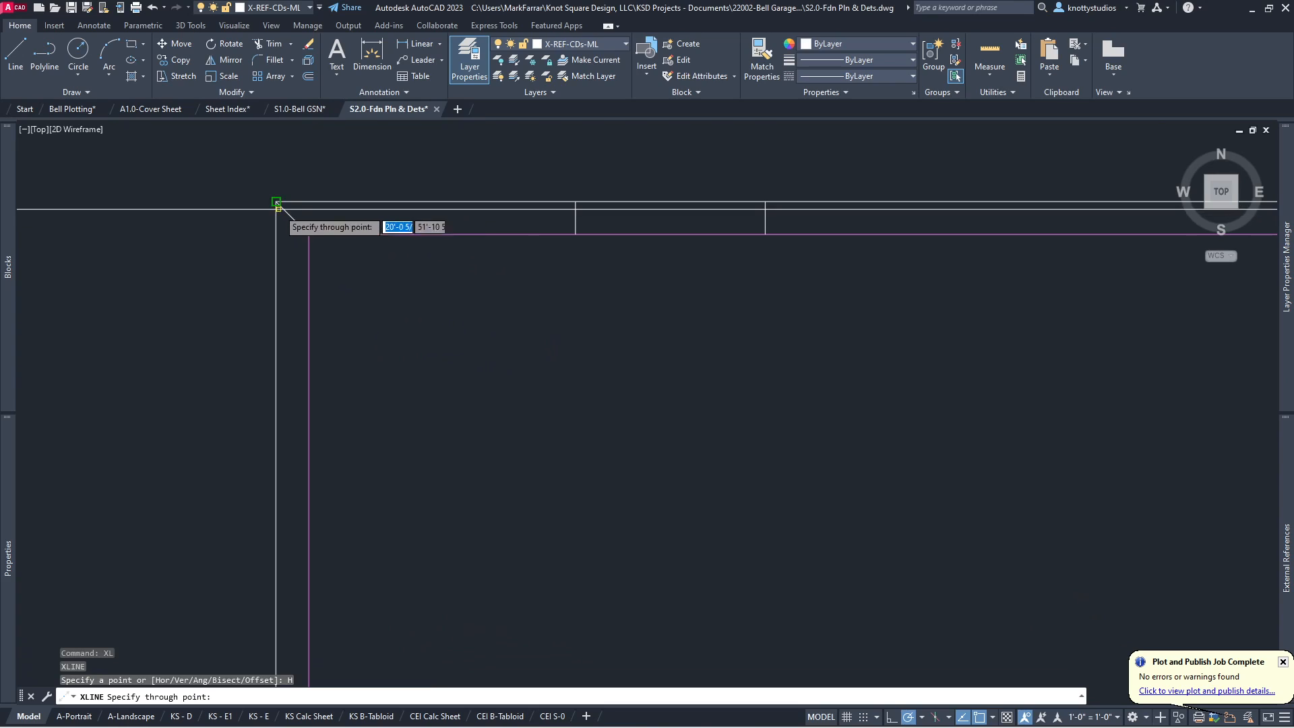
click(292, 217)
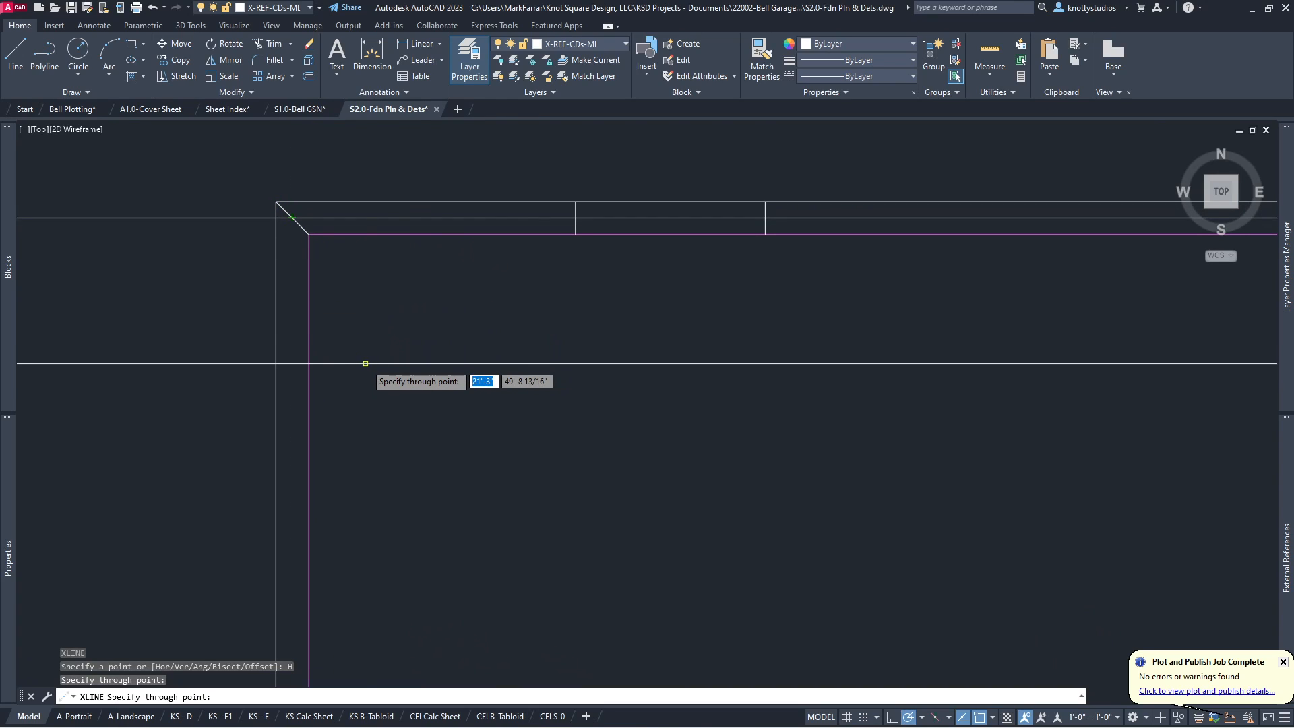
key(Return)
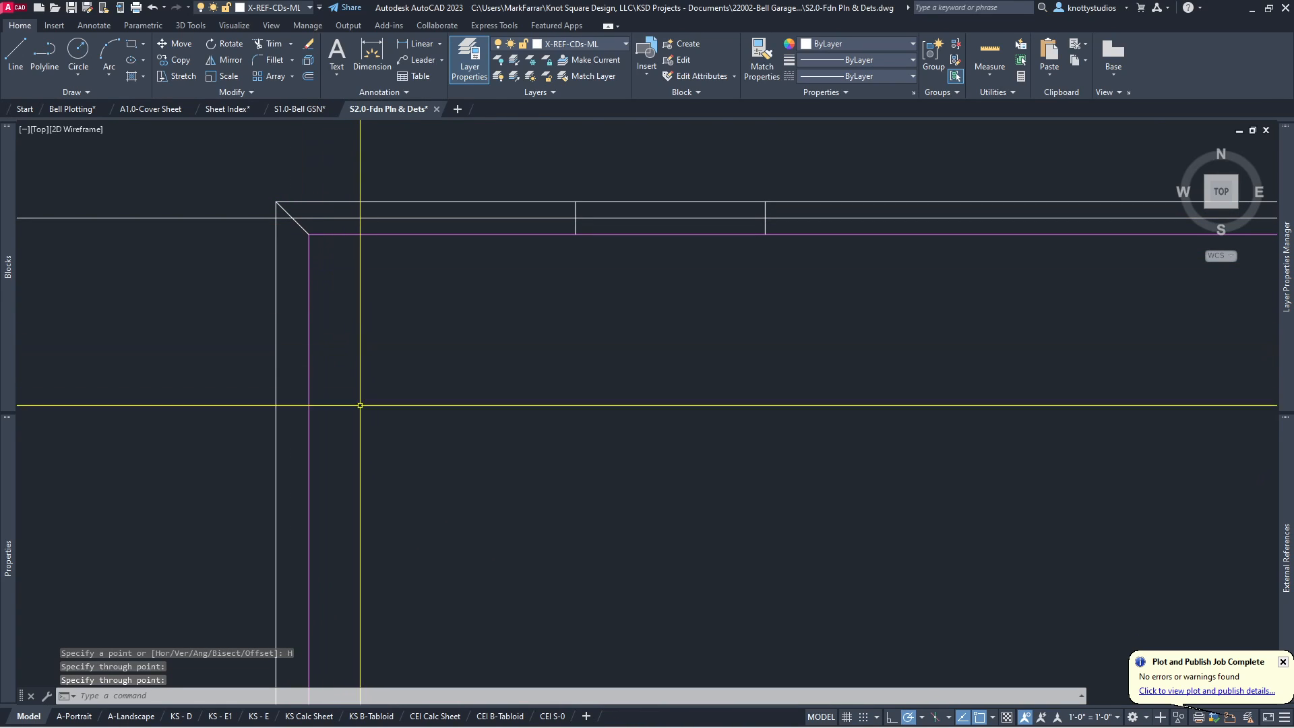
click(993, 719)
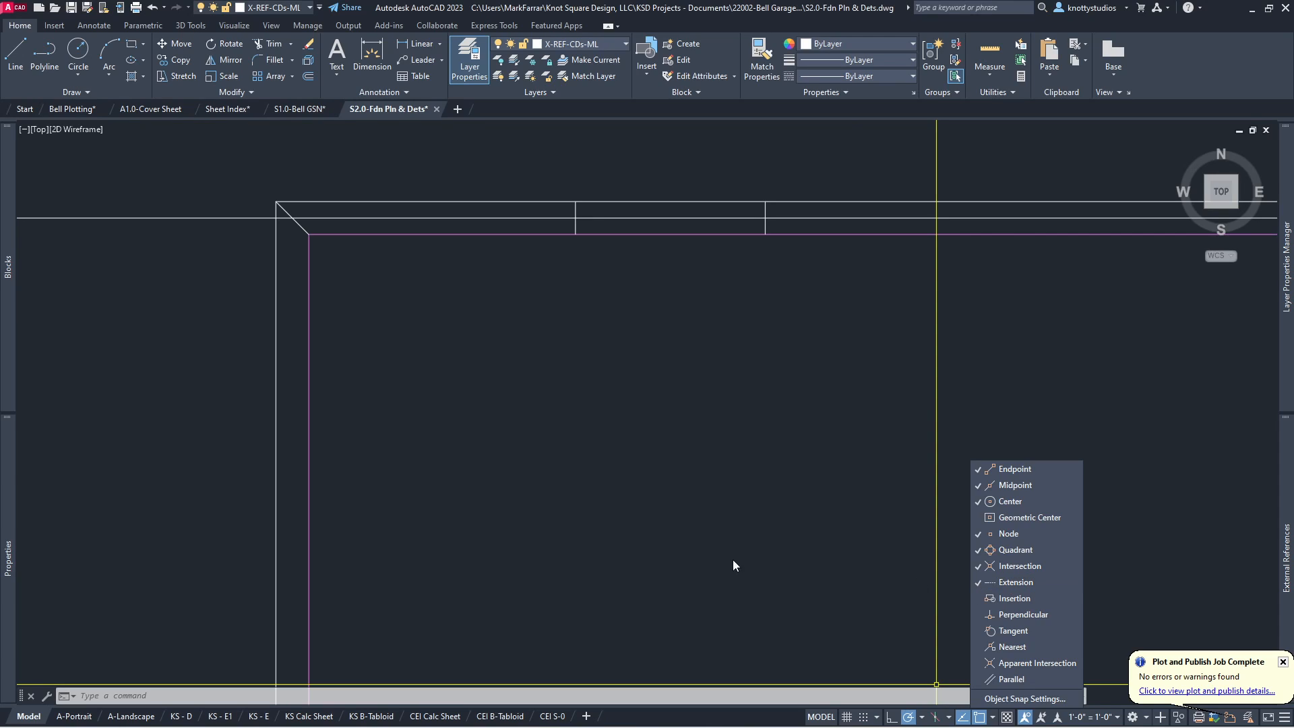
click(562, 316)
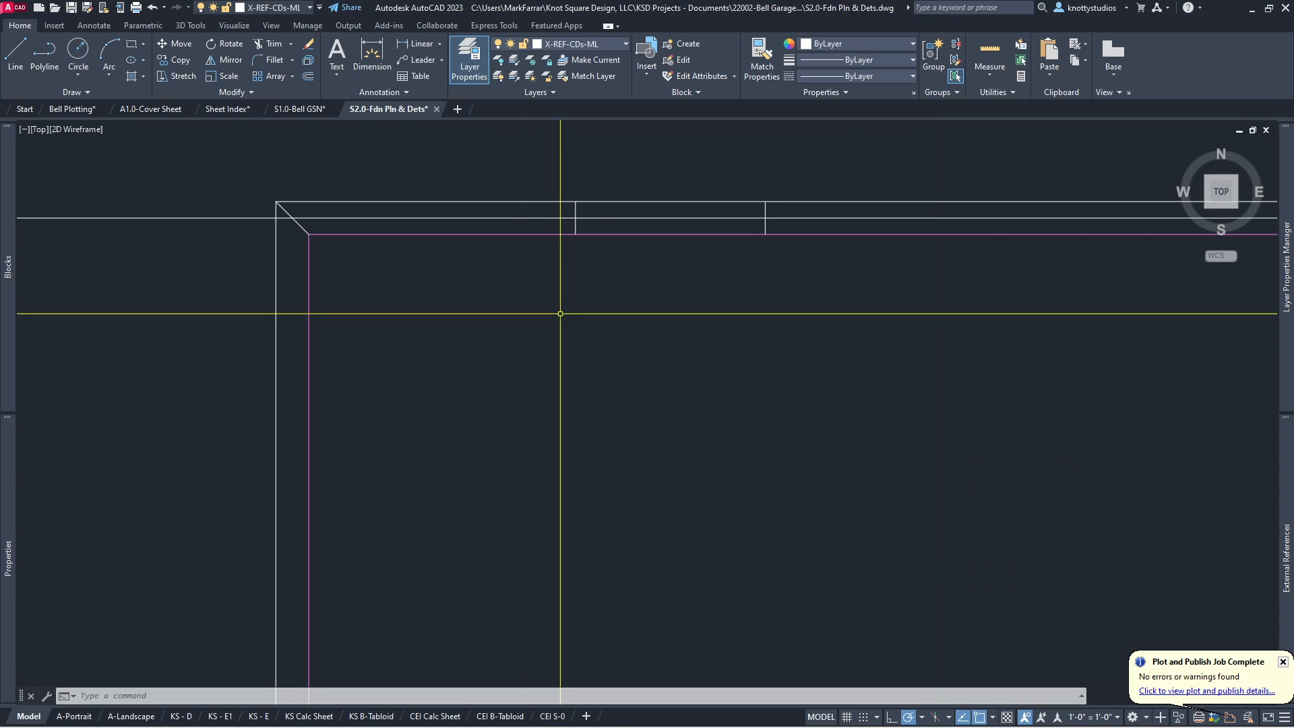
Step: Make G-JUNK the current layer
click(291, 8)
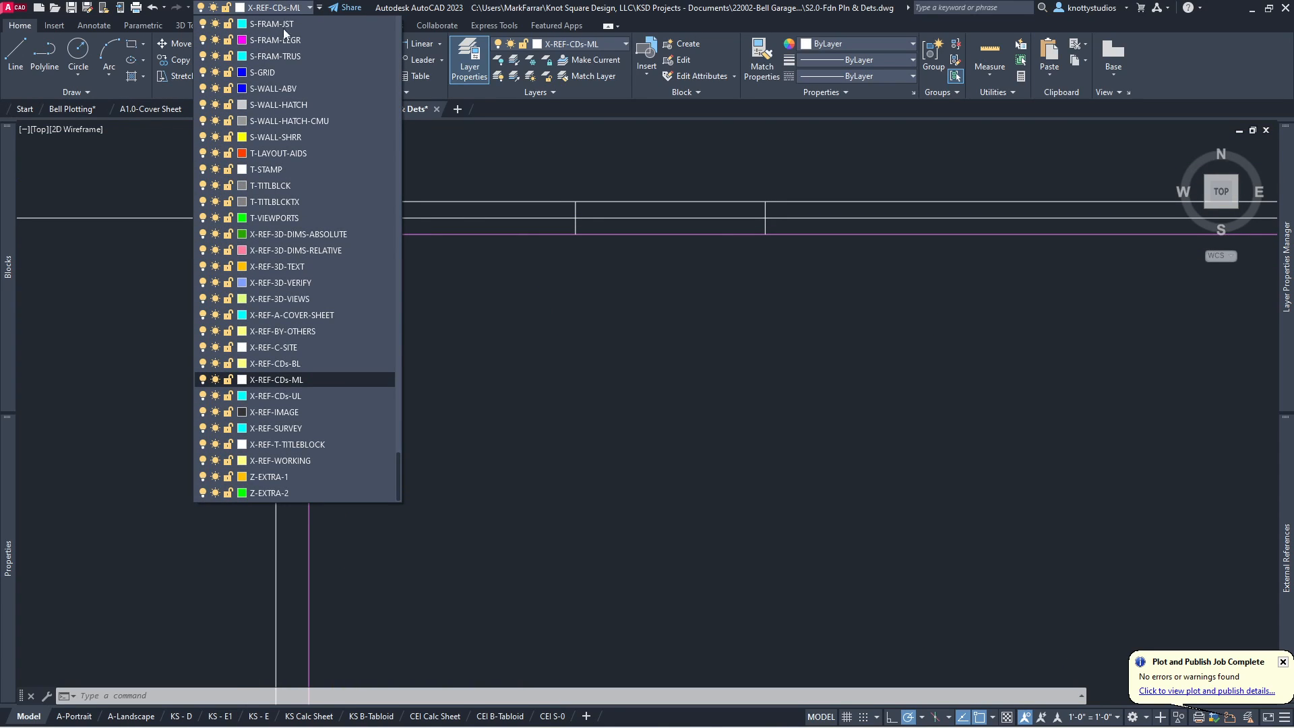
scroll(267, 200, up, 15)
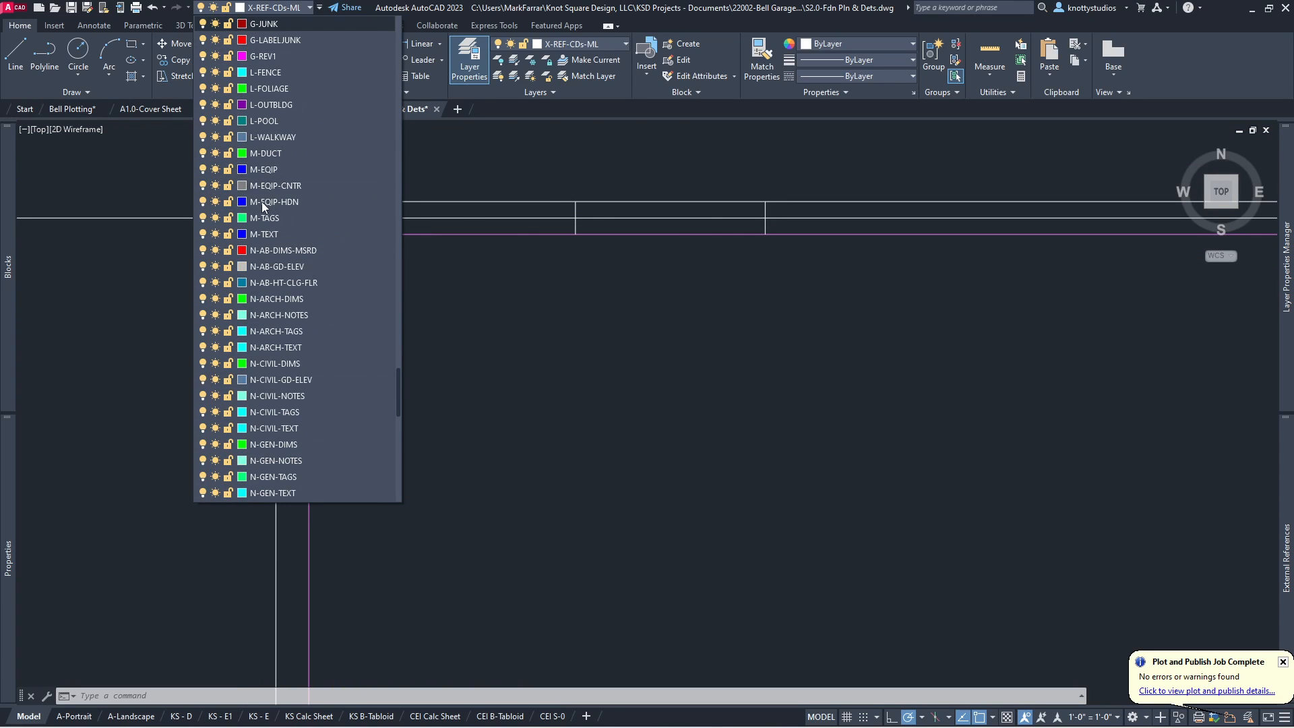
click(304, 24)
Step: Move the horizontal construction line in the north wall to the G-JUNK layer
click(228, 217)
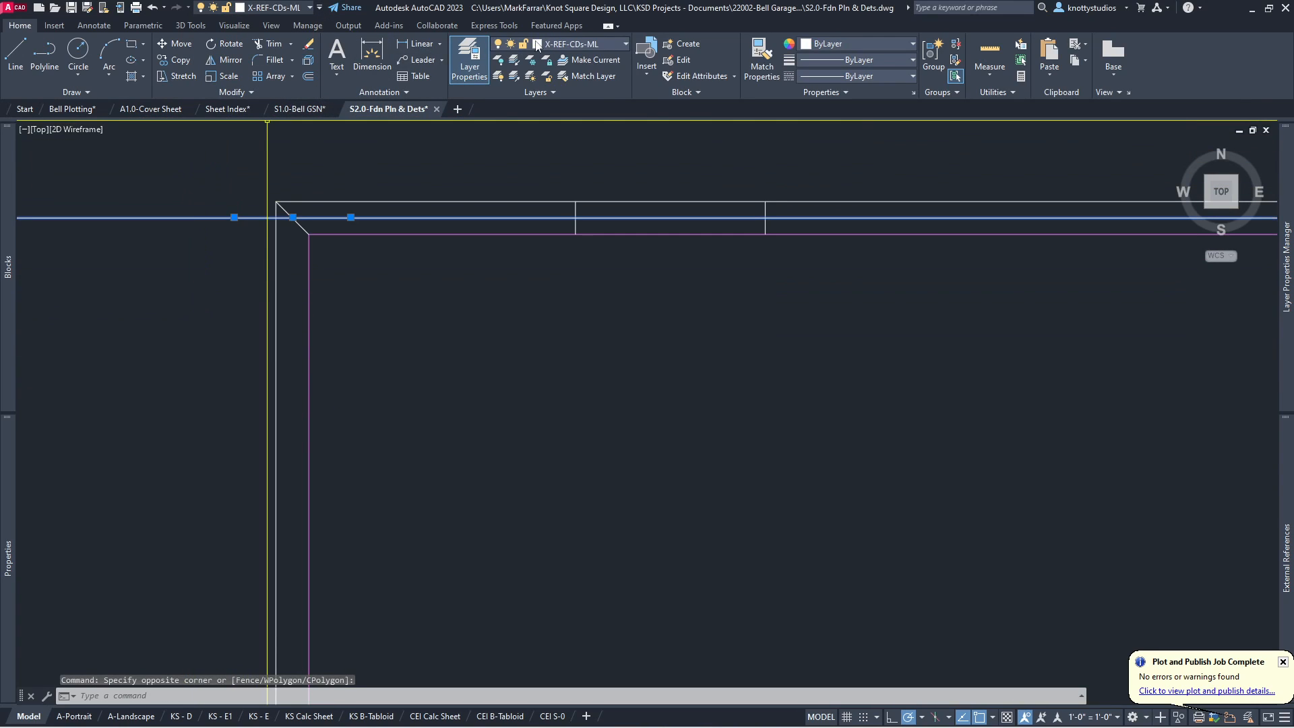
click(556, 43)
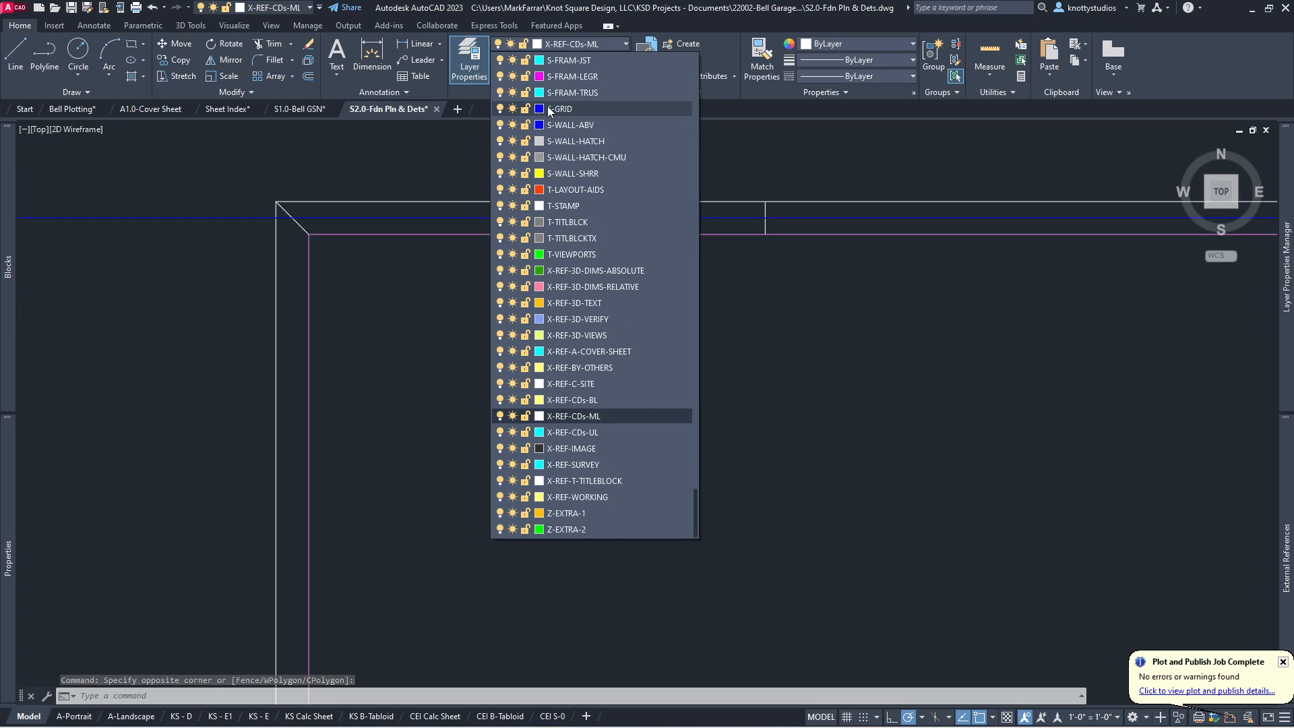
scroll(549, 110, up, 15)
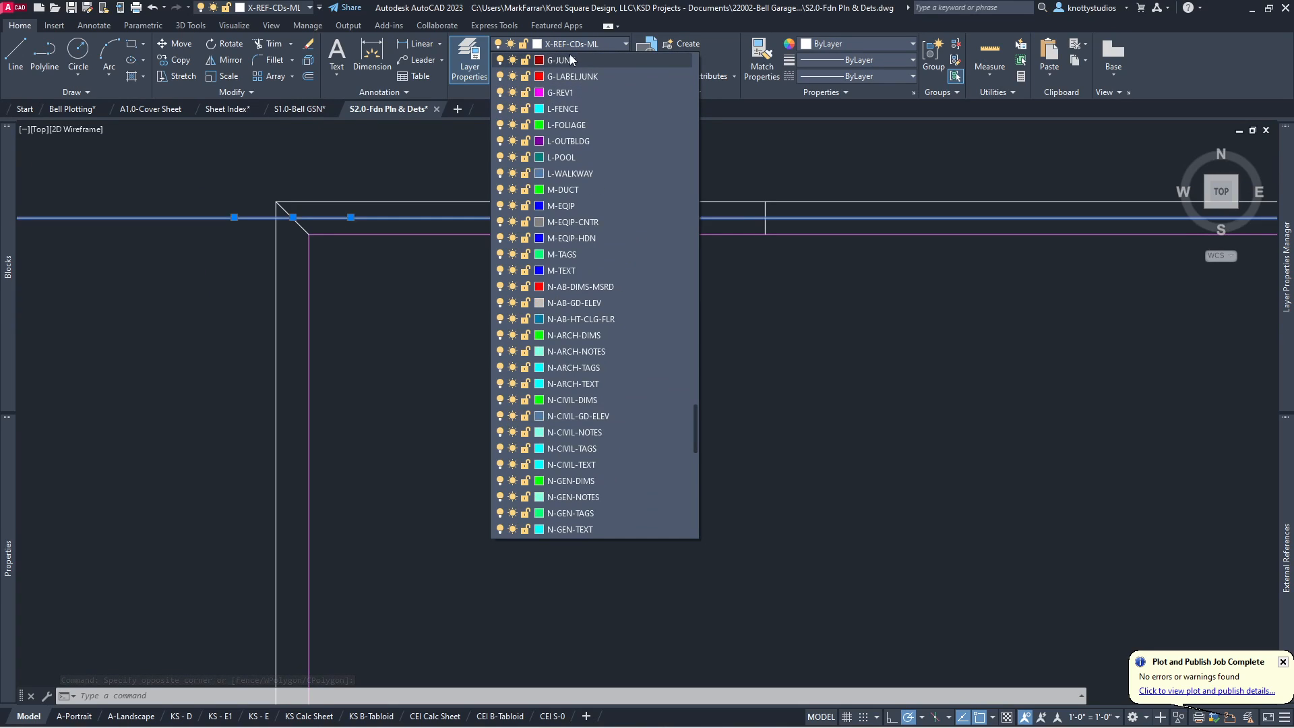
click(569, 59)
key(space)
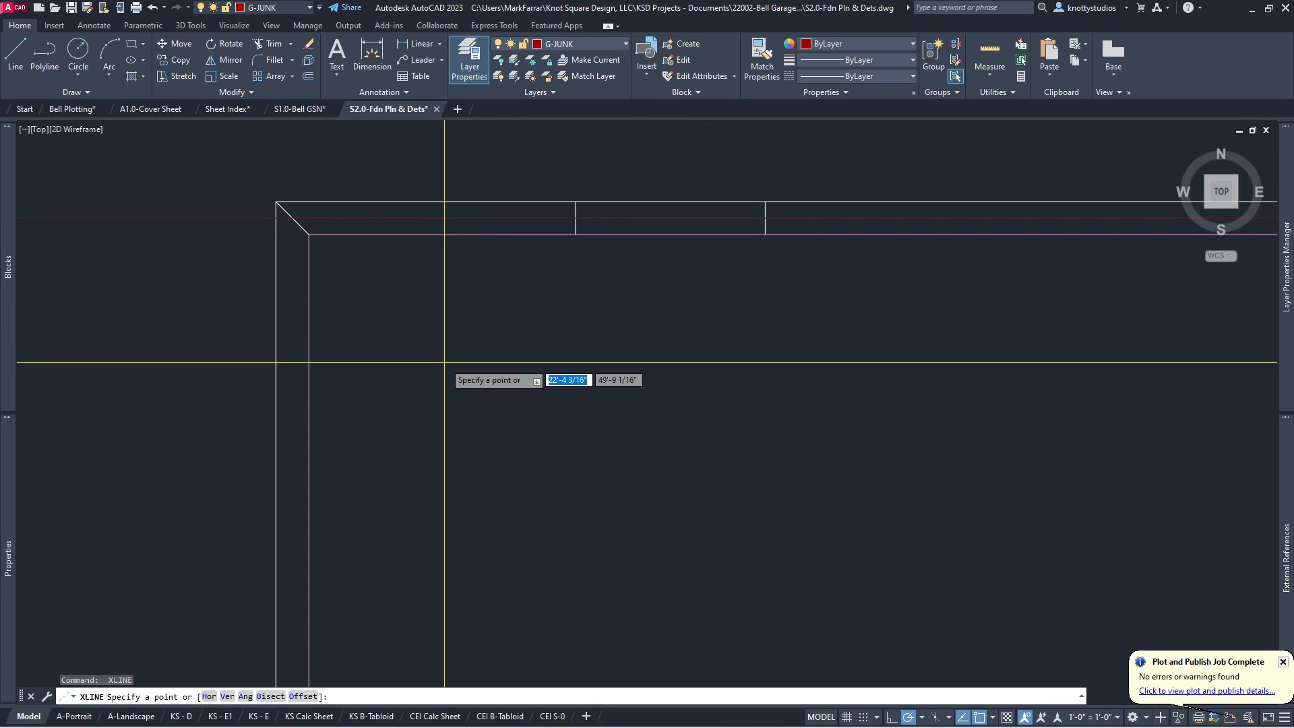
key(Escape)
key(Escape)
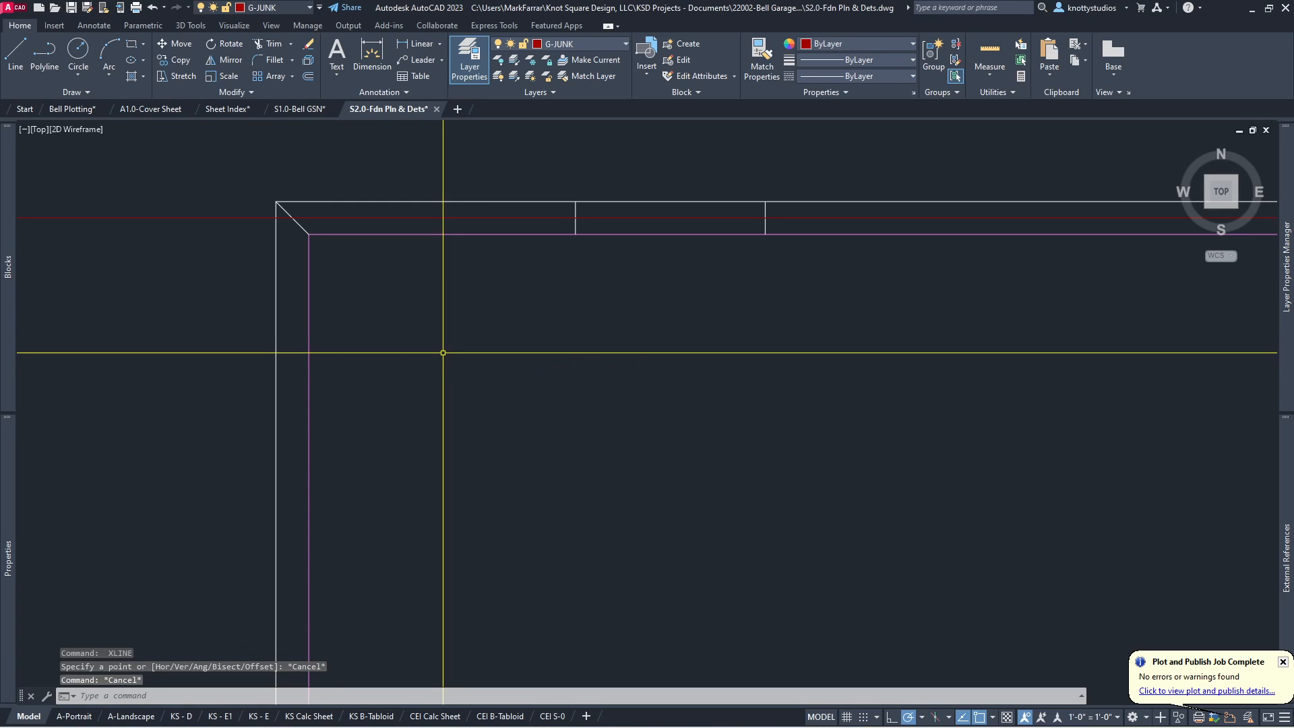
Step: Try to mirror the construction line about a vertical axis through the corner diagonal's midpoint, and undo the mirror
text(mi)
key(space)
click(312, 218)
key(space)
click(292, 217)
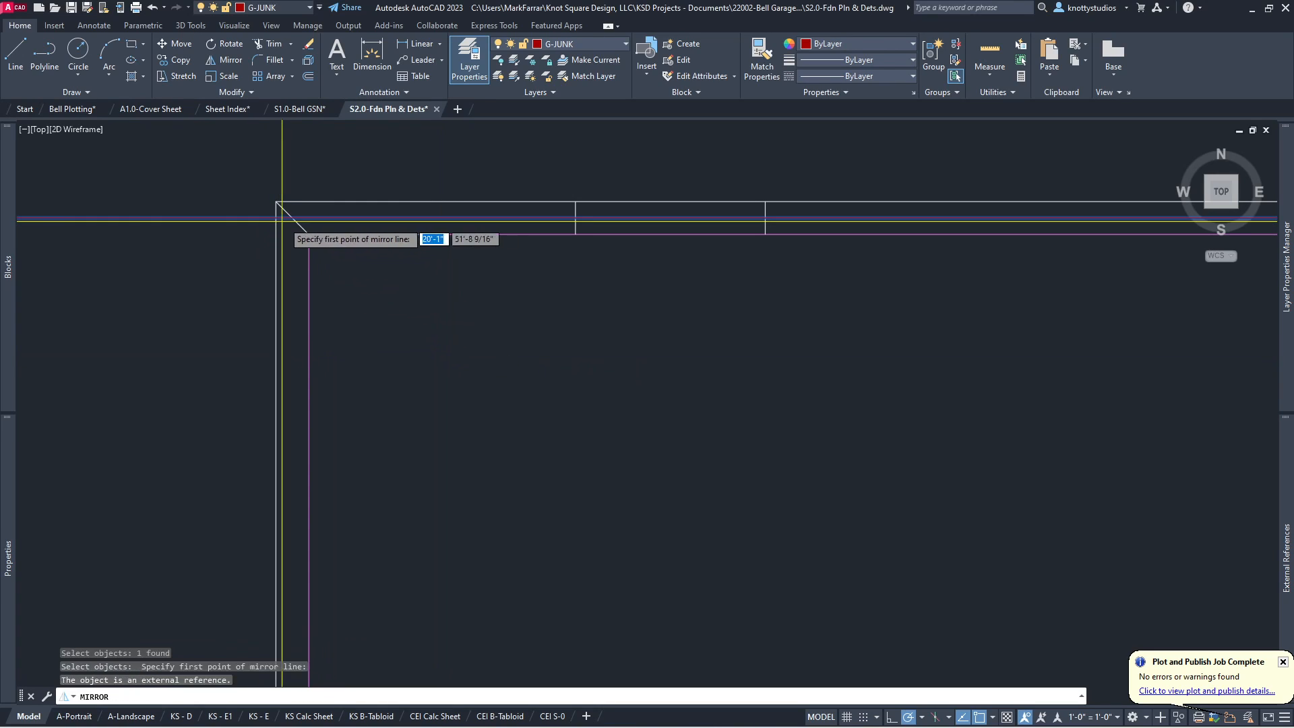
click(292, 311)
key(space)
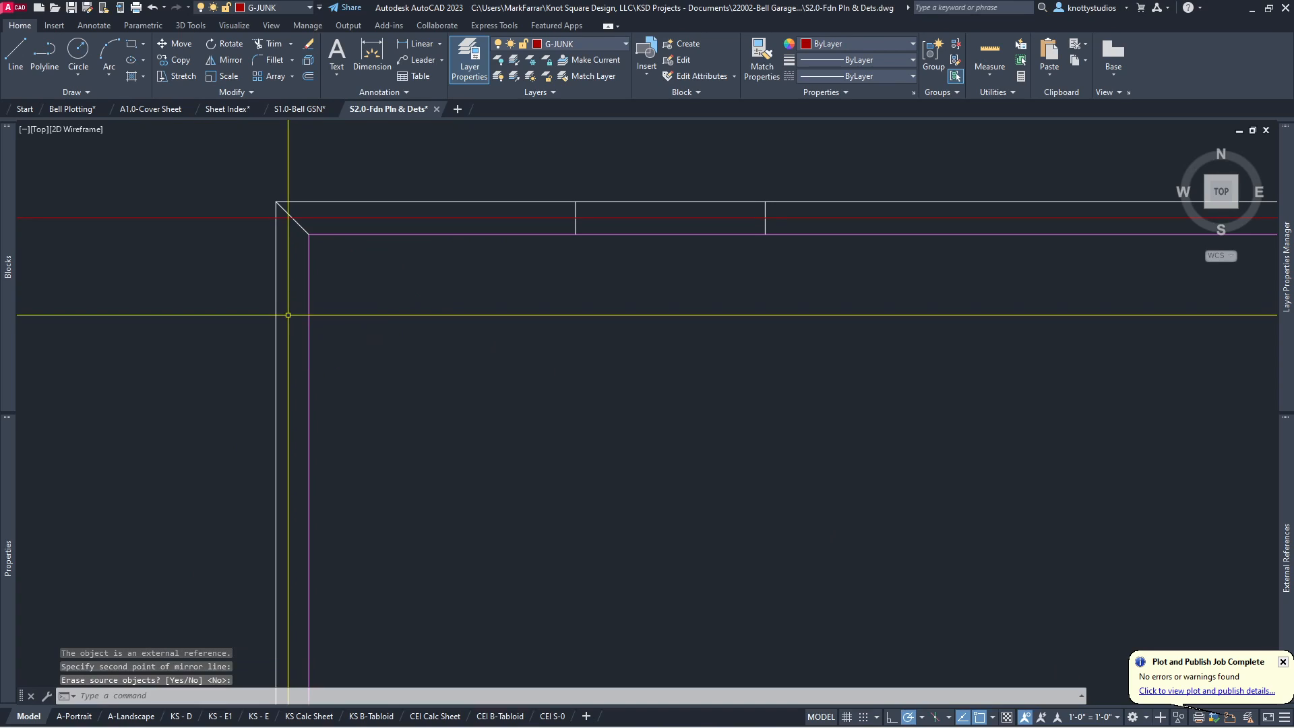
text(u)
key(space)
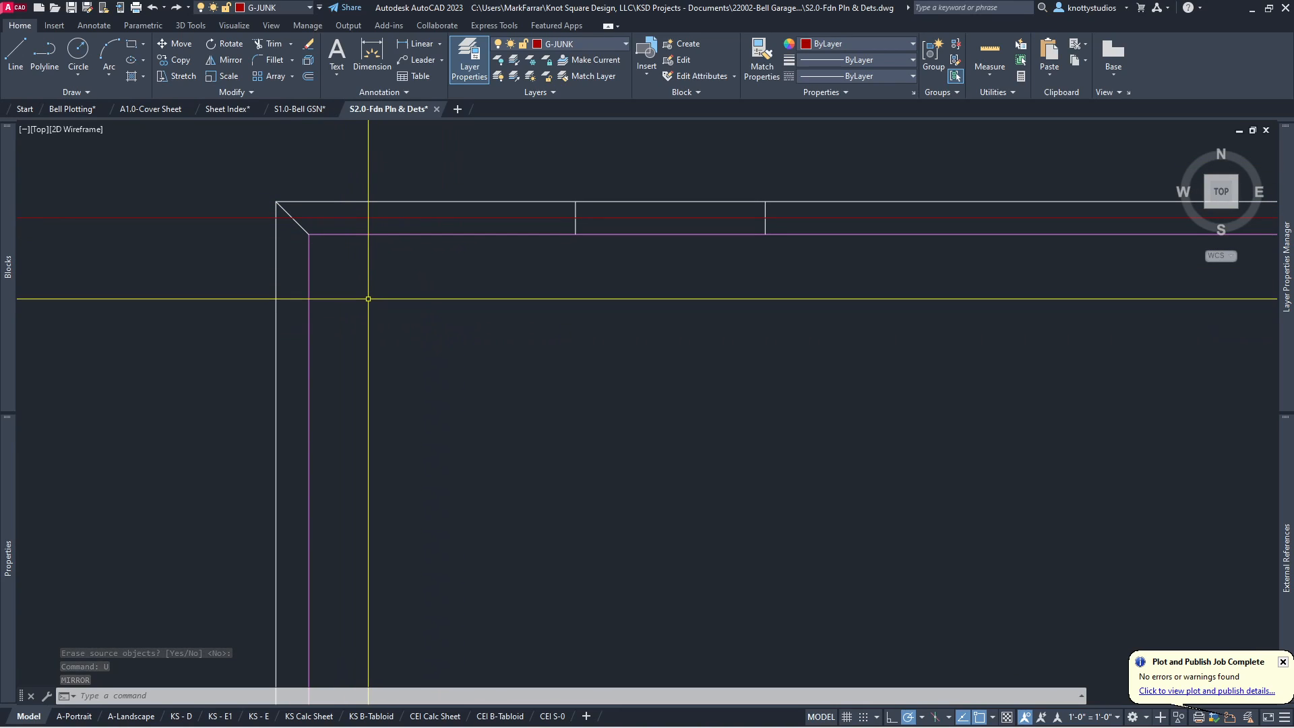
Step: Offset the horizontal construction line 8 inches to both sides, towards the inside and the outside of the north wall
text(o)
key(space)
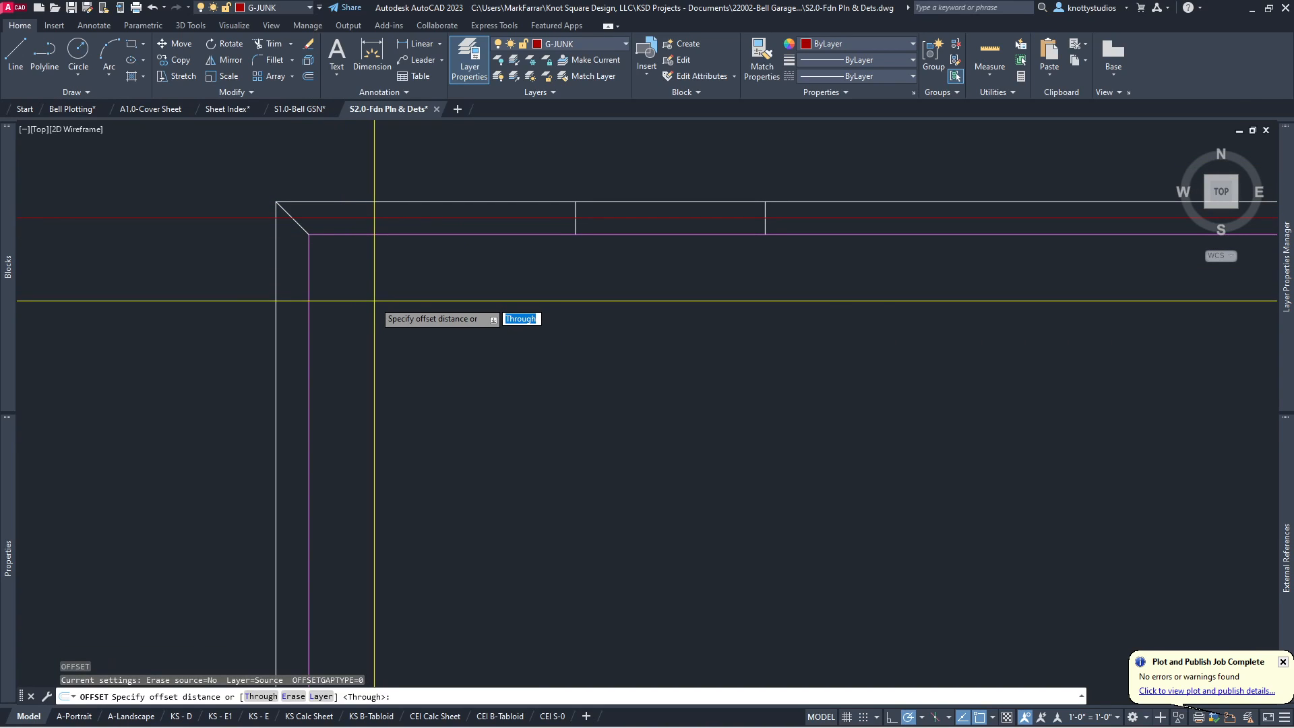
text(8)
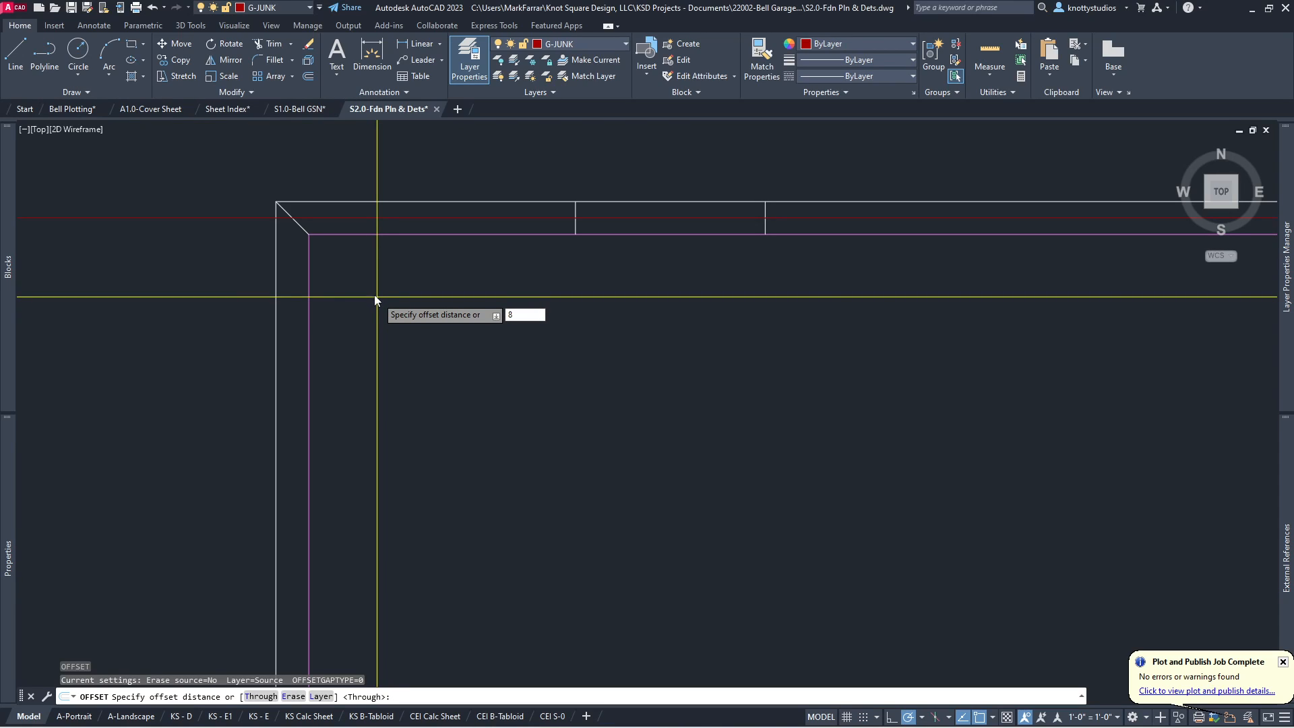
key(Return)
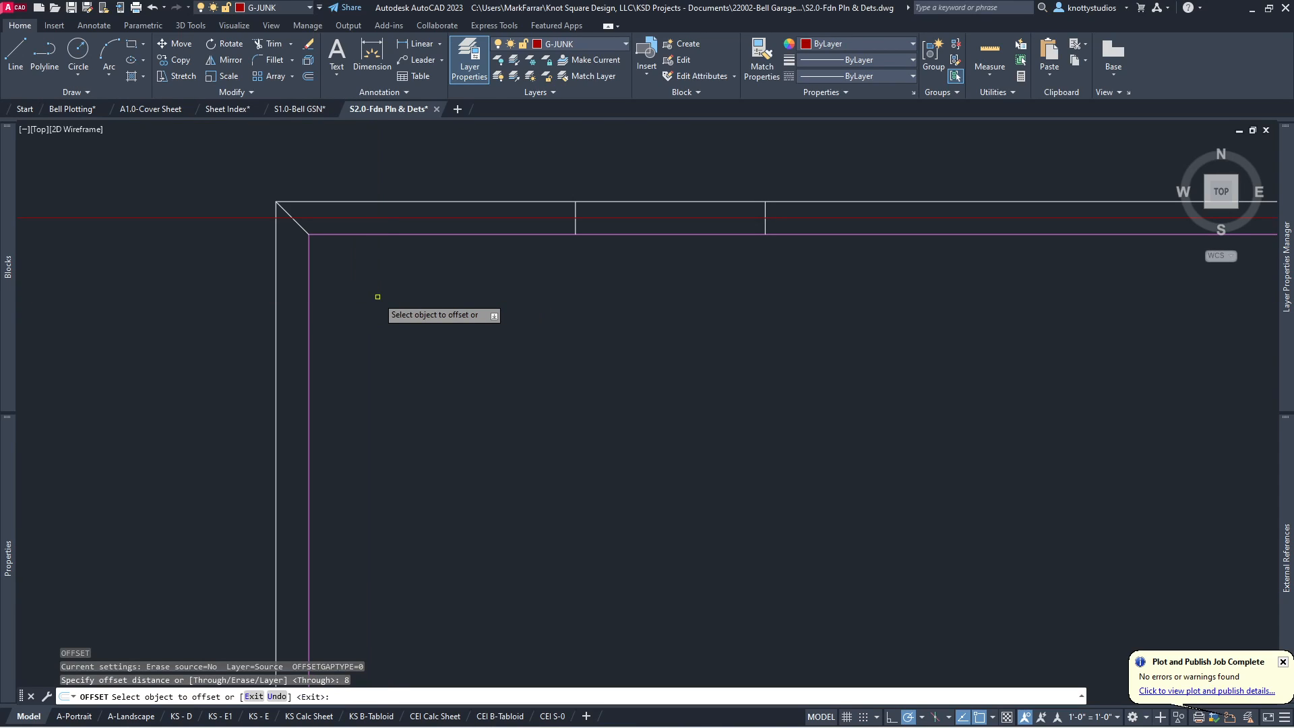
click(397, 220)
click(399, 278)
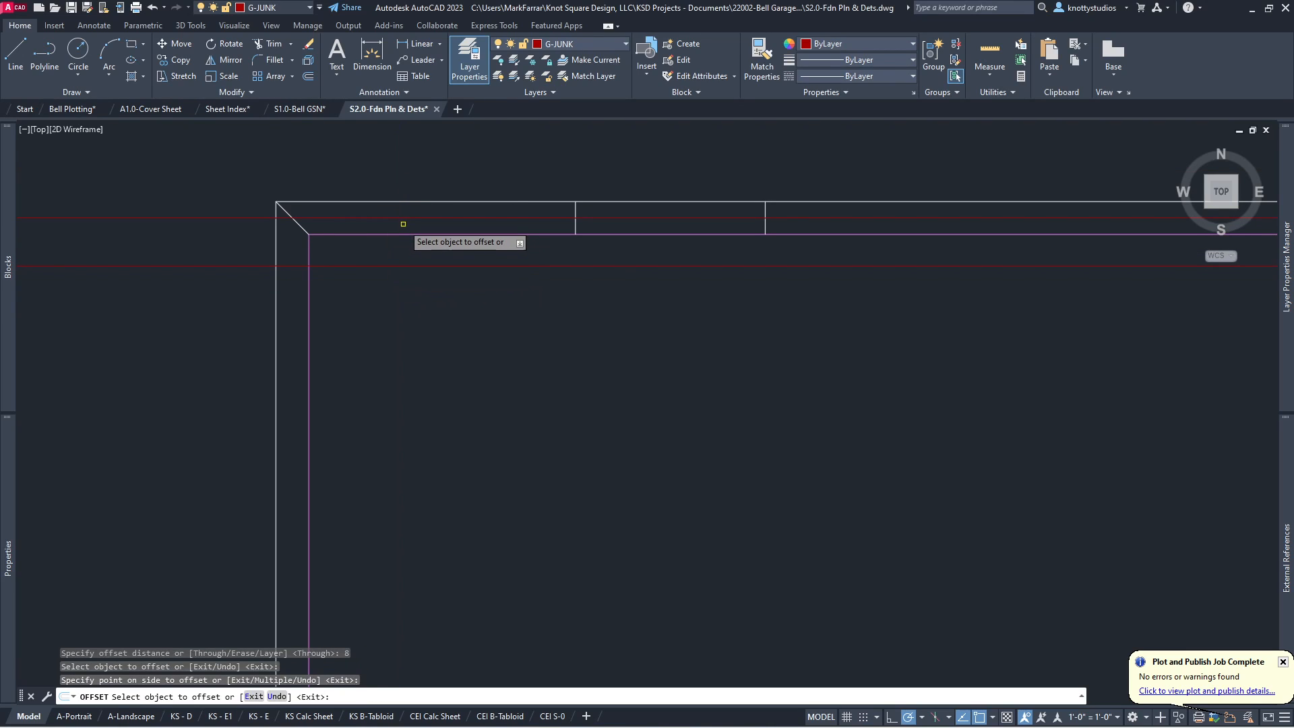
click(405, 219)
click(411, 177)
key(Return)
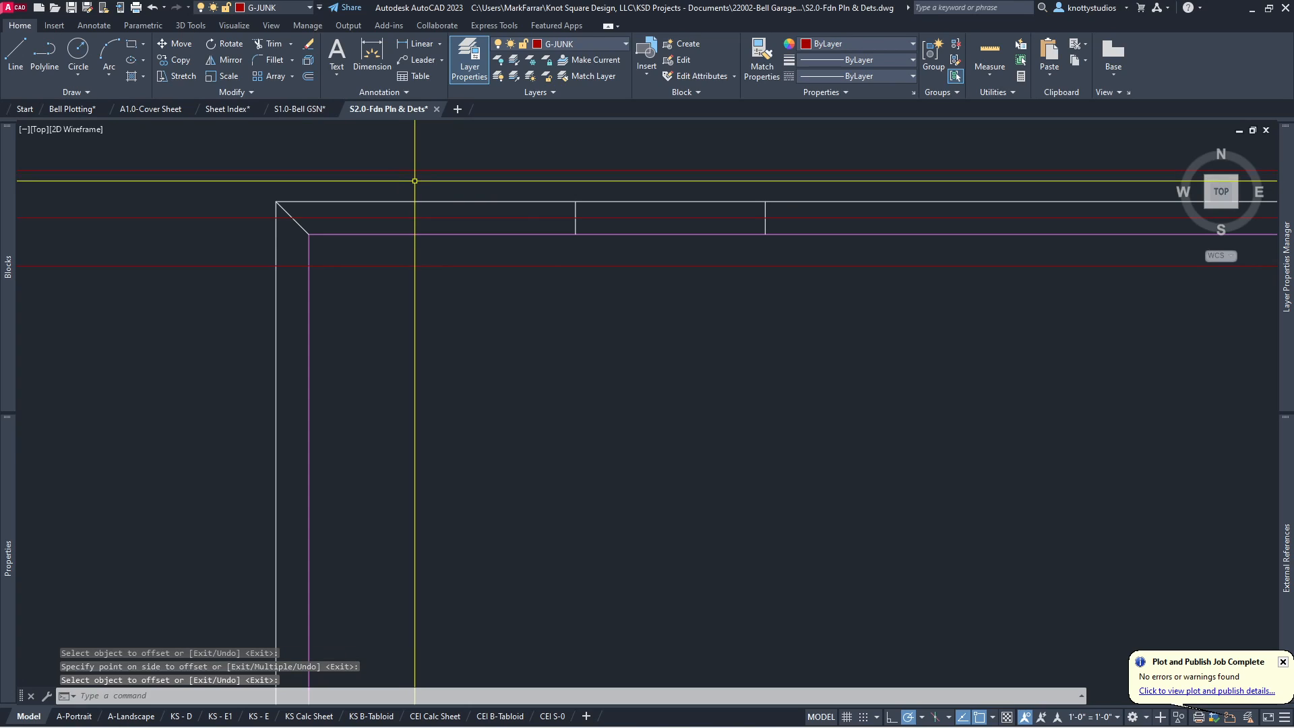
Step: Select the two offset construction lines only, removing the floor plan reference from the selection
click(407, 188)
click(395, 150)
click(422, 243)
click(405, 290)
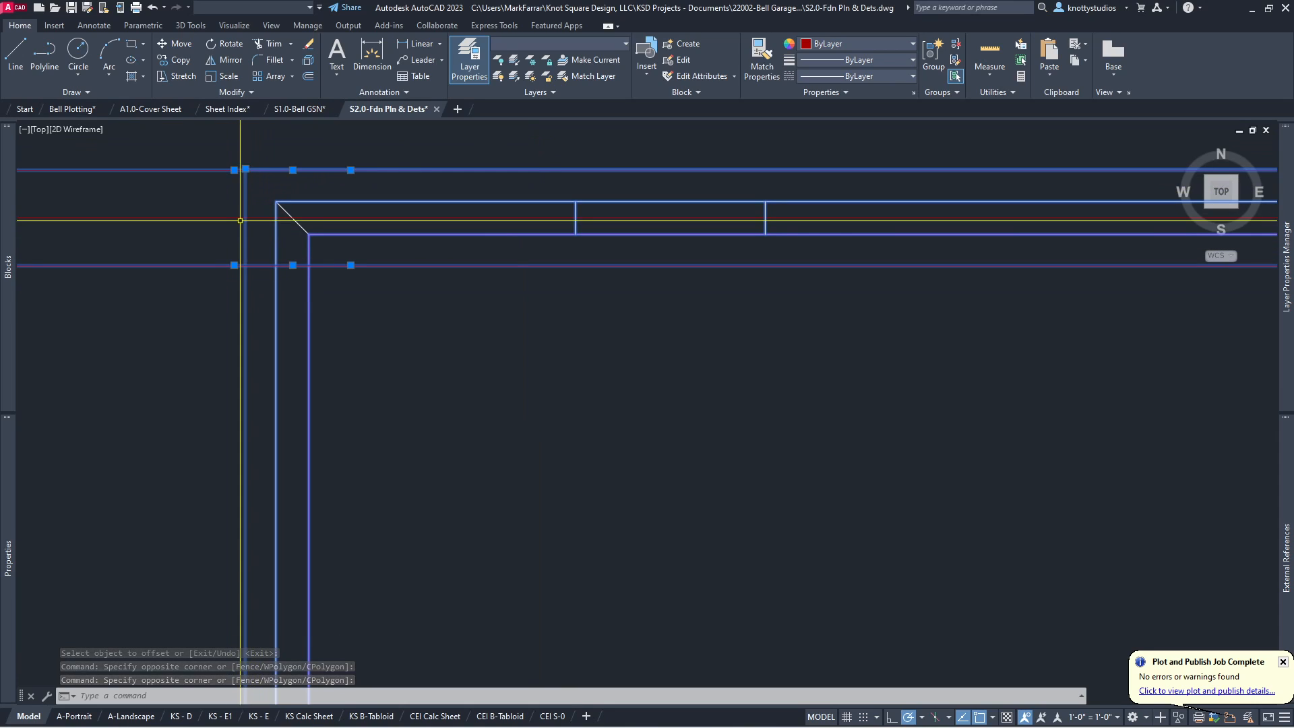
shift+click(262, 192)
shift+click(192, 184)
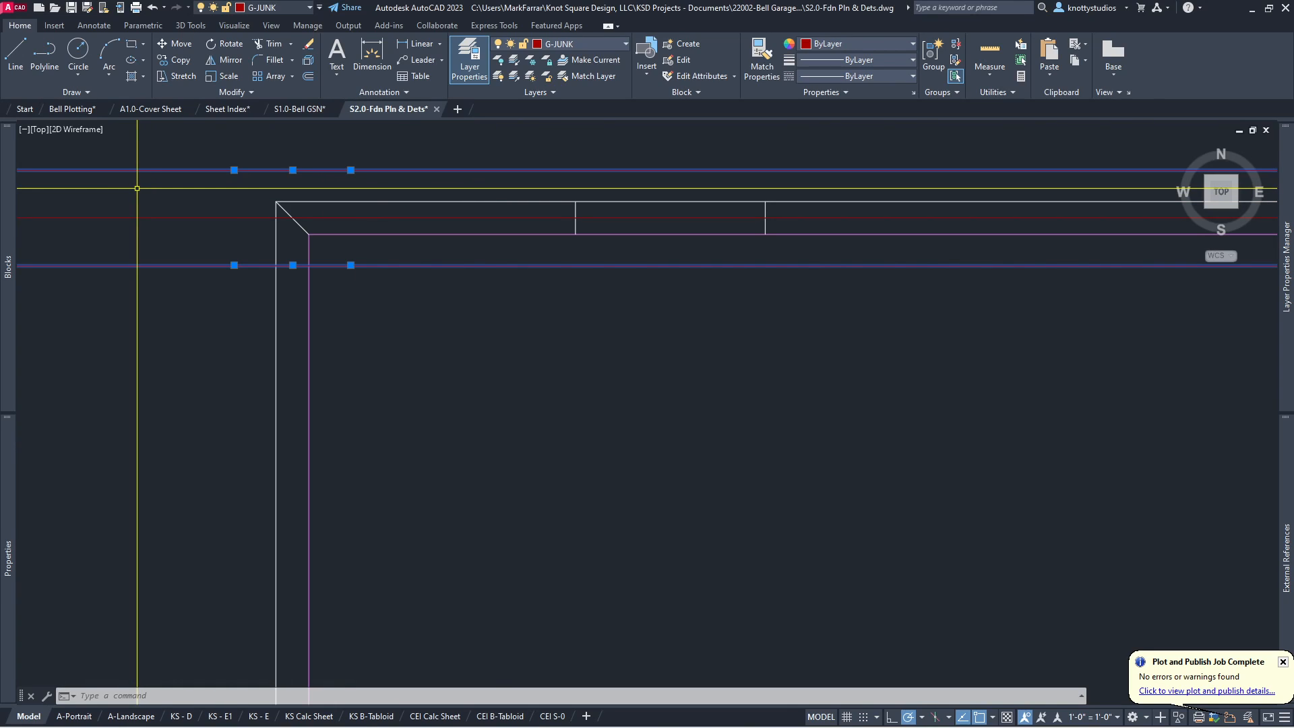
click(292, 210)
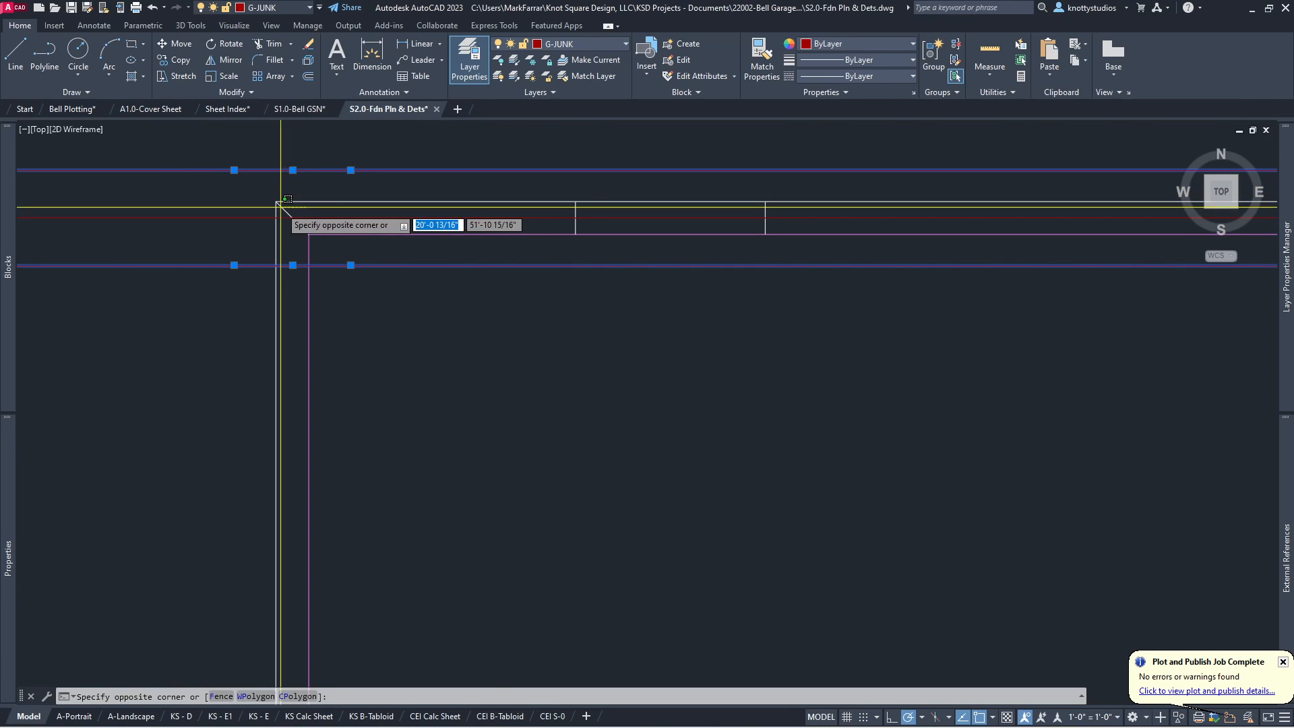
click(281, 214)
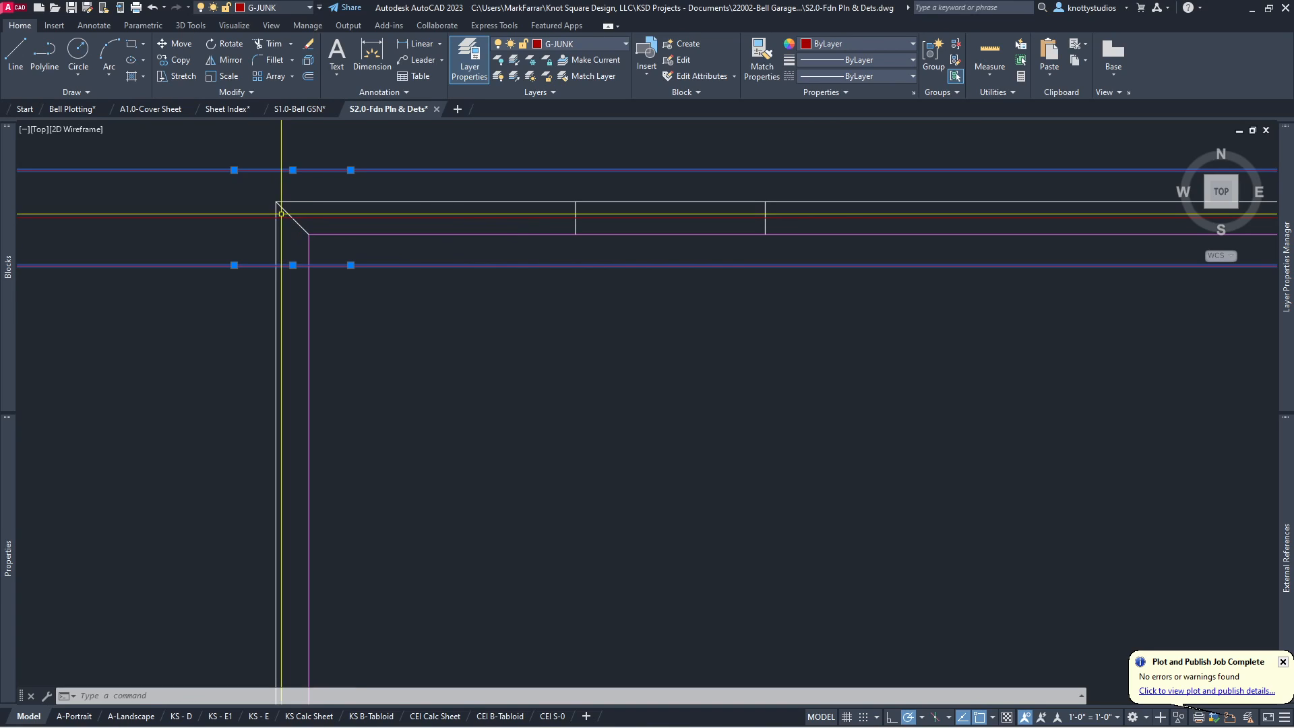
click(292, 211)
click(283, 213)
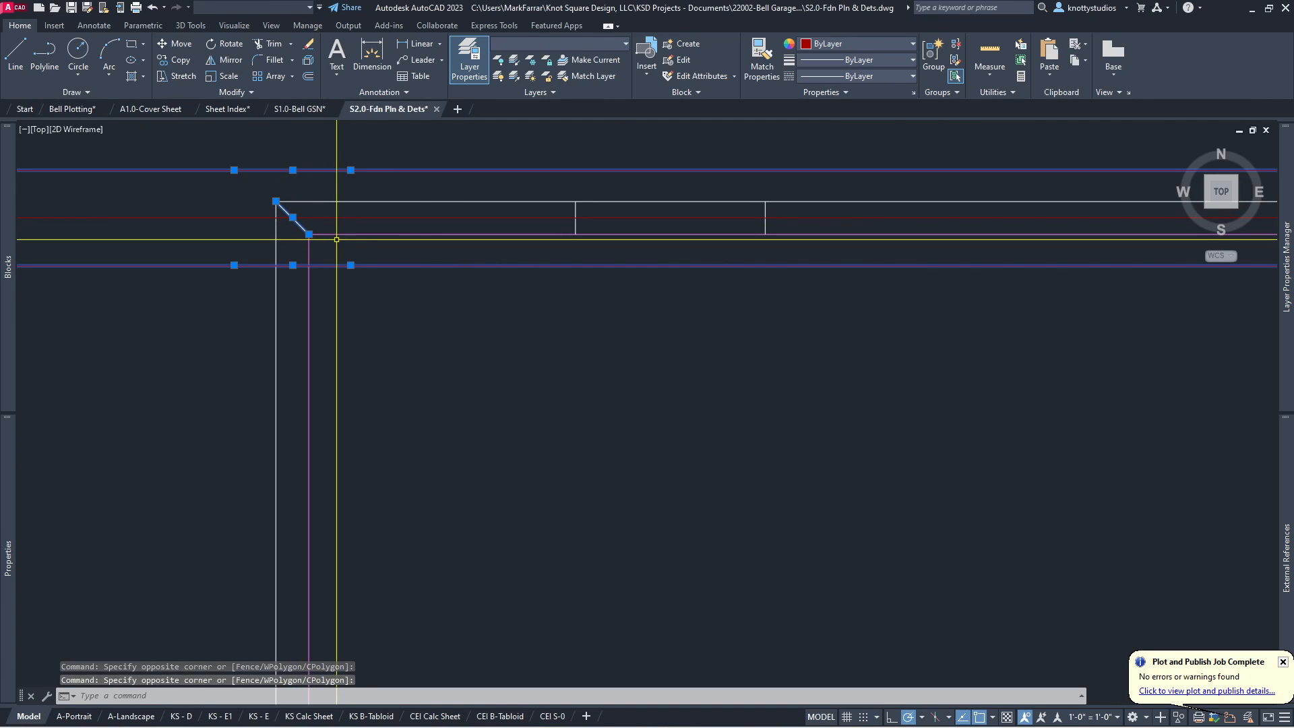
click(264, 188)
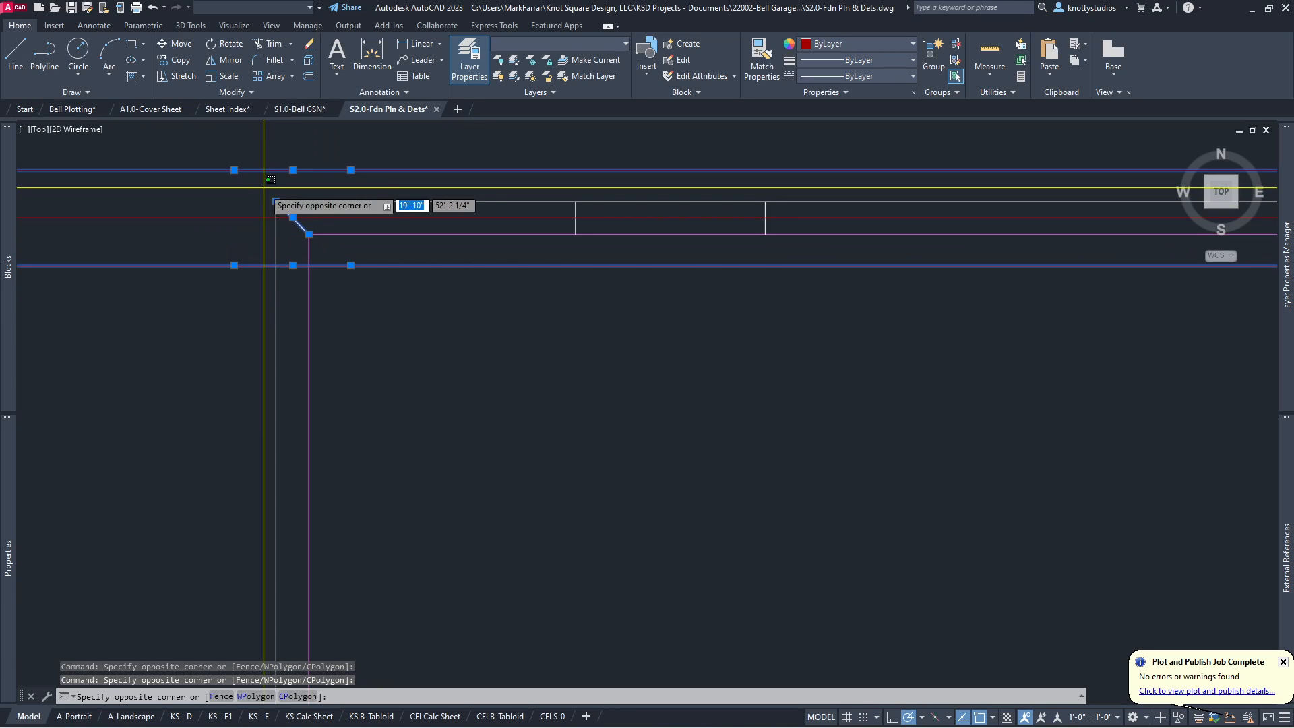
click(917, 452)
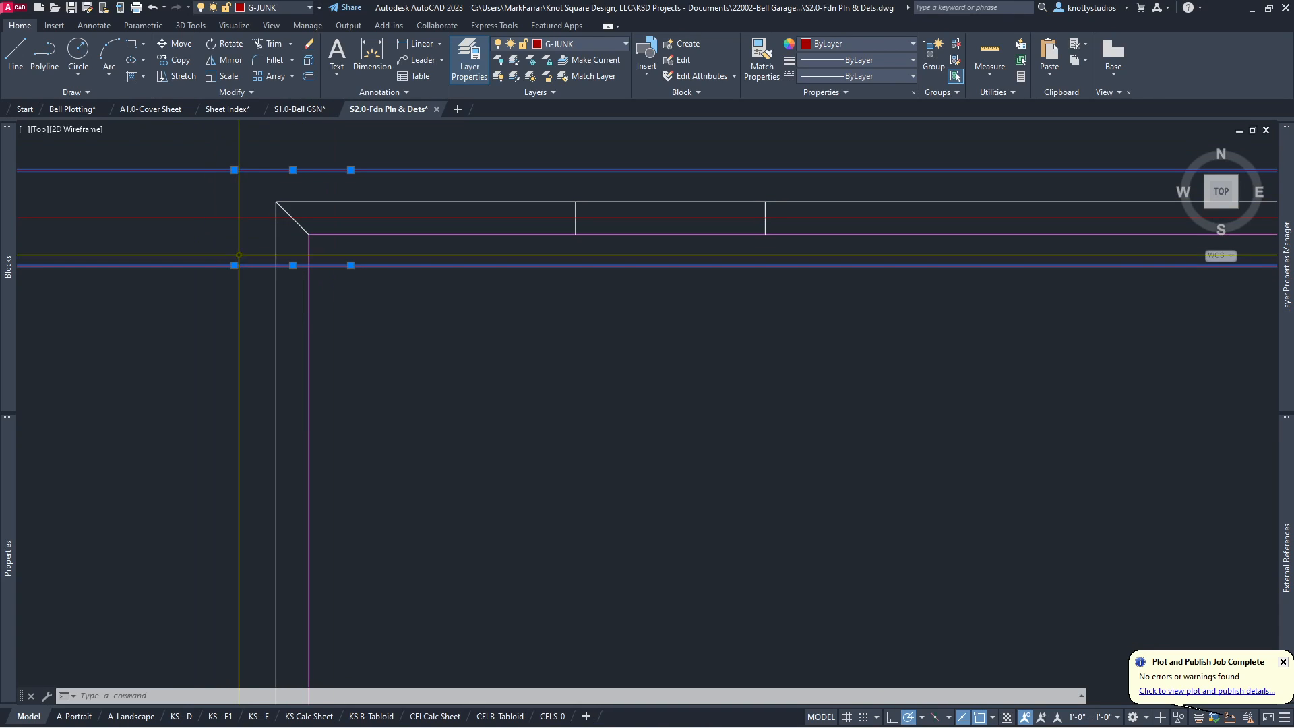
Step: Move the two offset construction lines along the north wall to the S-FNDN-FTG layer and set their linetype scale to 24
click(553, 44)
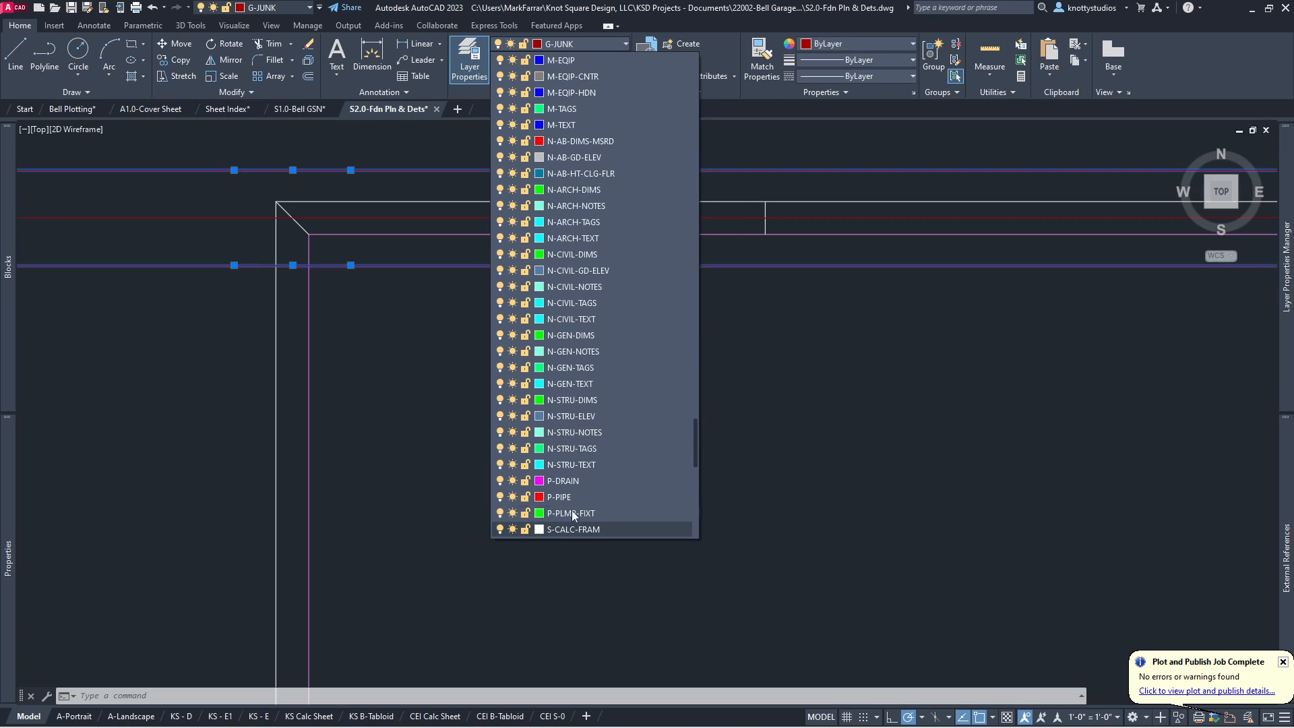
scroll(577, 497, down, 10)
scroll(578, 495, down, 2)
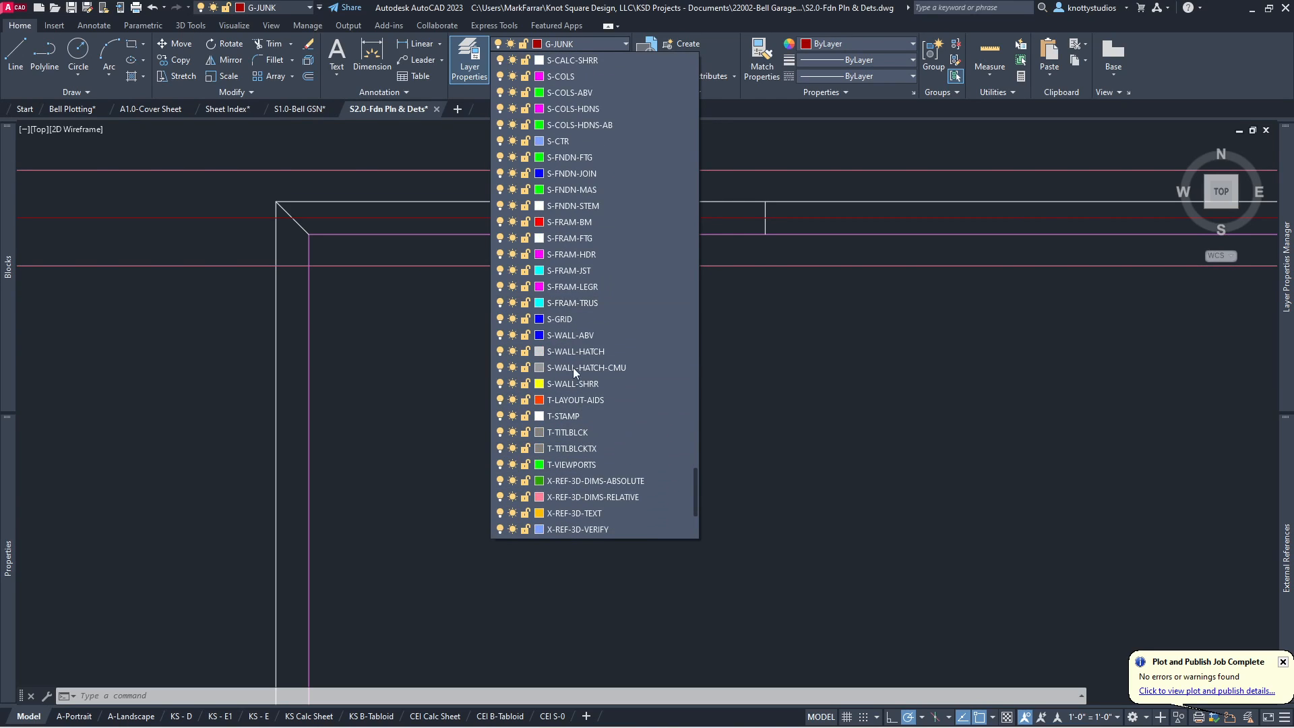
click(570, 157)
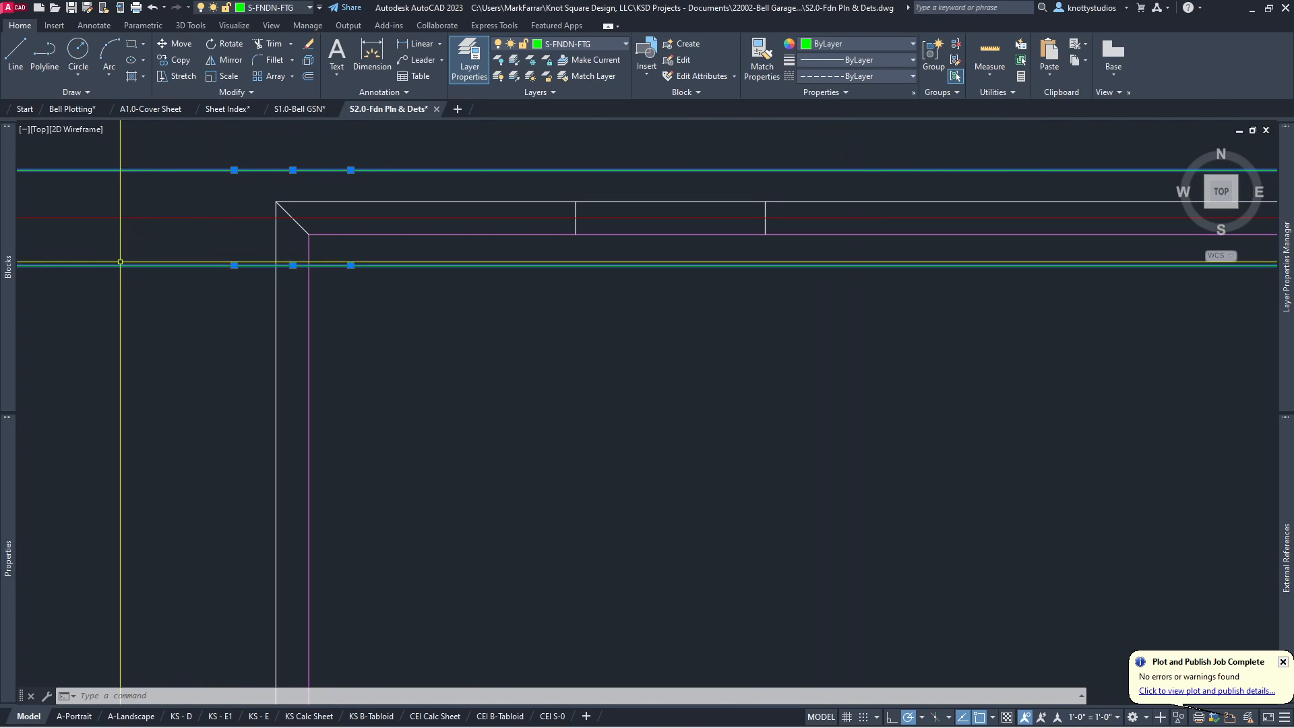
mouse_move(10, 486)
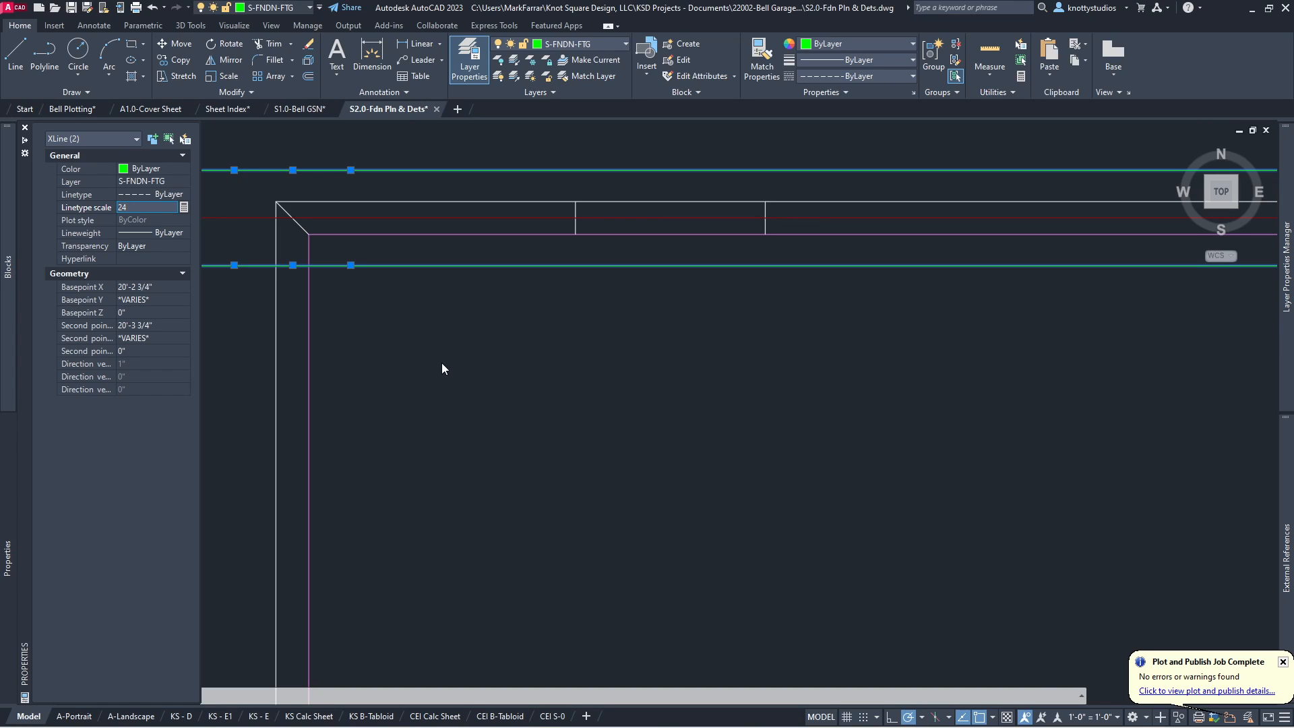
key(Escape)
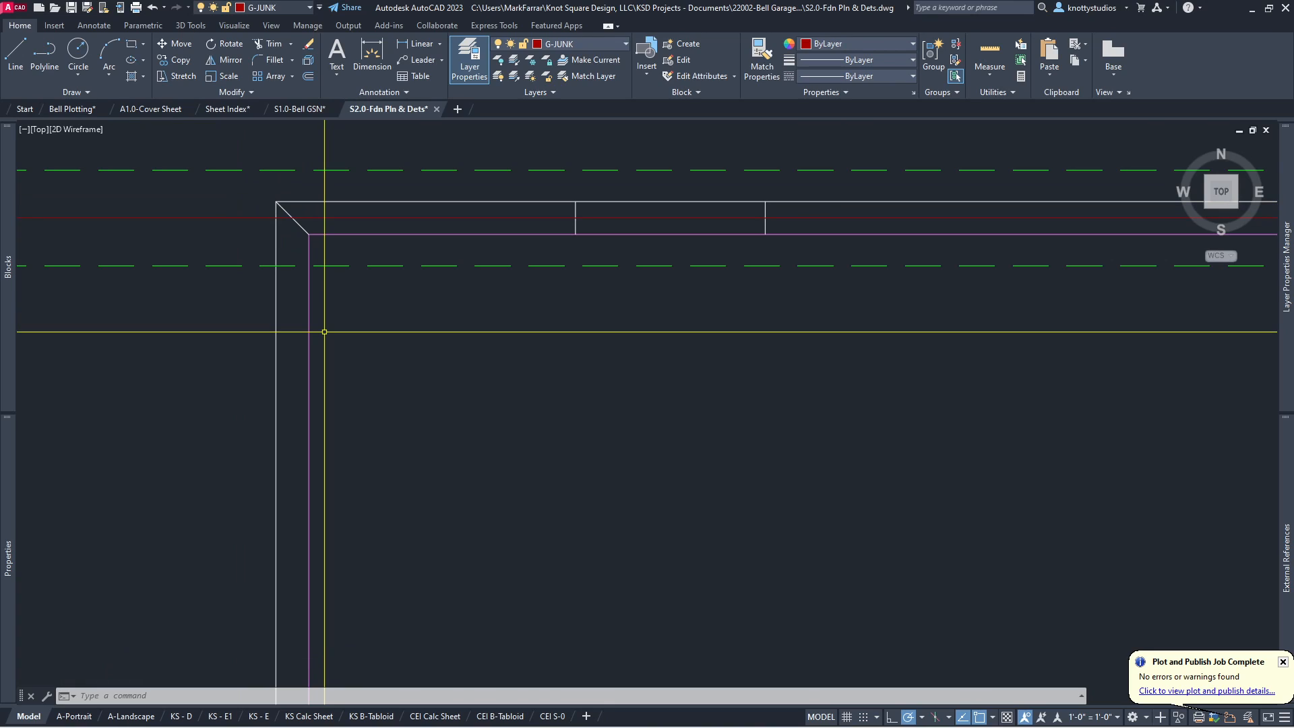
Step: Mirror the two north footing lines about a 45-degree axis through the northwest corner diagonal, with 15-degree polar tracking, keeping the originals
text(mi)
key(Return)
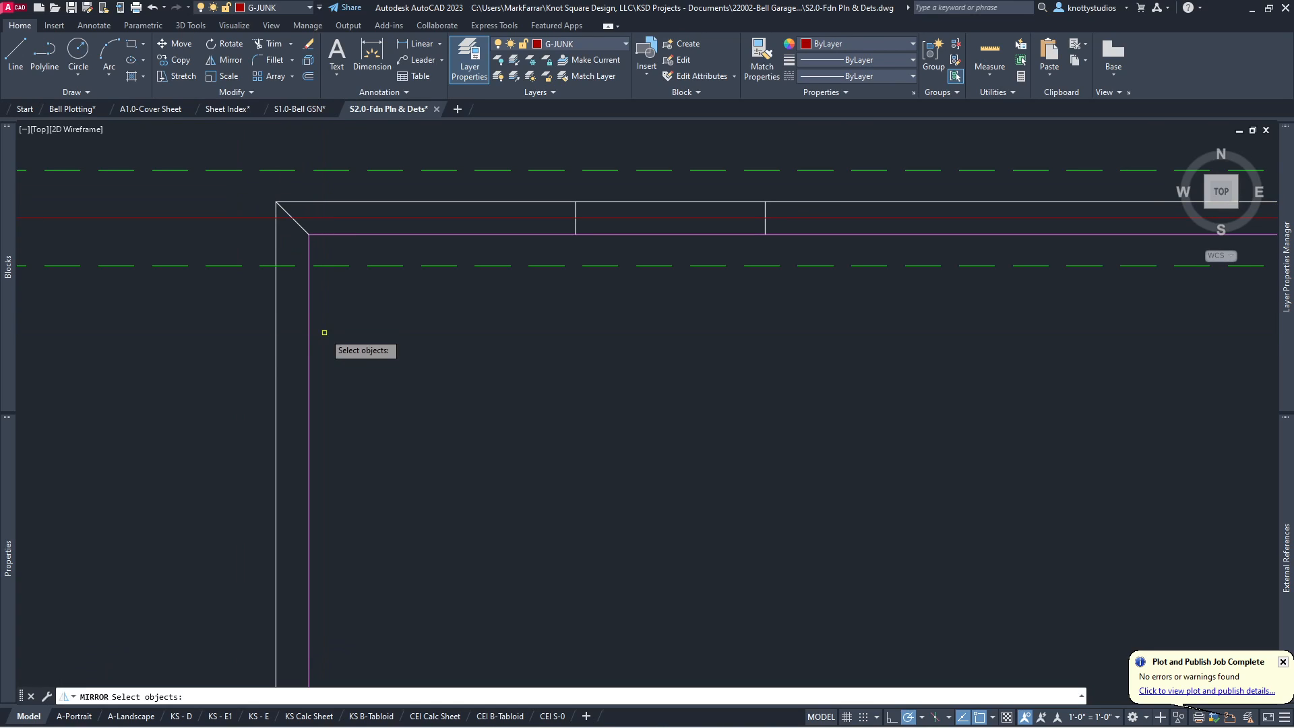
click(342, 285)
click(329, 250)
click(323, 180)
click(304, 165)
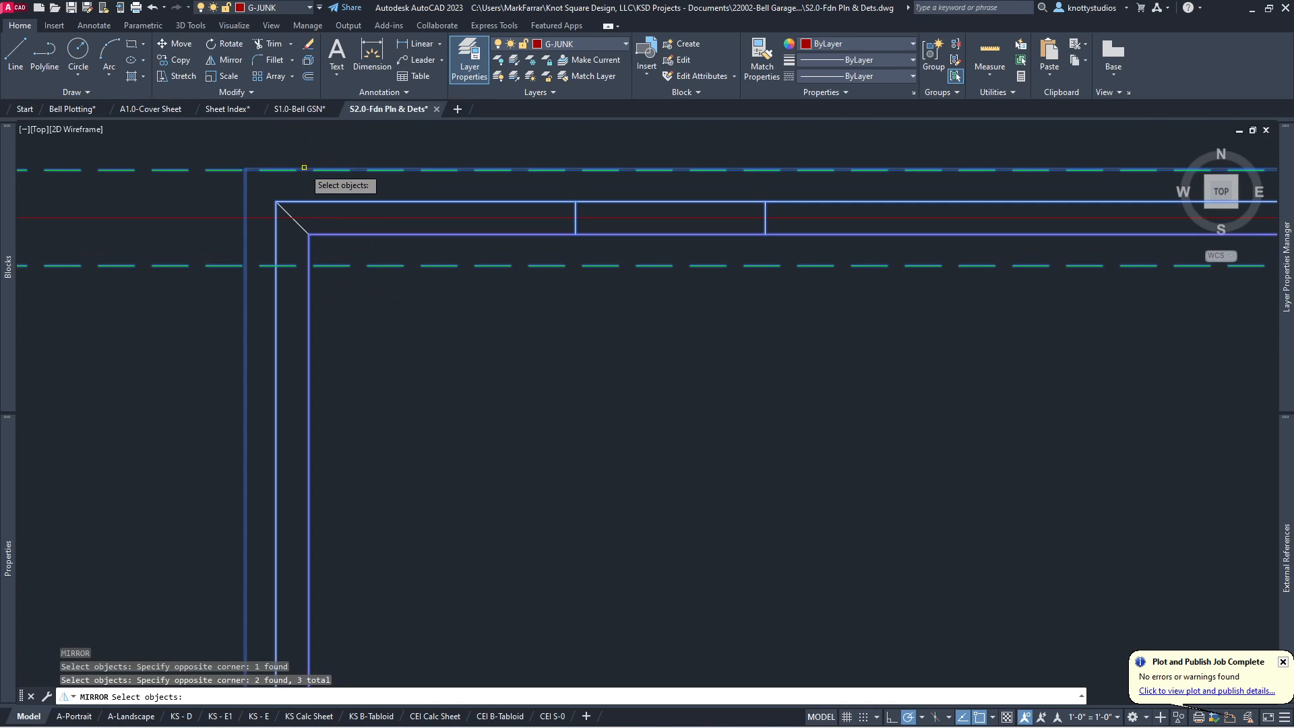
shift+click(266, 192)
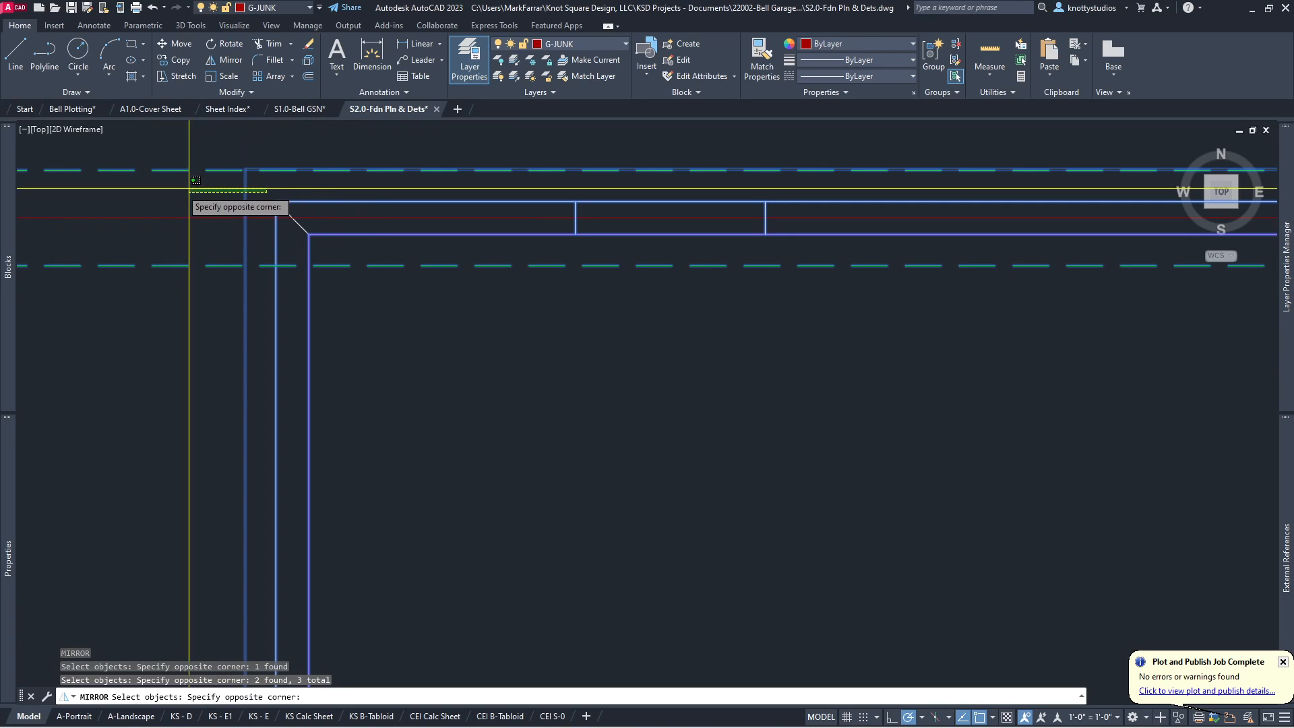
shift+click(149, 190)
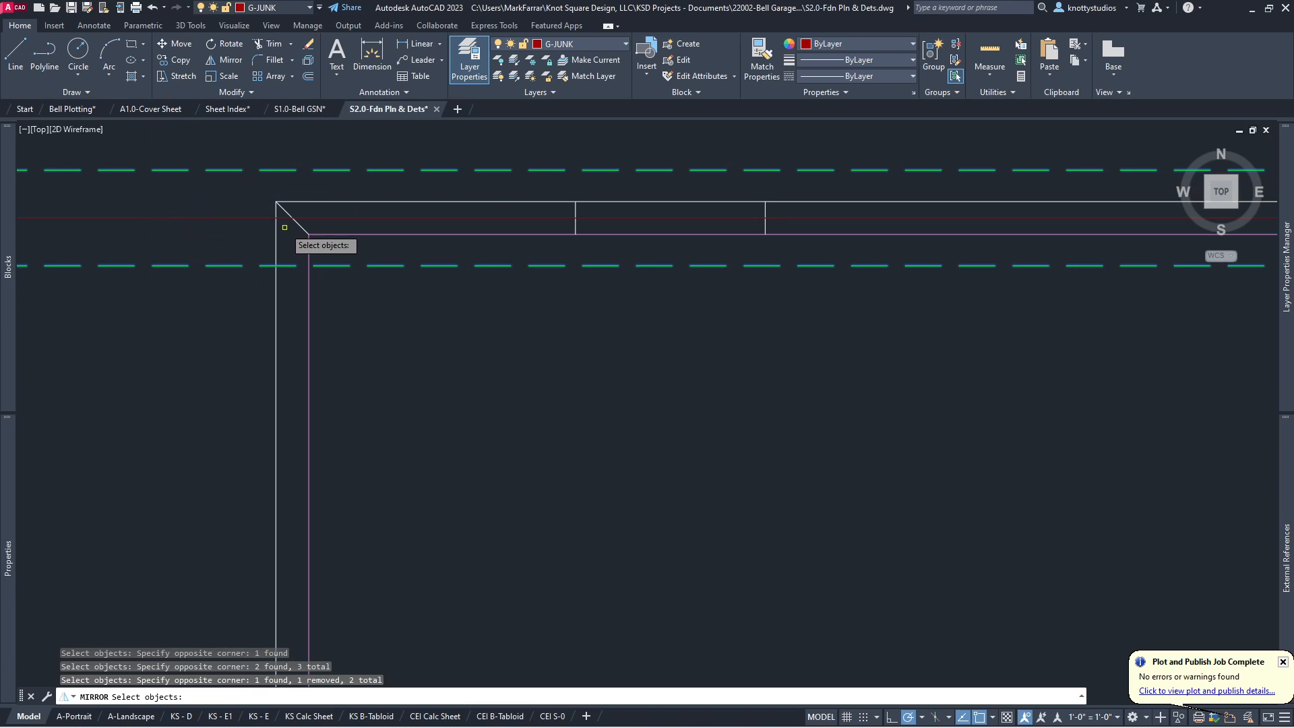
key(Return)
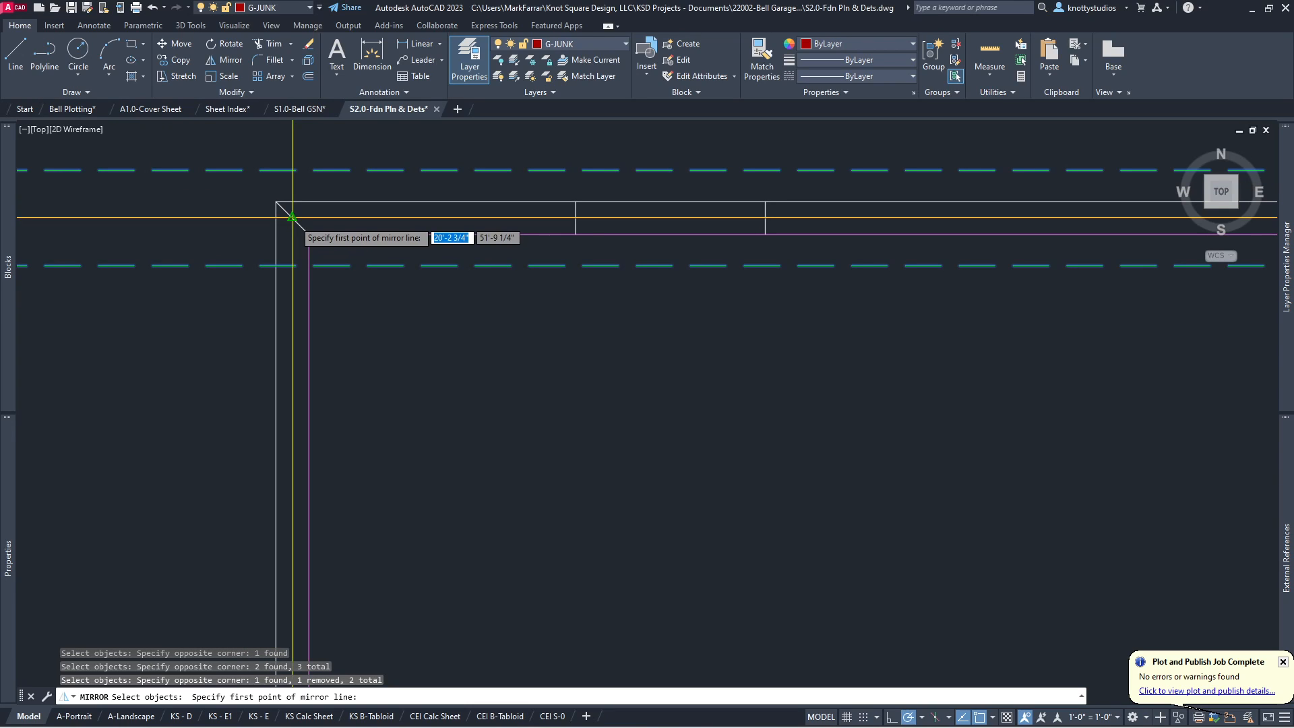
click(277, 202)
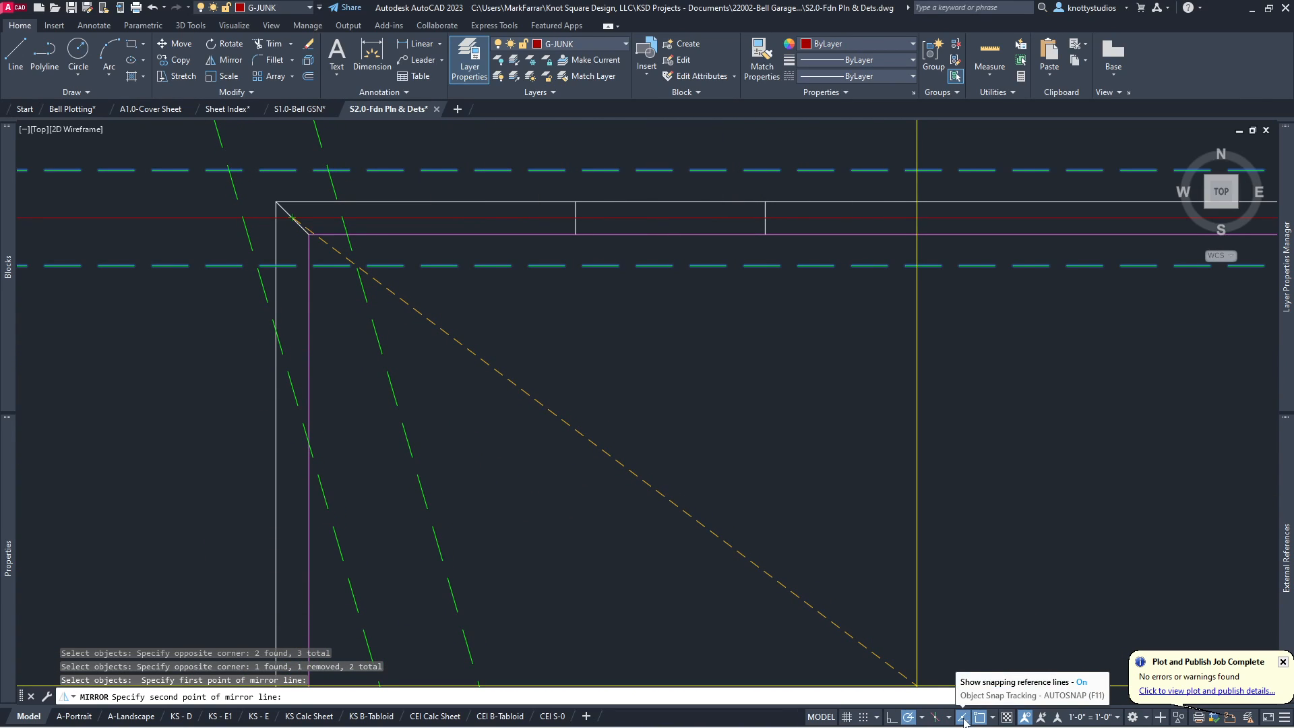
click(922, 718)
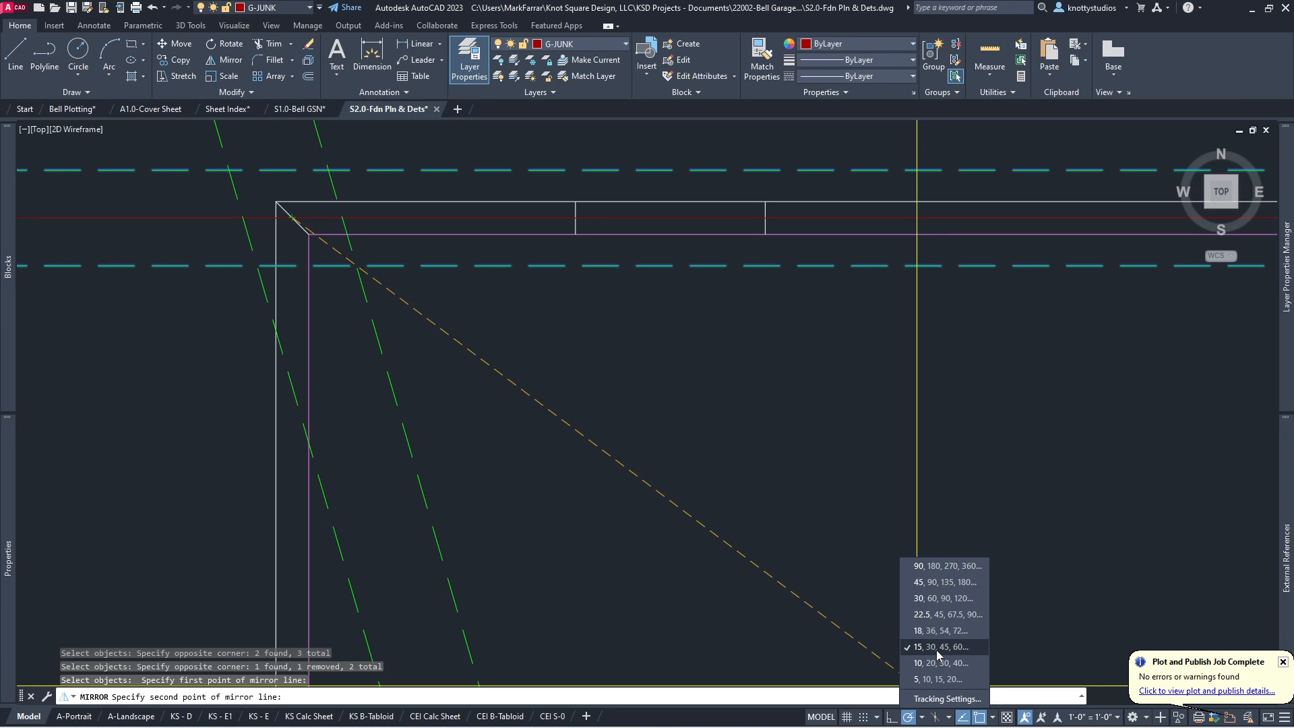
click(937, 647)
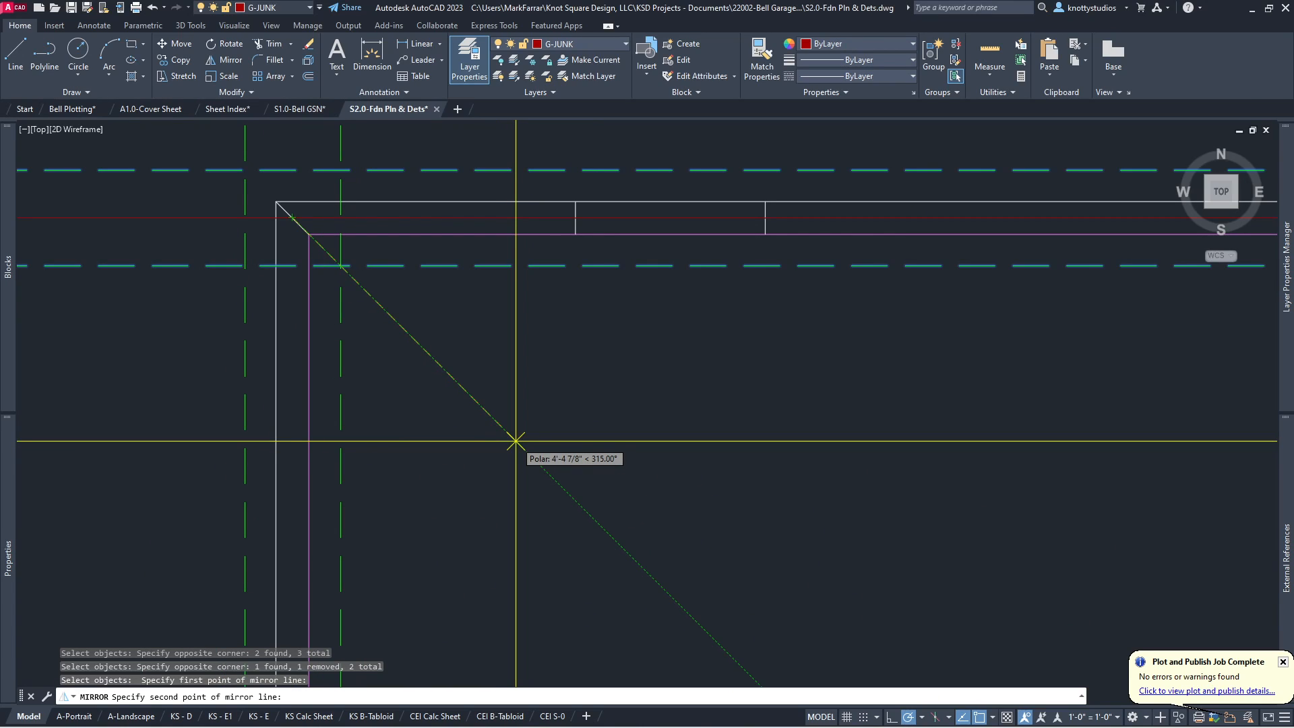
click(516, 442)
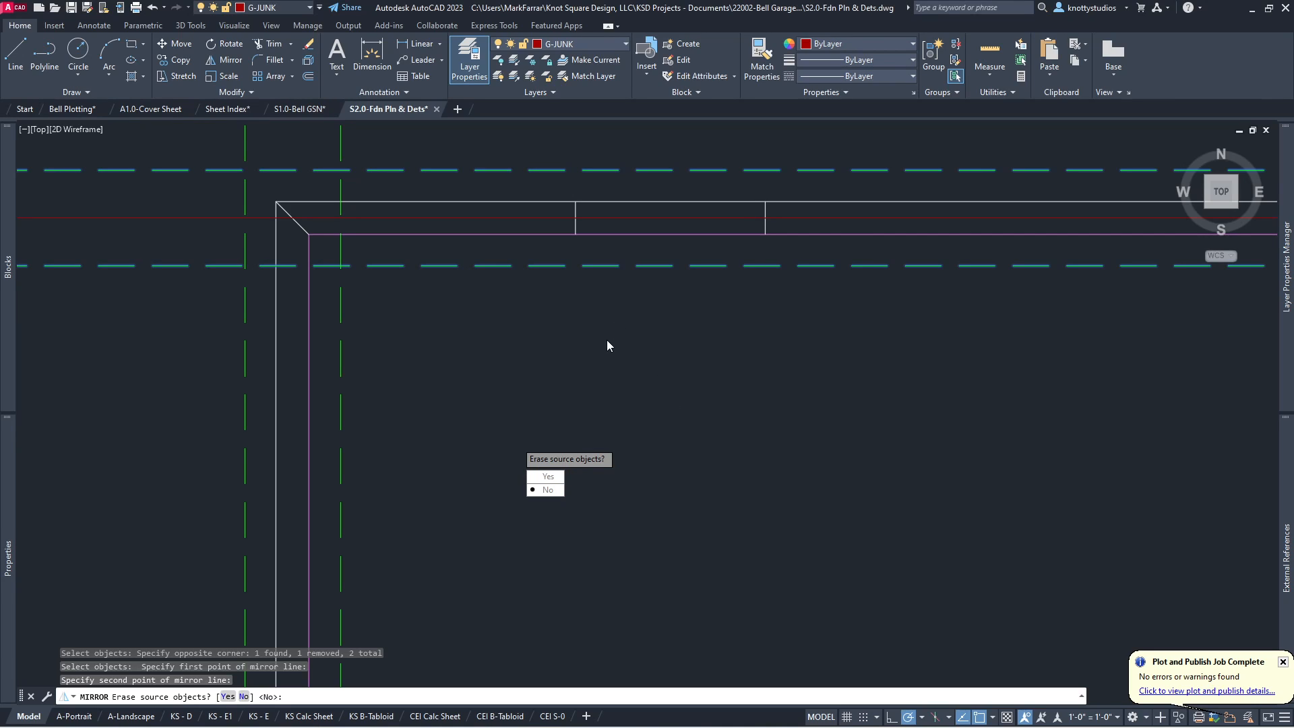
key(Return)
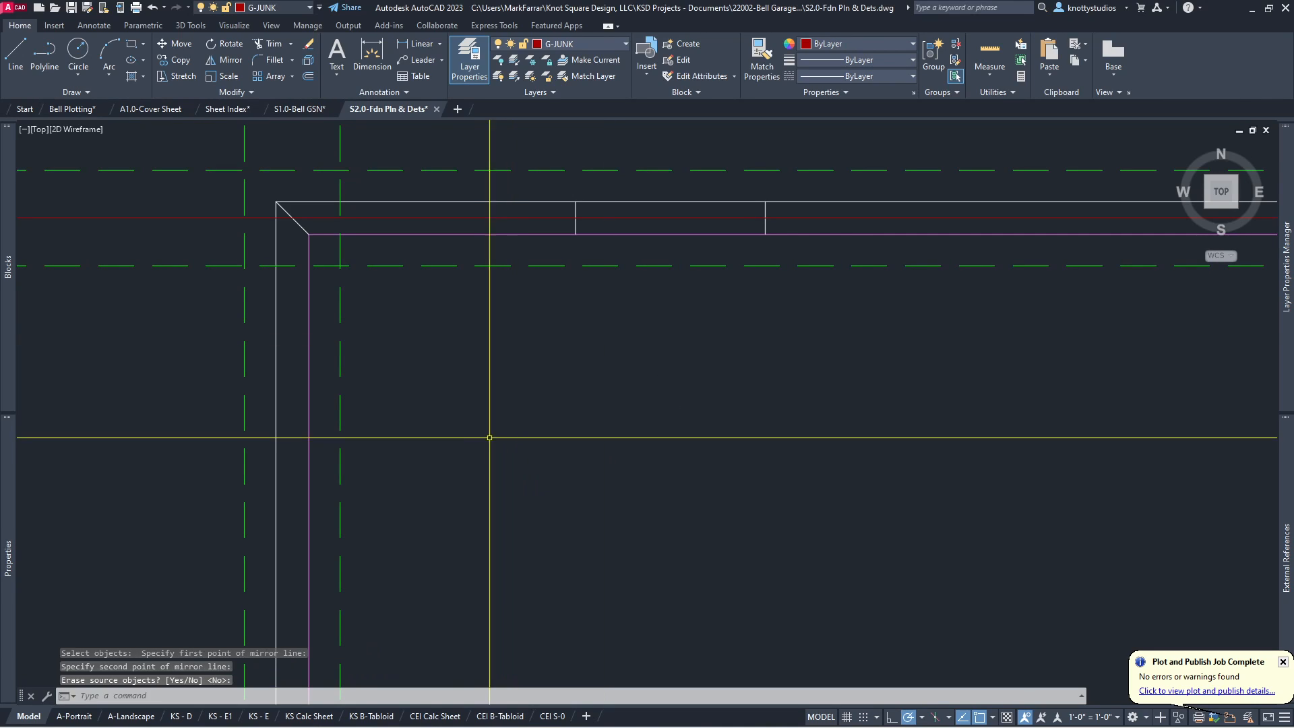
Step: Erase the red horizontal construction line running through the north wall
scroll(390, 387, down, 5)
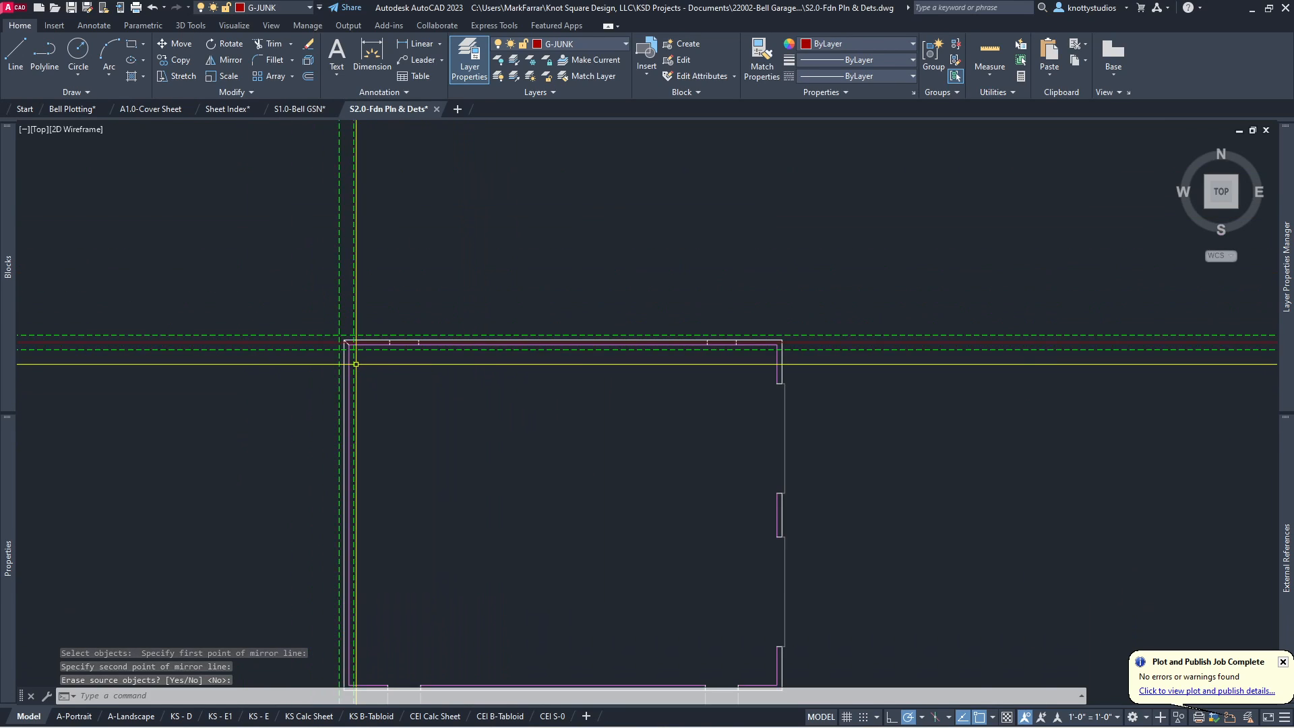
scroll(432, 415, up, 4)
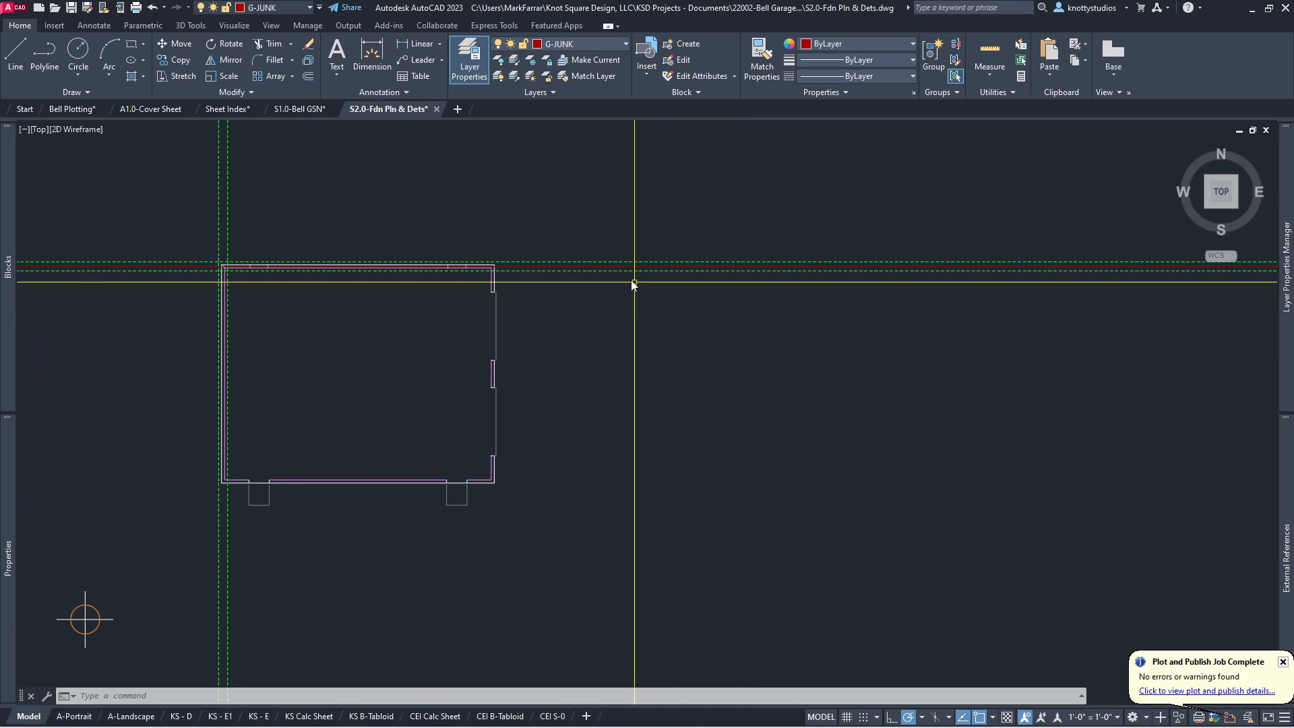
text(e)
key(Return)
key(Return)
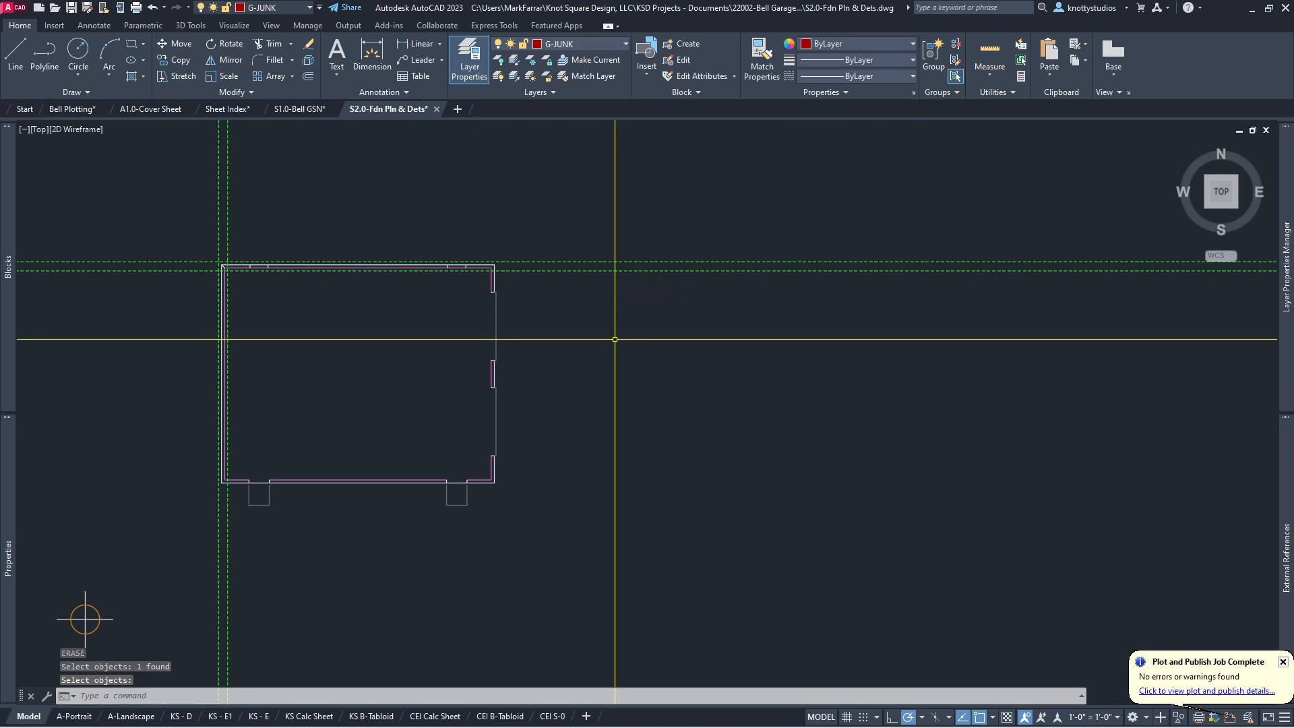
Step: Mirror the two north footing lines to the south wall about a horizontal axis through the middle of the east wall, keeping the originals
text(mi)
key(Return)
click(613, 338)
click(593, 201)
key(Return)
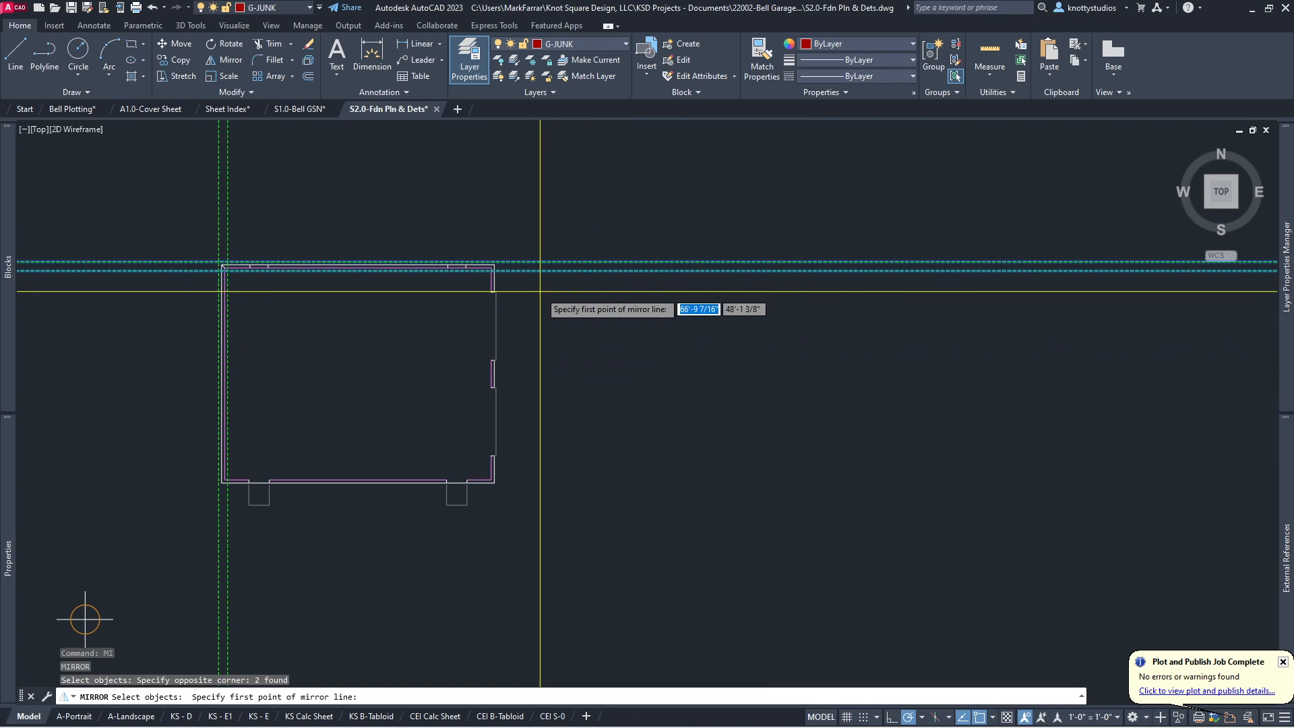
click(494, 372)
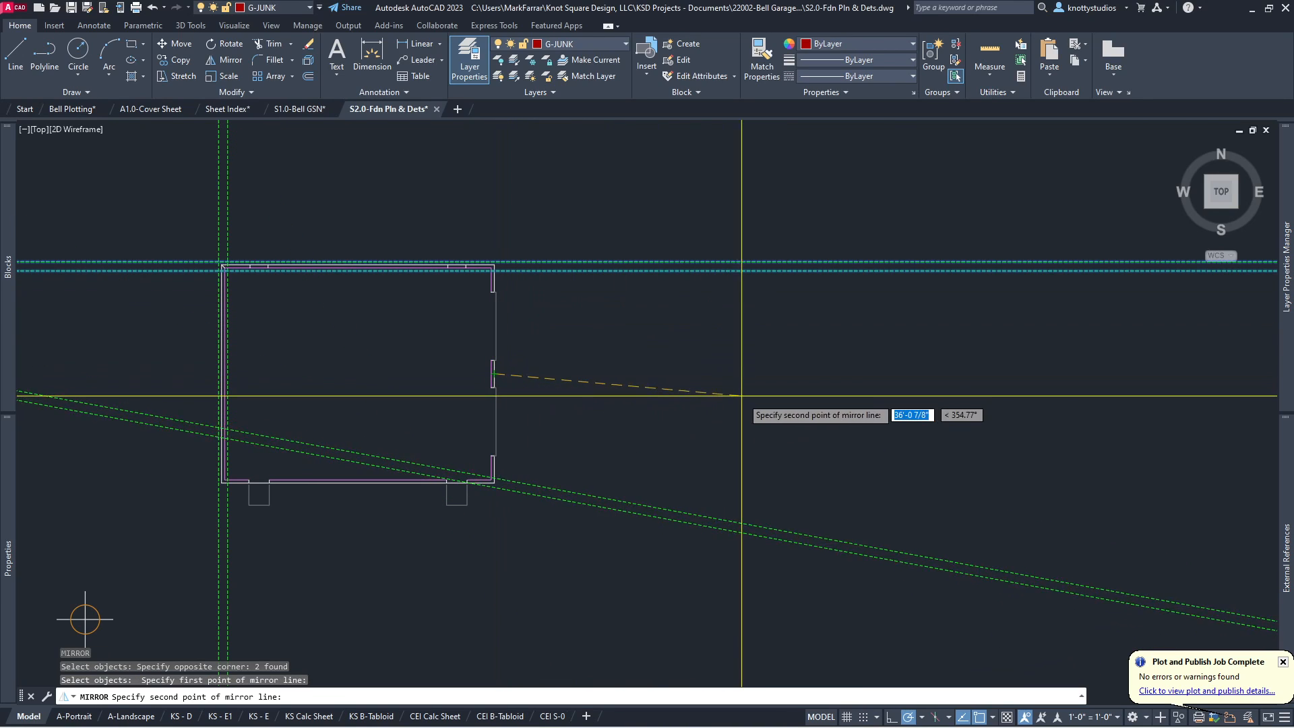
click(913, 369)
key(Return)
Step: Mirror the two west footing lines to the east wall about a vertical axis through the south wall's midpoint, keeping the originals
key(Return)
click(236, 545)
click(191, 536)
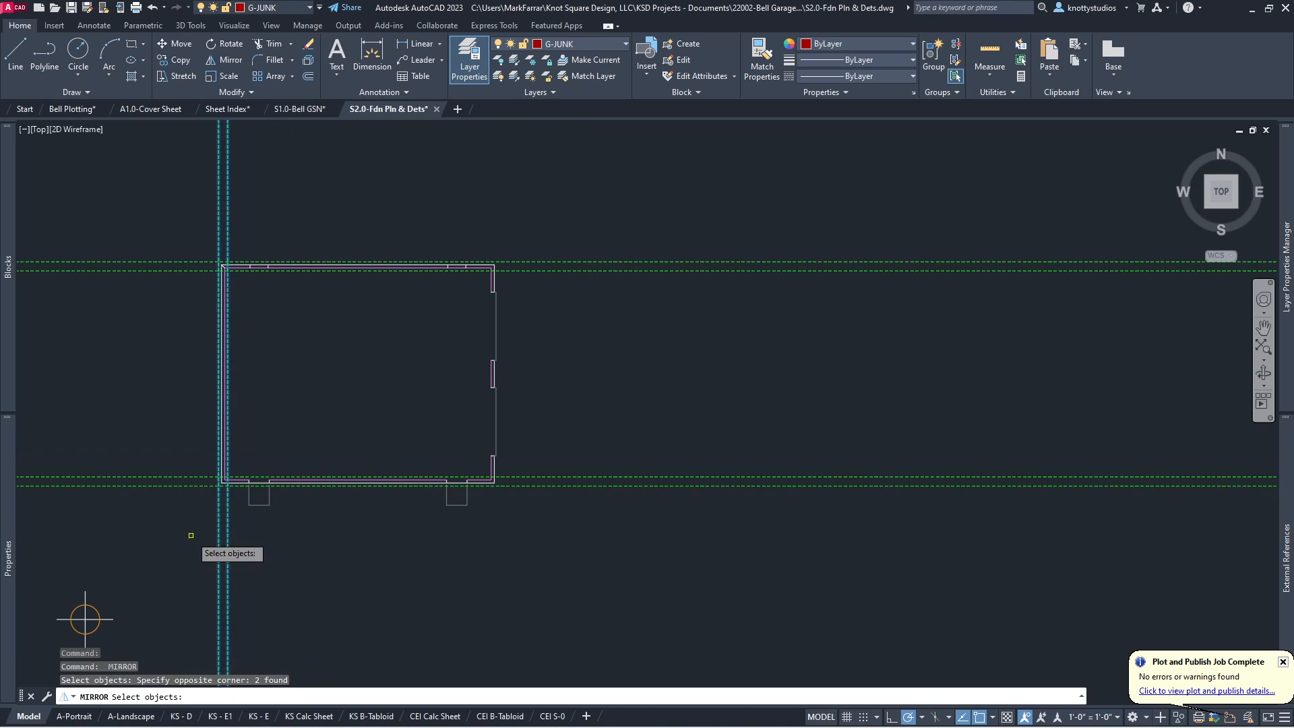
key(Return)
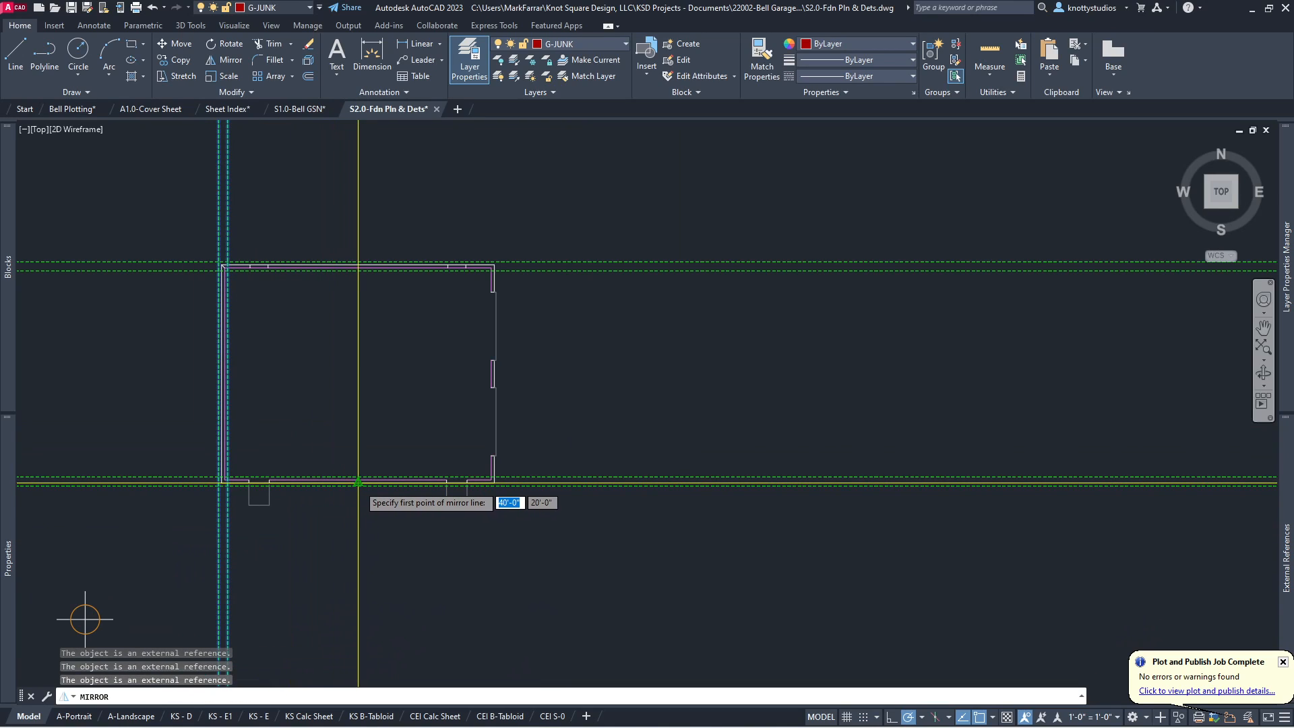
click(358, 483)
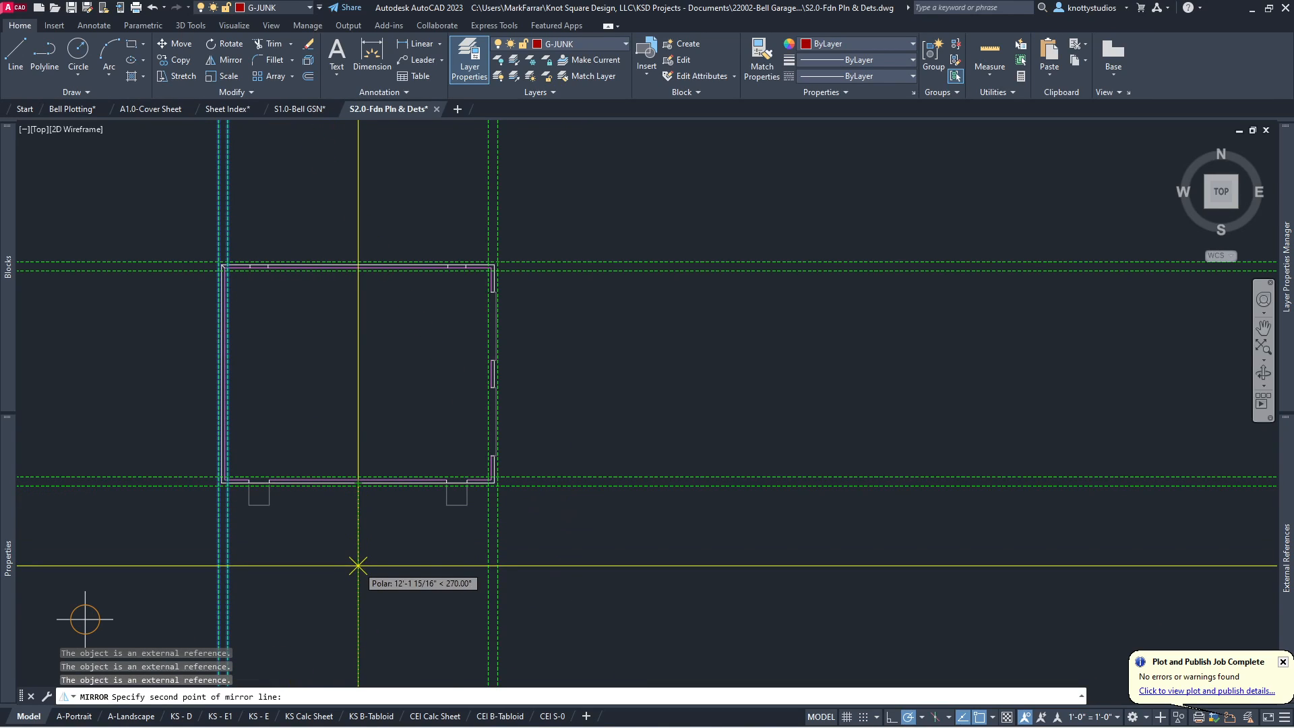
click(358, 566)
key(Return)
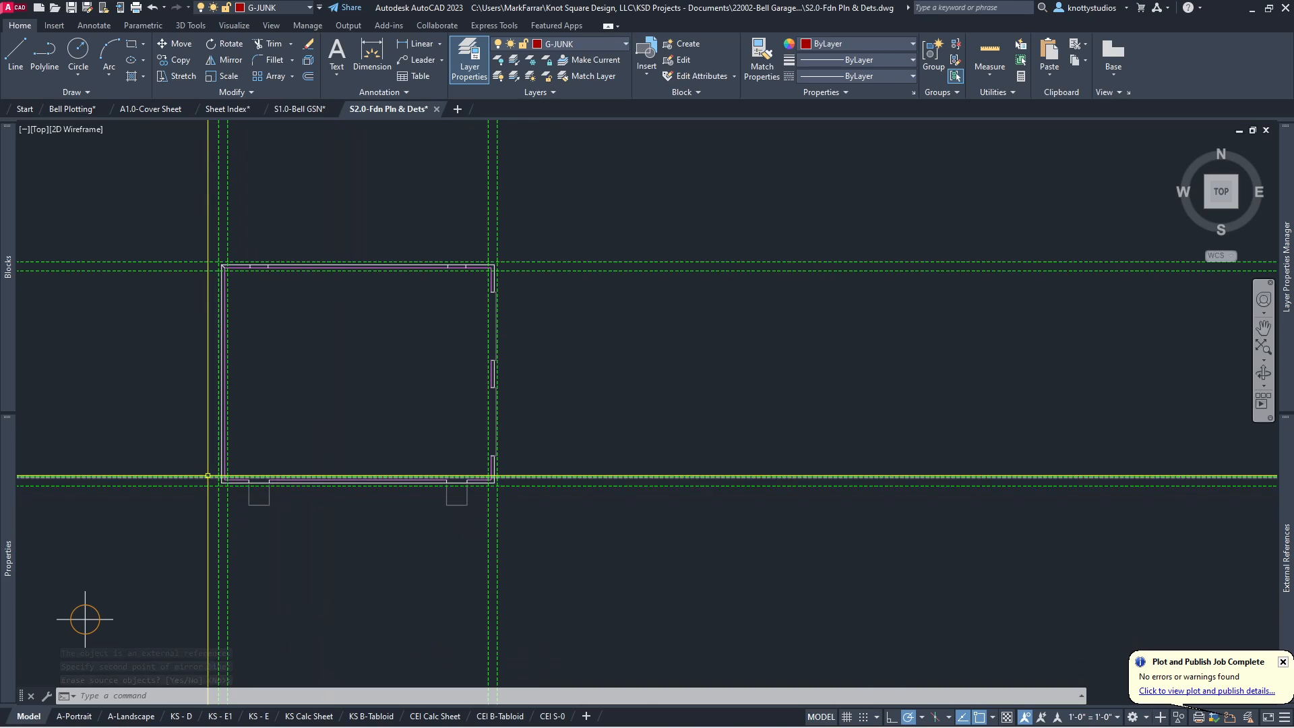
Step: Chamfer the inner and outer footing lines with zero distances to form square corners at the garage's southwest corner
scroll(208, 476, up, 8)
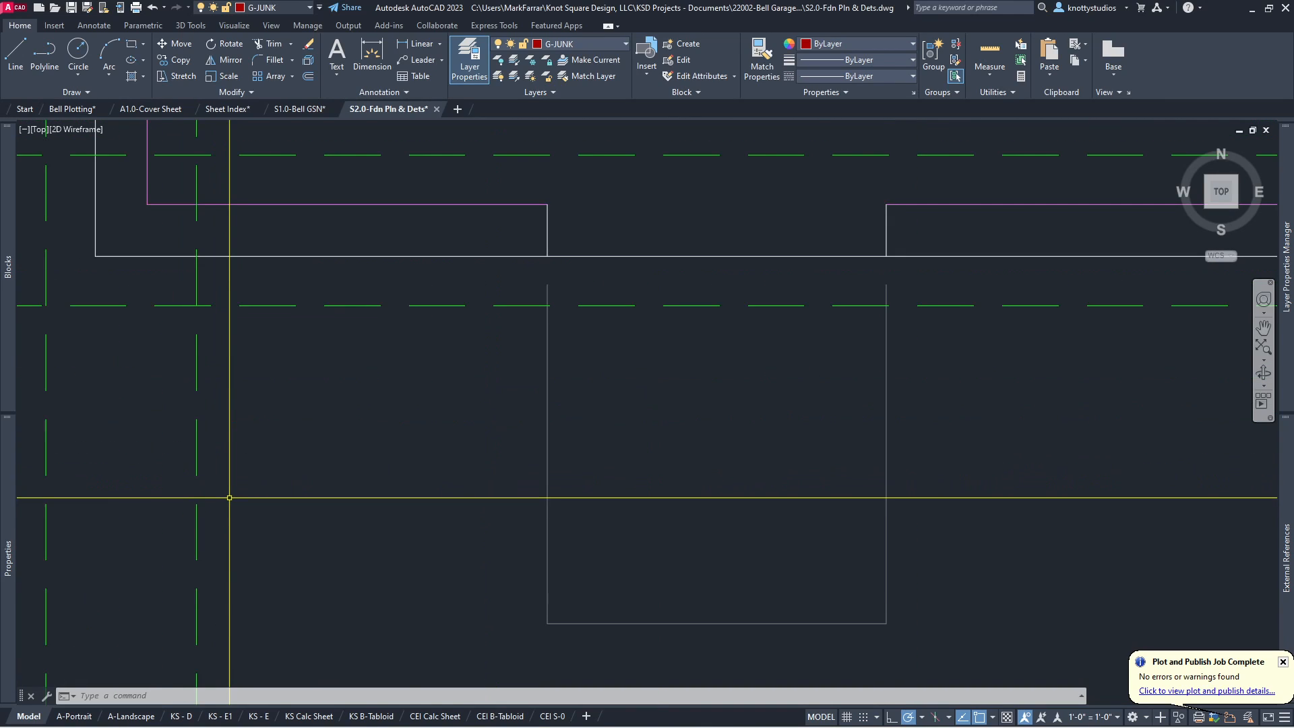
scroll(200, 368, up, 4)
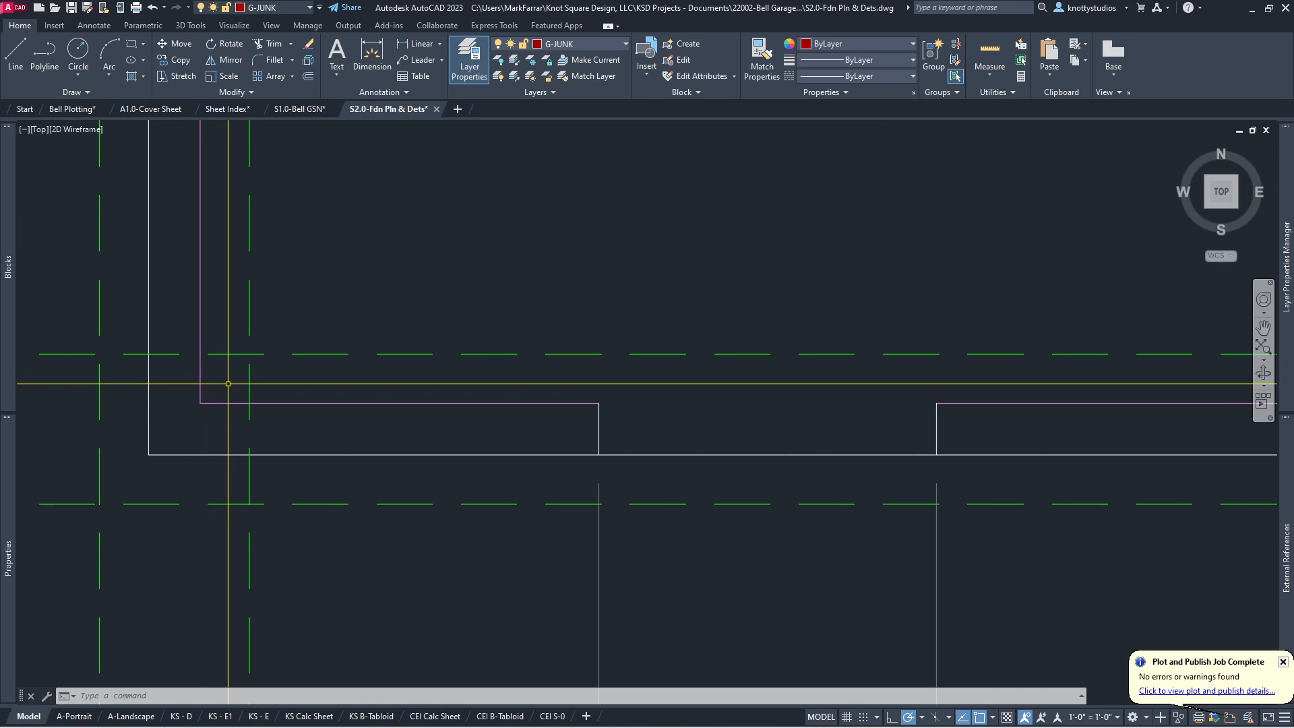
text(A)
key(Return)
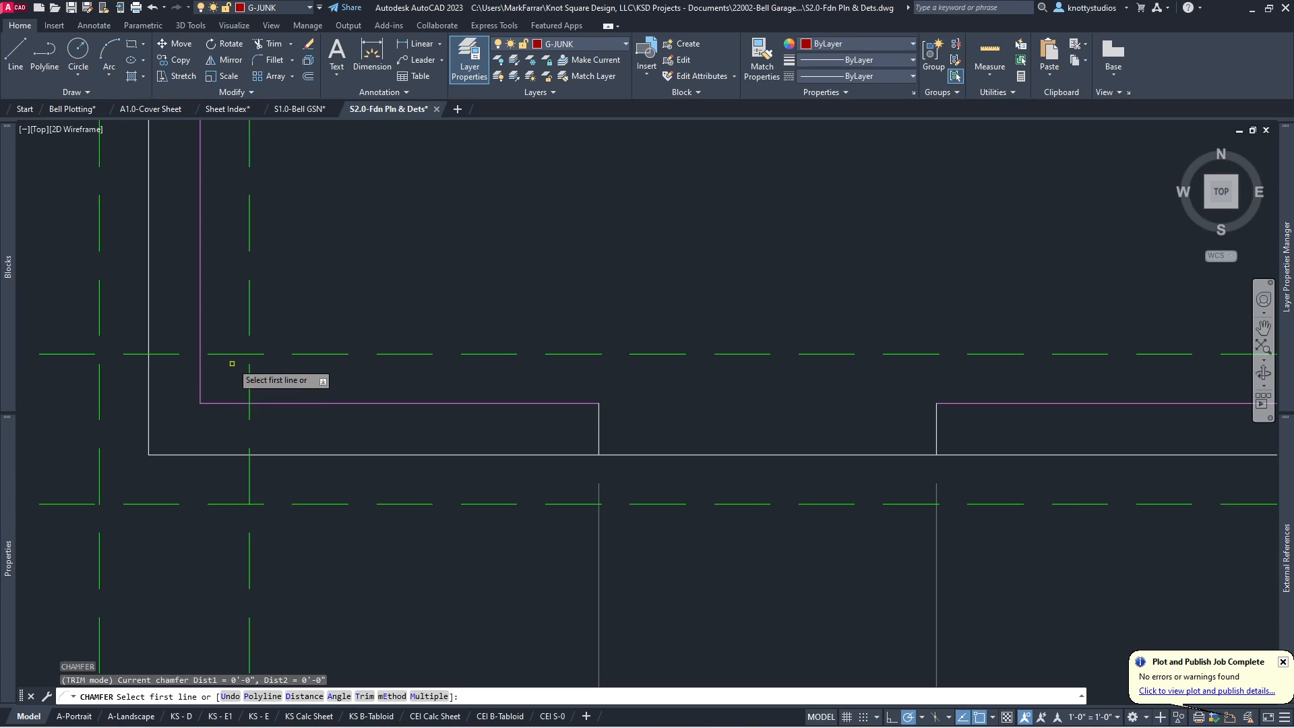
click(249, 303)
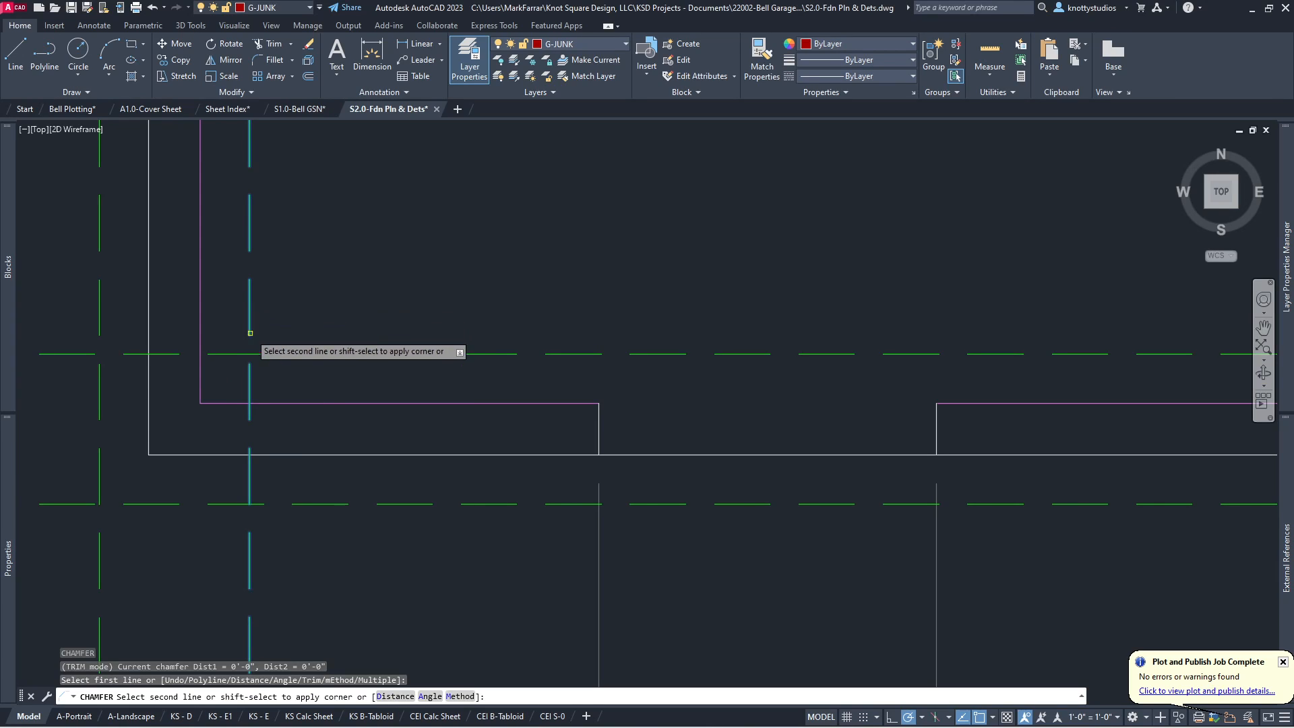
click(313, 354)
key(Return)
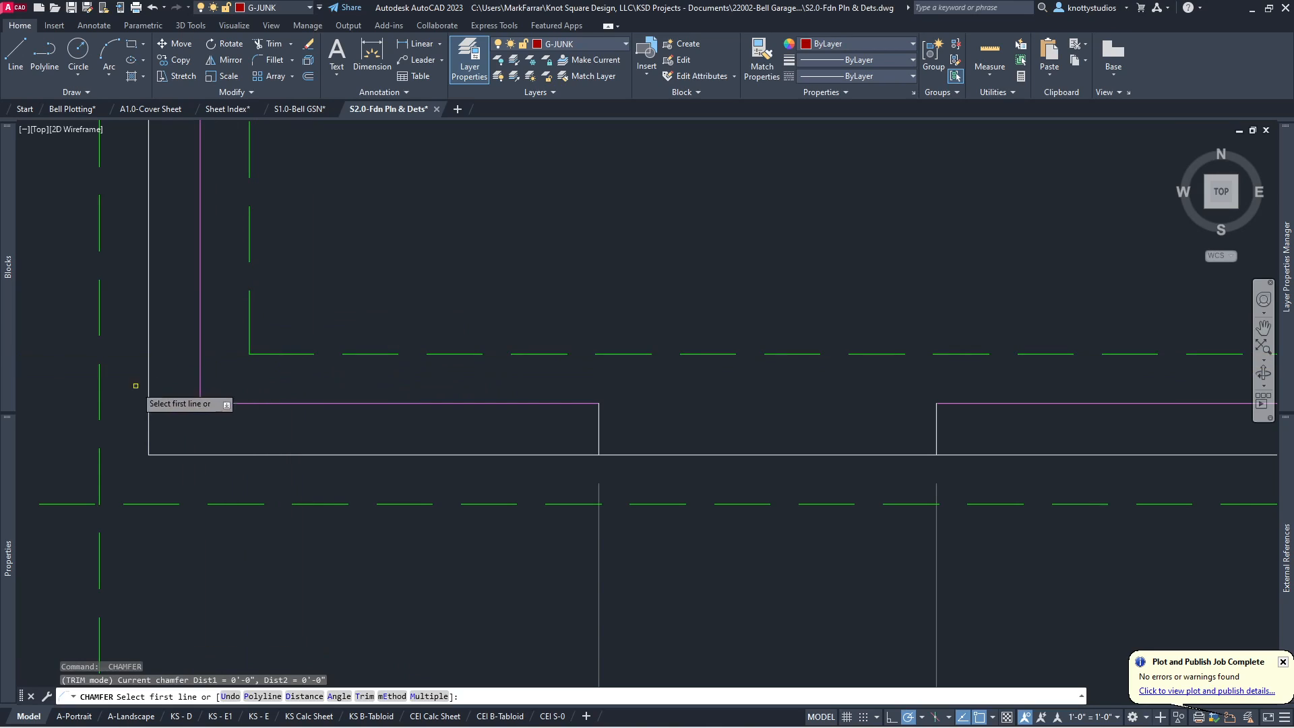
click(101, 405)
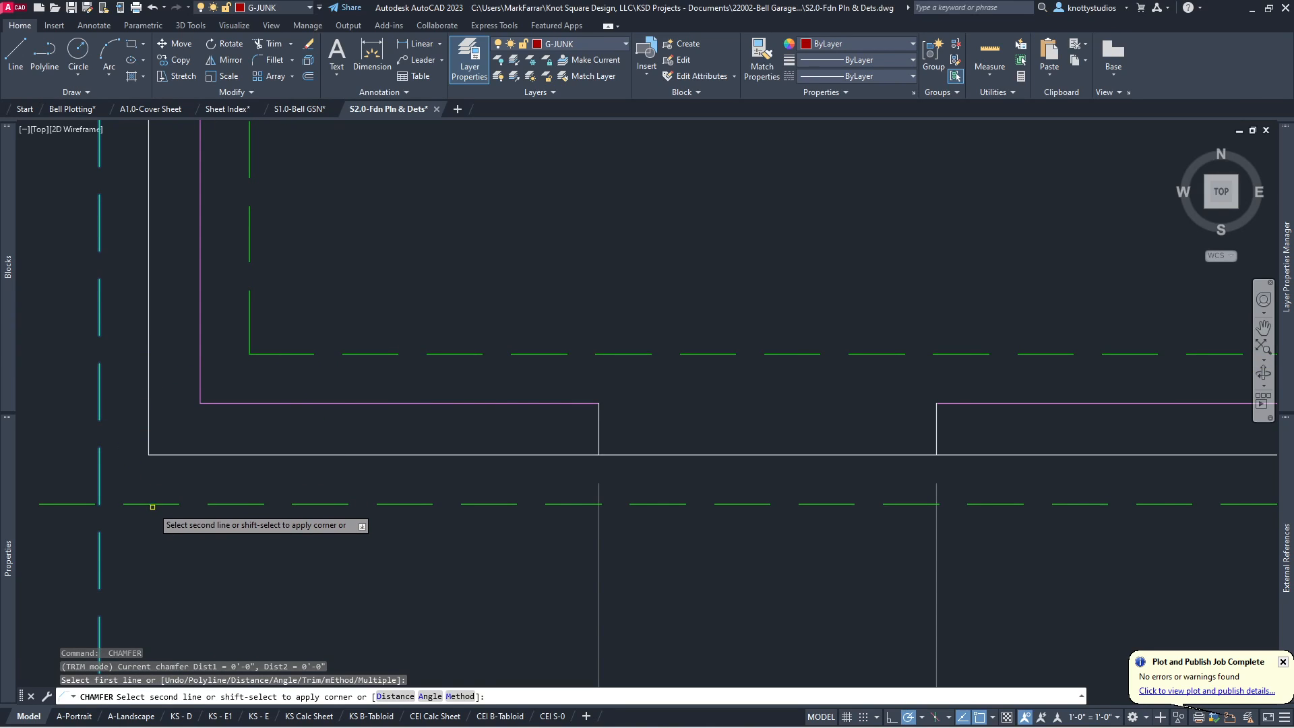
click(154, 503)
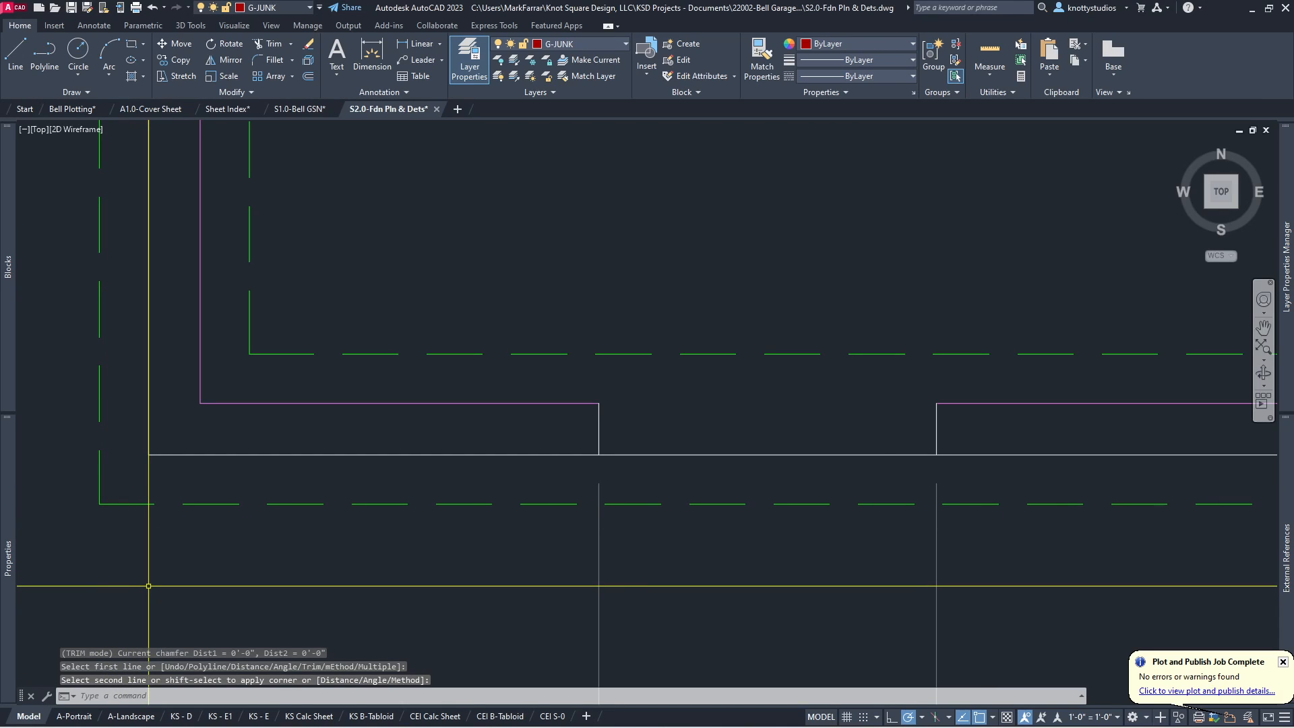
Step: Chamfer the inner and outer footing lines with zero distances to form square corners at the garage's northeast corner
key(space)
scroll(148, 586, down, 2)
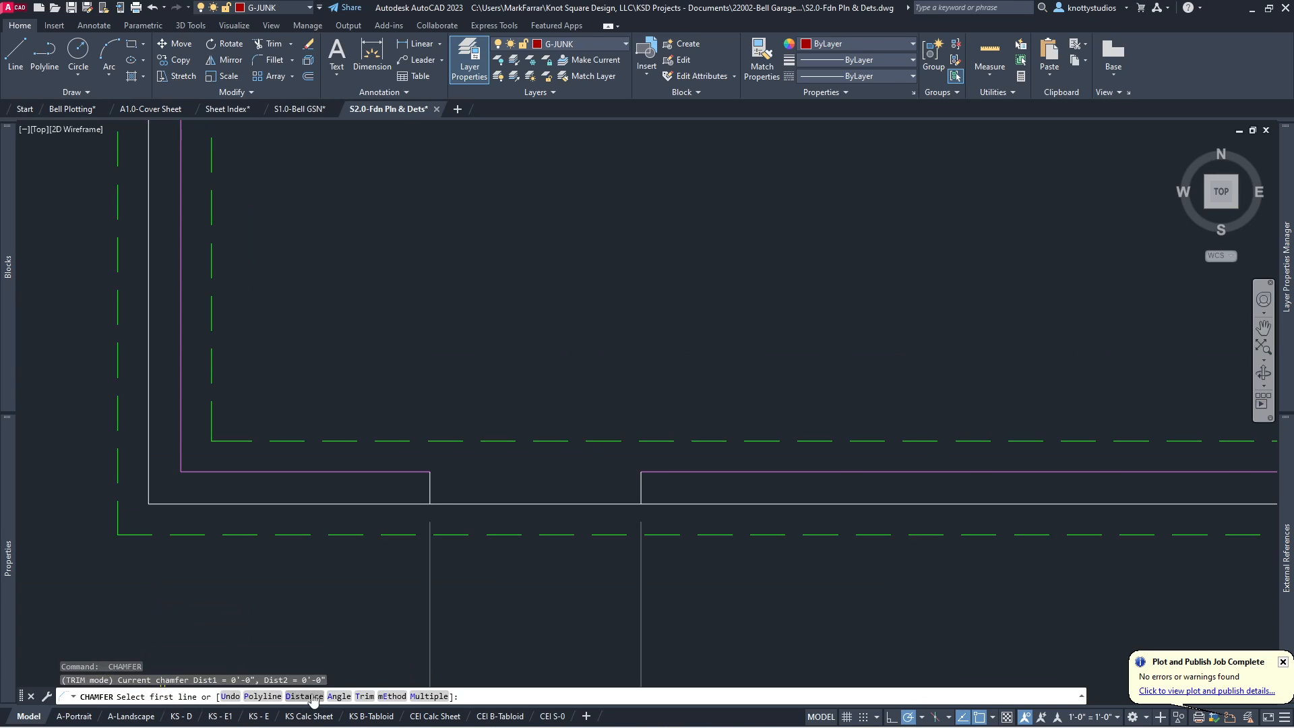
scroll(166, 602, down, 5)
scroll(222, 555, up, 6)
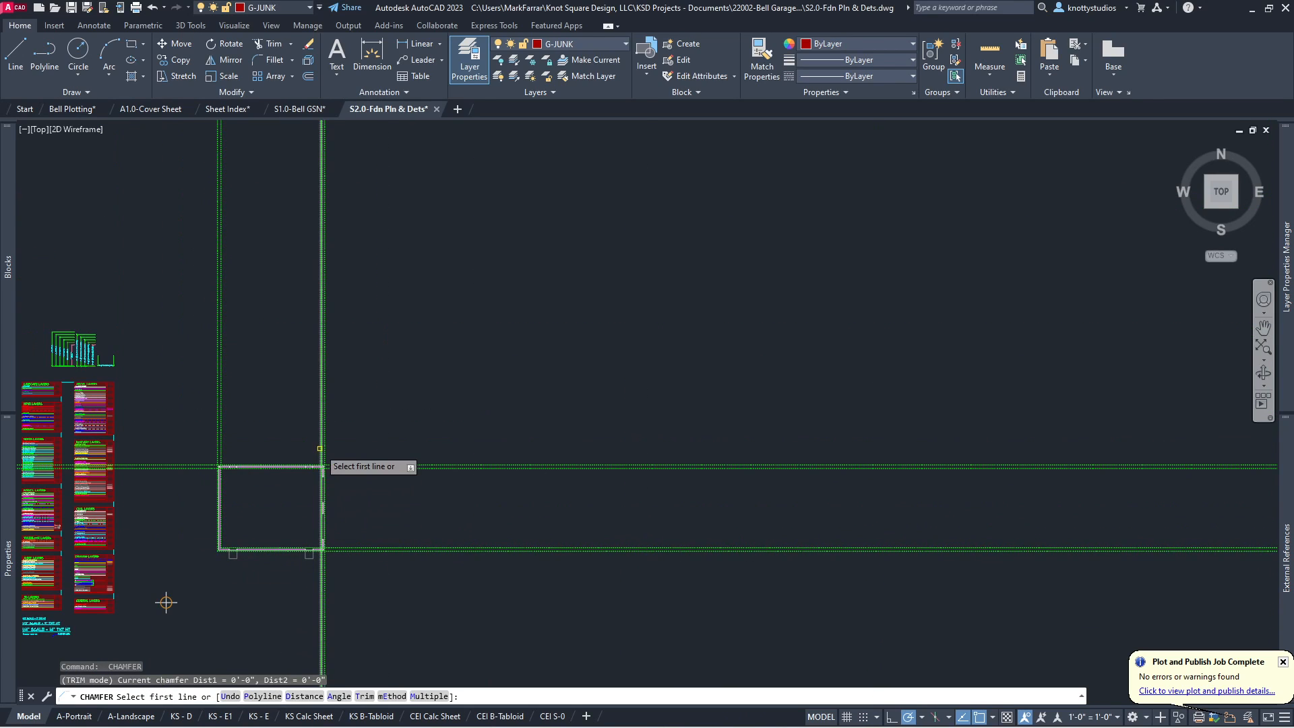
scroll(274, 574, up, 3)
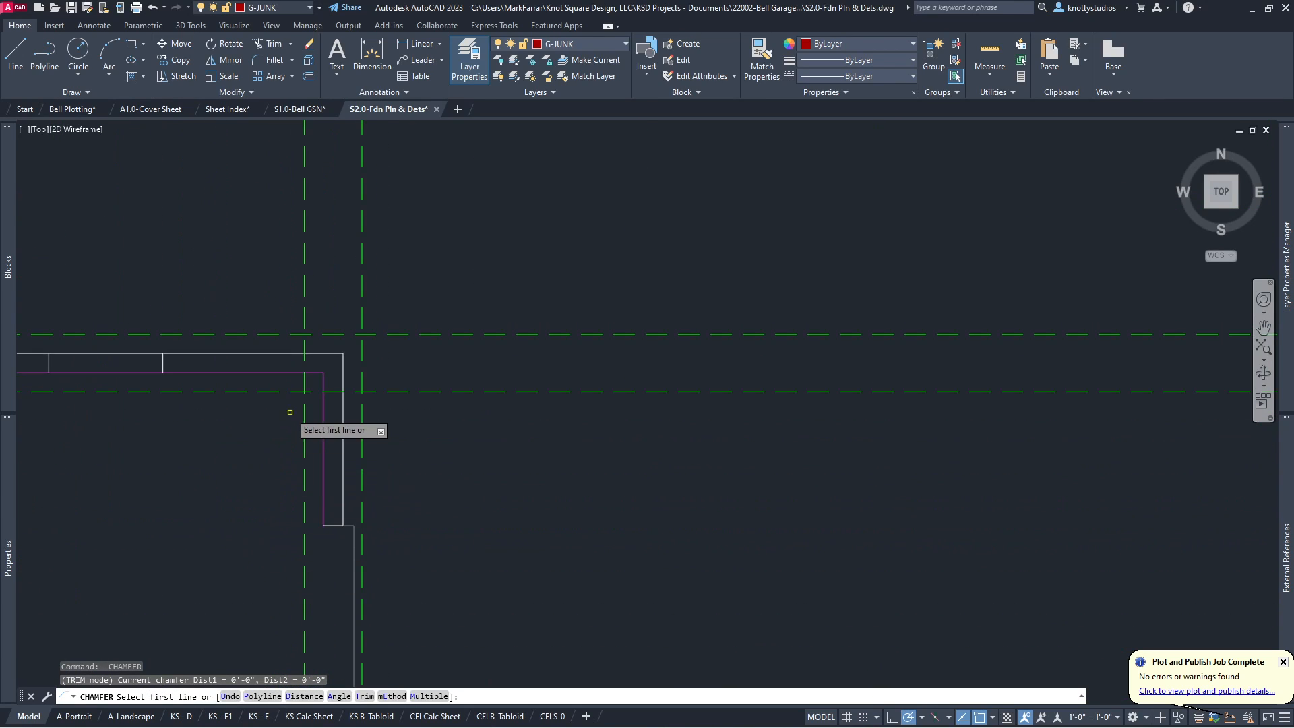
click(301, 391)
click(302, 406)
key(Return)
text(D)
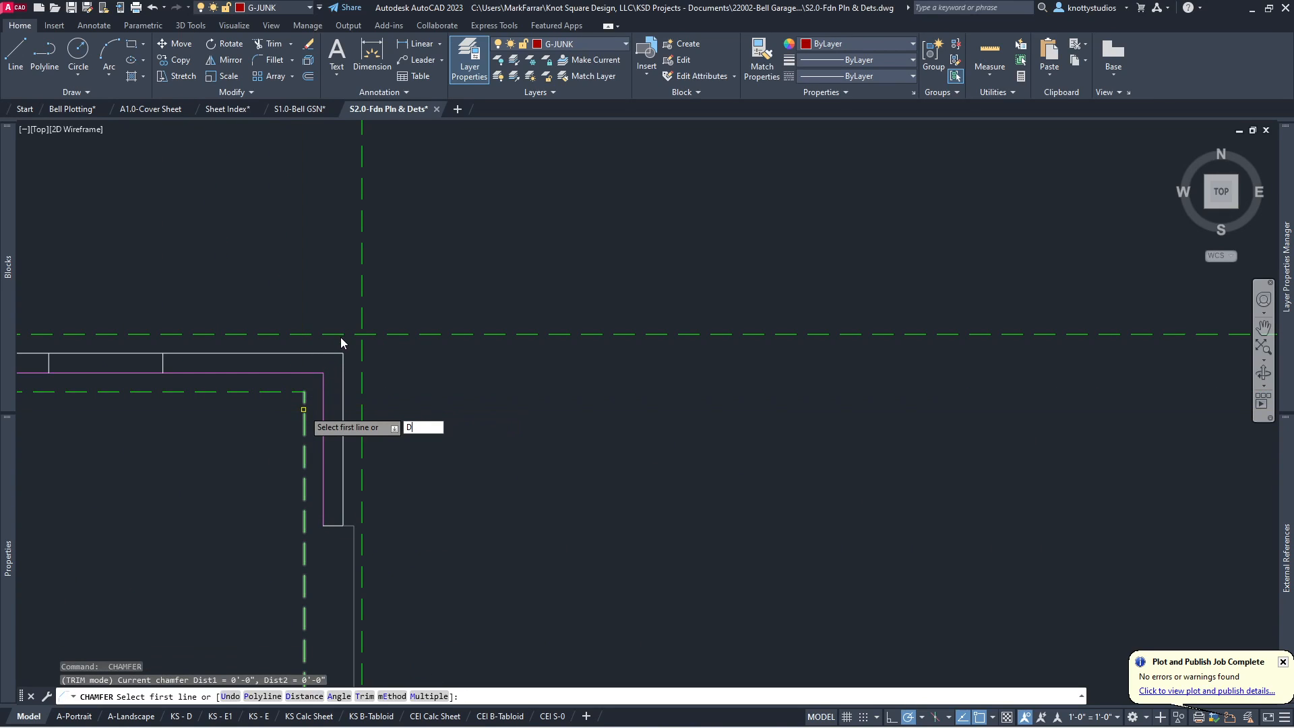
key(Escape)
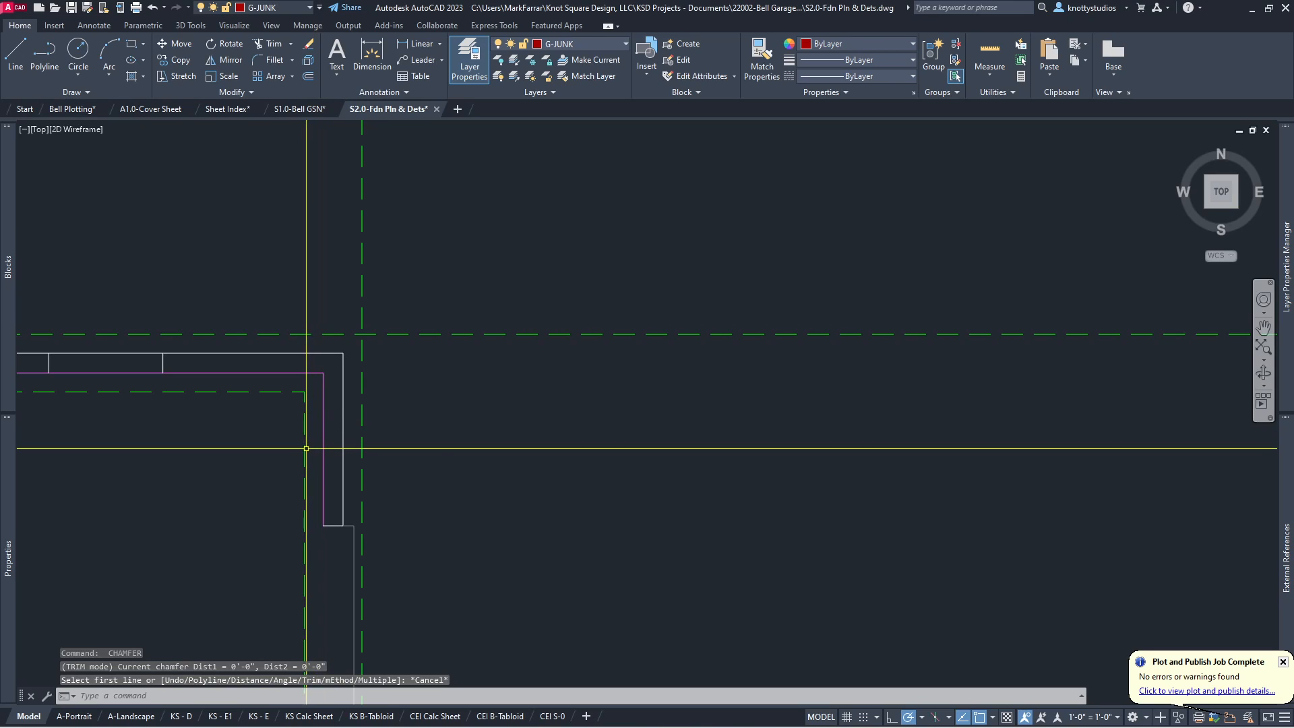
key(Return)
click(359, 334)
click(363, 355)
Step: Chamfer the outer and inner footing lines with zero distances to form square corners at the garage's northwest corner
key(Return)
scroll(418, 377, down, 6)
scroll(314, 378, up, 7)
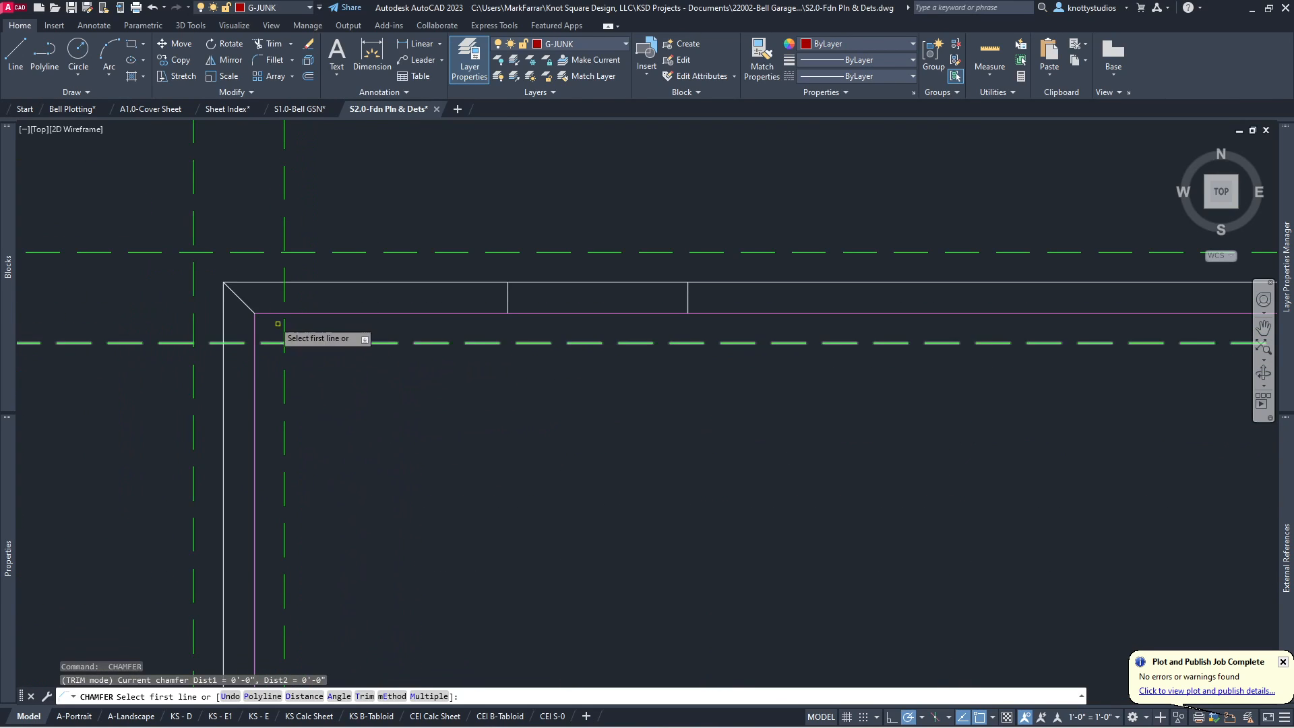
click(195, 268)
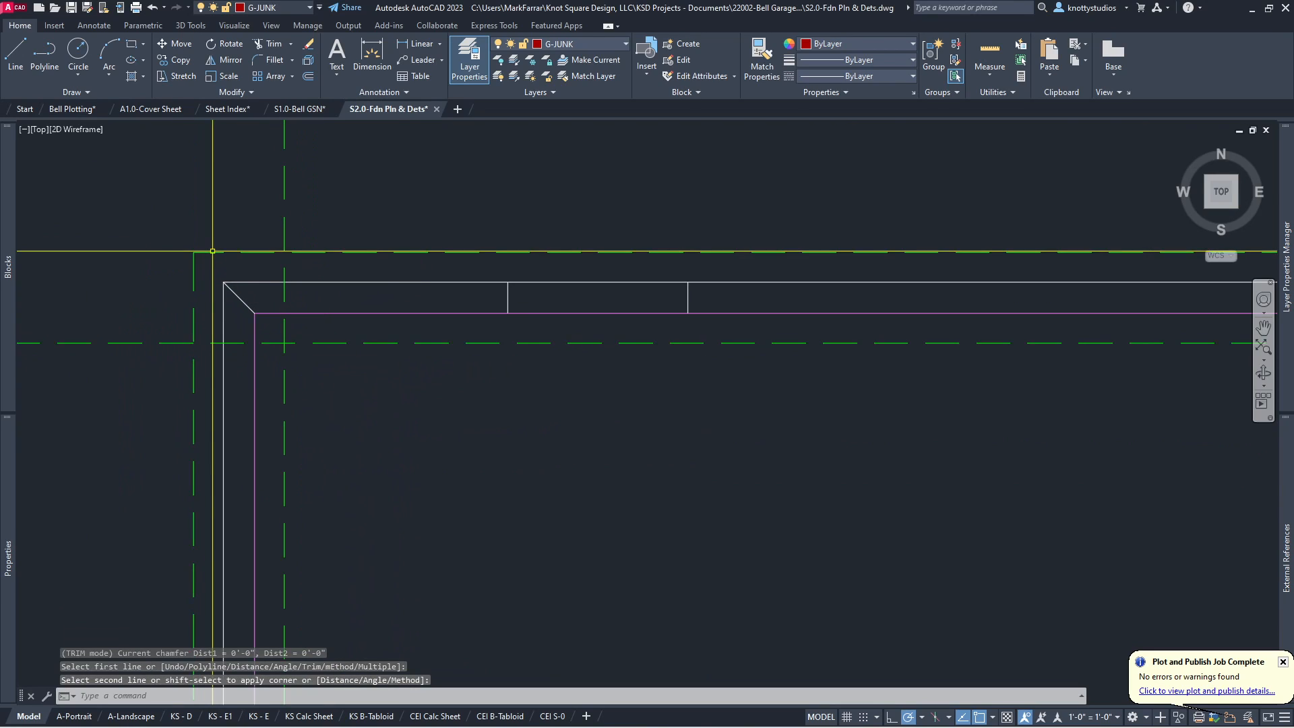
click(212, 251)
key(Return)
click(317, 344)
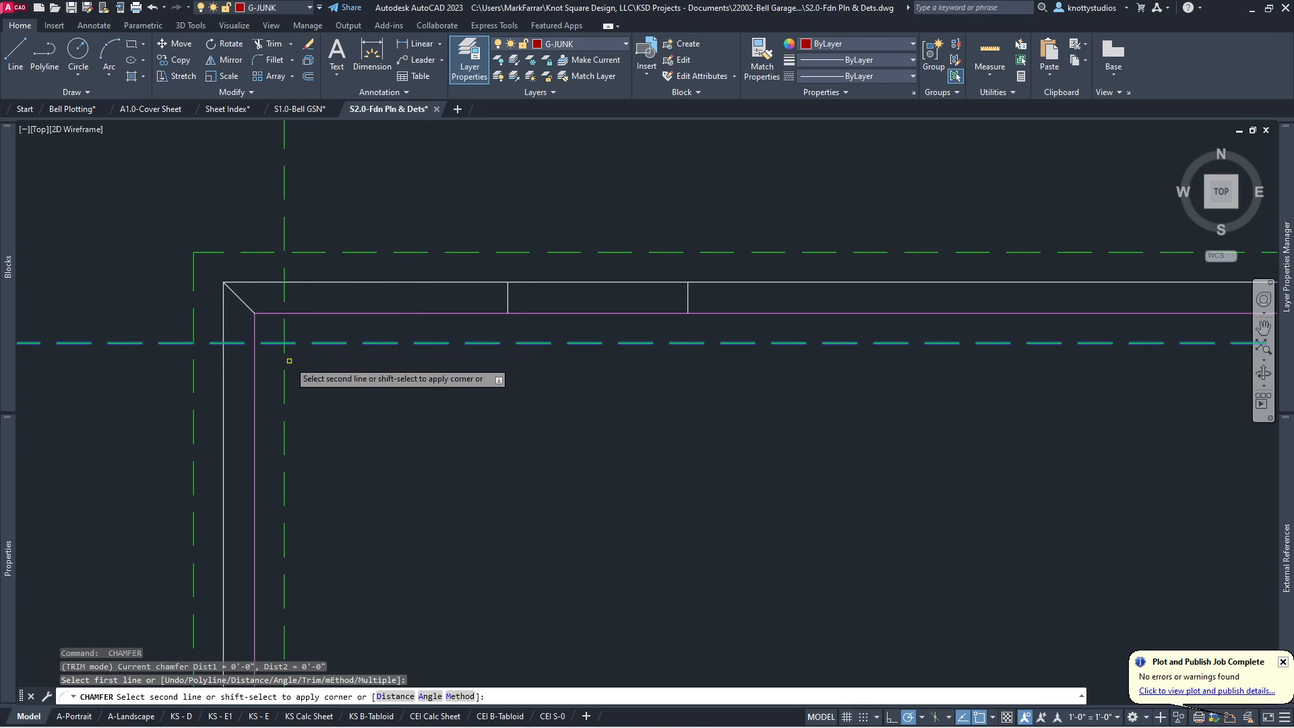
click(283, 377)
Step: Chamfer the inner and outer footing lines with zero distances to form square corners at the garage's southeast corner
key(Return)
scroll(323, 340, down, 7)
scroll(427, 411, up, 7)
click(546, 218)
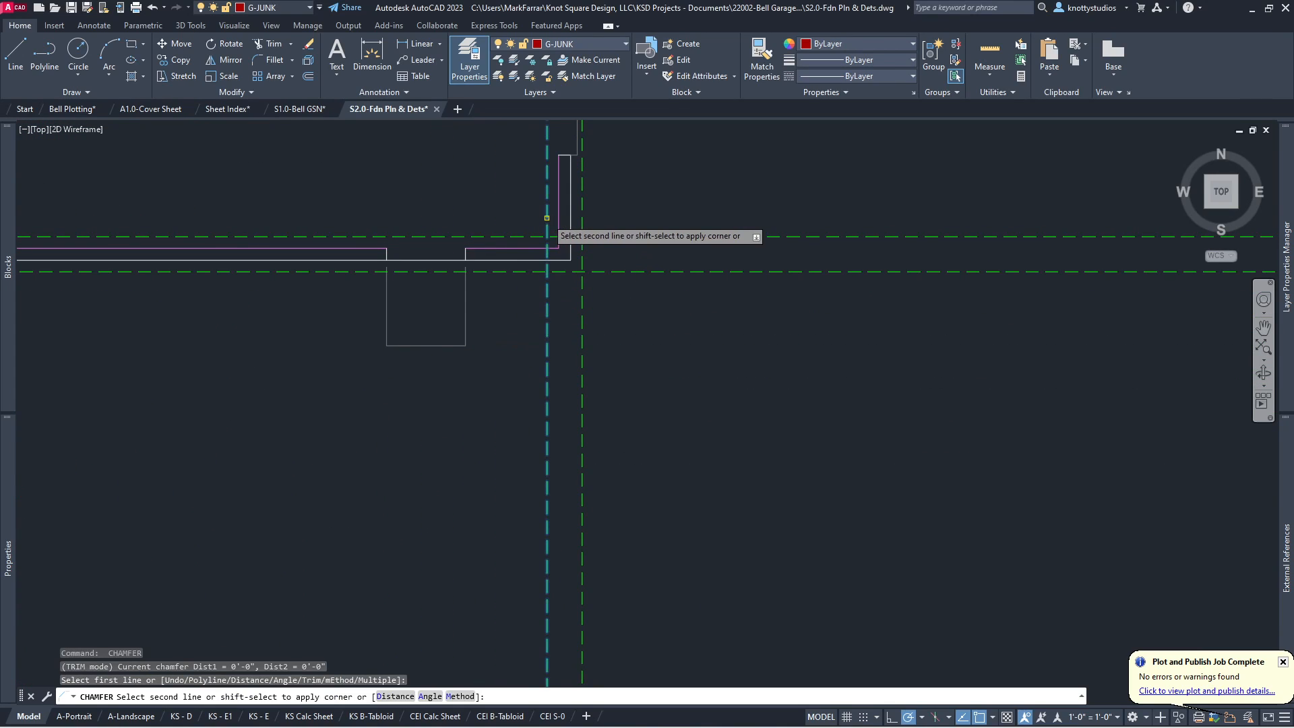
click(534, 238)
key(Return)
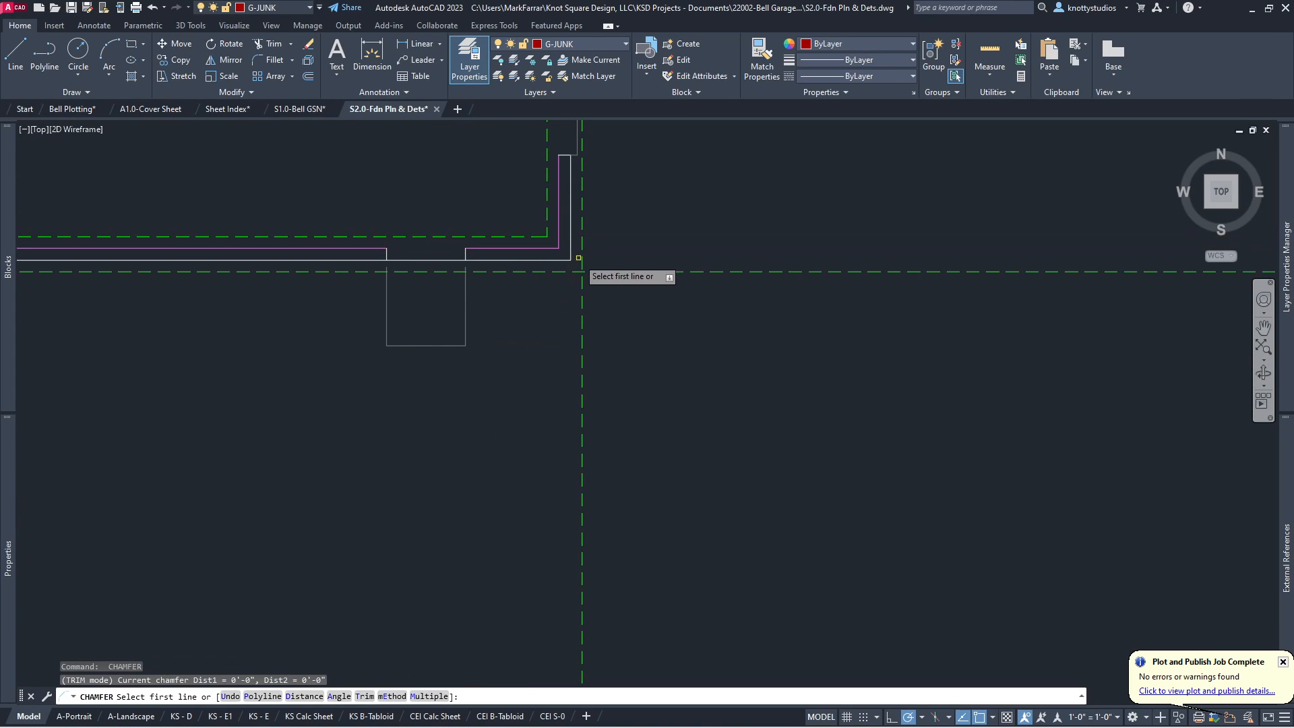
click(581, 260)
click(575, 272)
scroll(150, 598, down, 10)
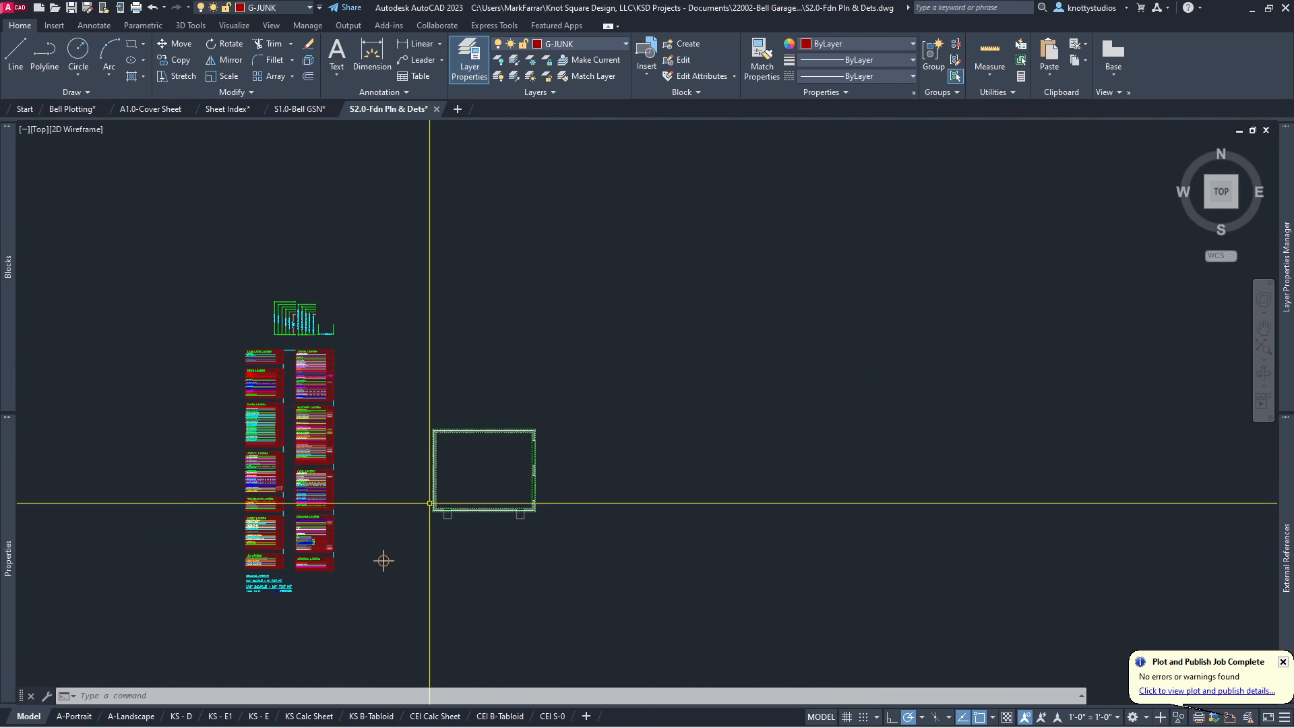
Step: Dismiss the plot and publish notification
scroll(429, 503, up, 8)
scroll(487, 485, down, 4)
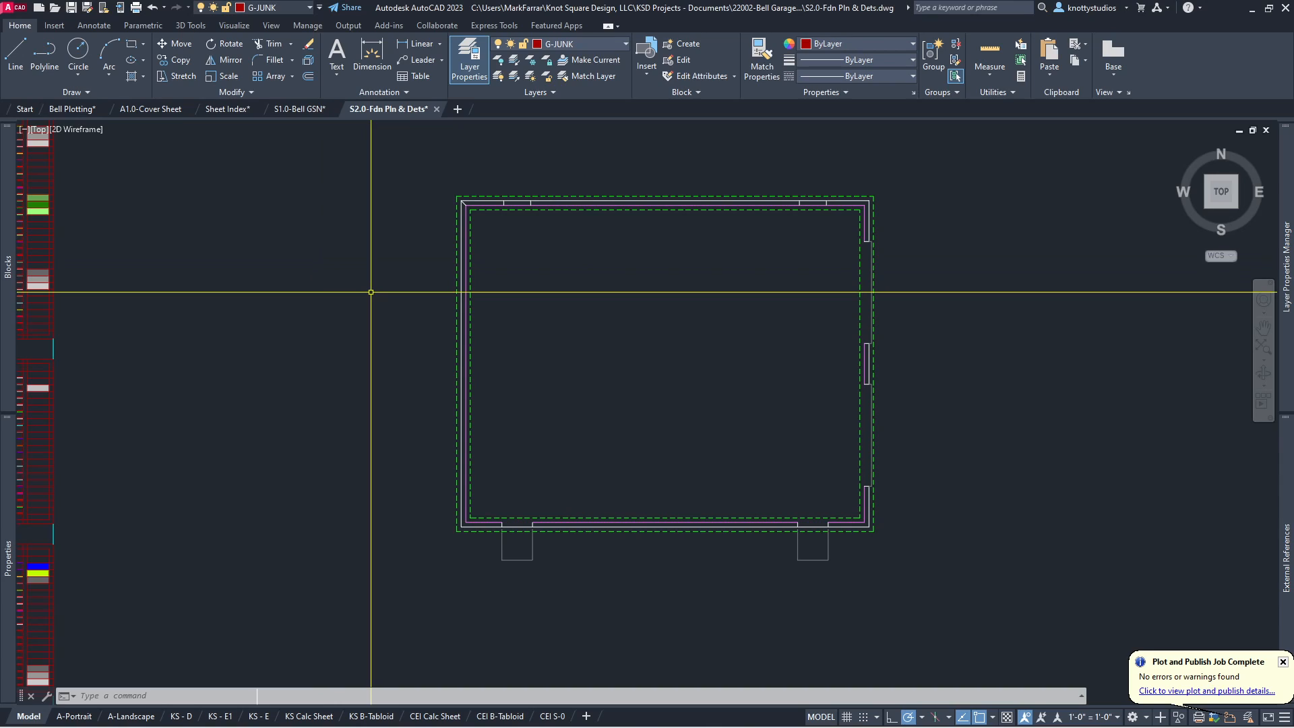
click(1283, 663)
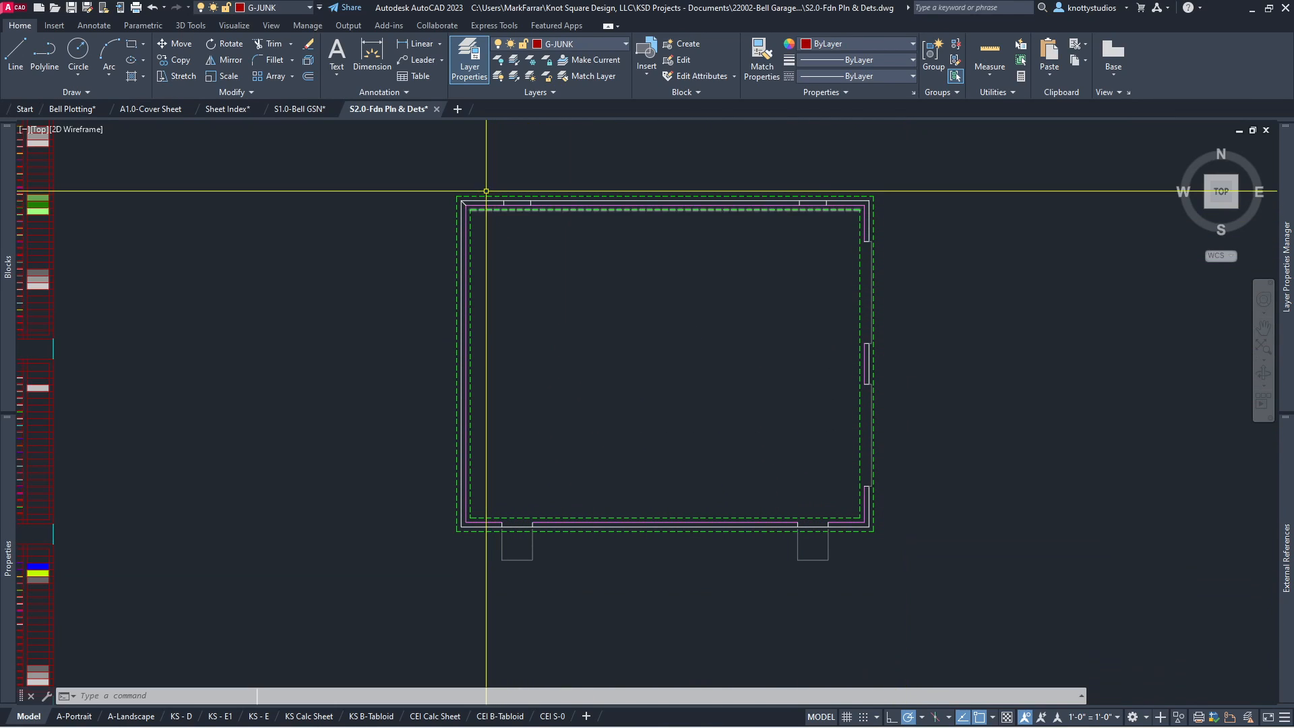
Step: Move the short diagonal line at the northwest wall corner to the G-JUNK layer
scroll(486, 197, up, 8)
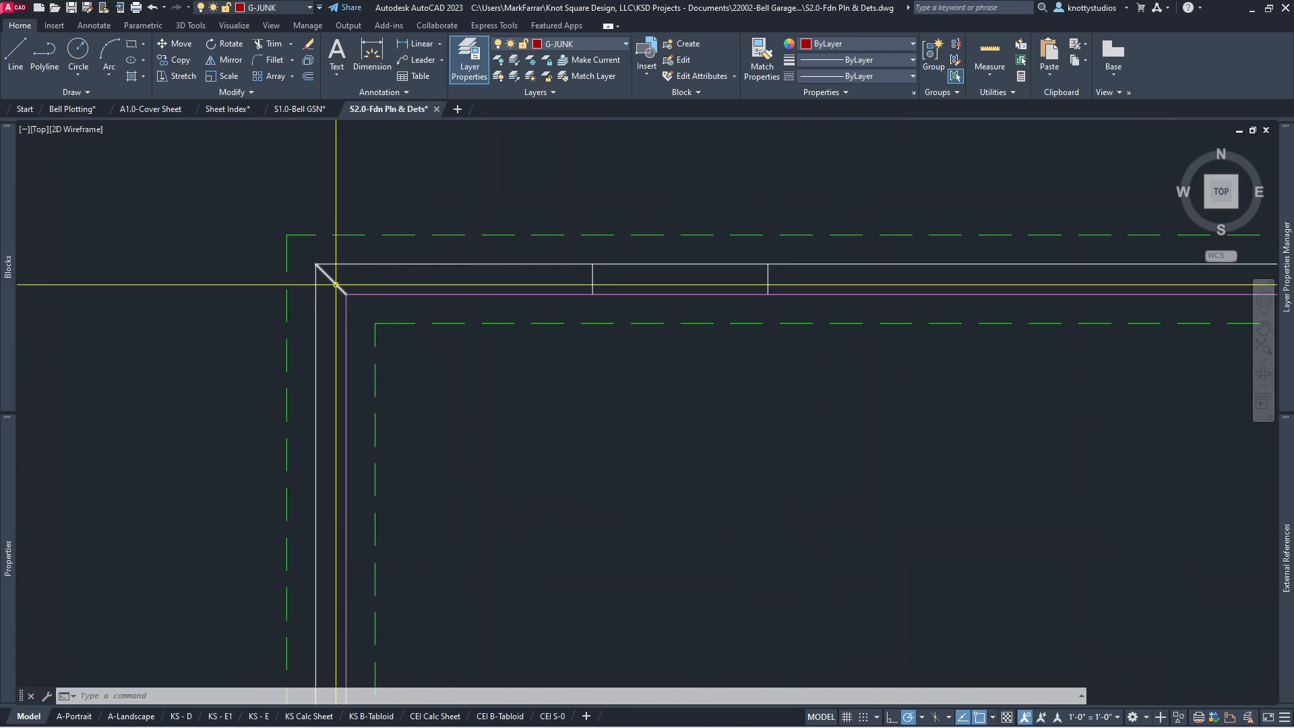
click(336, 285)
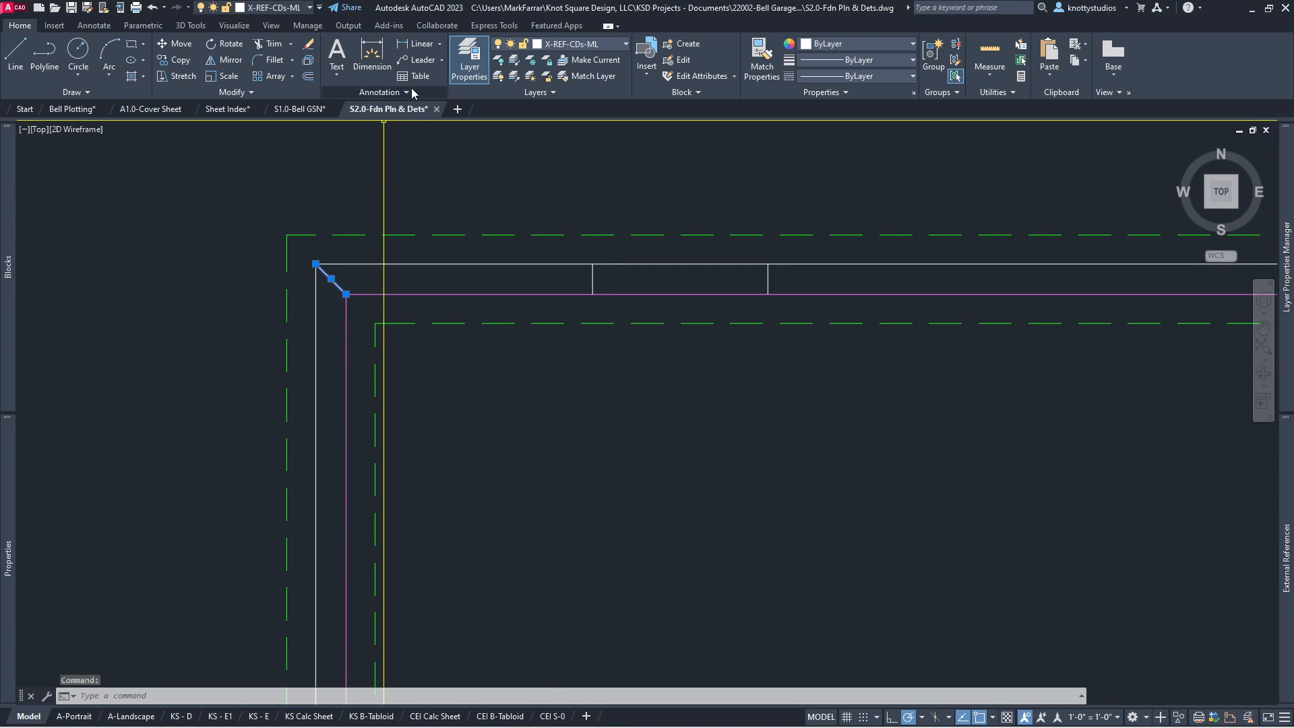
click(560, 44)
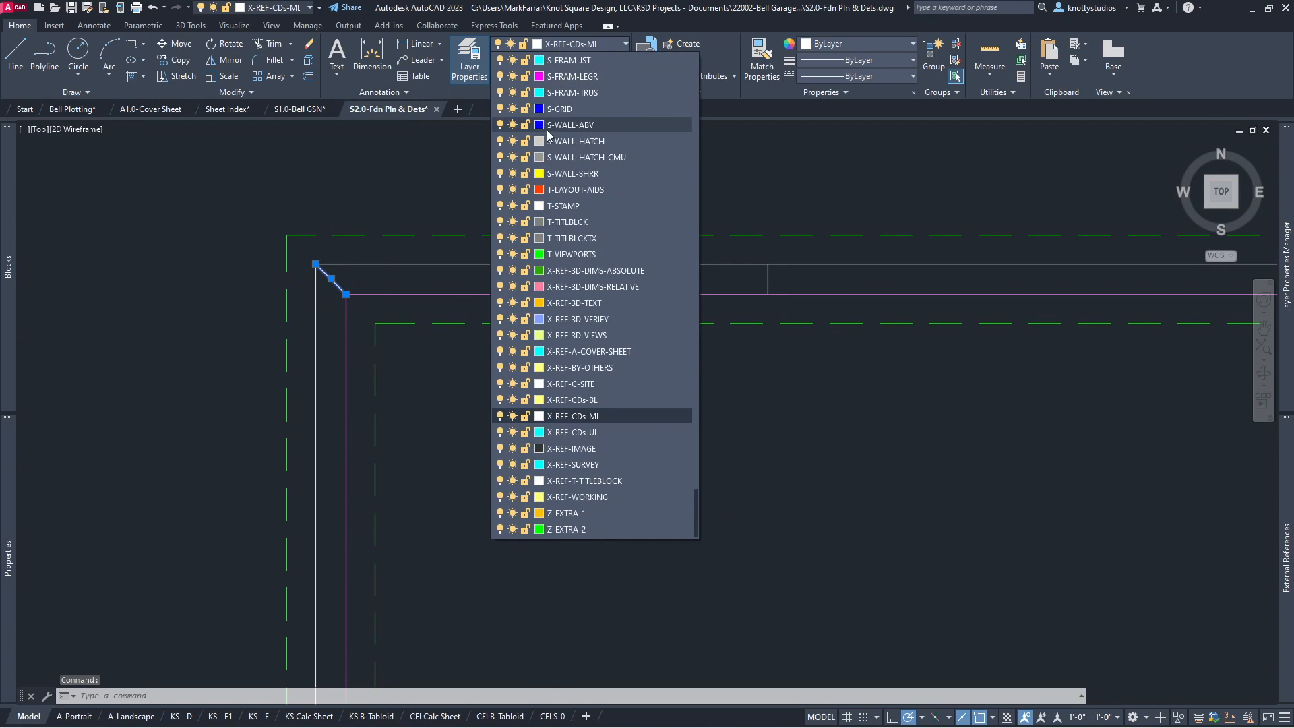
key(g)
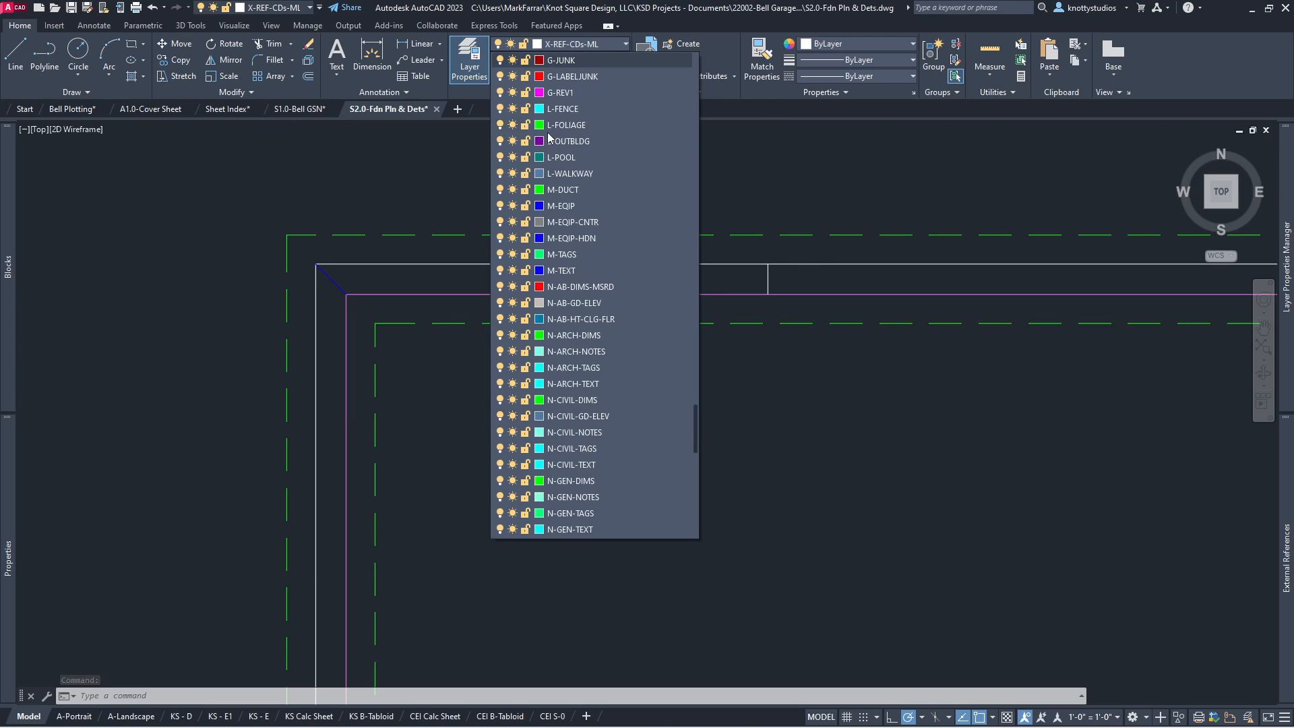
click(569, 62)
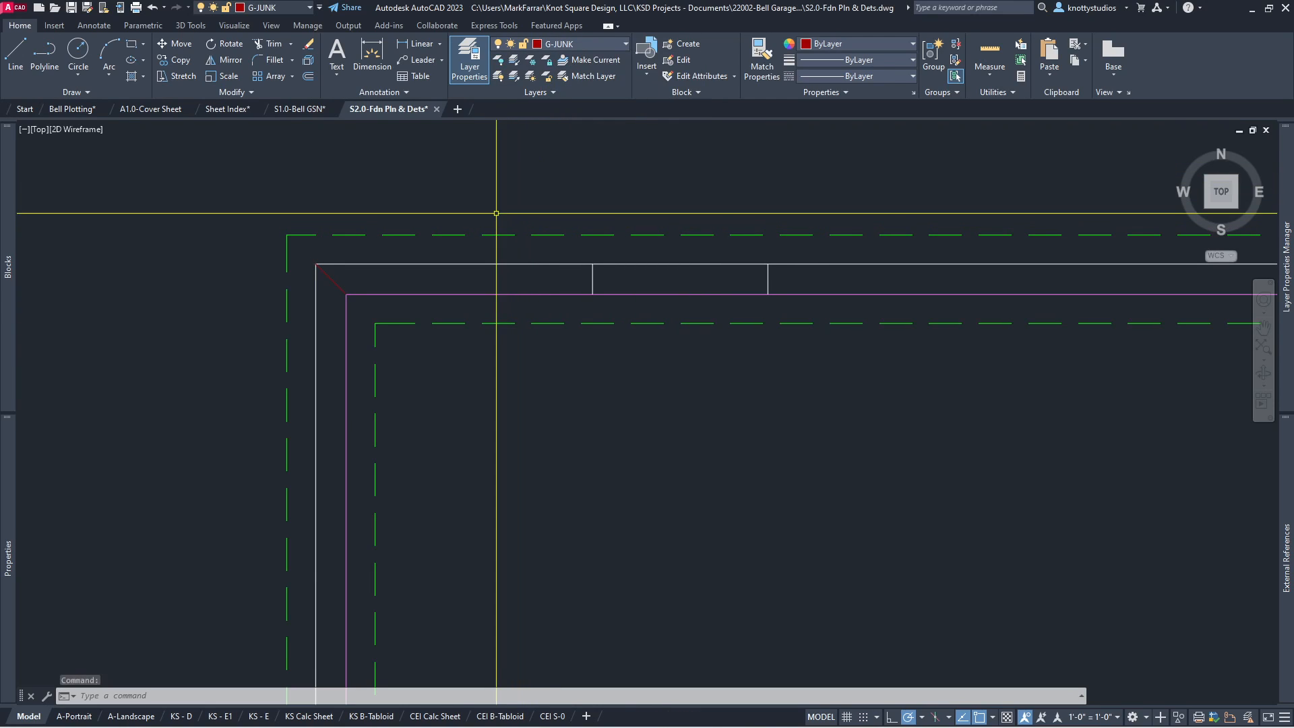
key(Escape)
scroll(195, 254, down, 6)
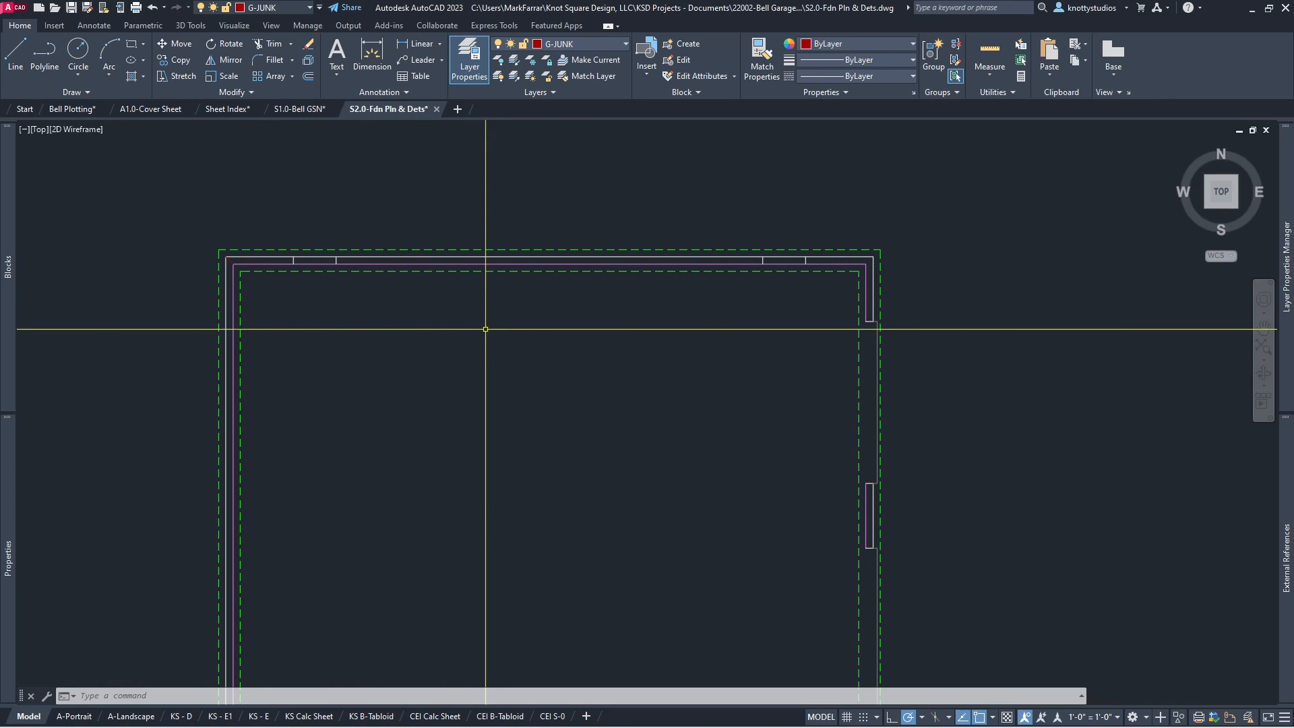
click(264, 201)
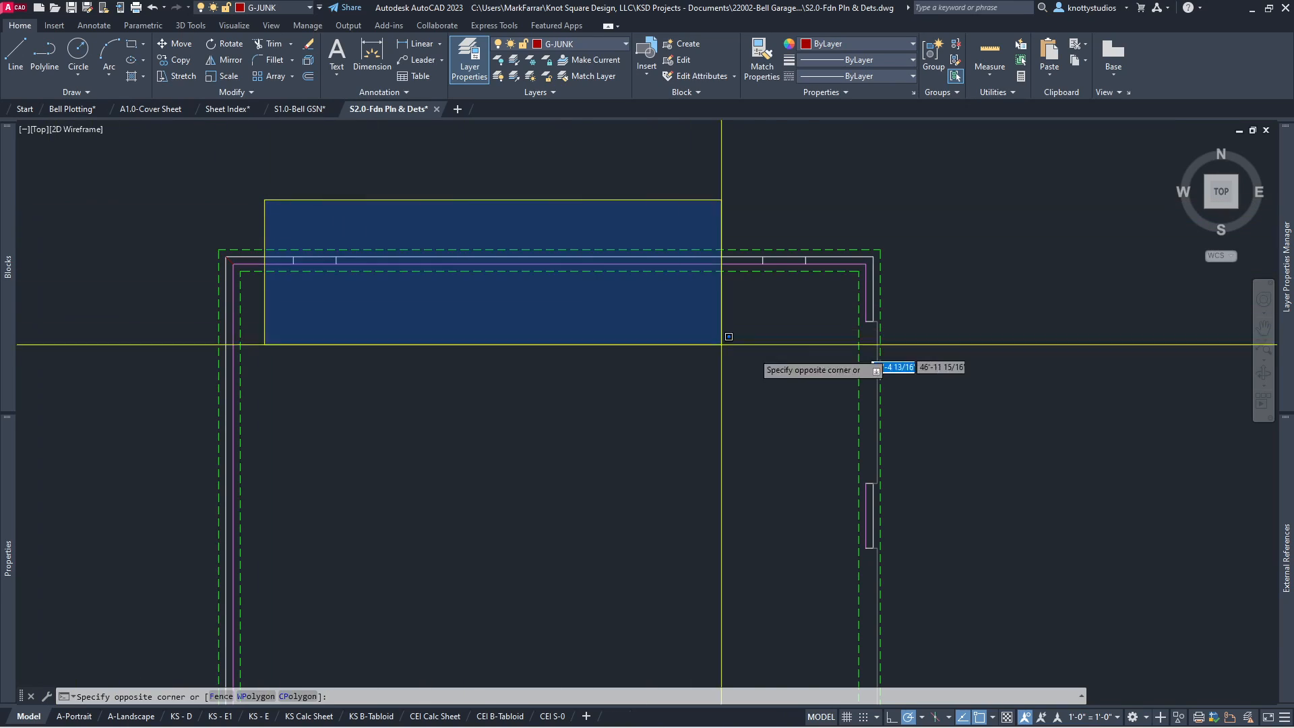
click(854, 350)
text(e)
key(Return)
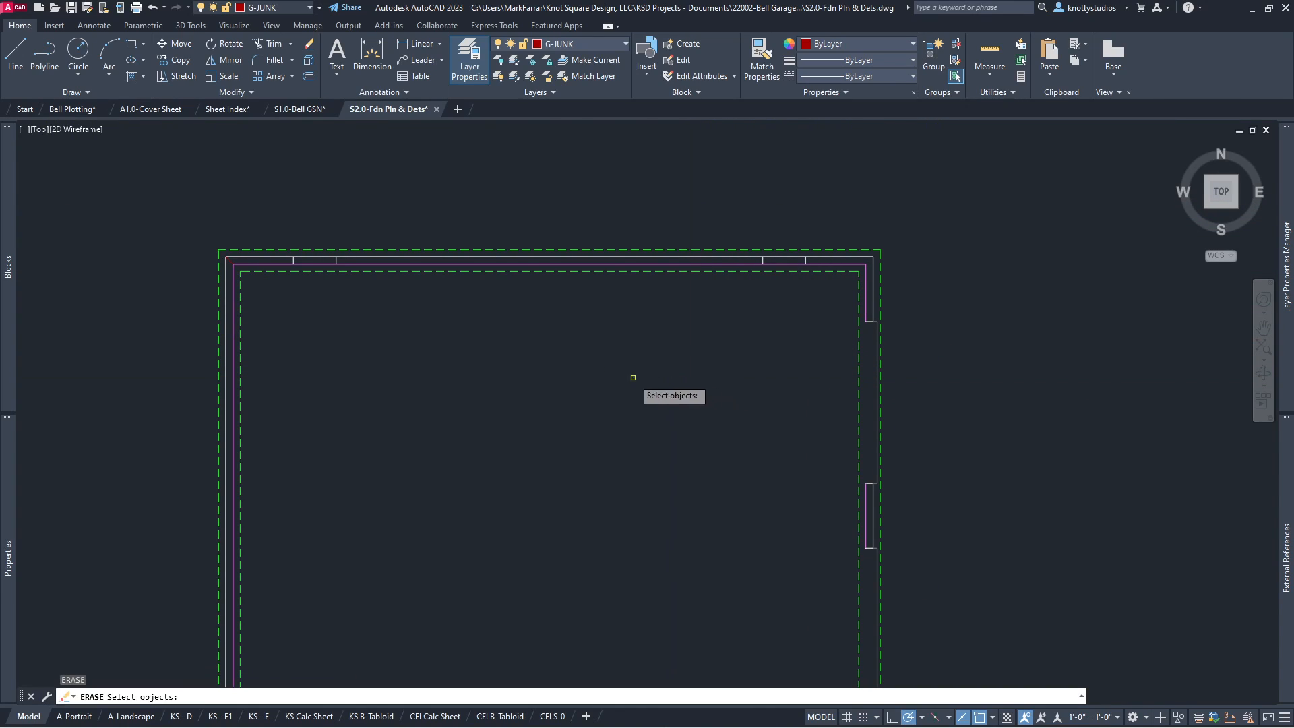
key(Escape)
key(Escape)
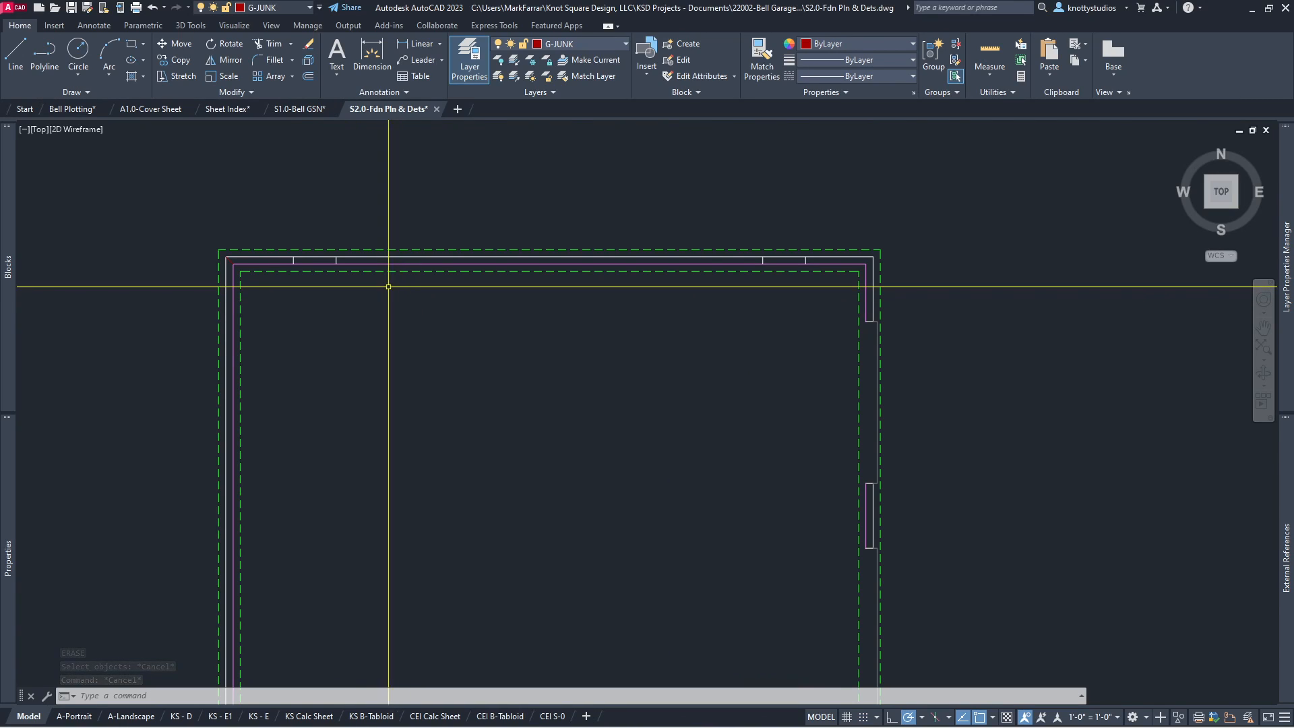
Step: Examine the referenced floor plan at the north wall and check the locked layer fading setting
click(311, 261)
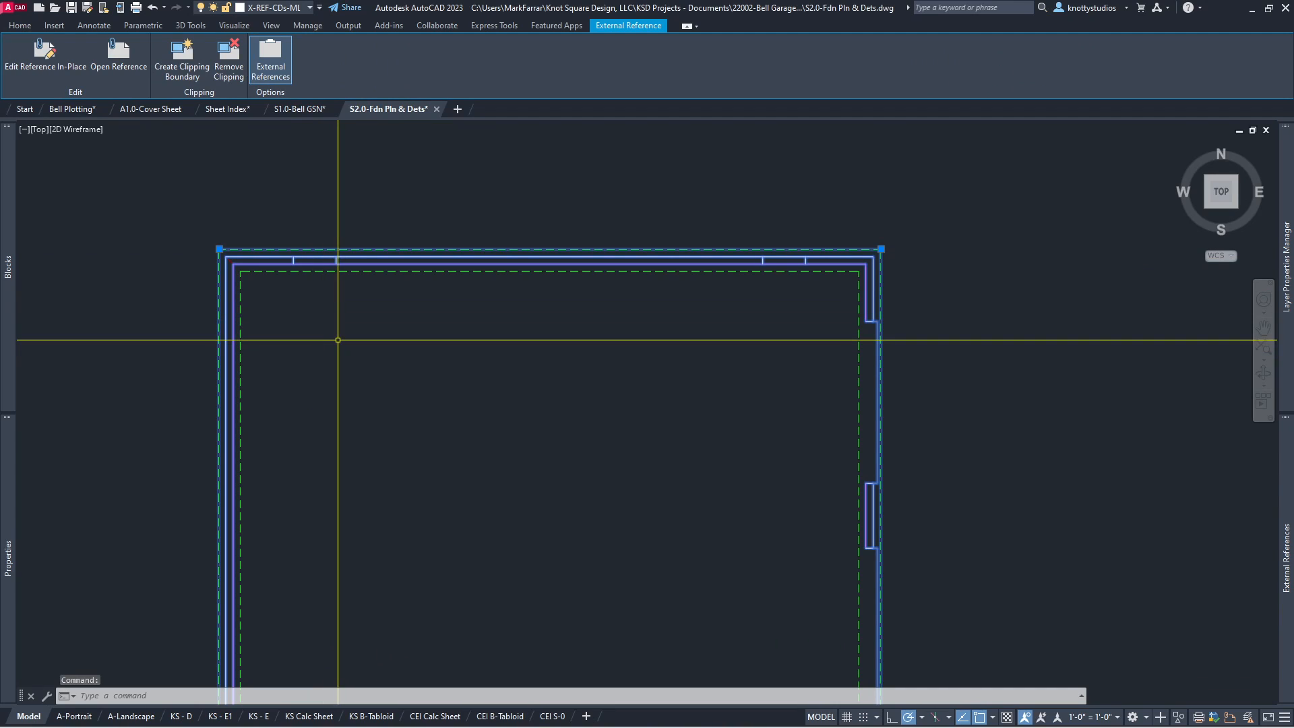
key(Escape)
key(Escape)
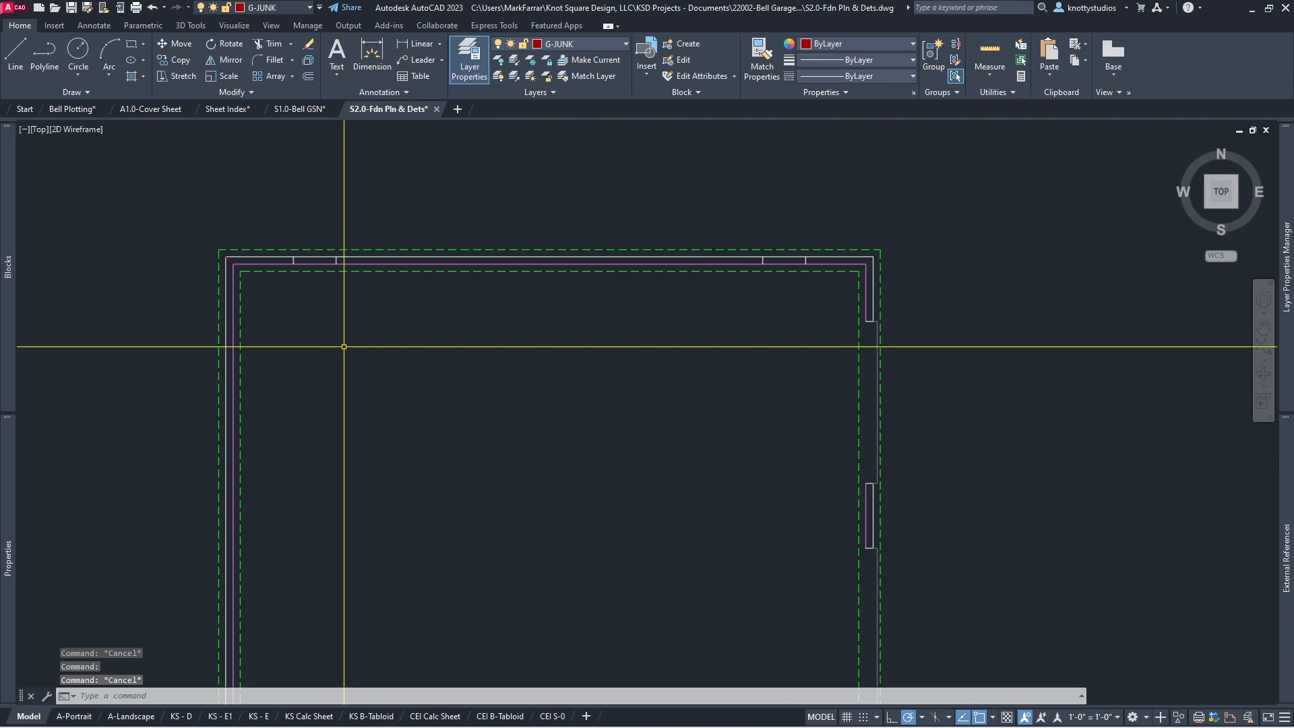
scroll(309, 273, up, 3)
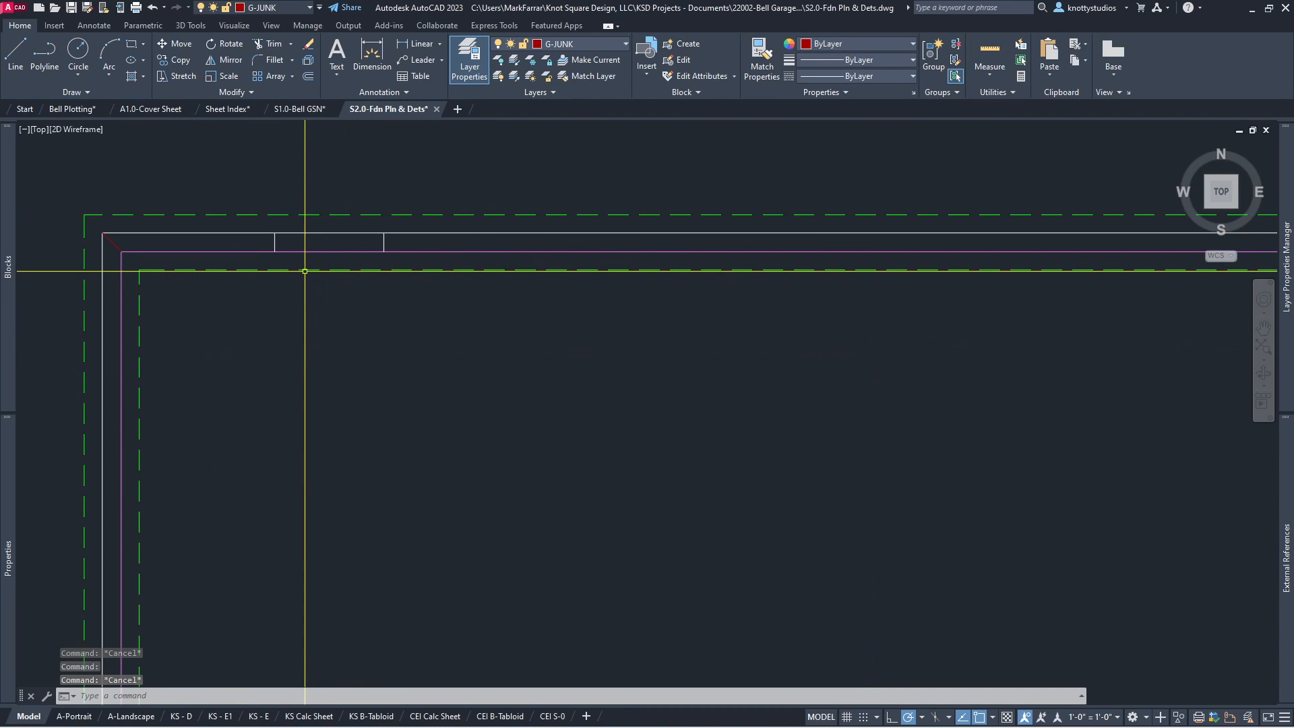
scroll(378, 278, down, 3)
scroll(297, 281, up, 3)
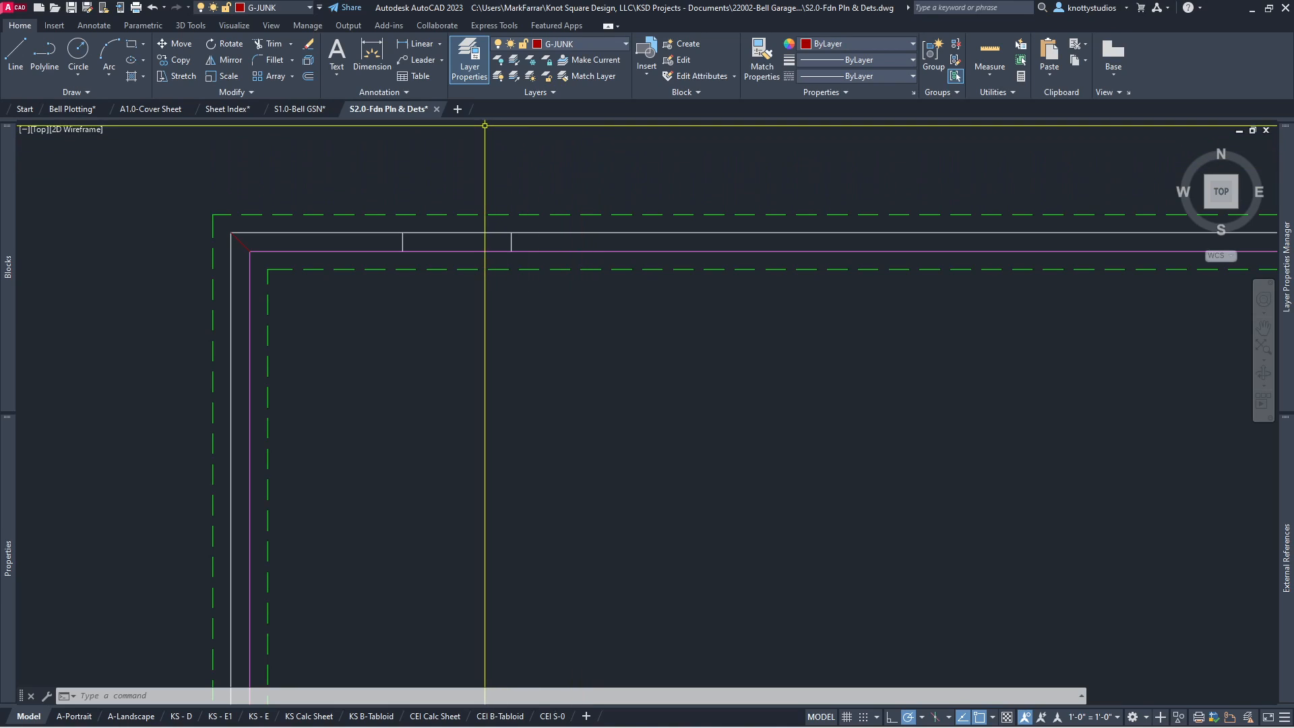
click(528, 95)
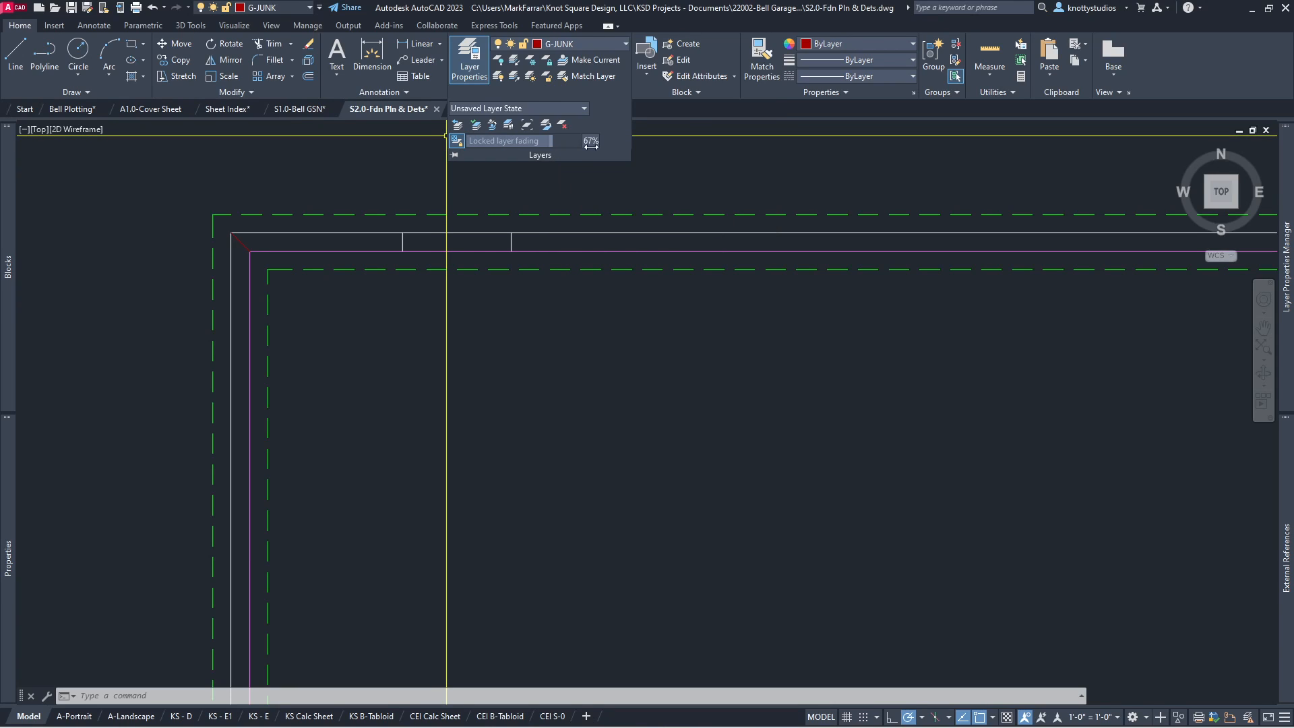
scroll(307, 201, down, 5)
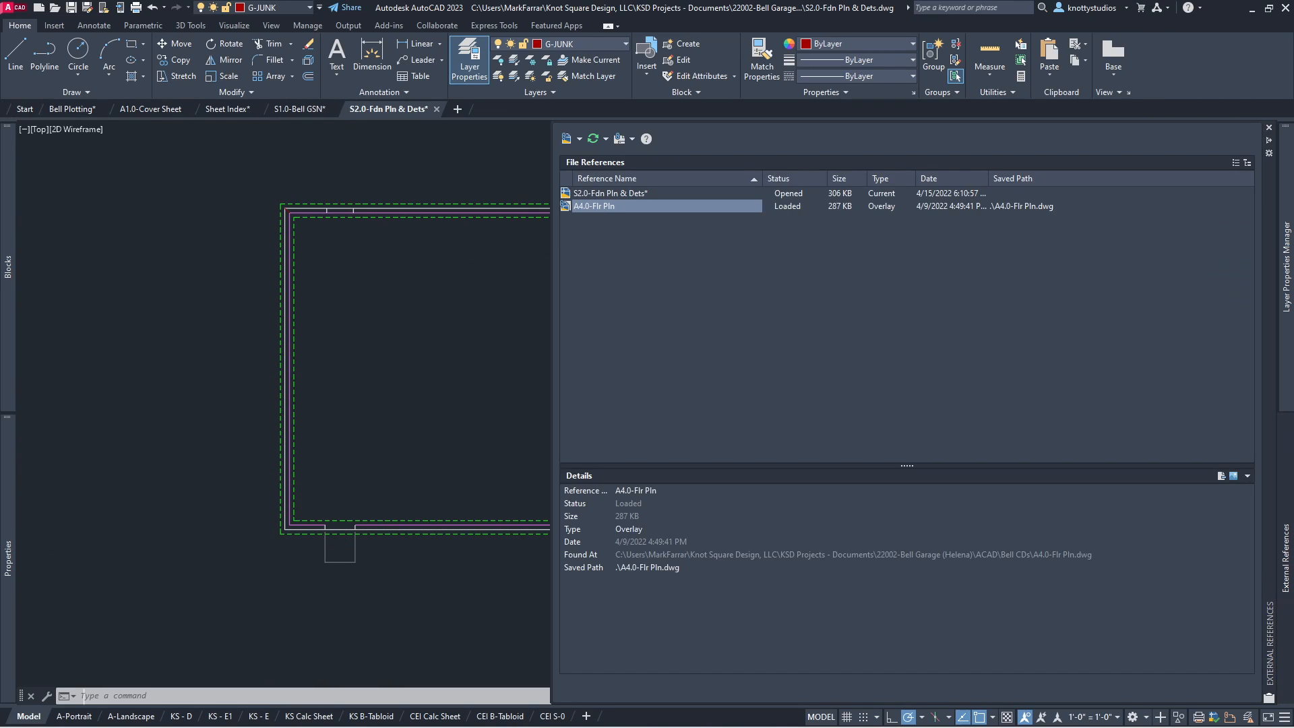
Step: Reconcile all unreconciled new layers from the A4.0 floor plan reference and filter the layer list to All non-Xref Layers
mouse_move(1287, 333)
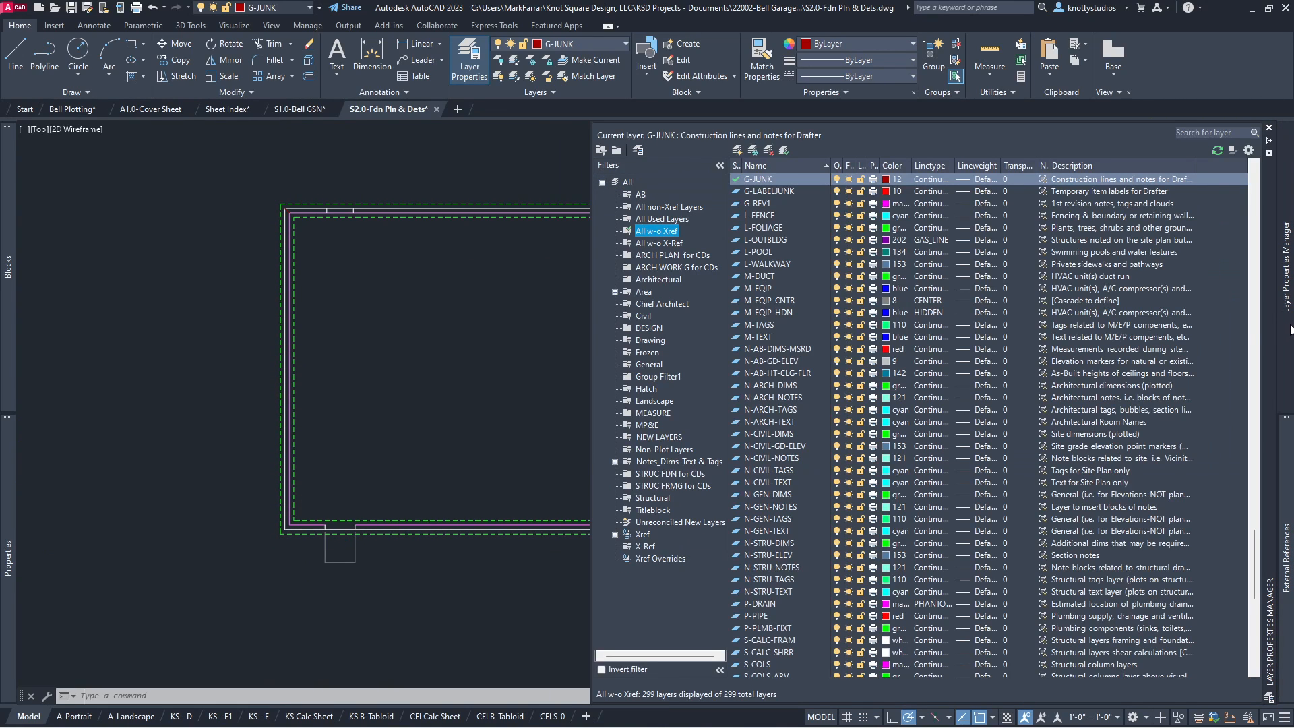
click(654, 526)
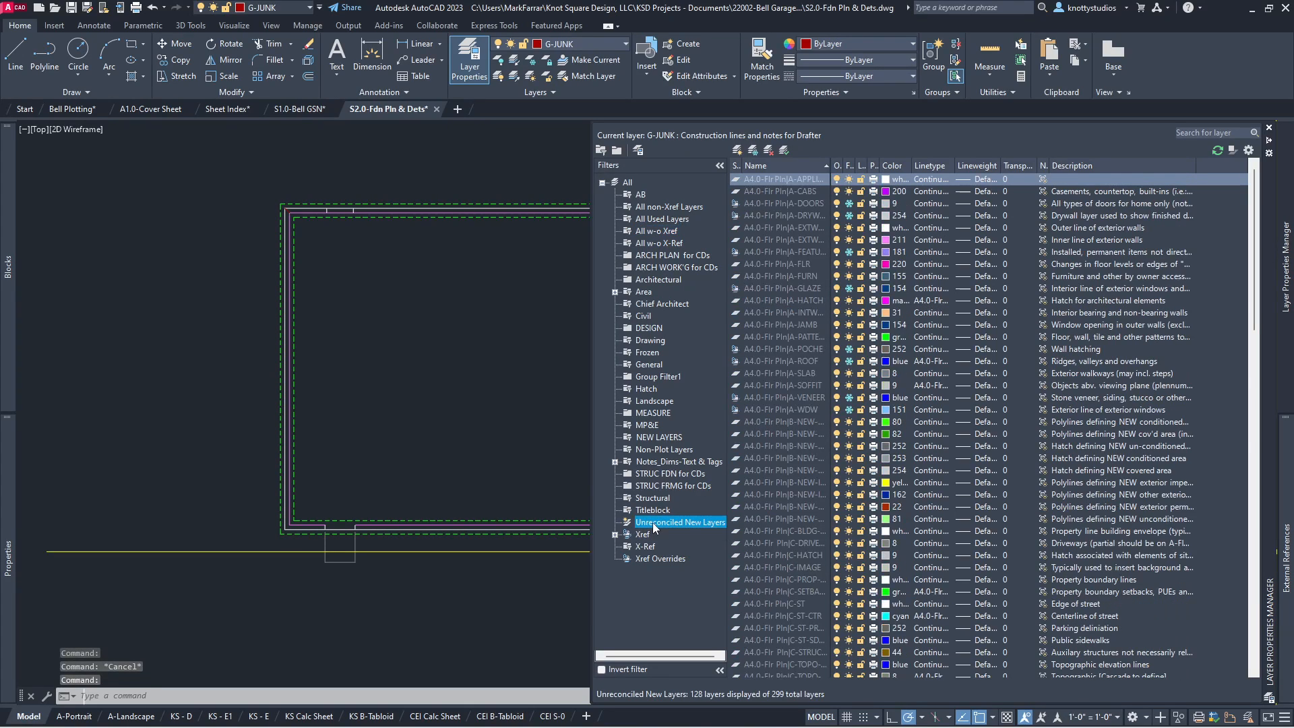
click(782, 262)
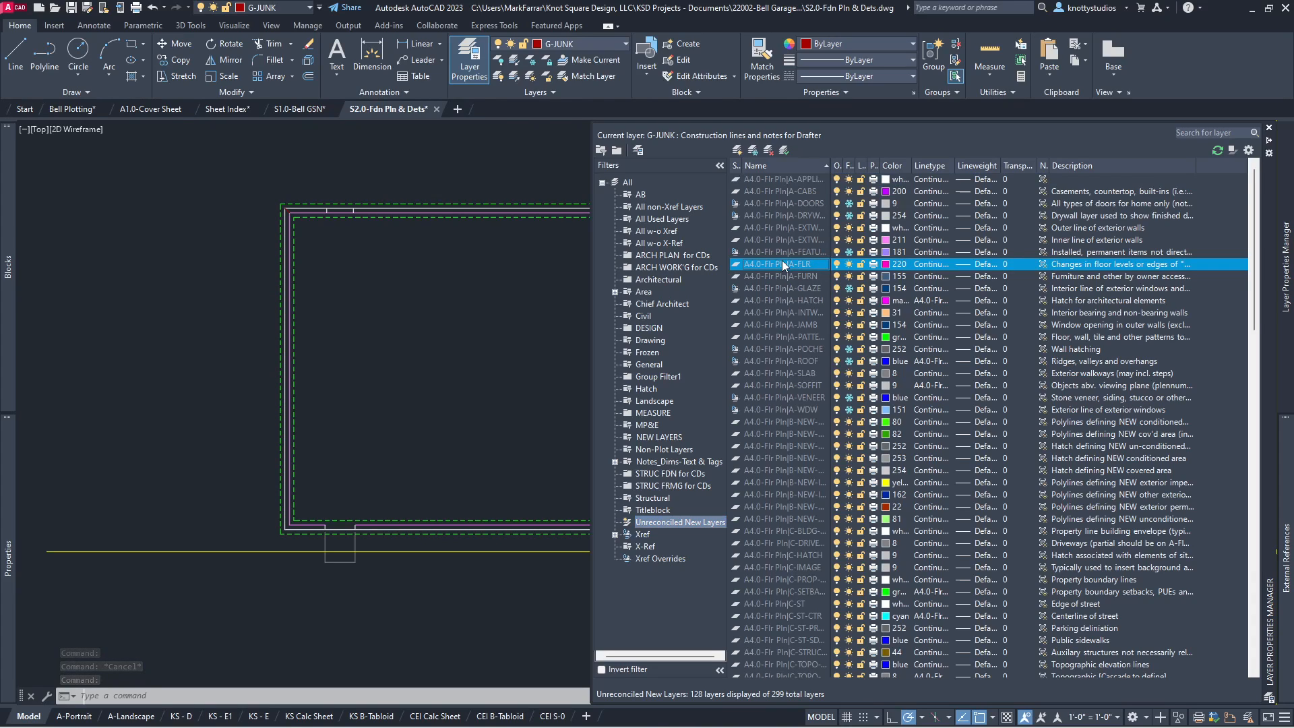
key(ctrl+a)
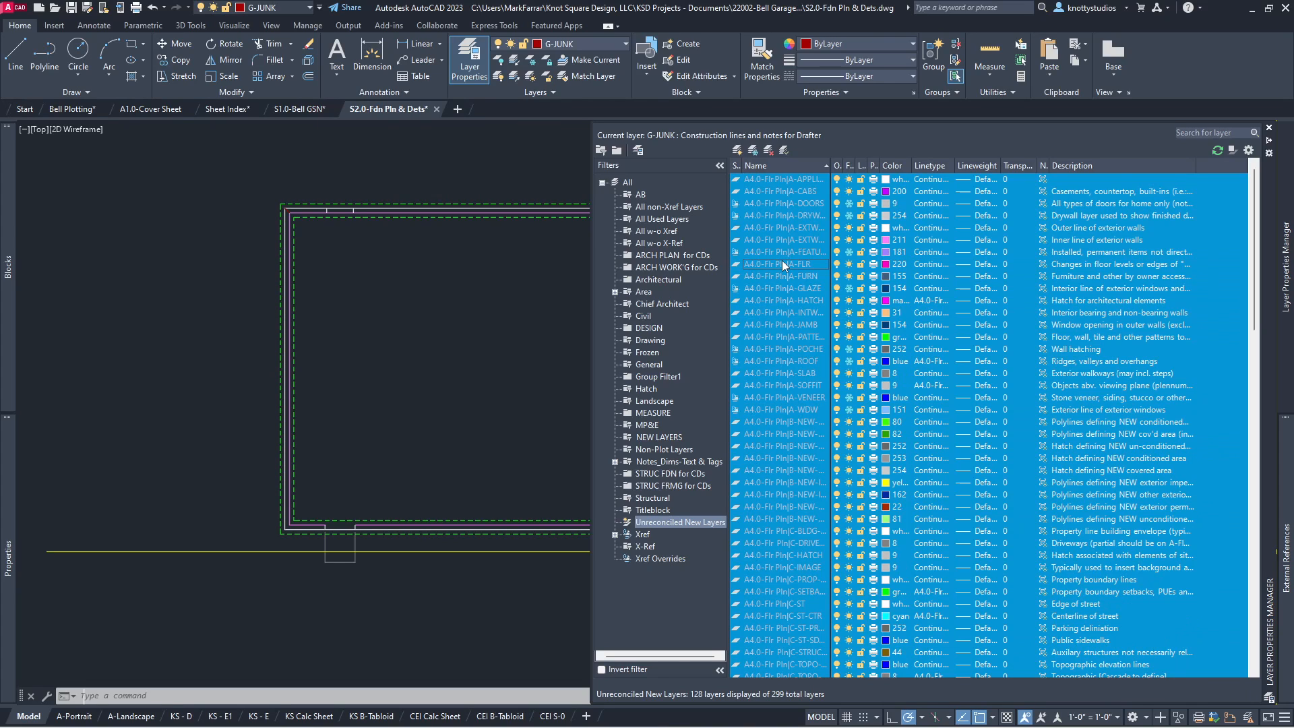
right_click(782, 262)
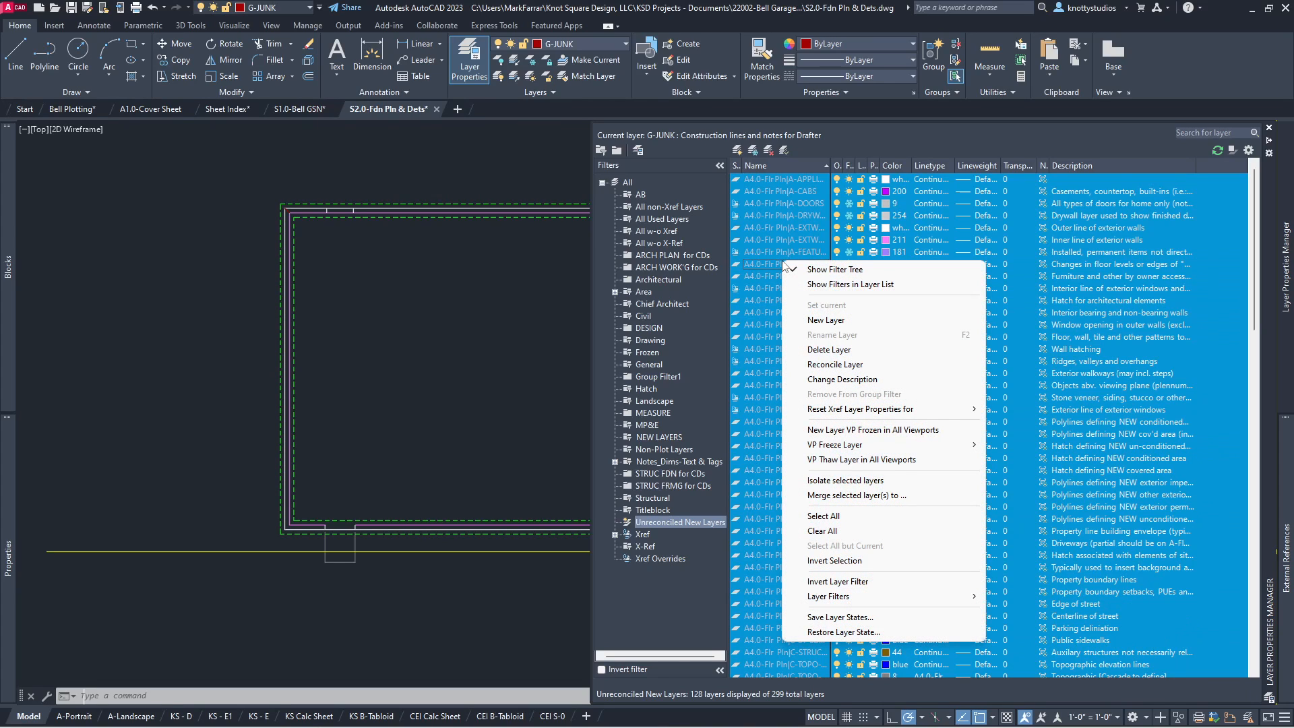
click(836, 365)
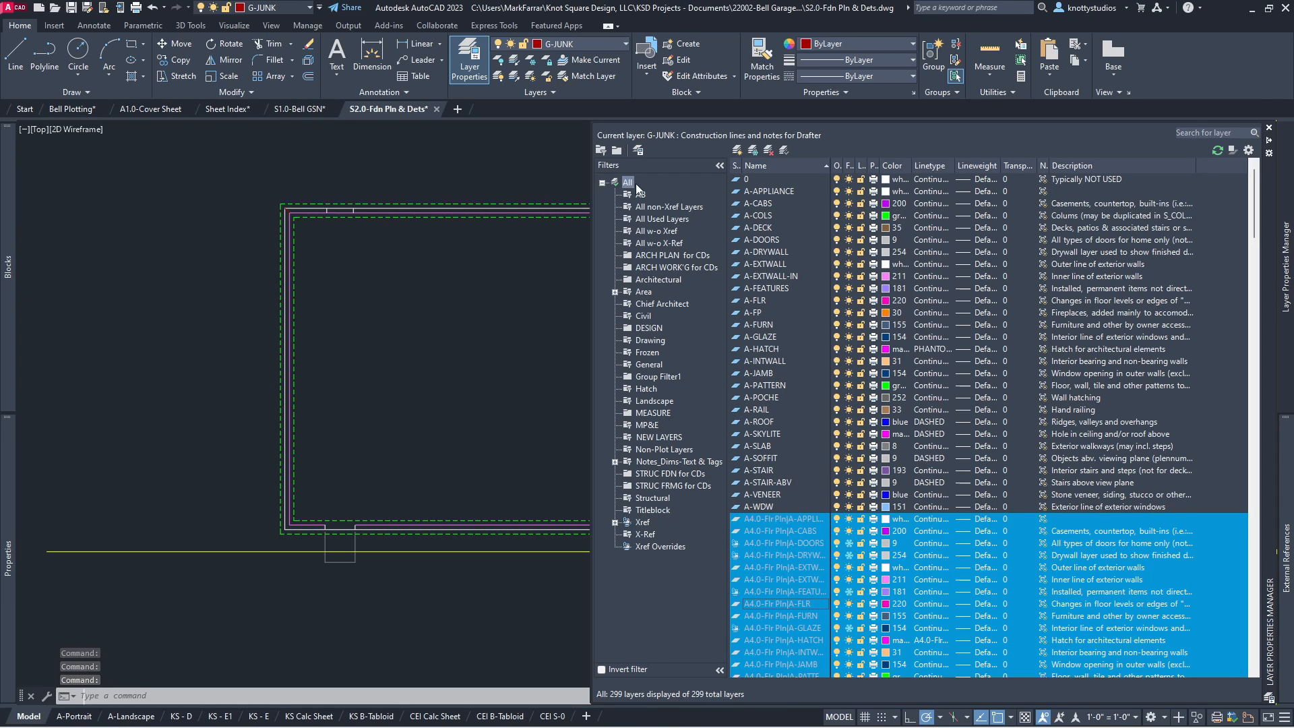
click(674, 208)
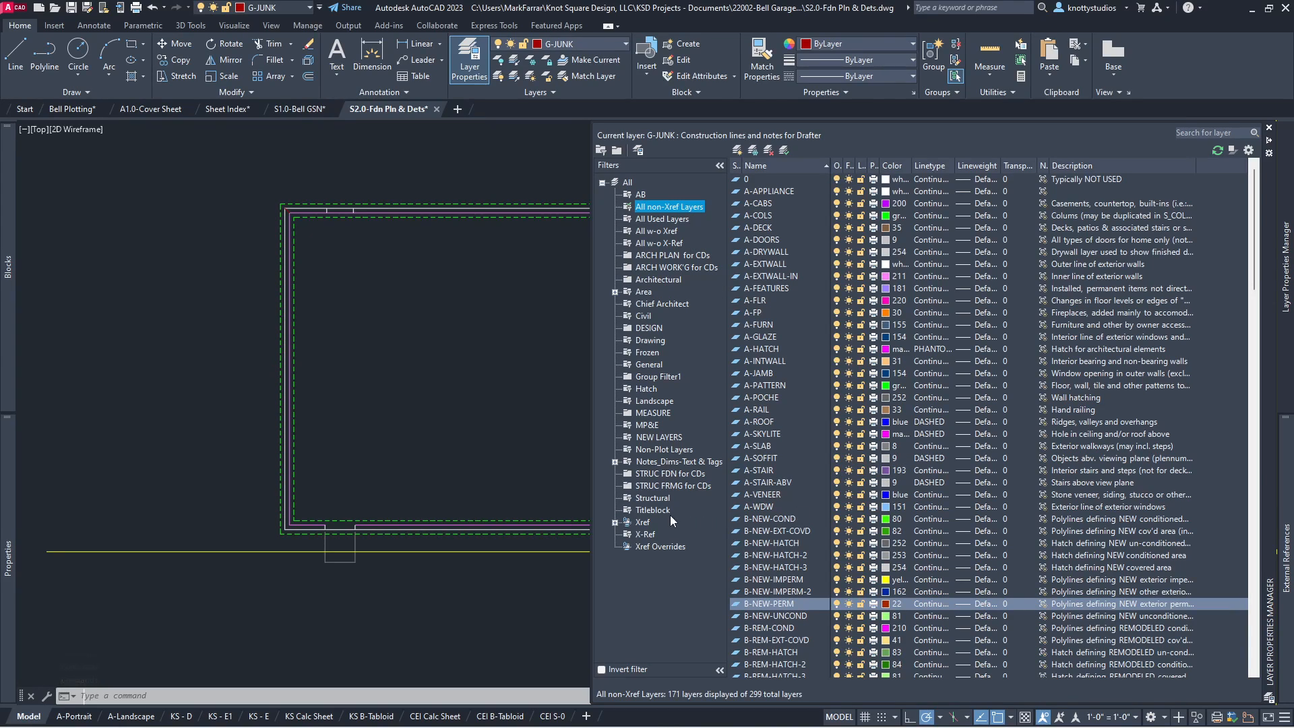
Step: Review the layers grouped under the X-Ref, Drawing, Hatch, Structural and STRUC FDN for CDs filters
click(645, 534)
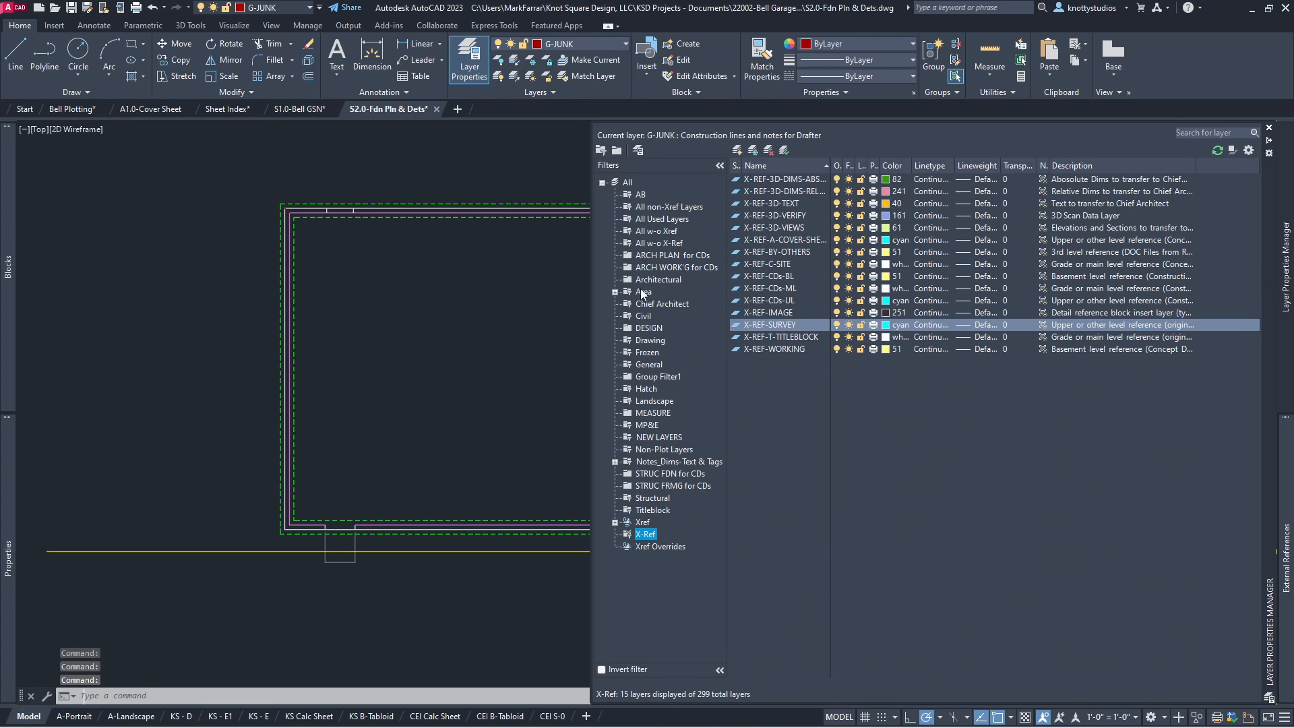
click(664, 342)
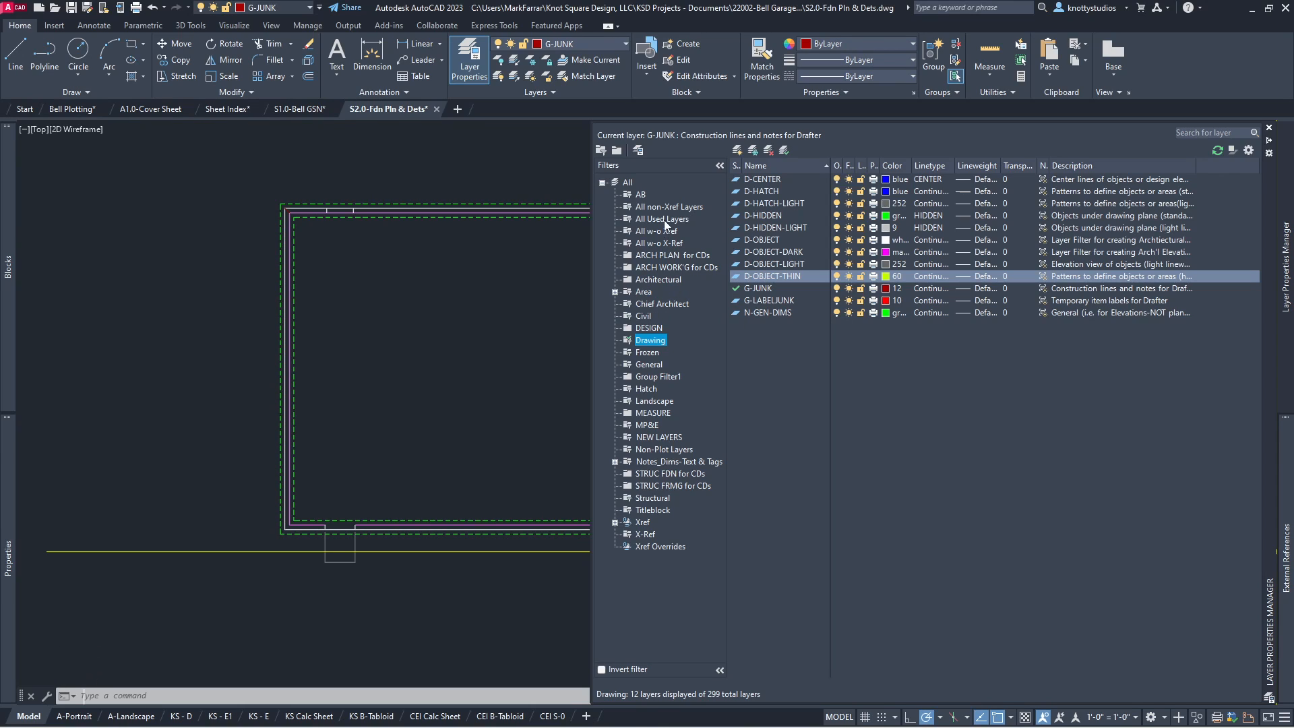
click(645, 389)
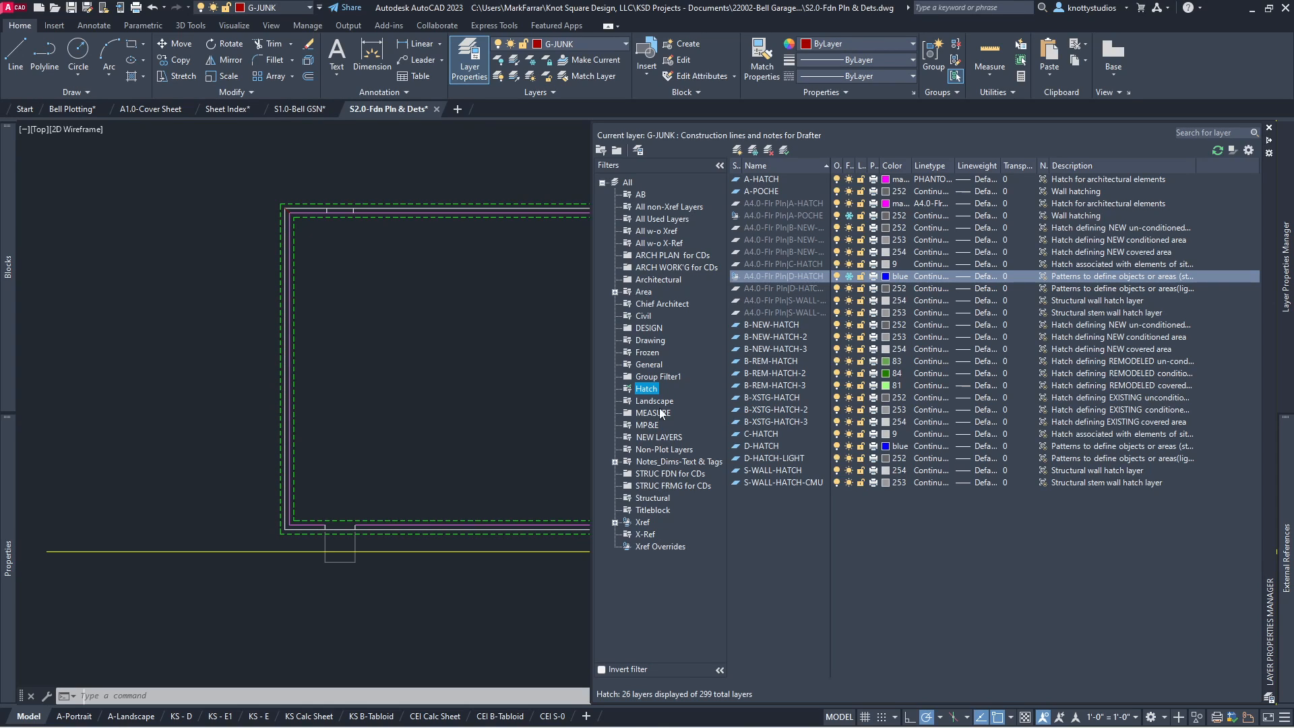
click(653, 498)
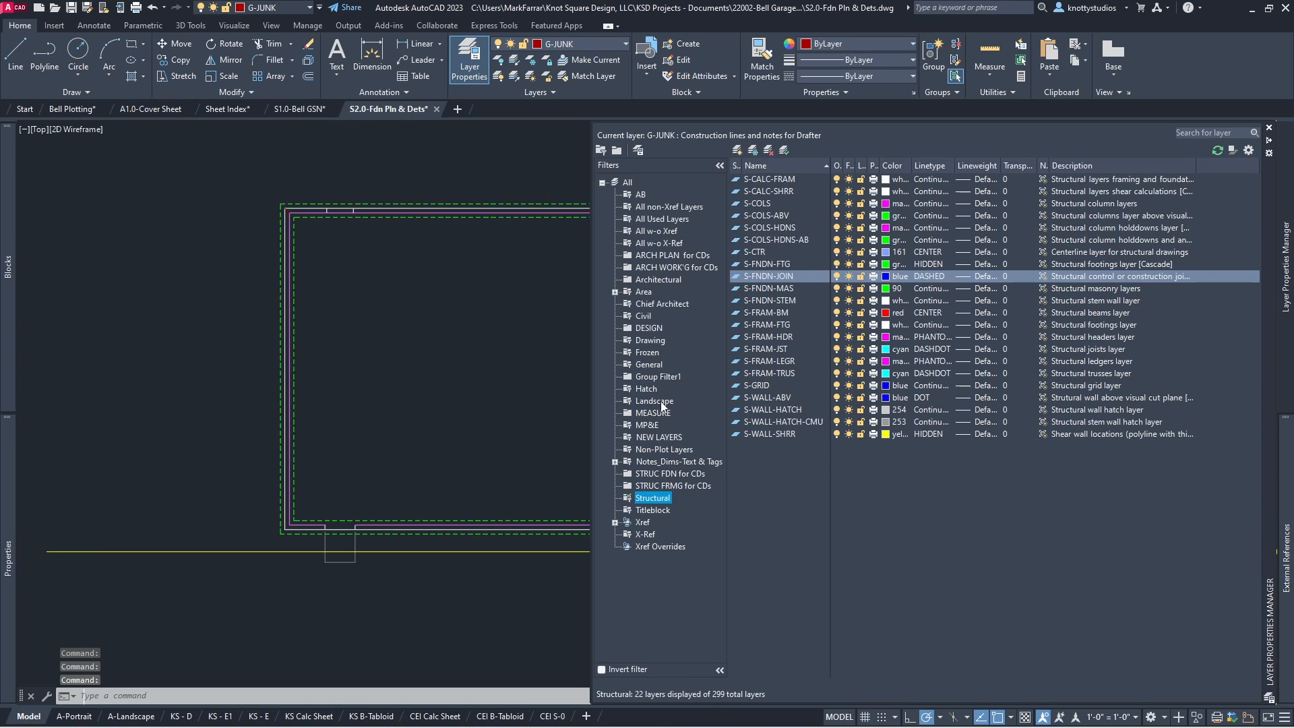
click(652, 482)
click(653, 472)
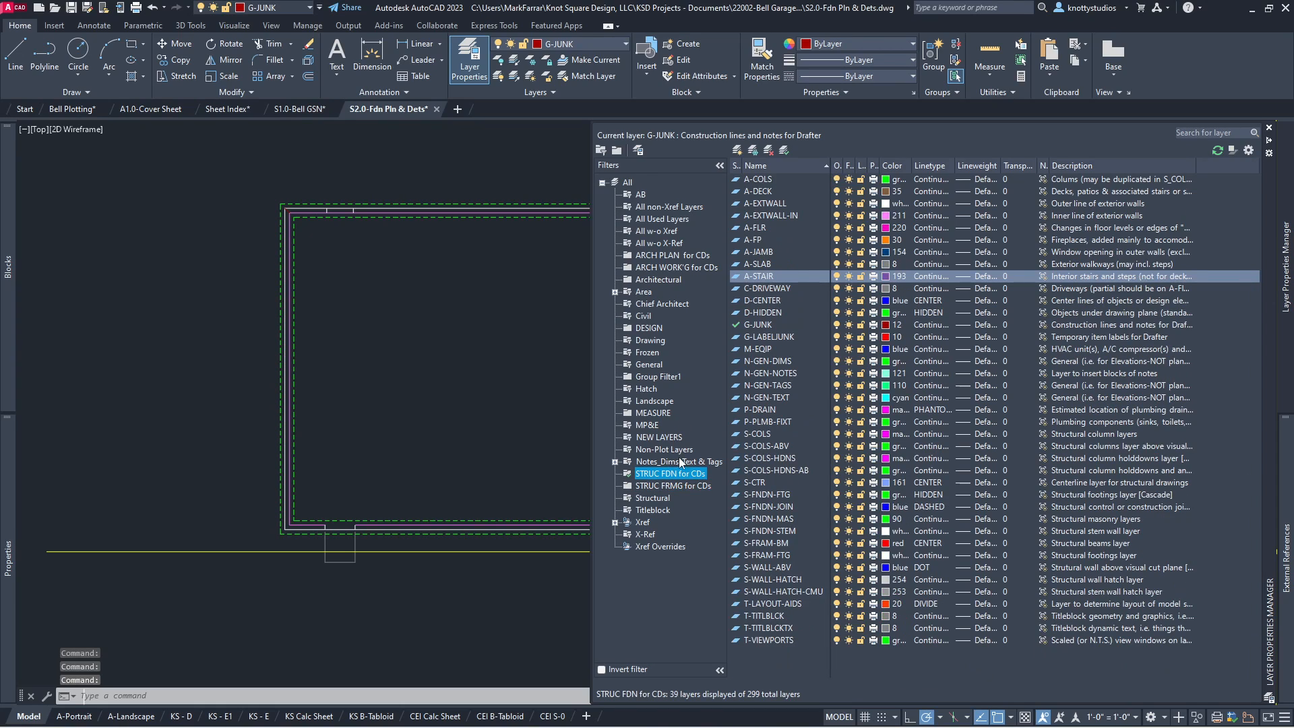
Step: Filter the layer list to X-Ref and lock the X-REF-CDs-ML layer that holds the floor plan reference
click(646, 534)
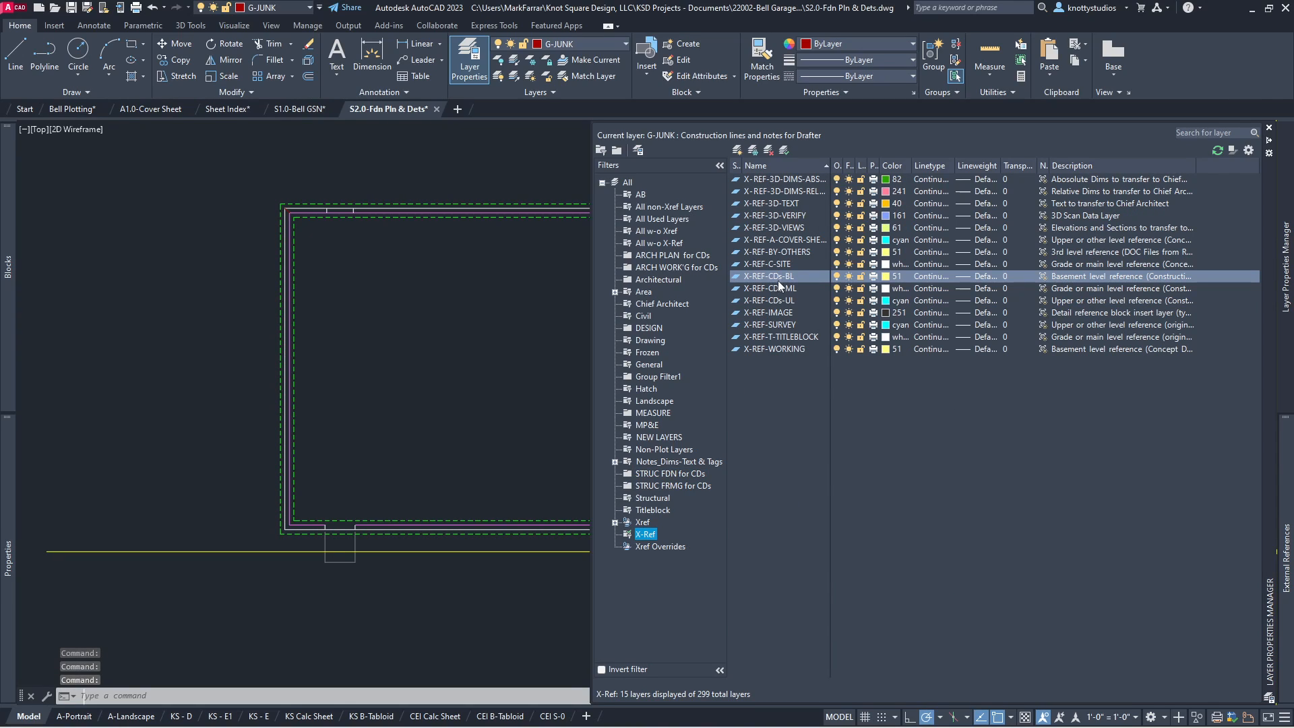
click(861, 289)
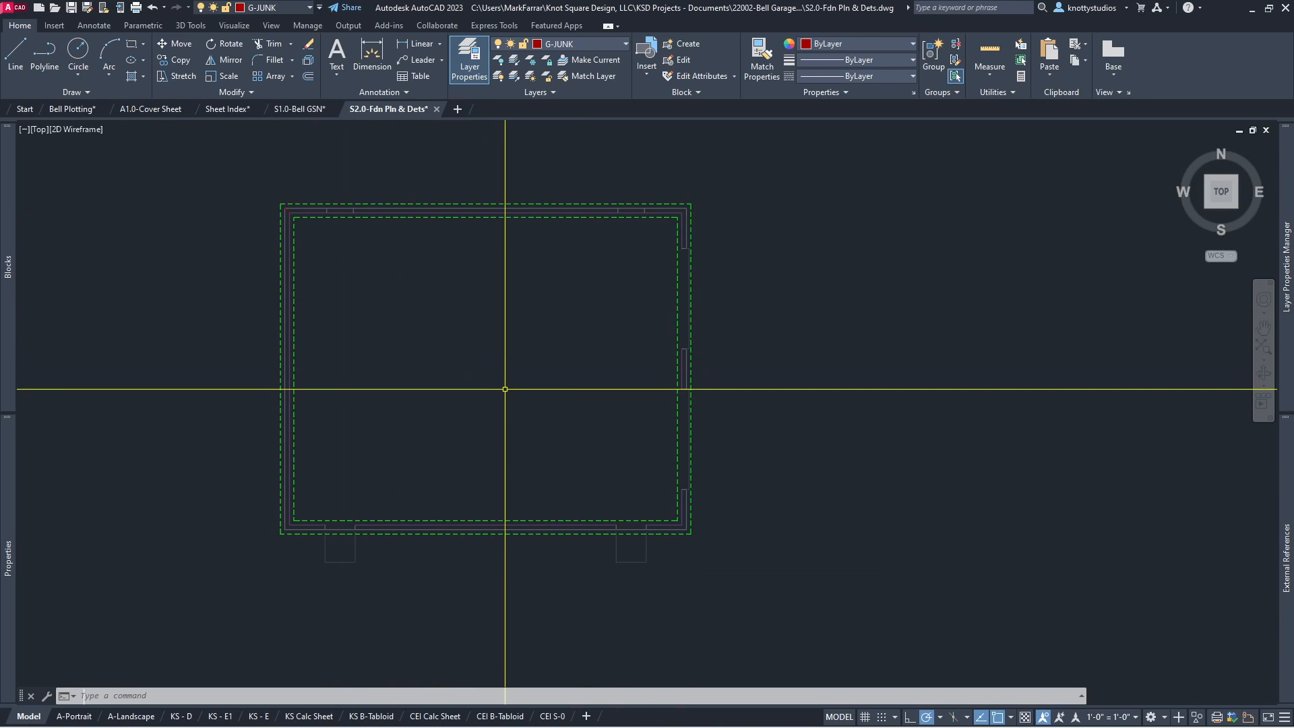
scroll(277, 190, up, 5)
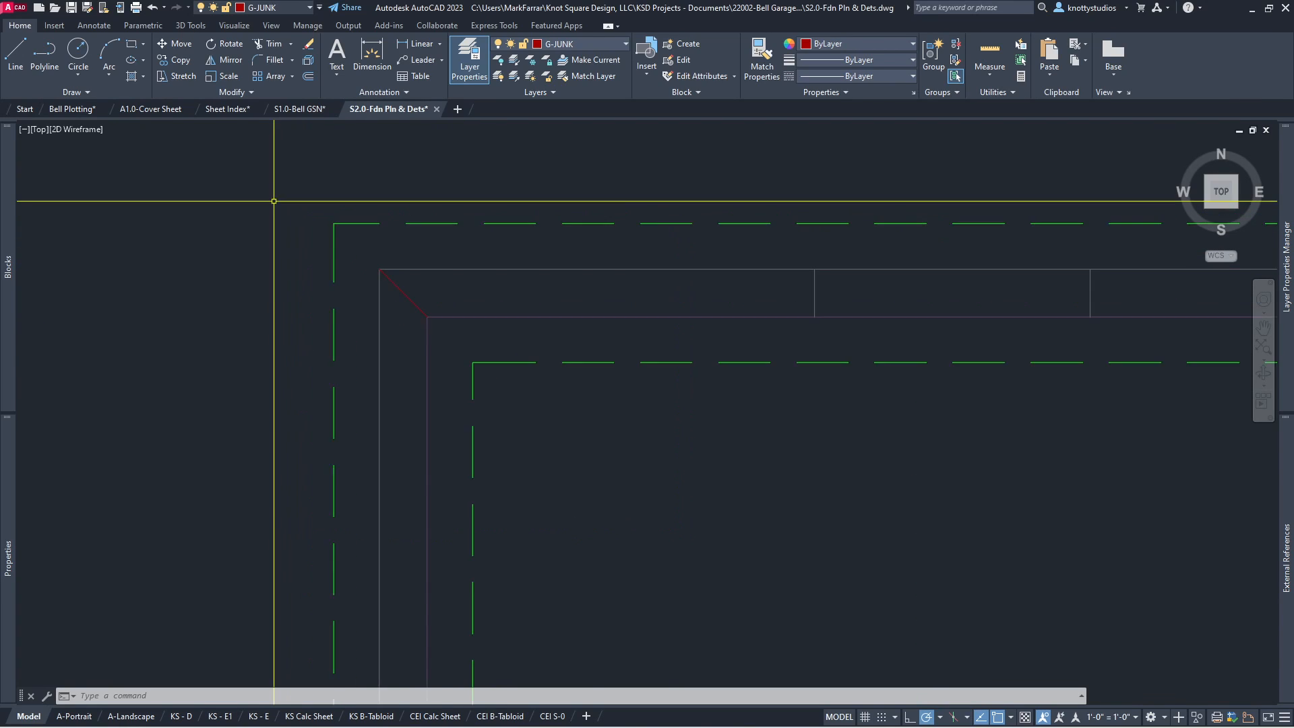
scroll(276, 190, down, 5)
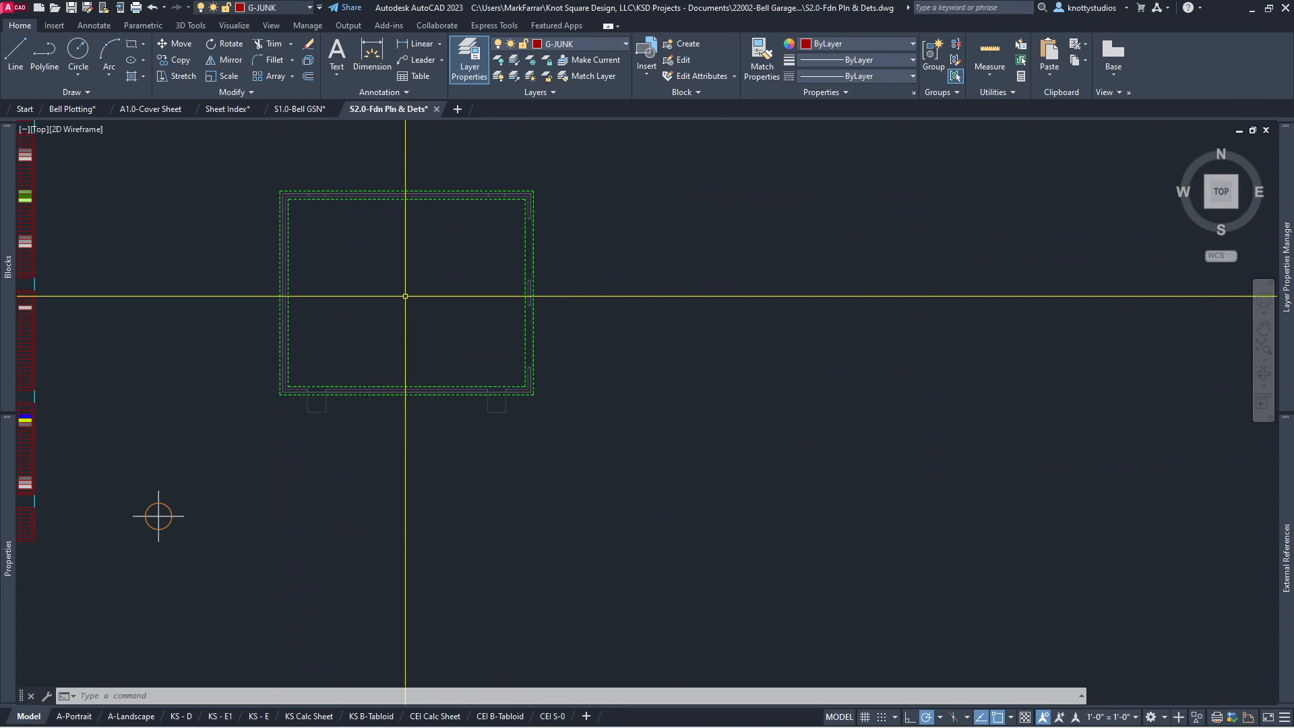
scroll(512, 390, up, 5)
scroll(512, 390, up, 2)
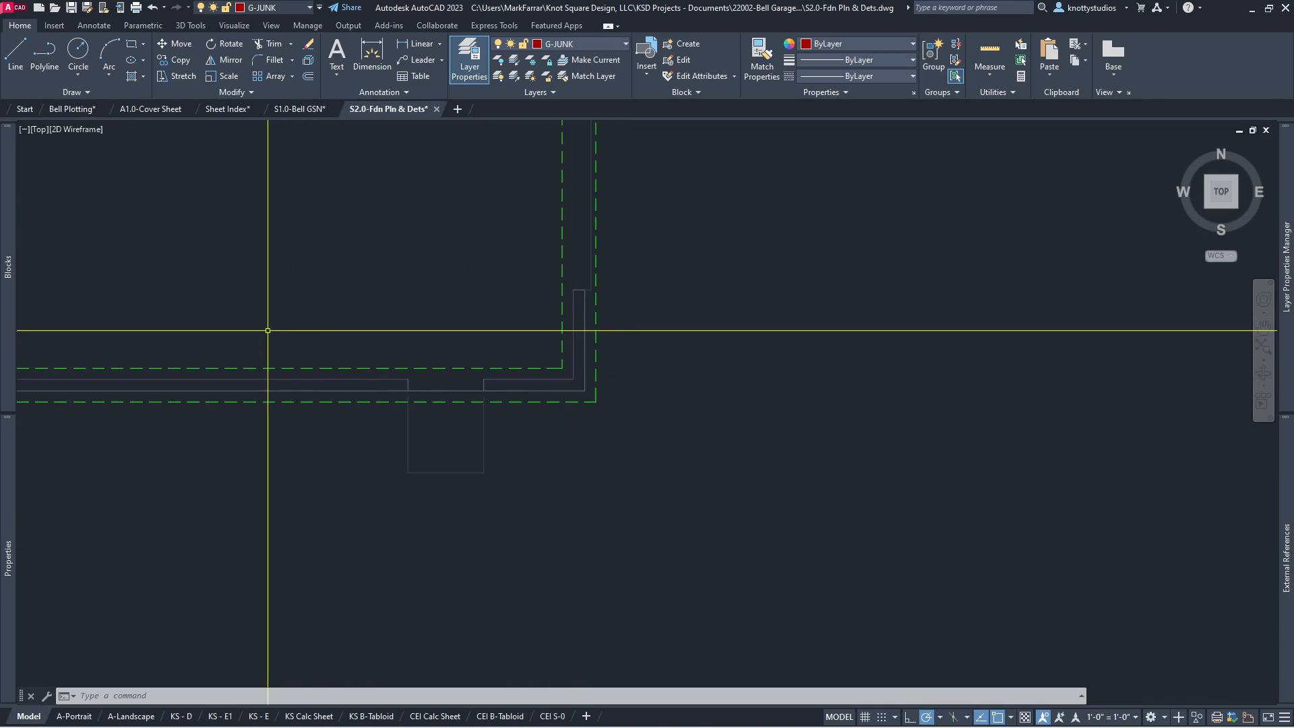
scroll(559, 448, down, 4)
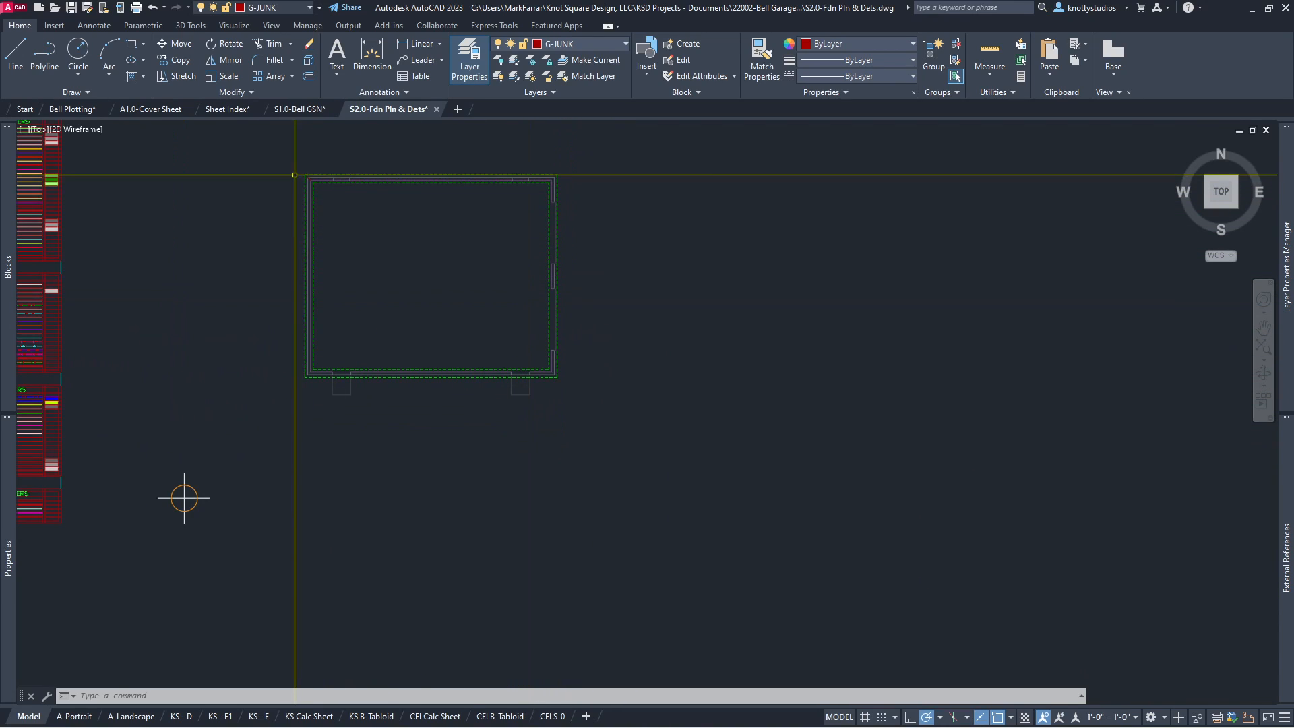
scroll(297, 173, up, 4)
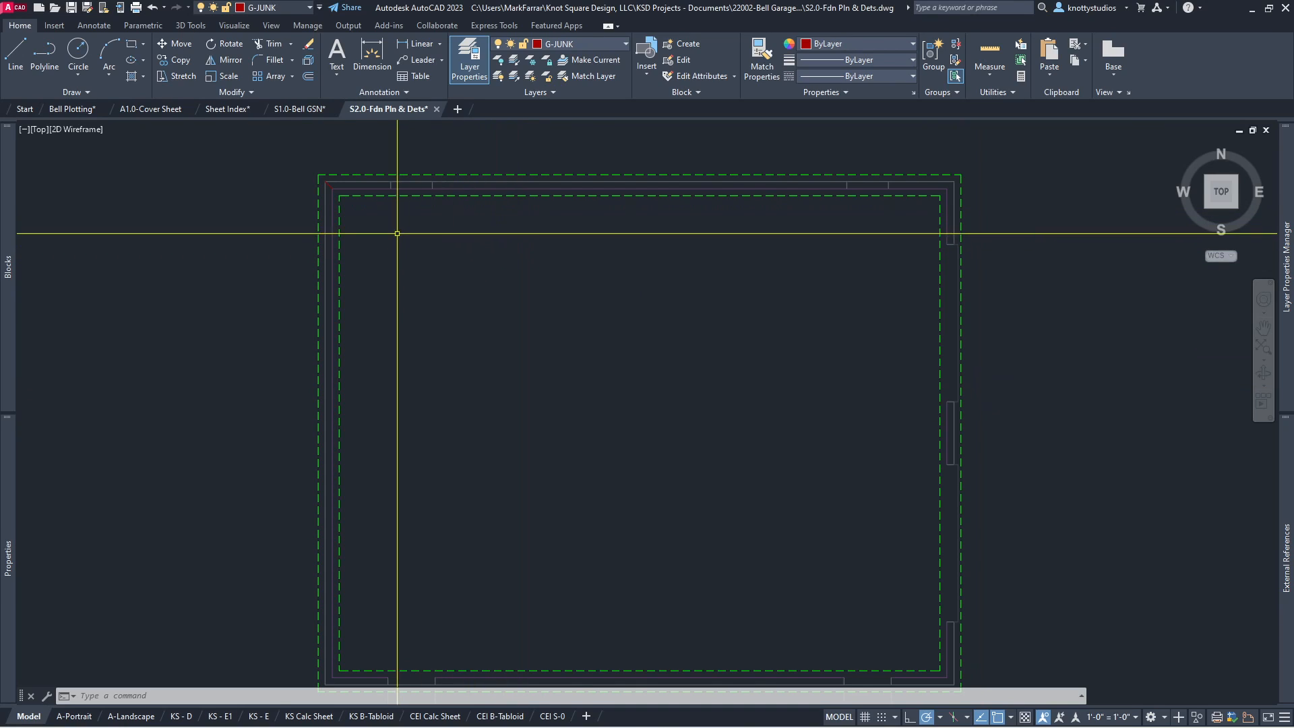
Step: Check the available X-REF layers and the A4.0-Flr Pln entry among the external references
click(567, 45)
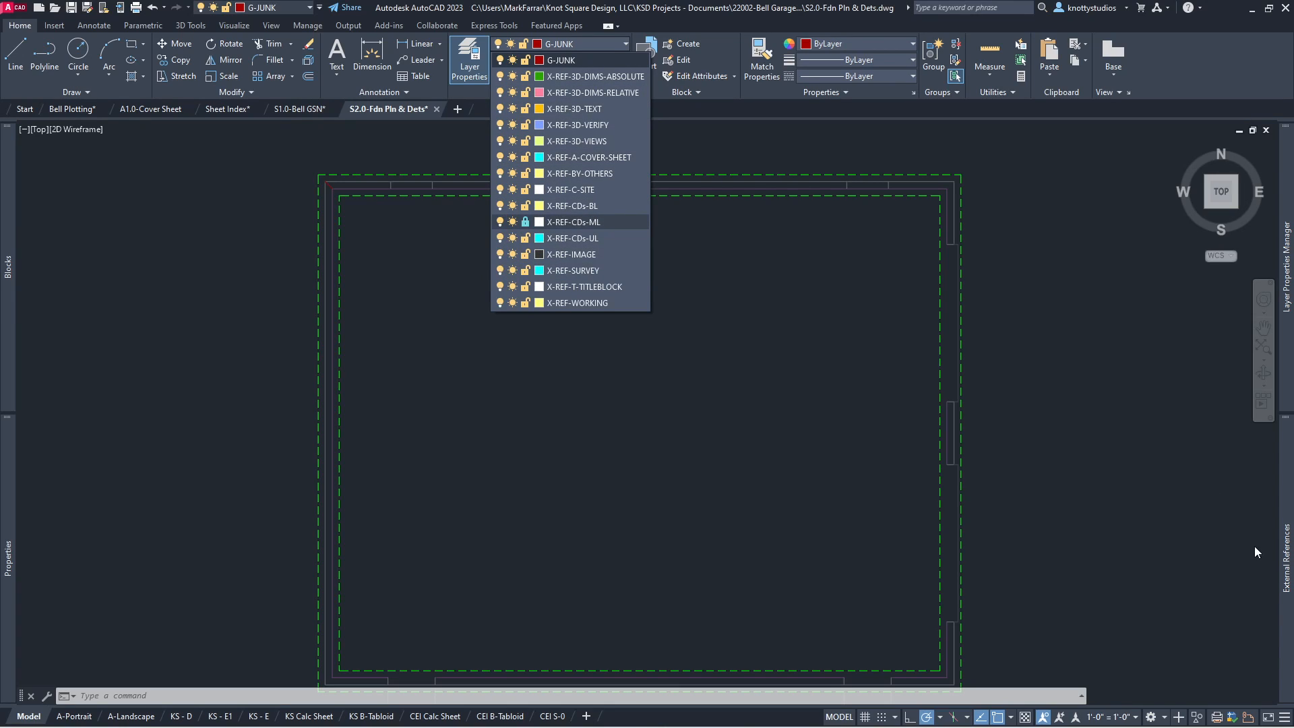
click(1282, 558)
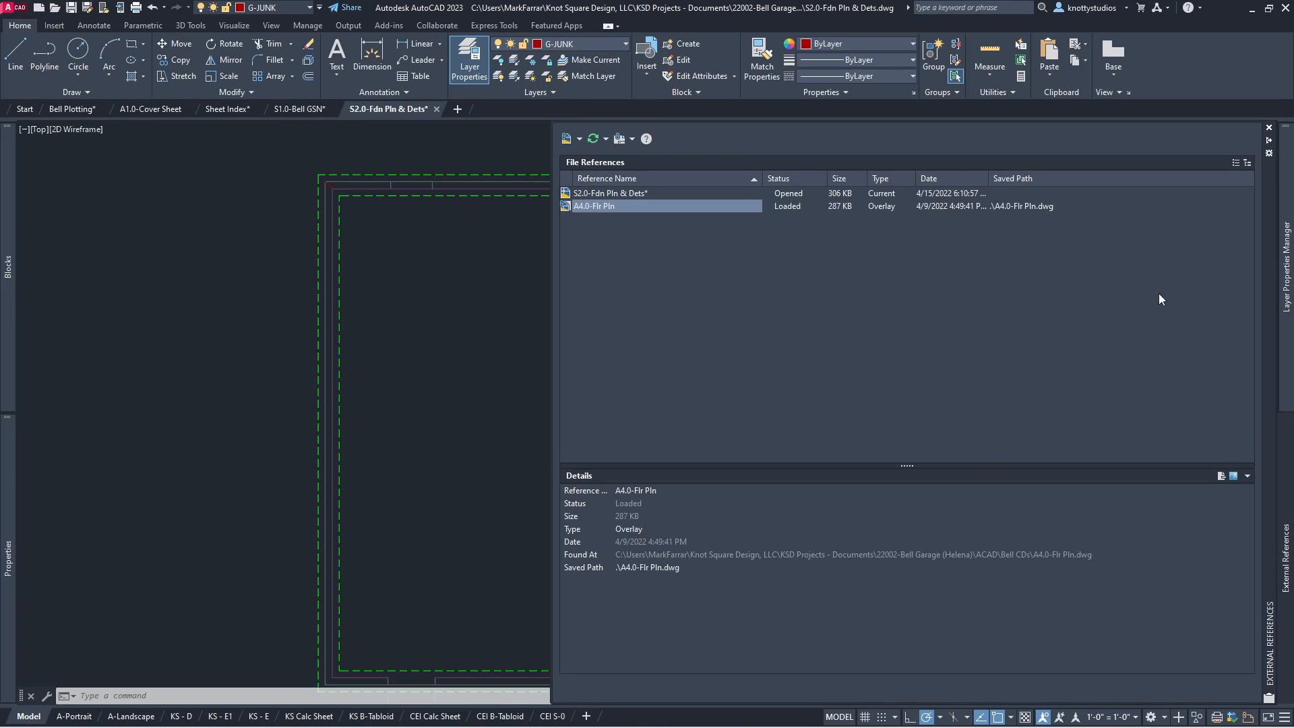
click(1282, 258)
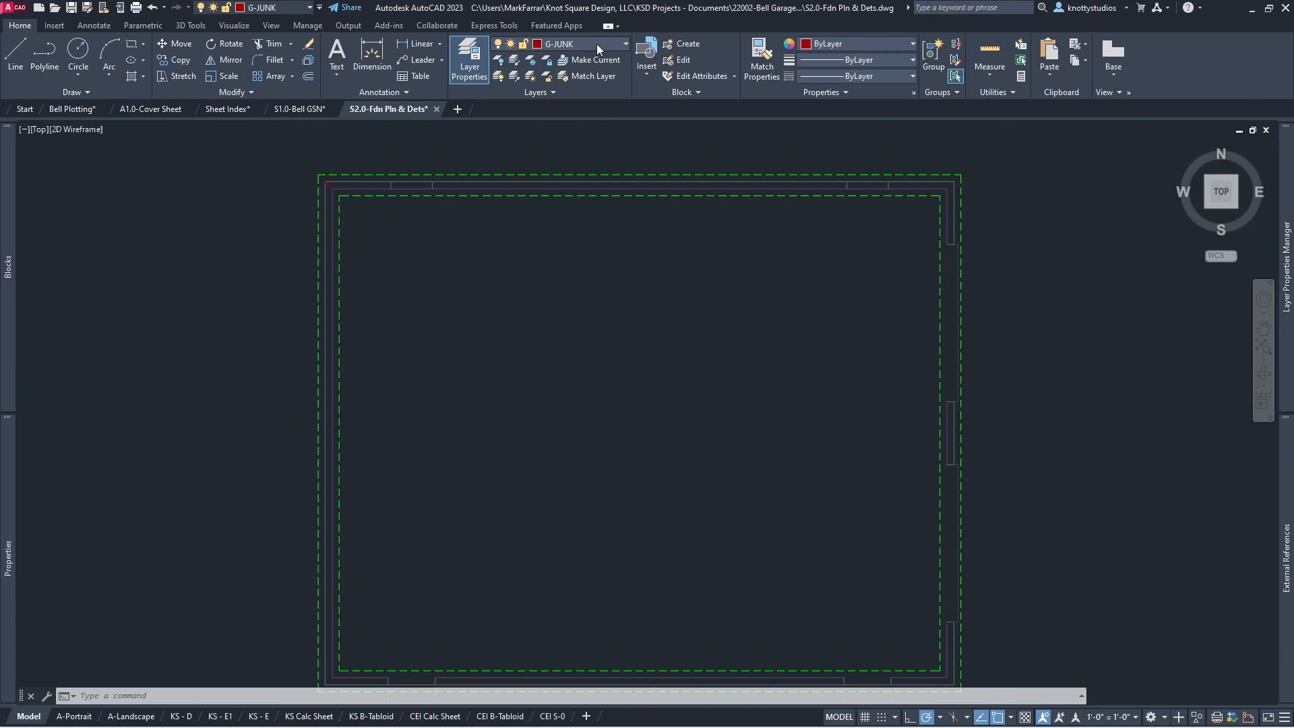
click(596, 44)
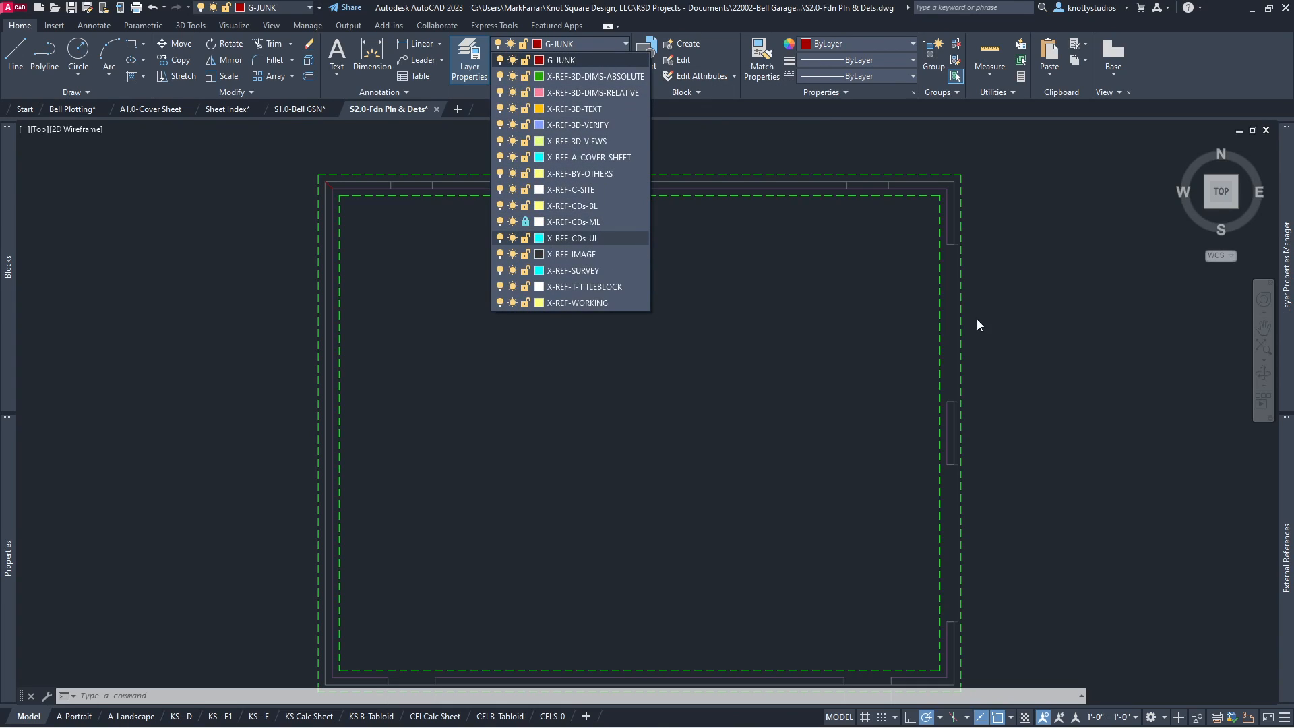
click(1285, 343)
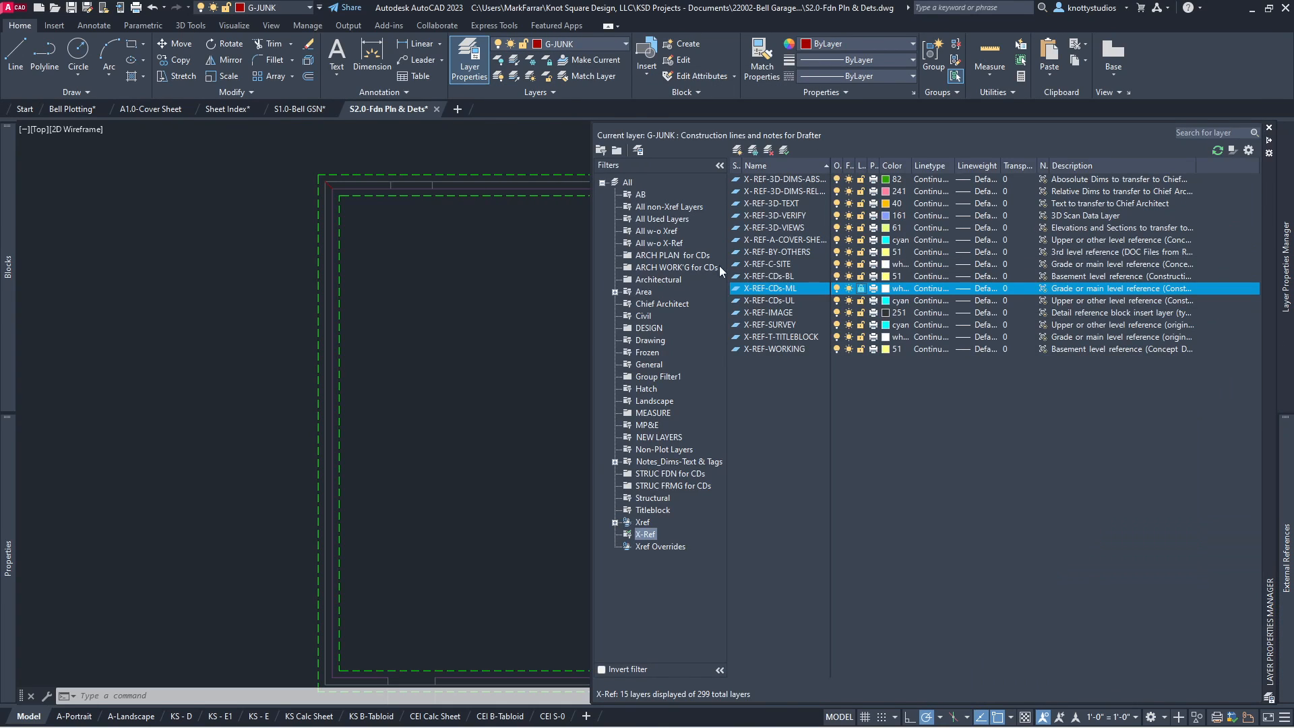
Step: Compare the full All non-Xref Layers list with the shorter STRUC FDN for CDs filter
click(646, 208)
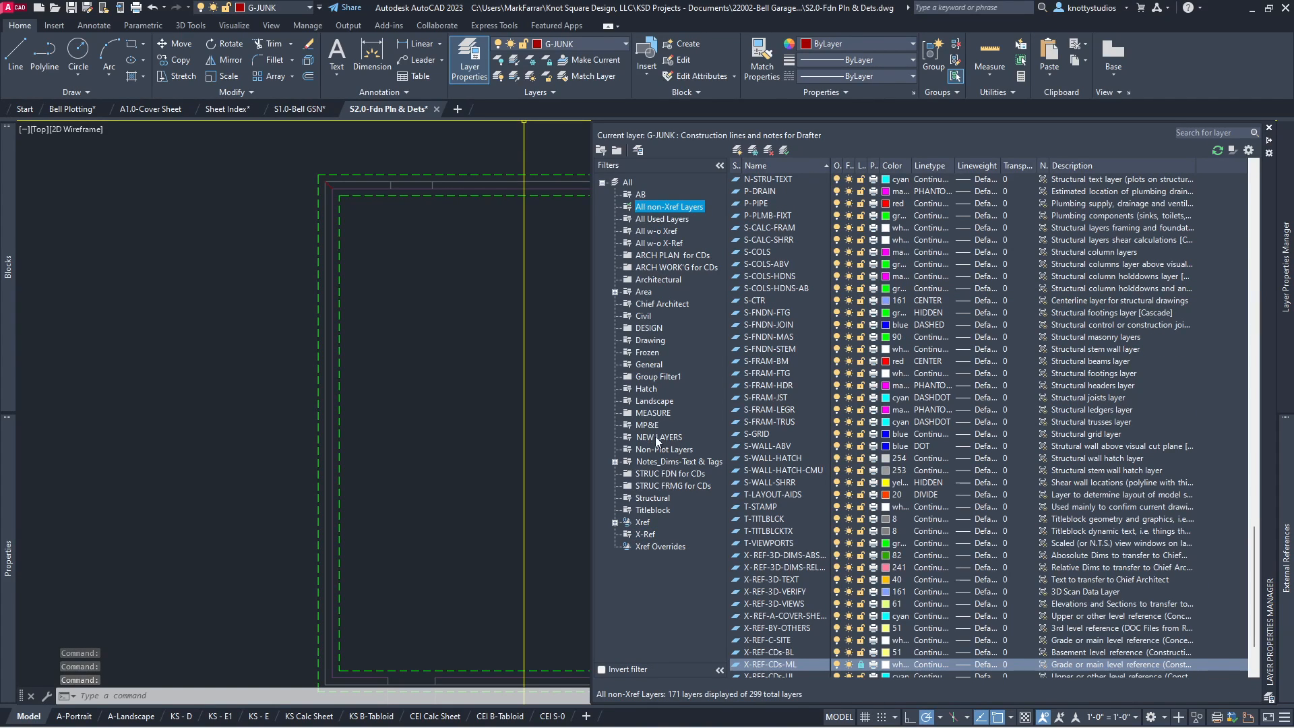
click(665, 474)
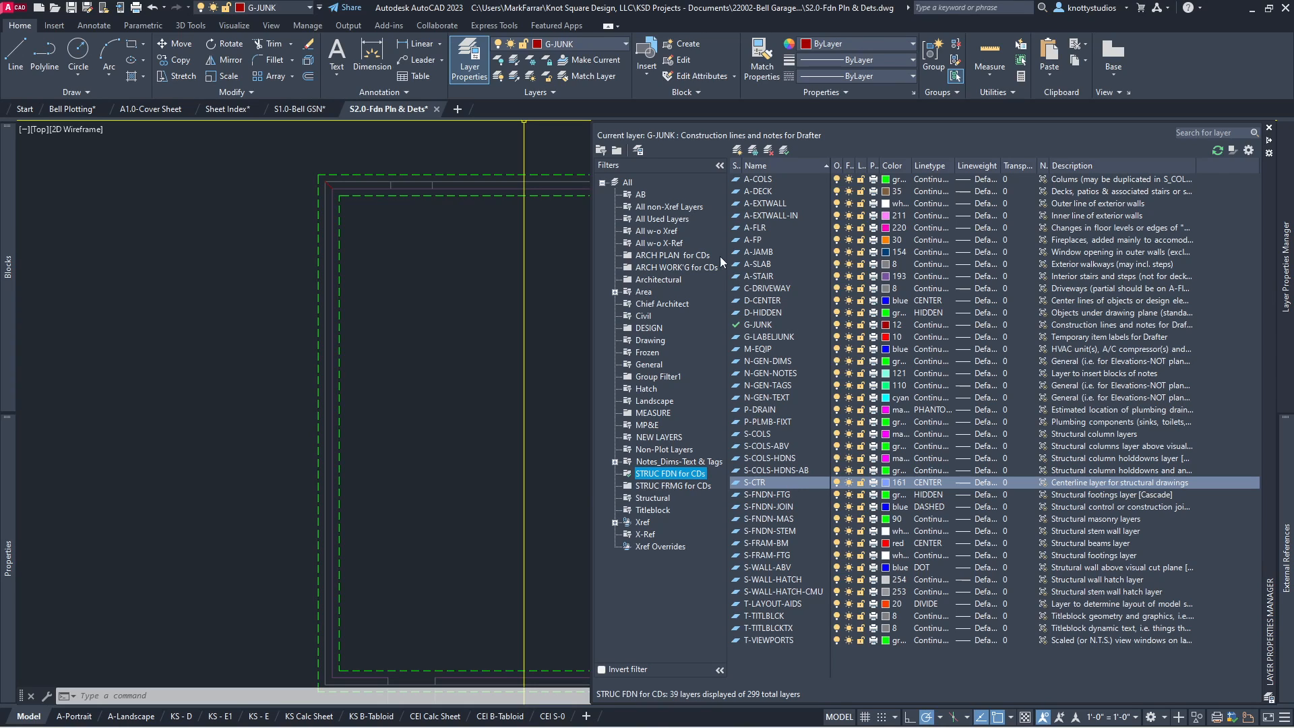
click(673, 207)
scroll(775, 328, down, 2)
scroll(774, 328, up, 9)
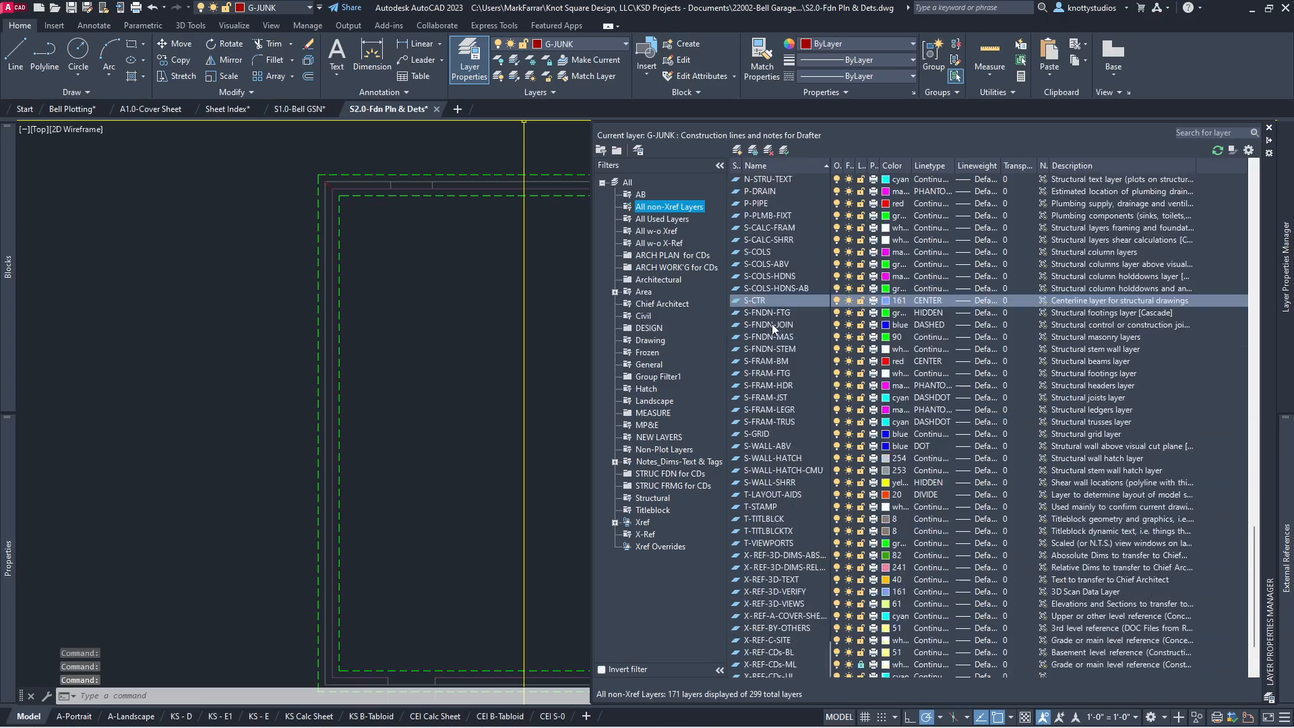
scroll(773, 315, up, 20)
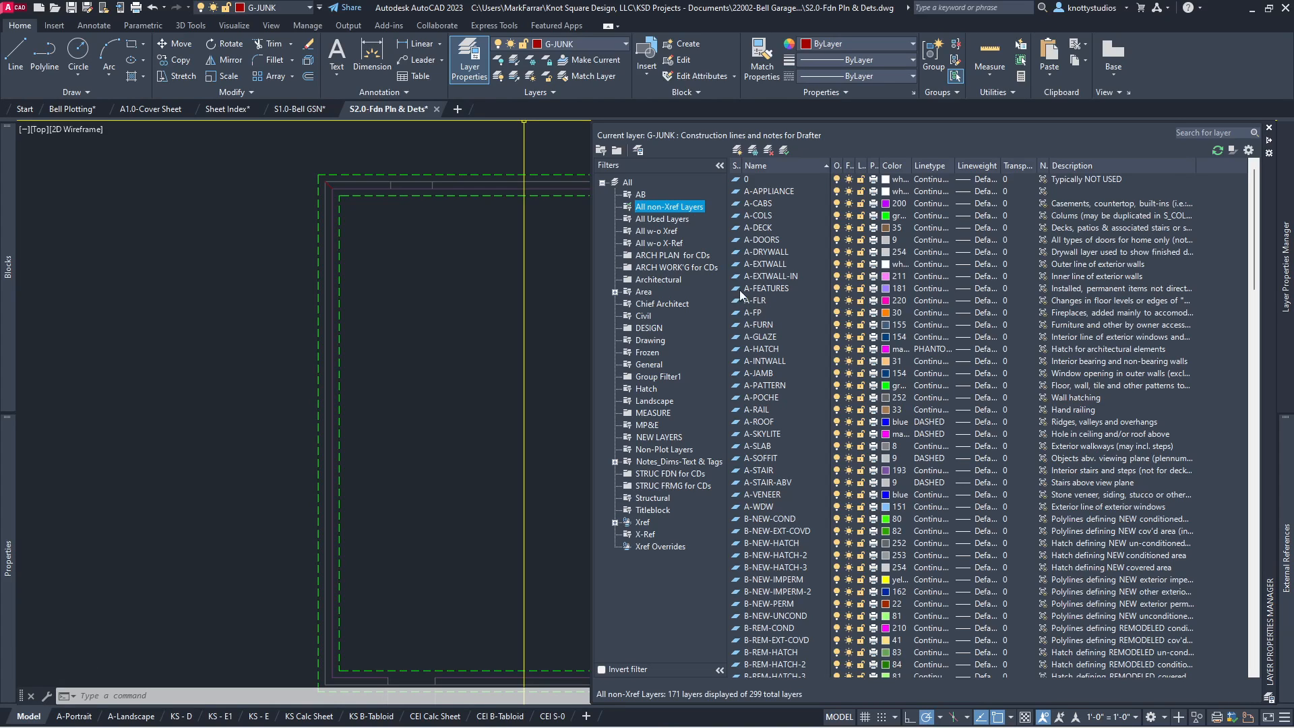
scroll(772, 518, down, 8)
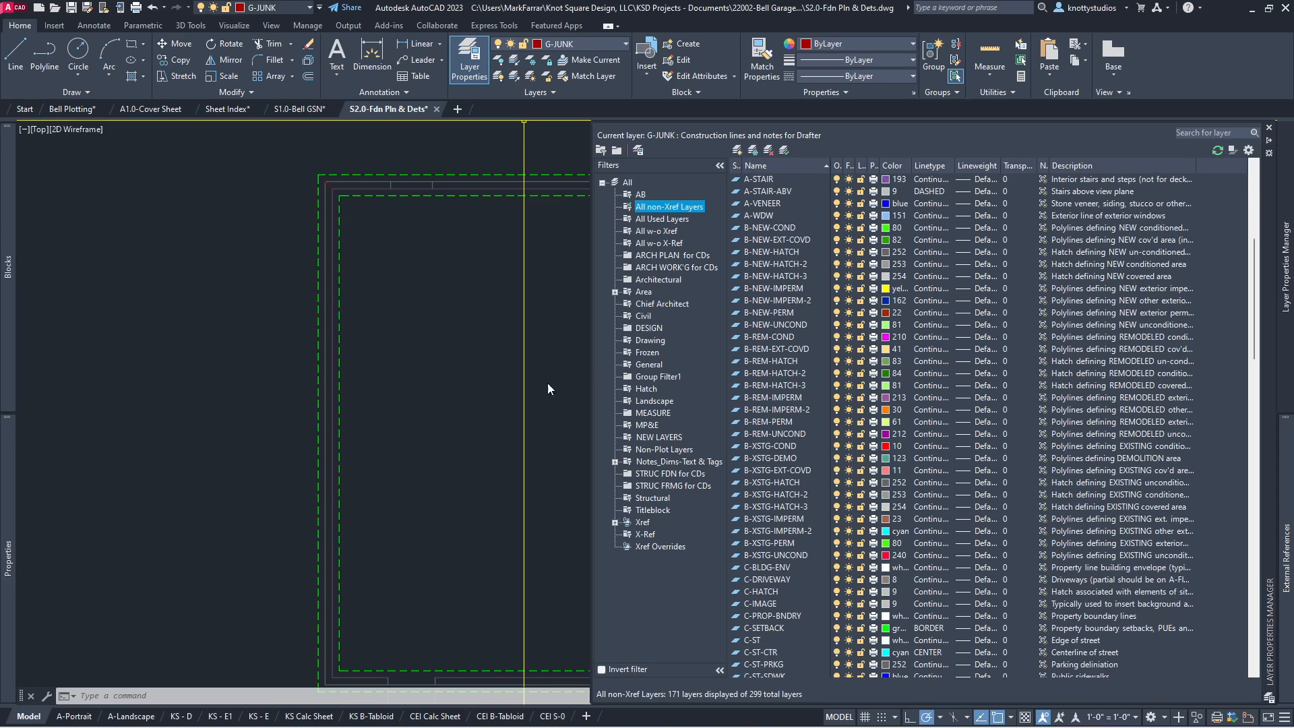
Step: Make S-FNDN-STEM current from the STRUC FDN for CDs filter and draw a rectangle along the outer face of the garage walls
click(667, 472)
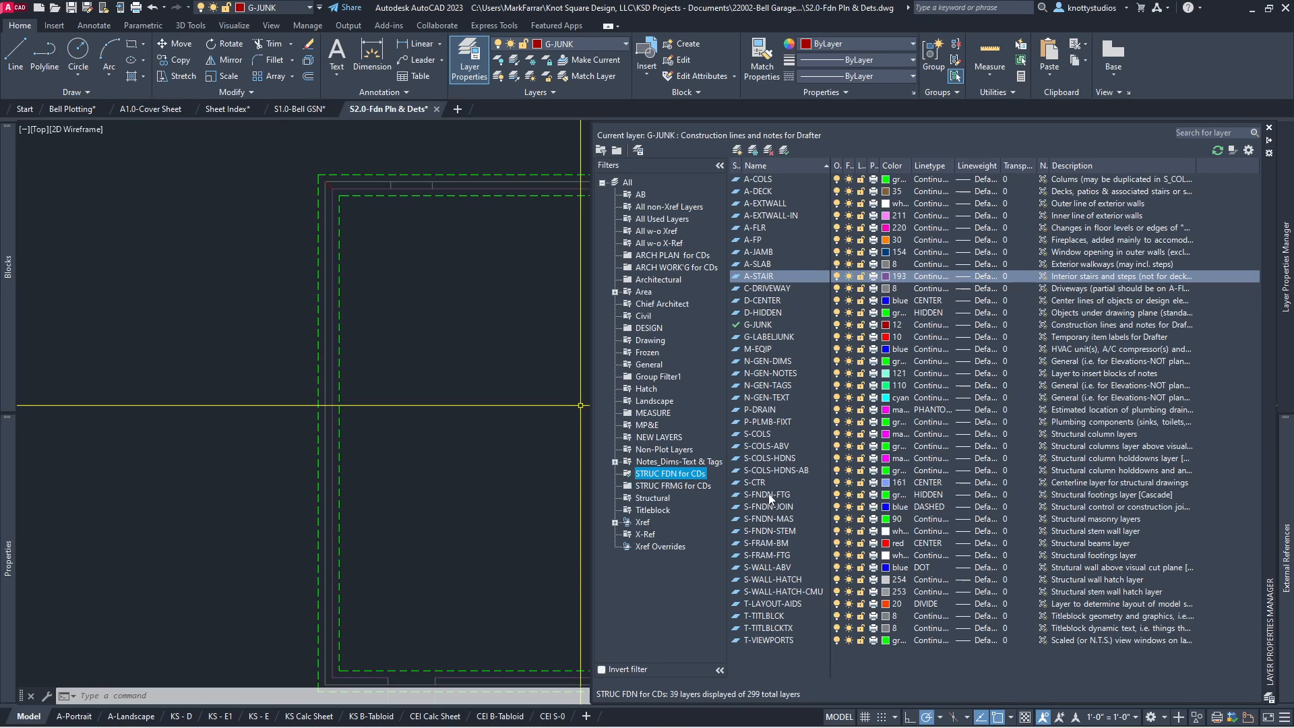
double_click(780, 534)
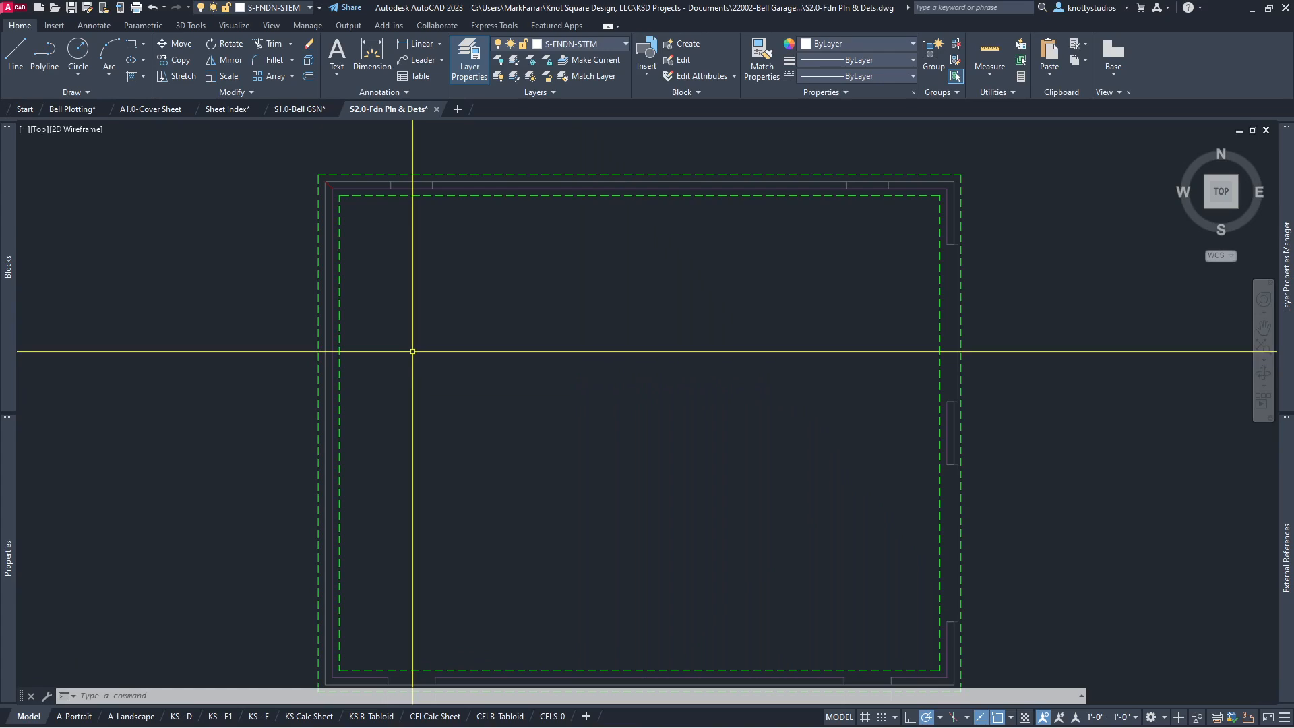
scroll(425, 325, down, 2)
scroll(434, 406, up, 2)
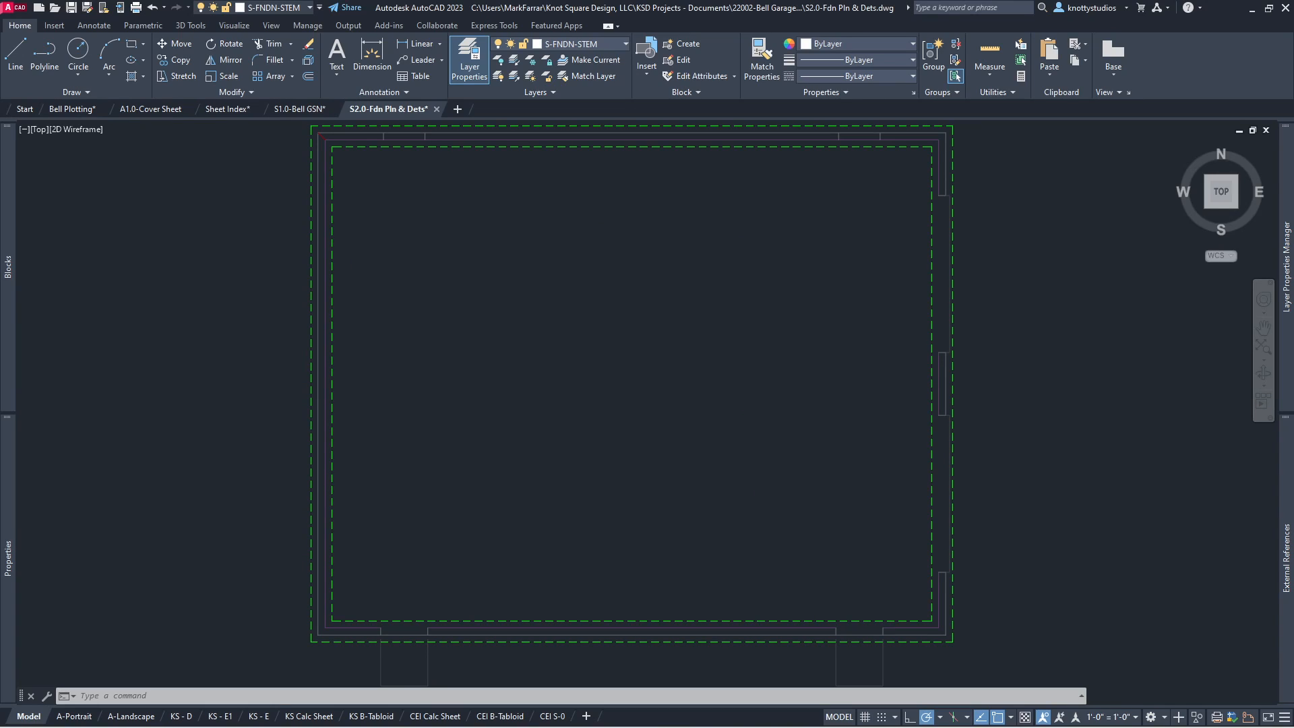
text(rec)
key(Return)
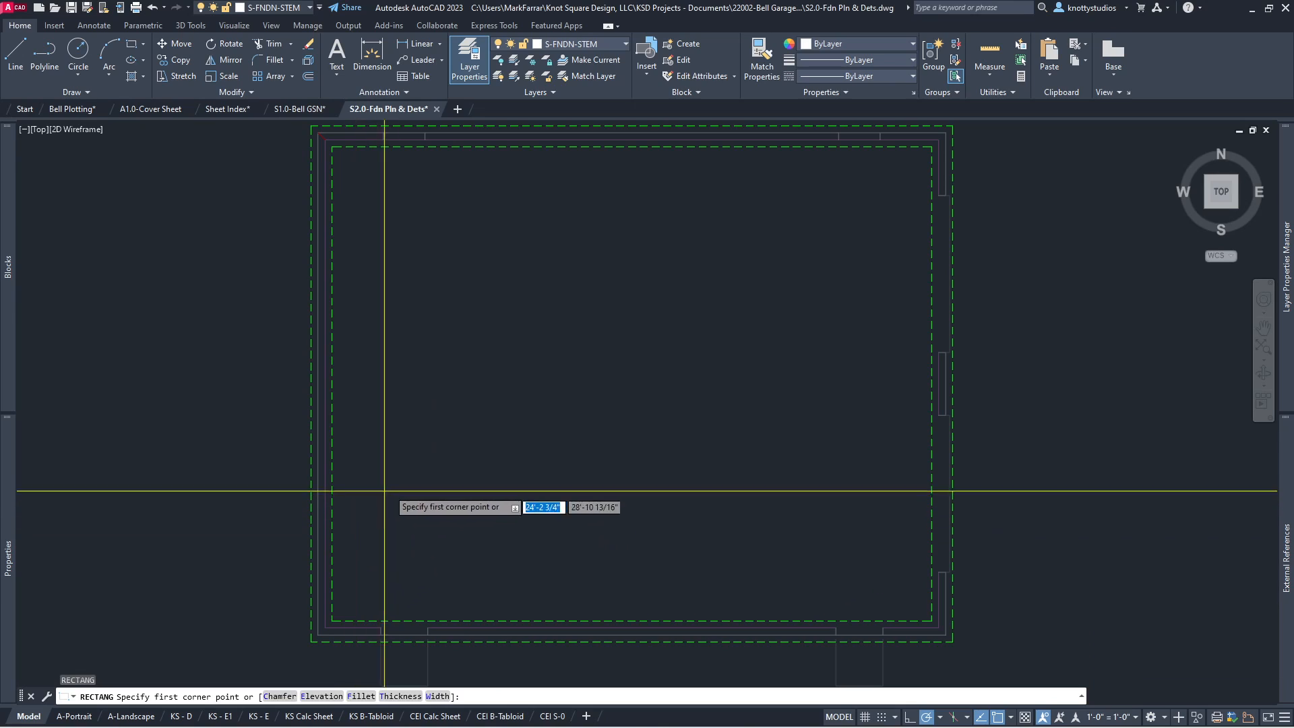
click(317, 635)
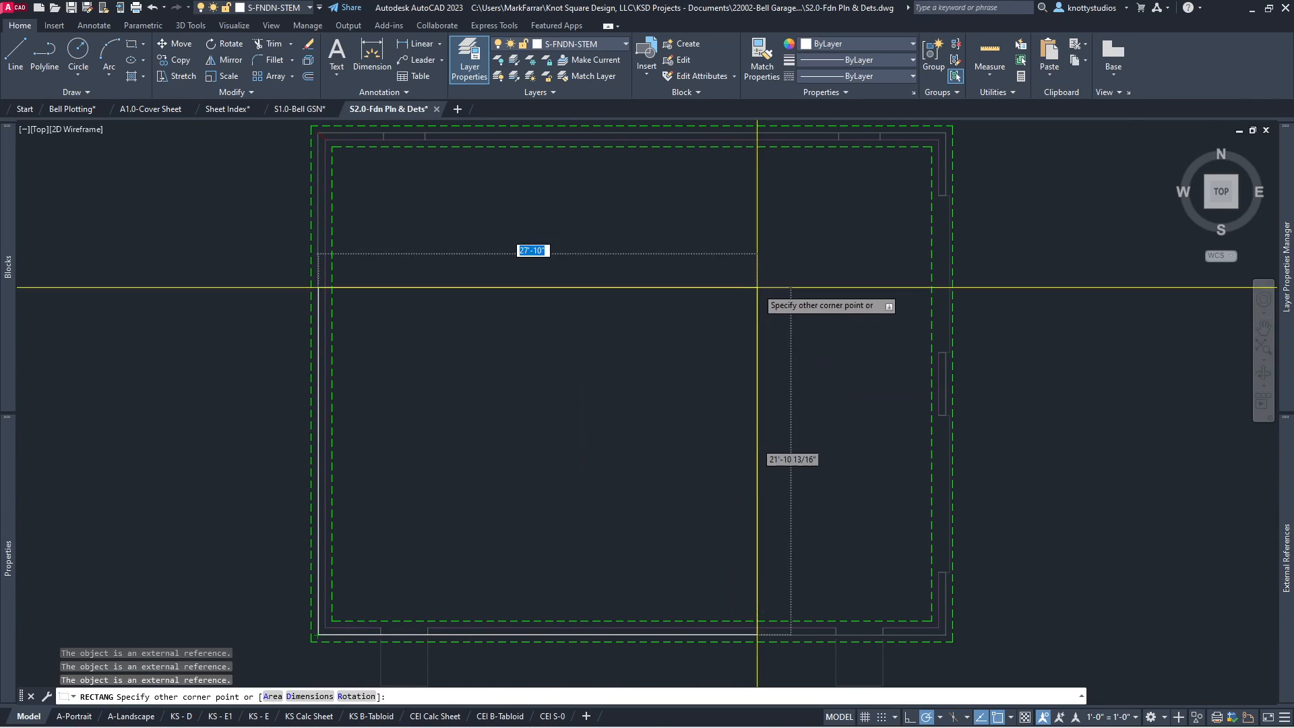
click(947, 132)
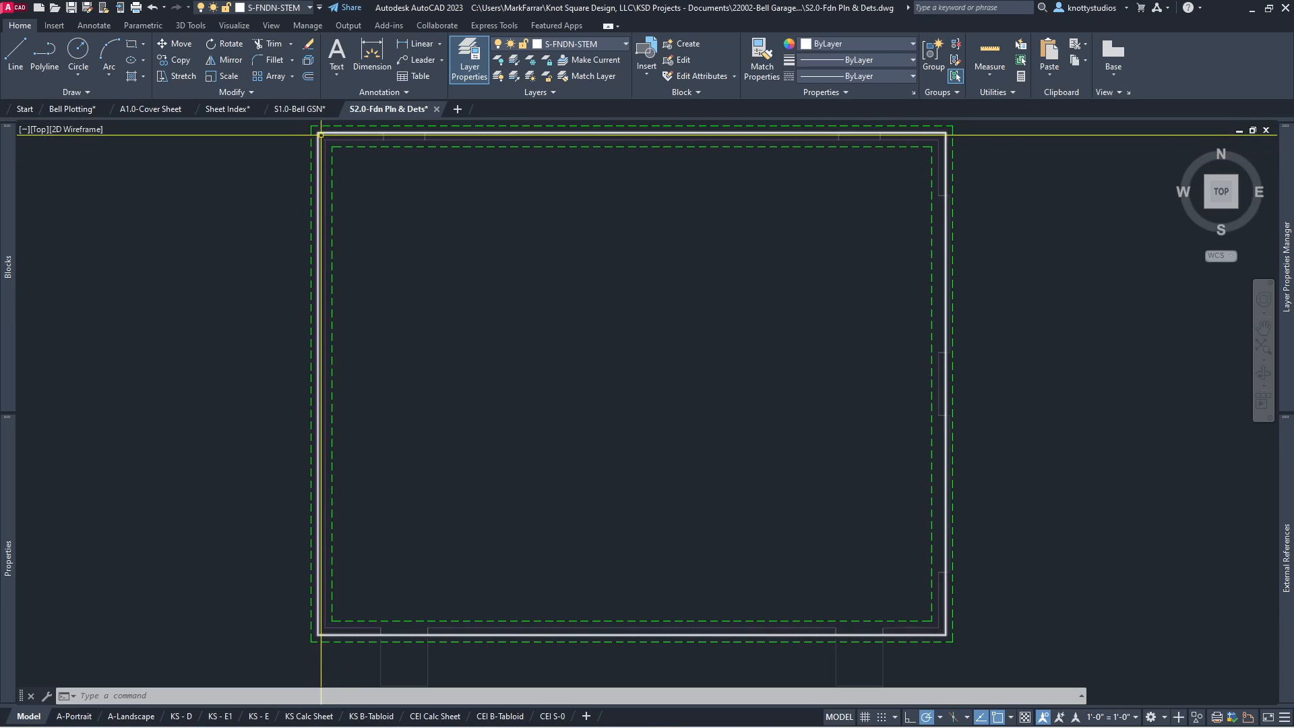
Step: Offset the outer stem wall rectangle 8 inches inward to form the inner face of the stem wall
scroll(317, 138, up, 6)
scroll(342, 340, down, 3)
scroll(324, 236, up, 5)
scroll(368, 360, down, 3)
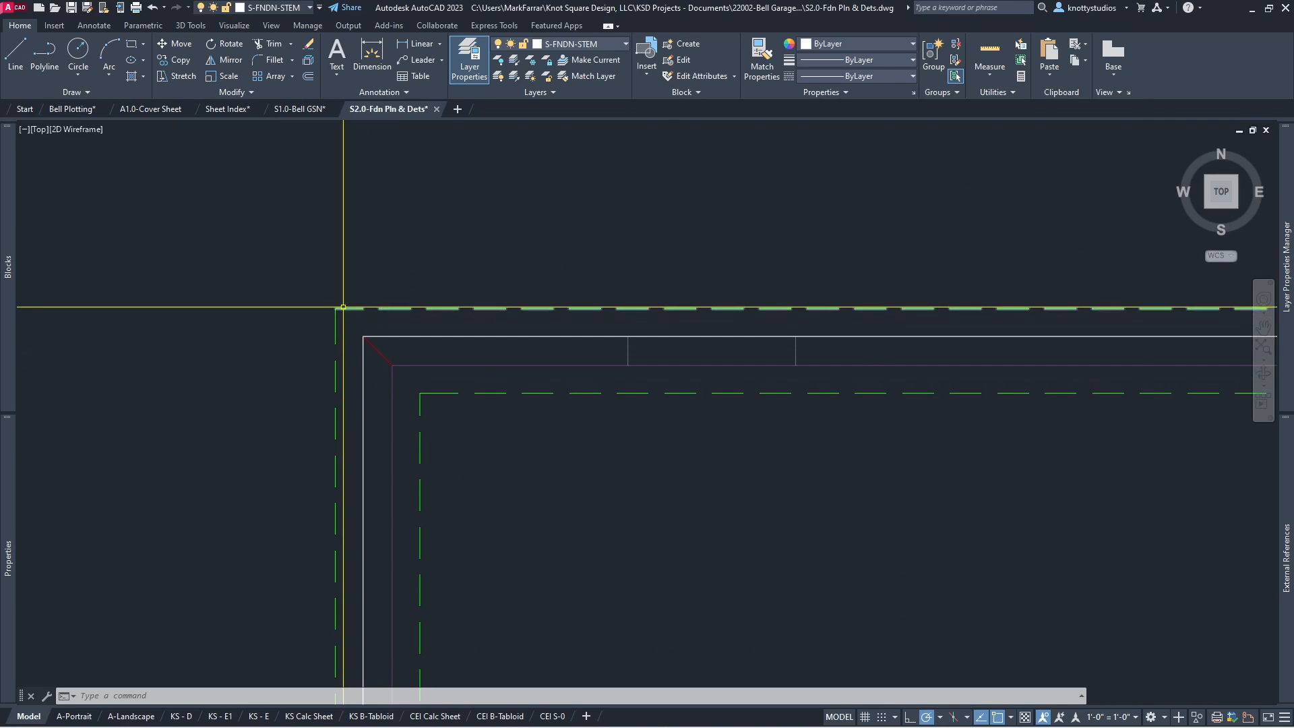
key(Escape)
key(Escape)
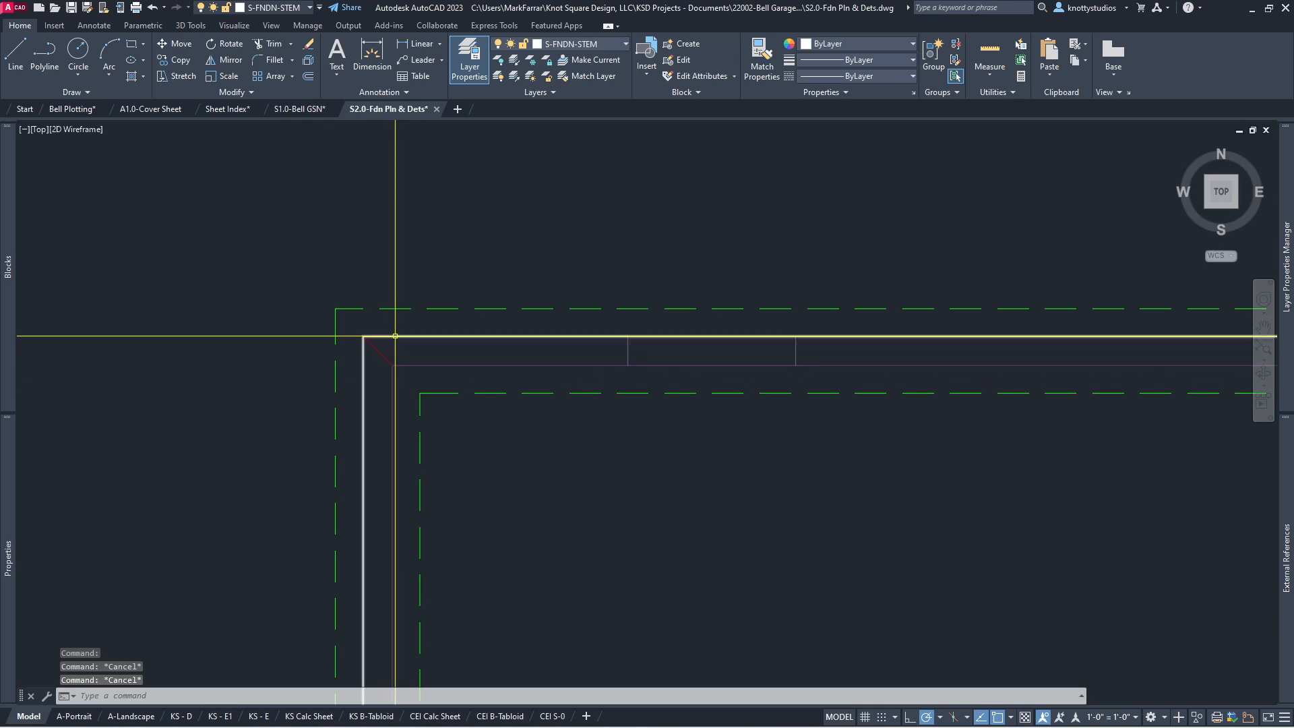
text(o)
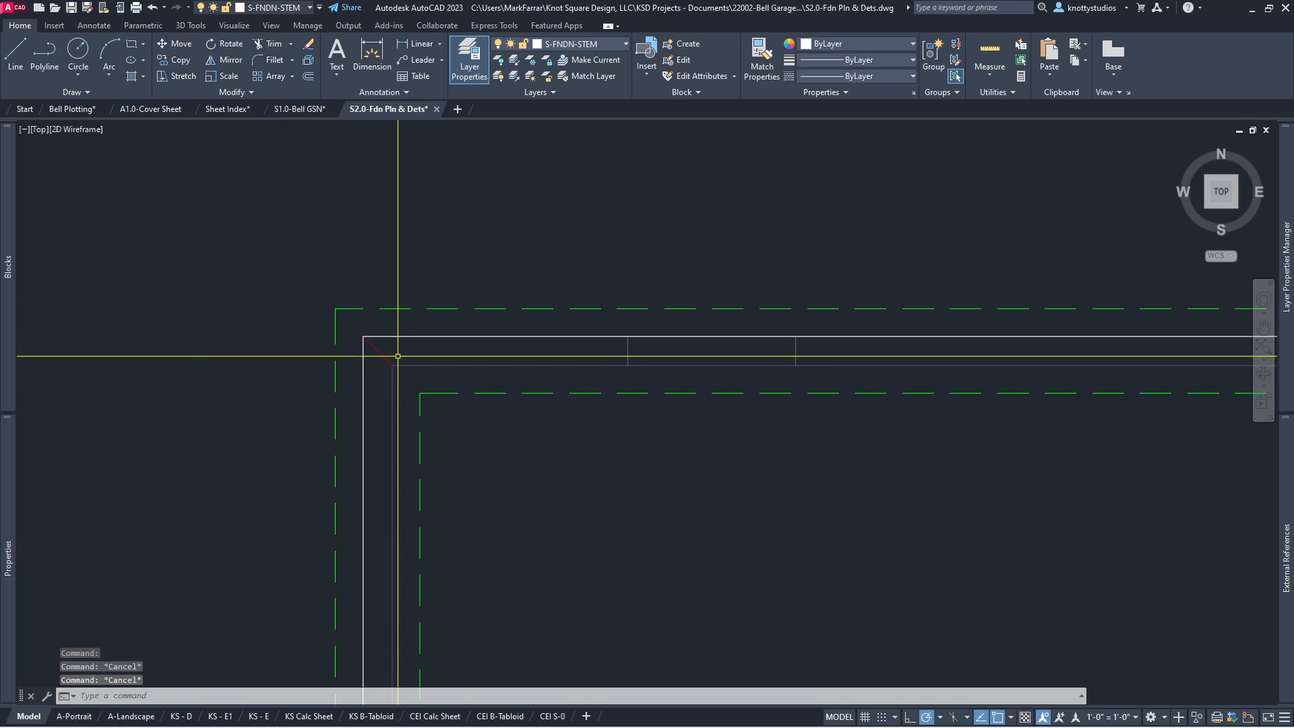
key(Return)
text(8)
key(Return)
click(420, 337)
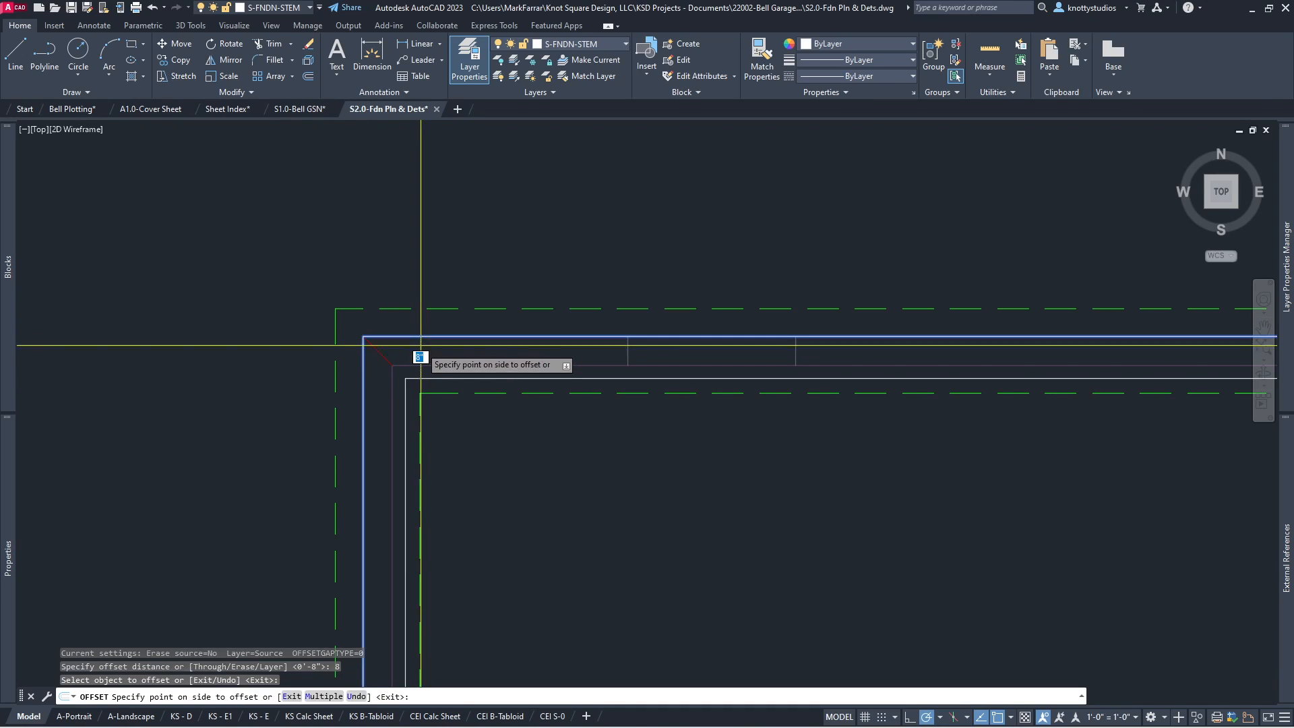
click(425, 404)
key(Return)
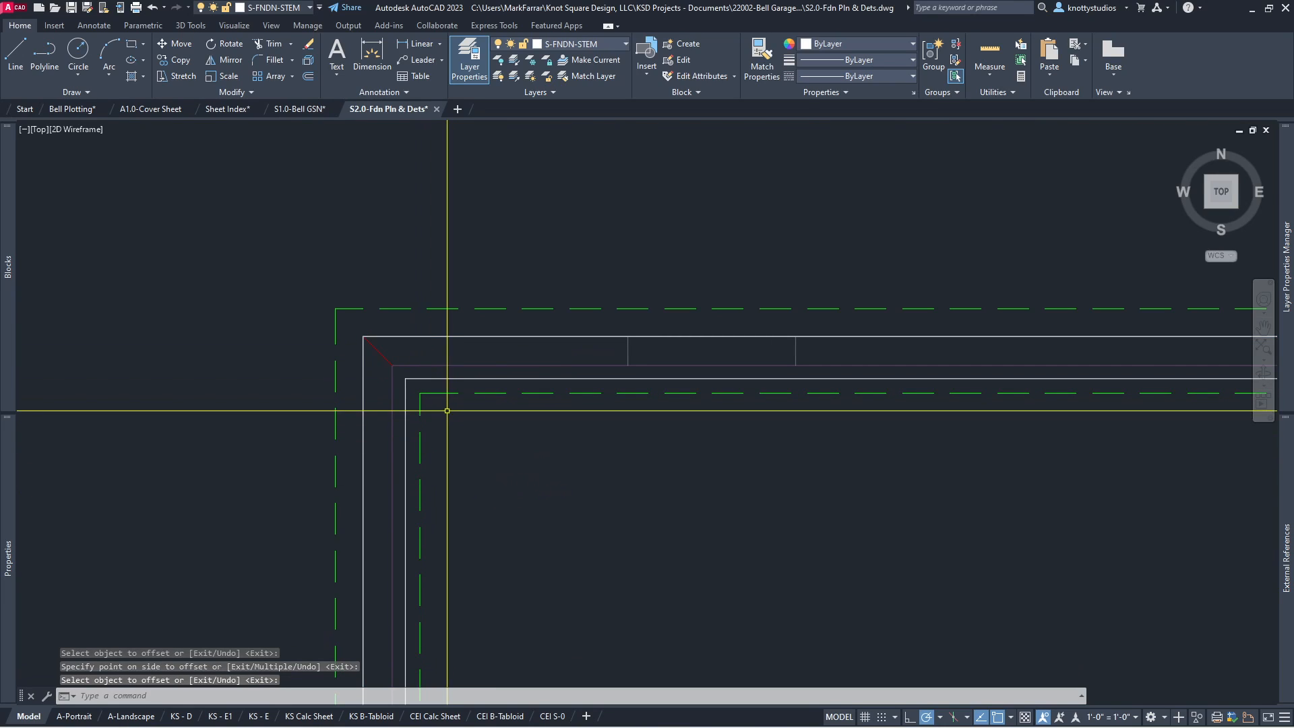
Step: Erase the individual dashed footing lines around the stem wall, keeping only the outer line along the top wall
scroll(381, 367, down, 6)
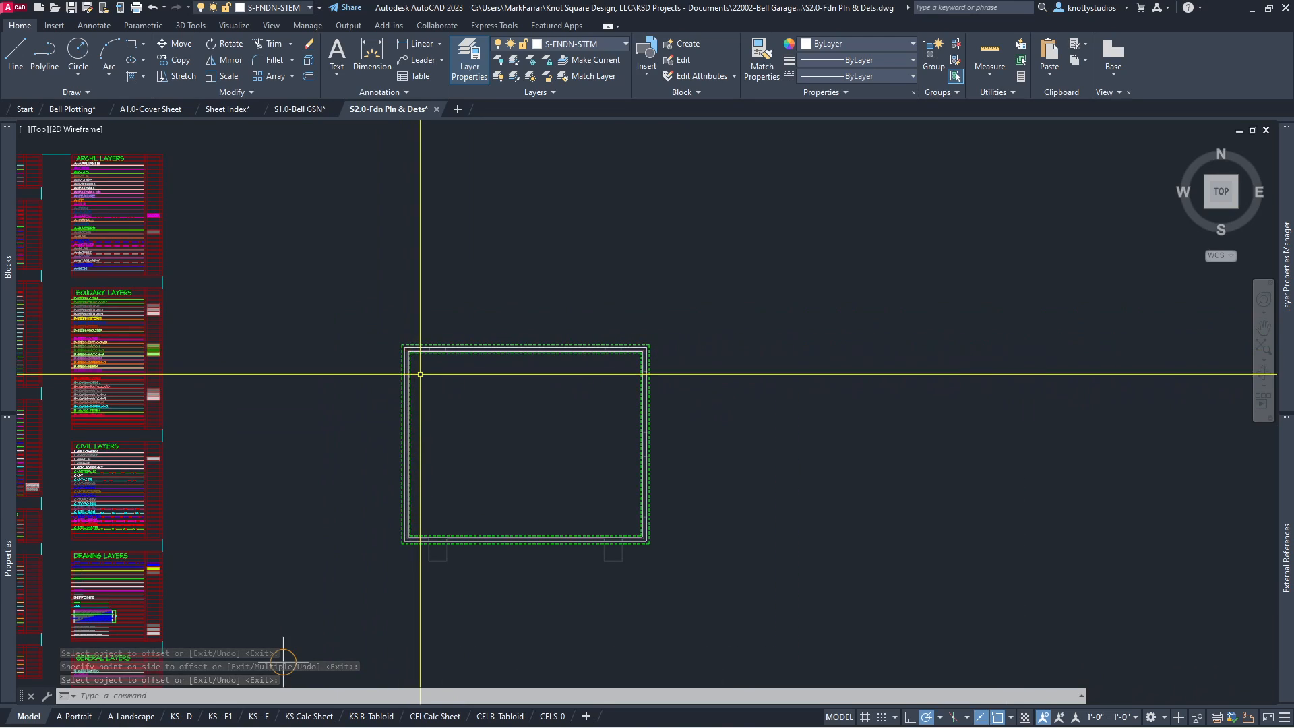
scroll(411, 367, up, 6)
text(e)
key(Return)
click(388, 297)
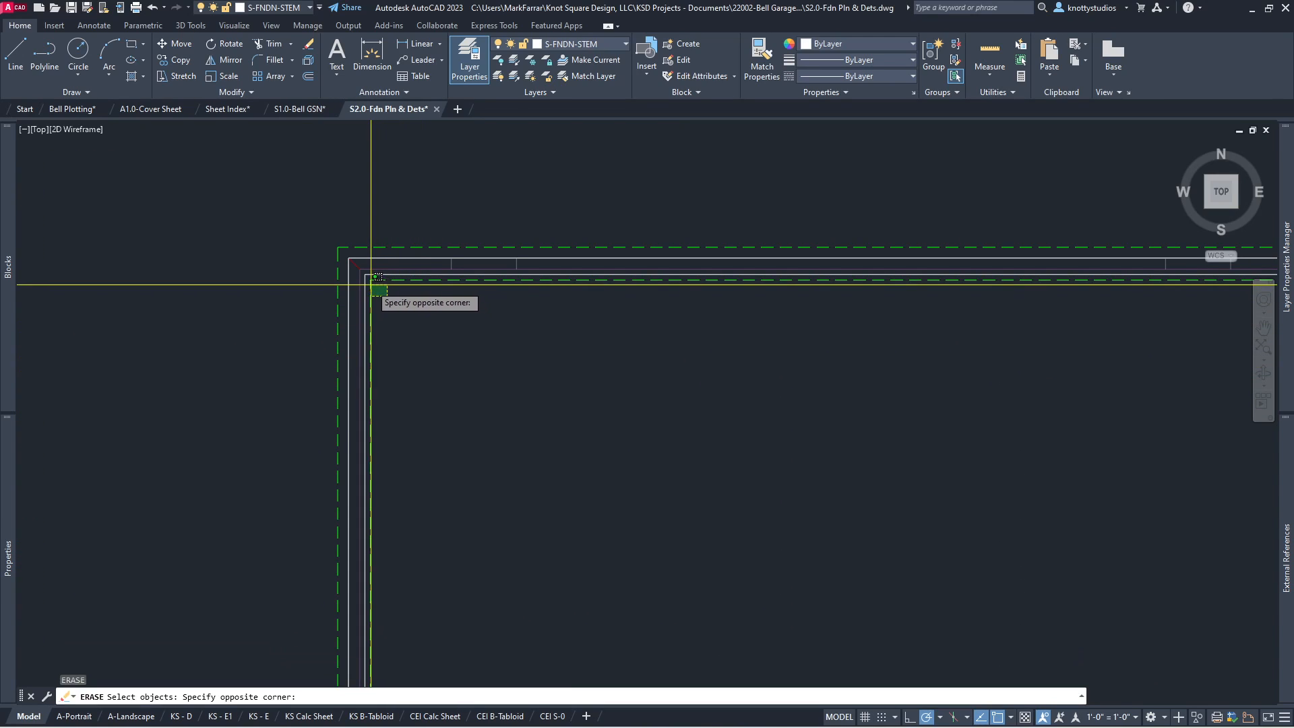
click(369, 283)
click(372, 282)
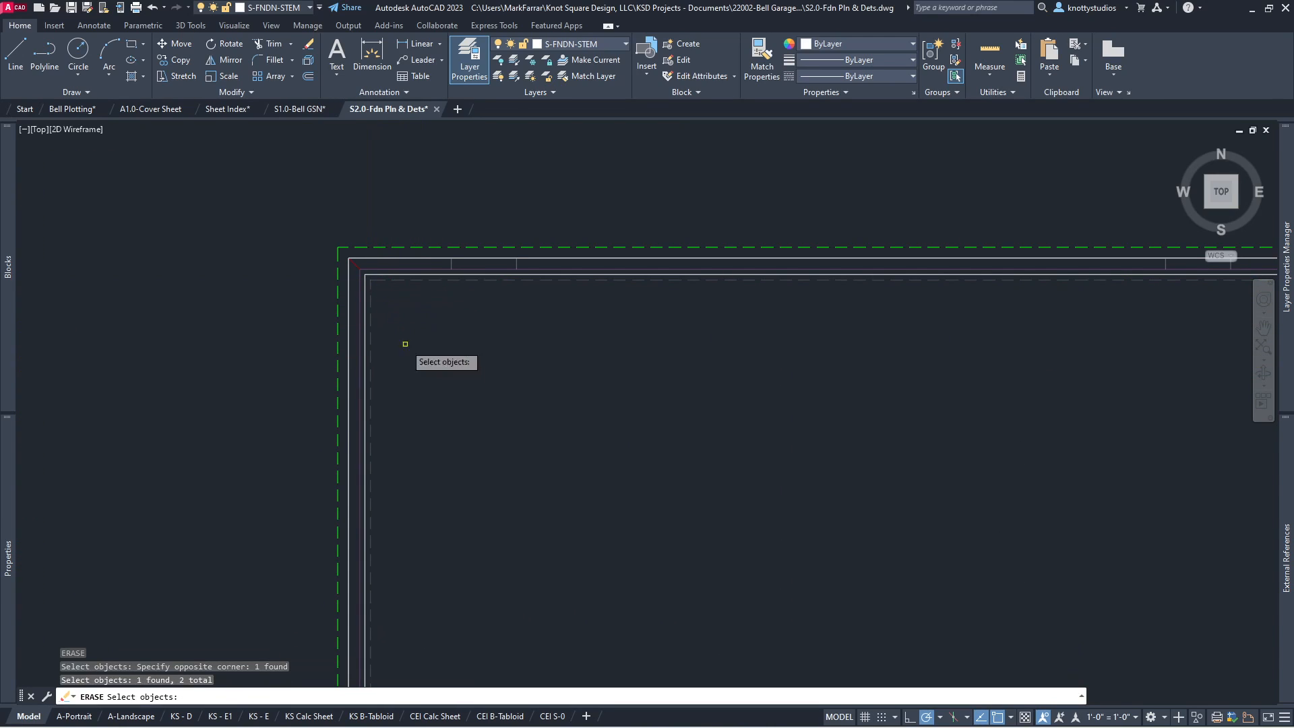
scroll(421, 414, down, 6)
click(670, 602)
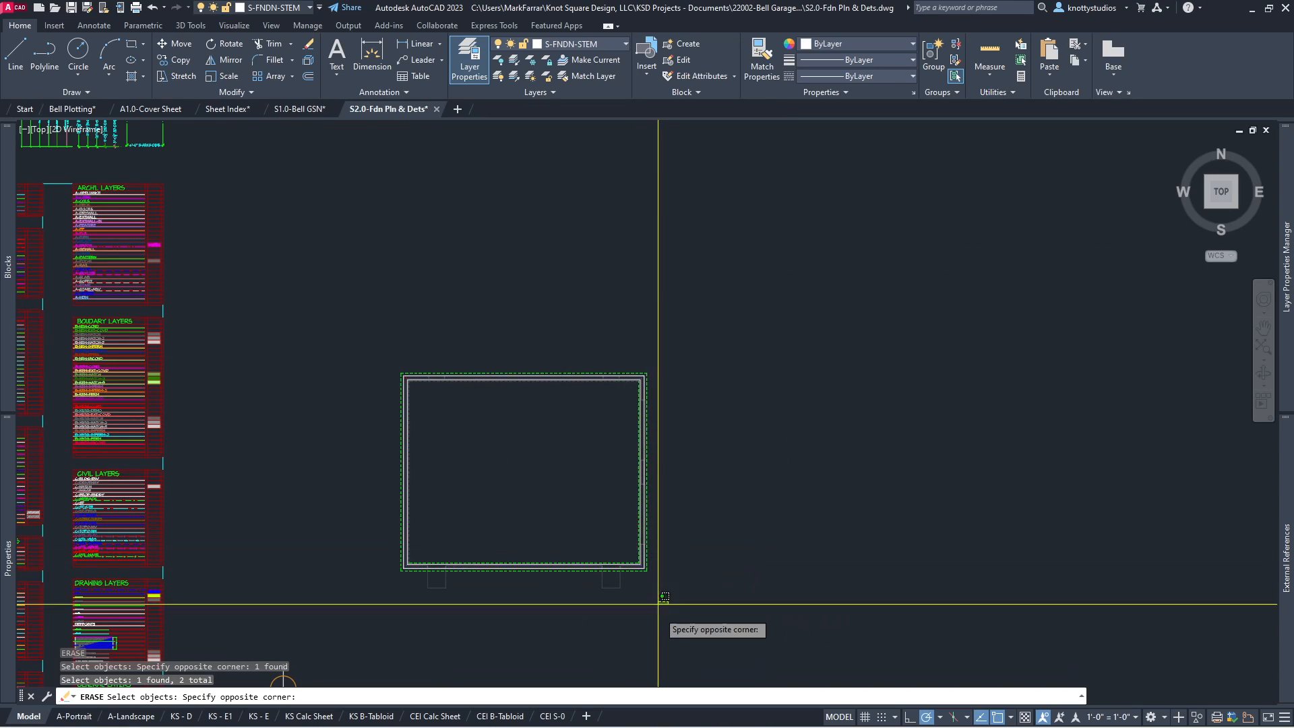
scroll(658, 620, up, 6)
click(609, 410)
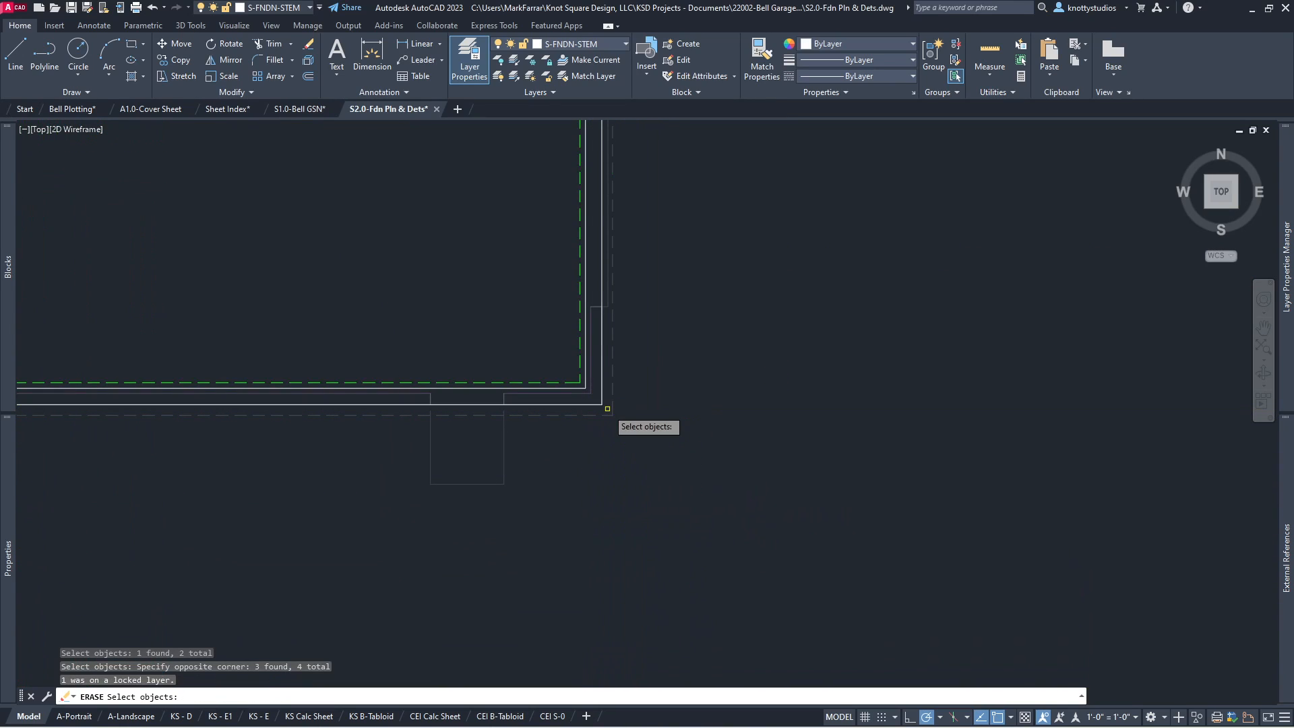
scroll(593, 385, up, 3)
click(578, 376)
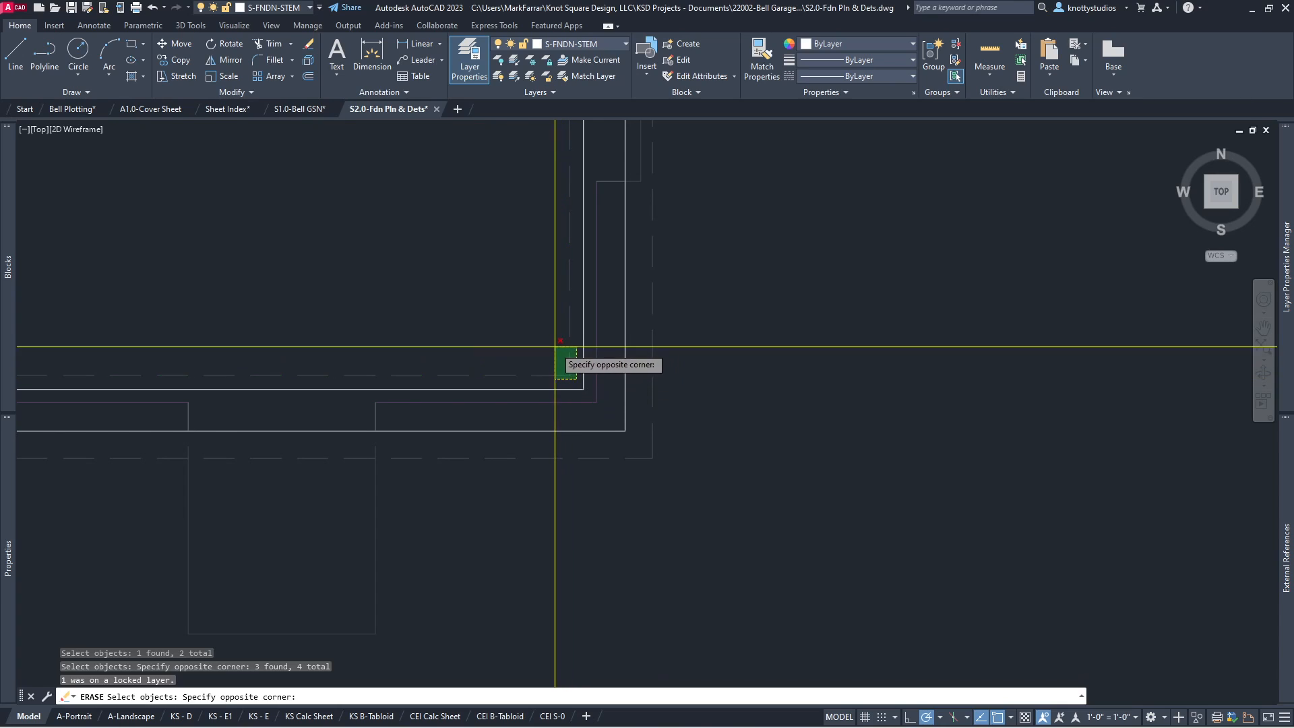
click(553, 345)
scroll(549, 540, down, 8)
scroll(422, 402, up, 4)
scroll(422, 401, down, 3)
click(368, 395)
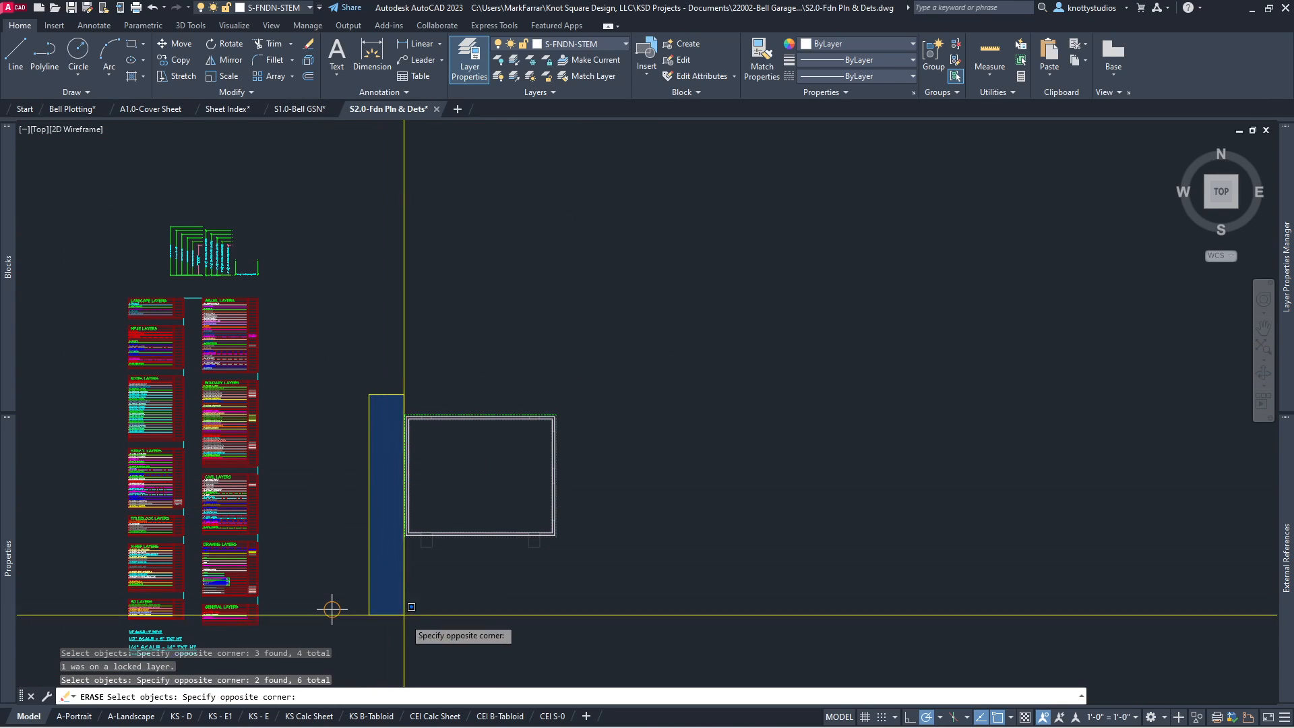
click(407, 638)
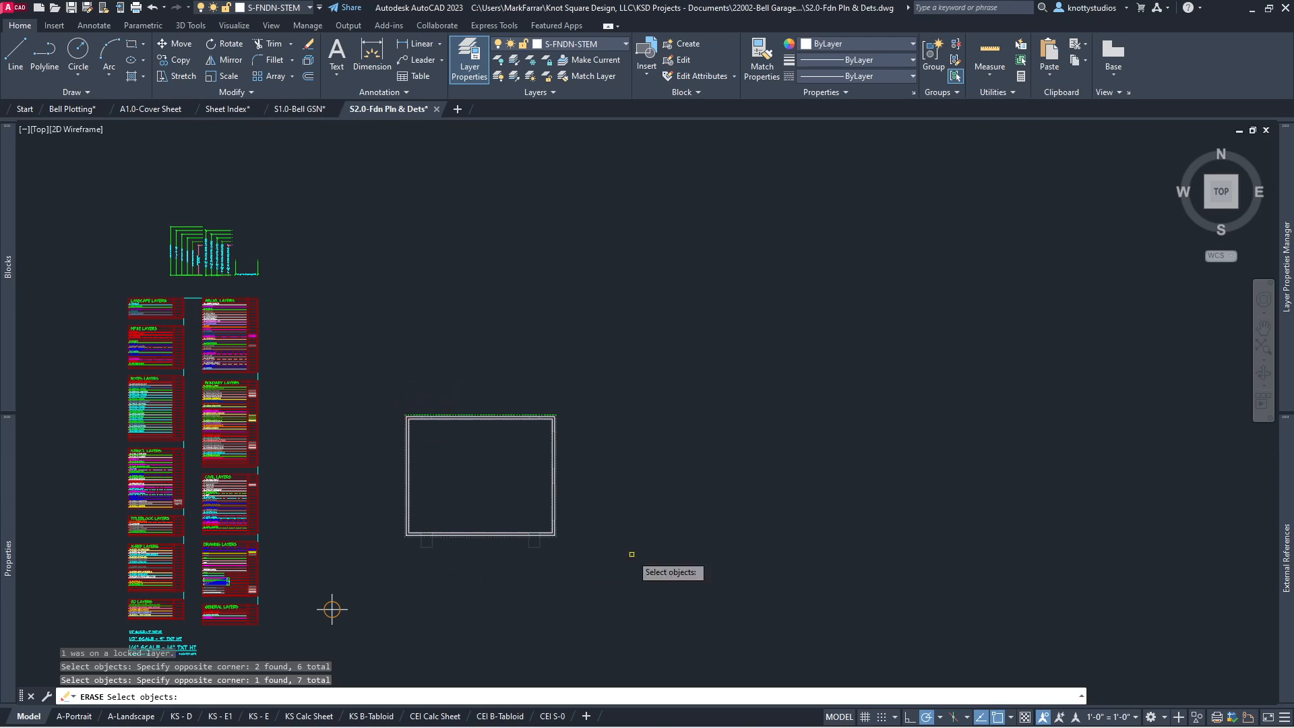
scroll(401, 419, up, 8)
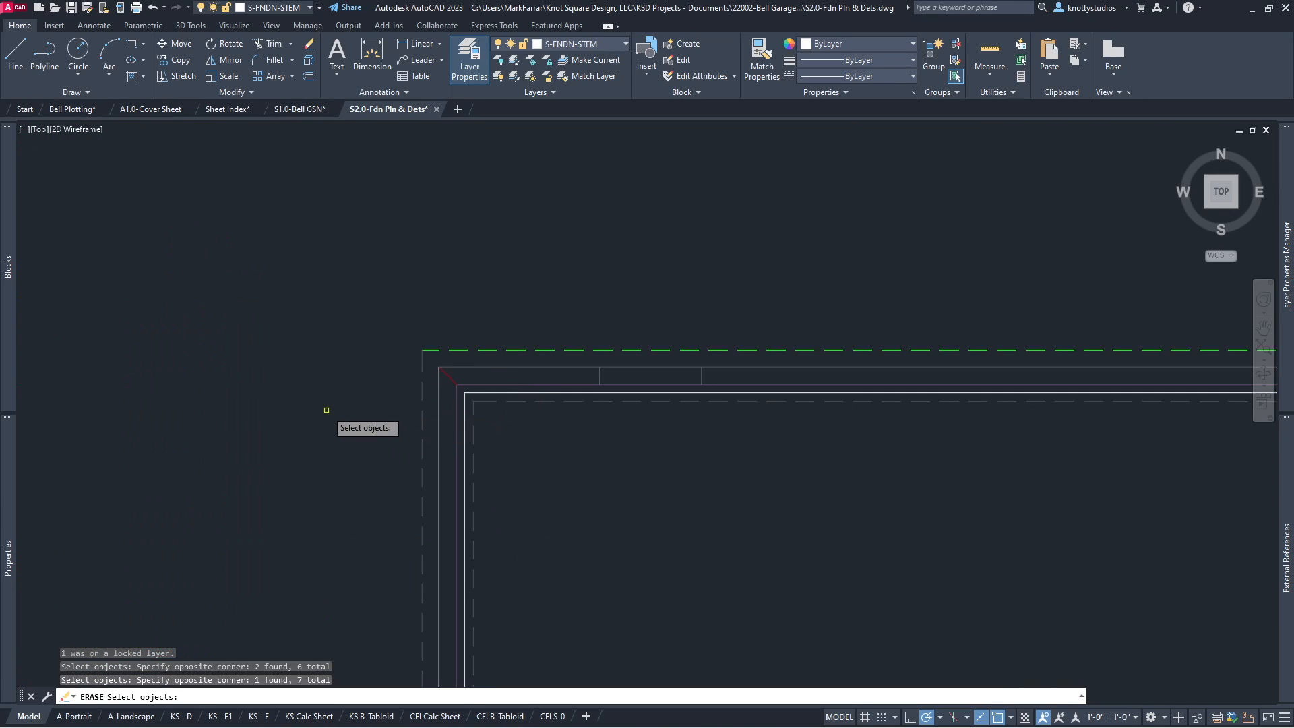
key(Return)
scroll(334, 334, down, 2)
scroll(459, 269, down, 4)
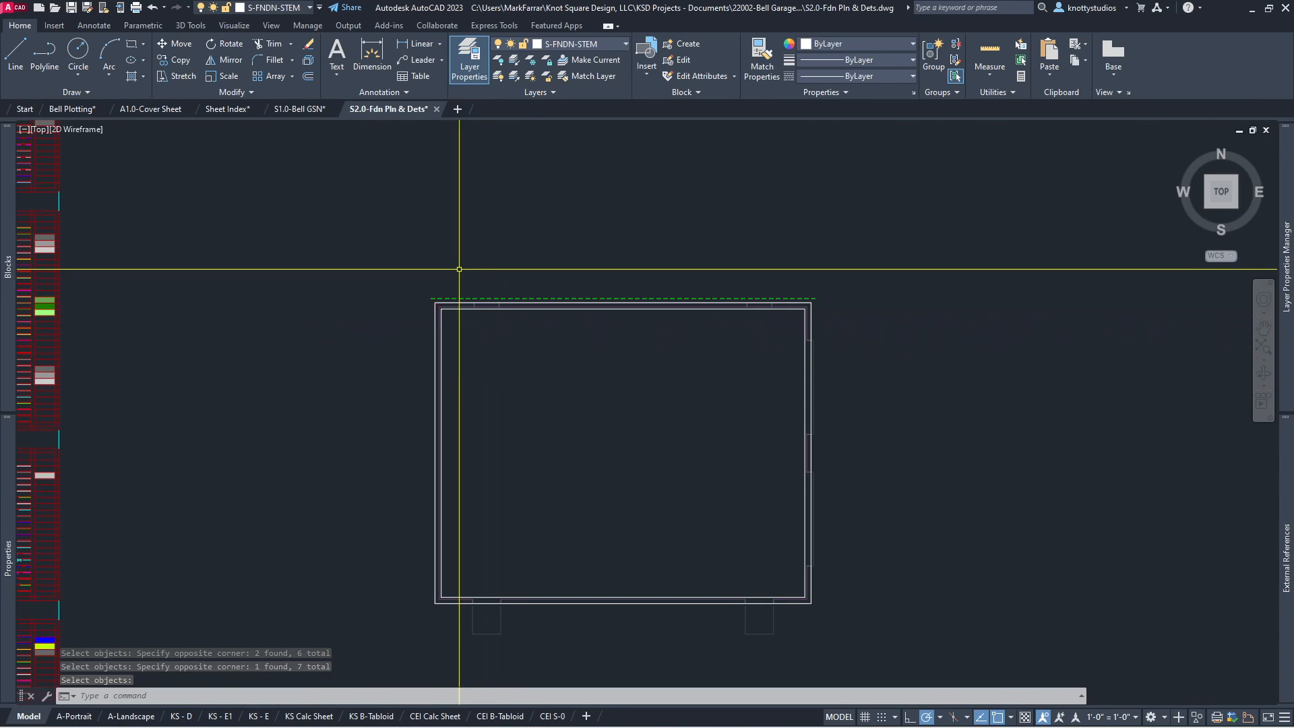
Step: Move the remaining dashed footing line clear of the garage, into the empty space above the top wall
scroll(581, 306, up, 2)
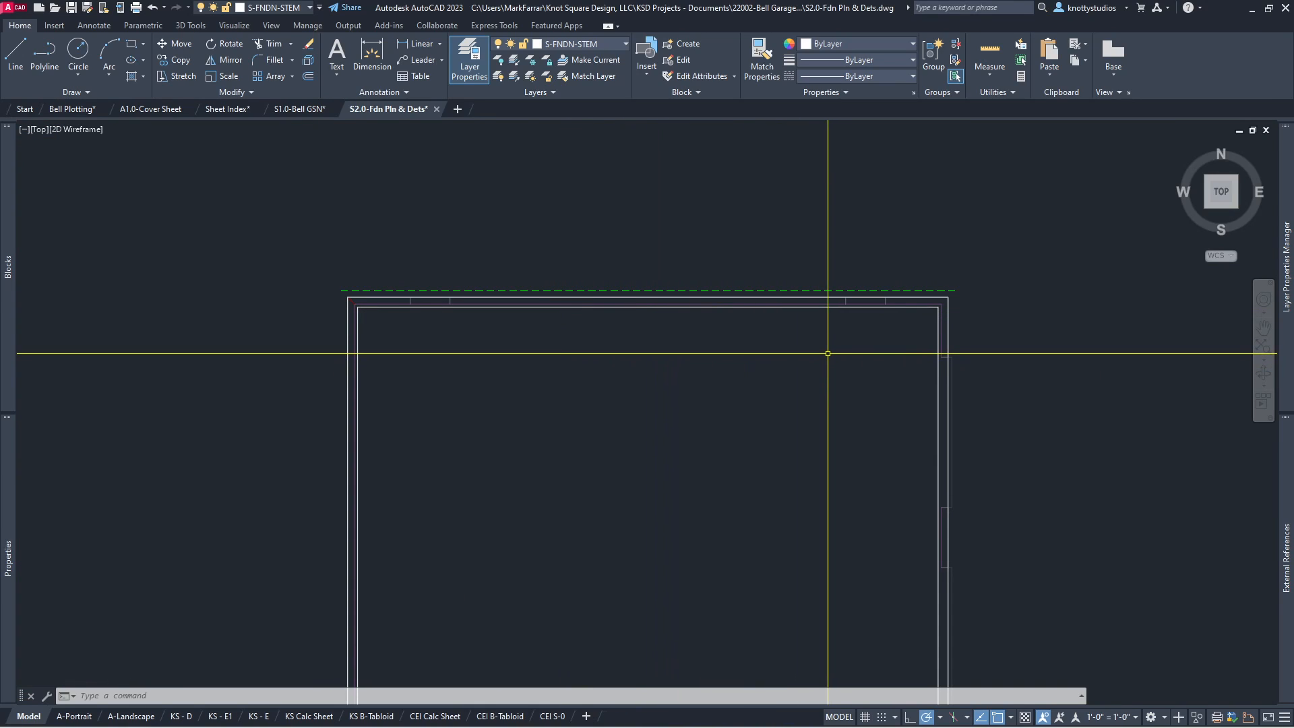
text(m)
key(Return)
click(806, 290)
key(Return)
click(802, 293)
click(803, 169)
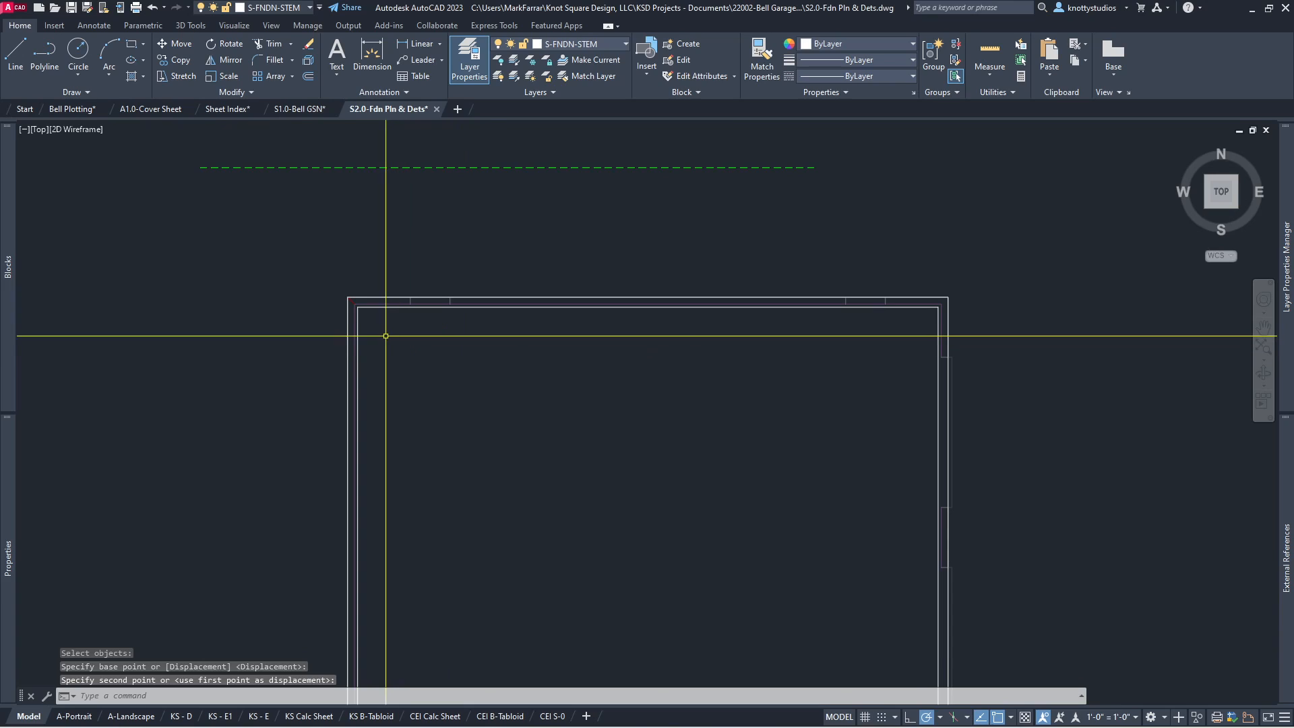
Step: Offset the outer stem wall rectangle 4 inches outward and the inner stem wall rectangle 4 inches inward
scroll(383, 329, up, 4)
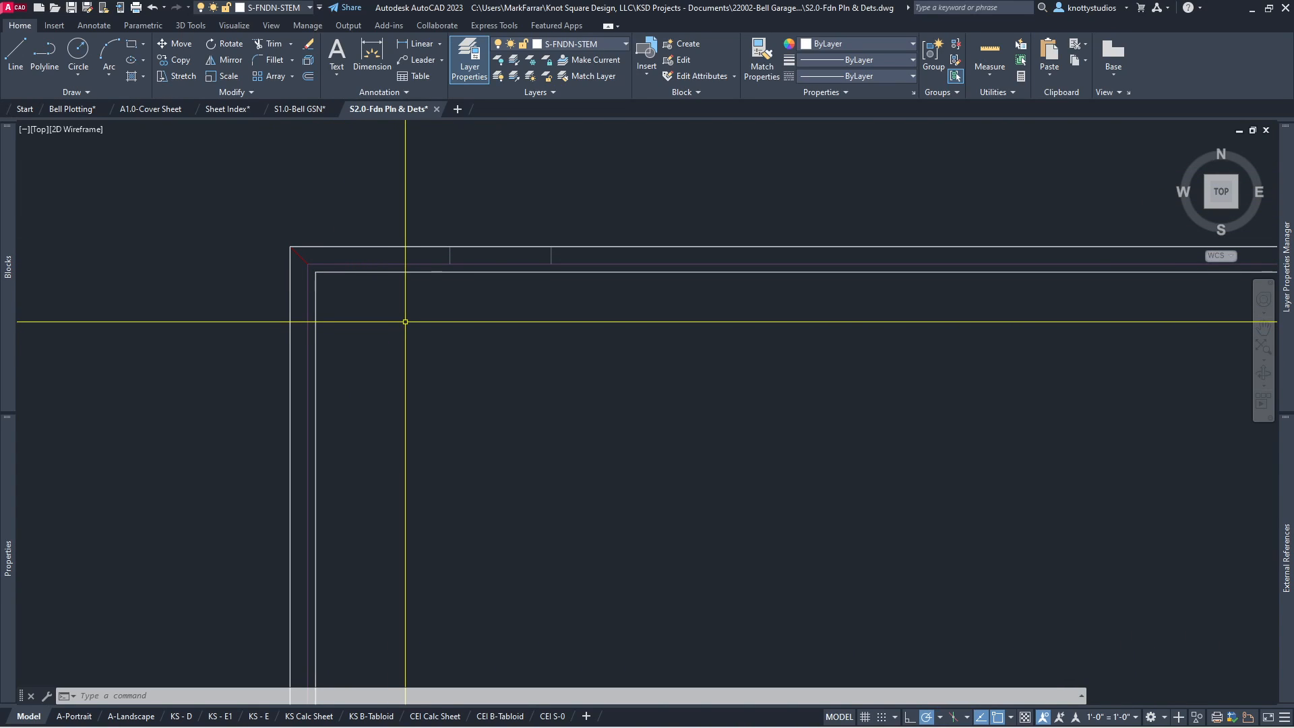
text(o)
key(Return)
text(4)
key(Return)
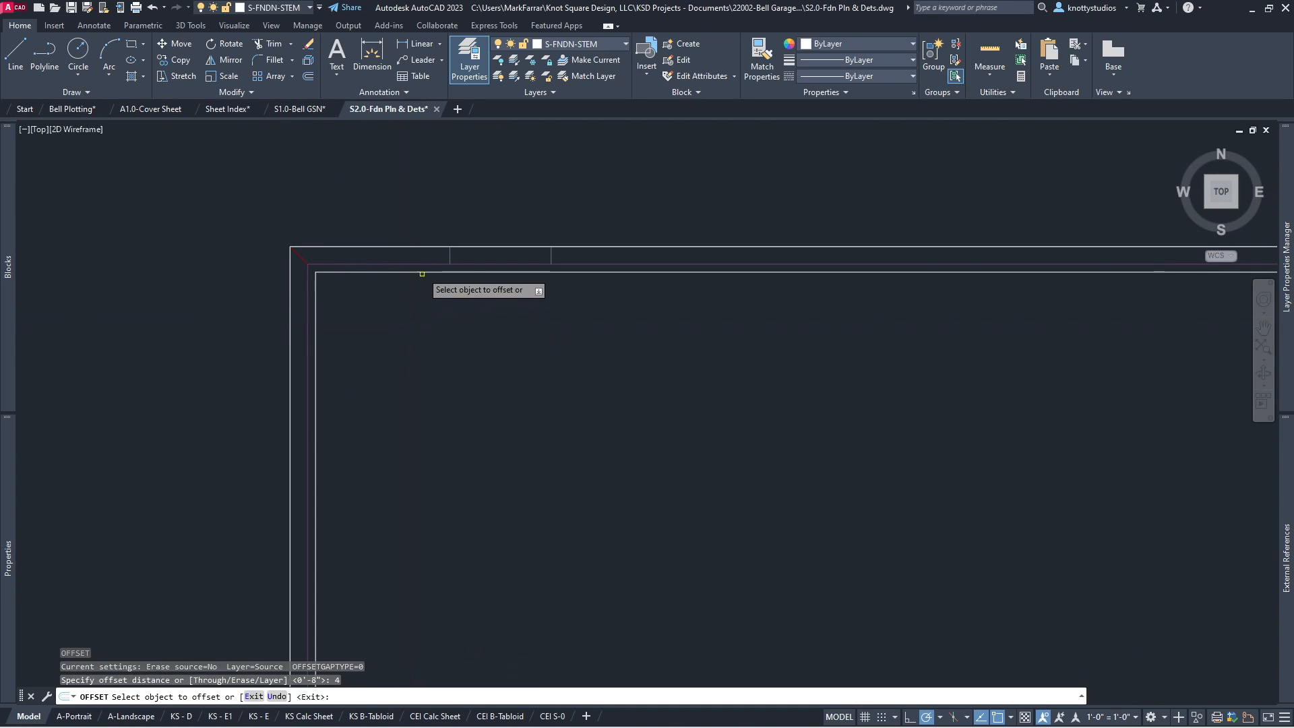
click(428, 247)
click(428, 229)
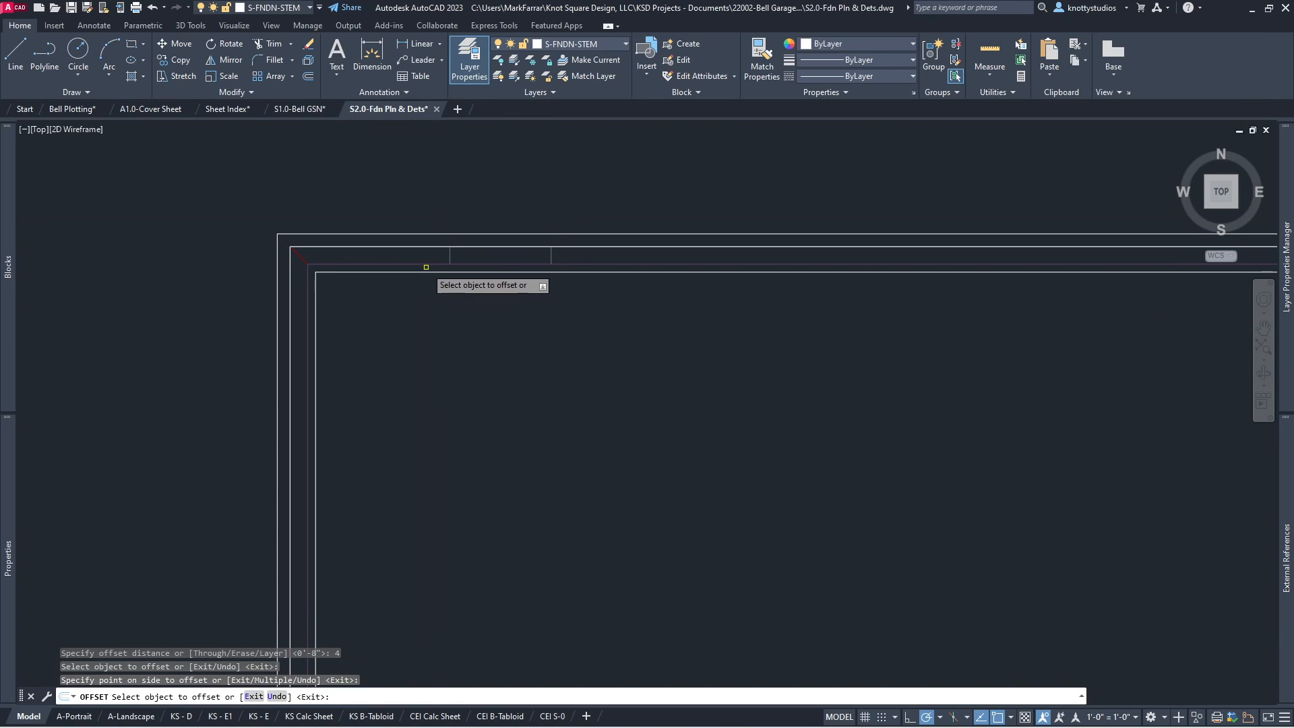
click(427, 272)
click(423, 298)
key(Return)
Step: Match the properties of the spare dashed footing line onto the outermost and innermost offset rectangles
scroll(411, 304, down, 2)
scroll(410, 304, down, 5)
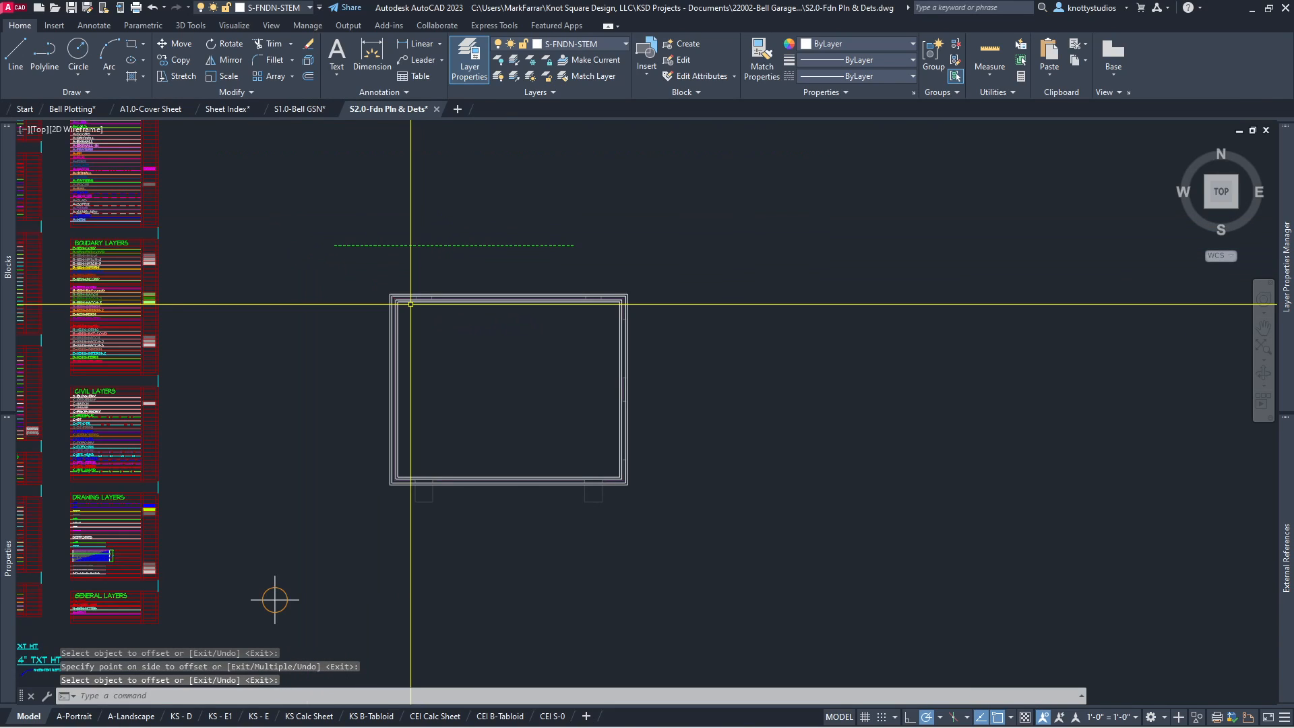
scroll(422, 269, up, 2)
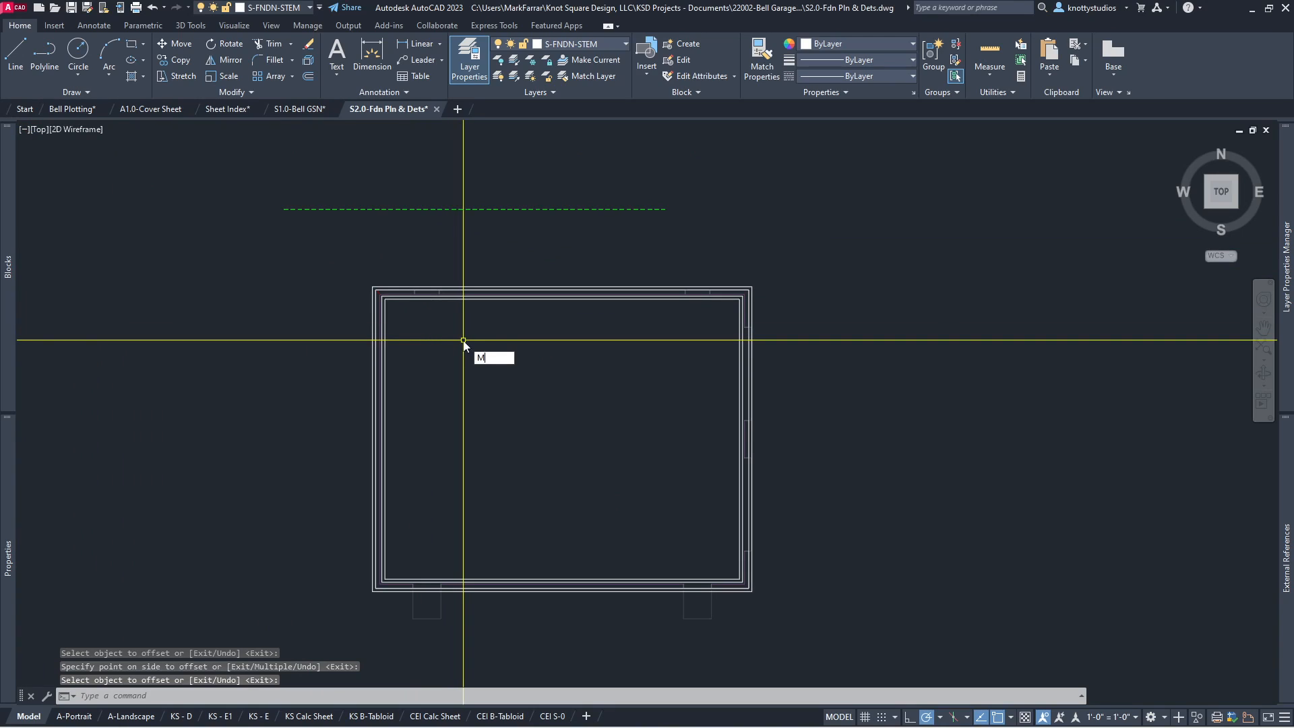
key(Return)
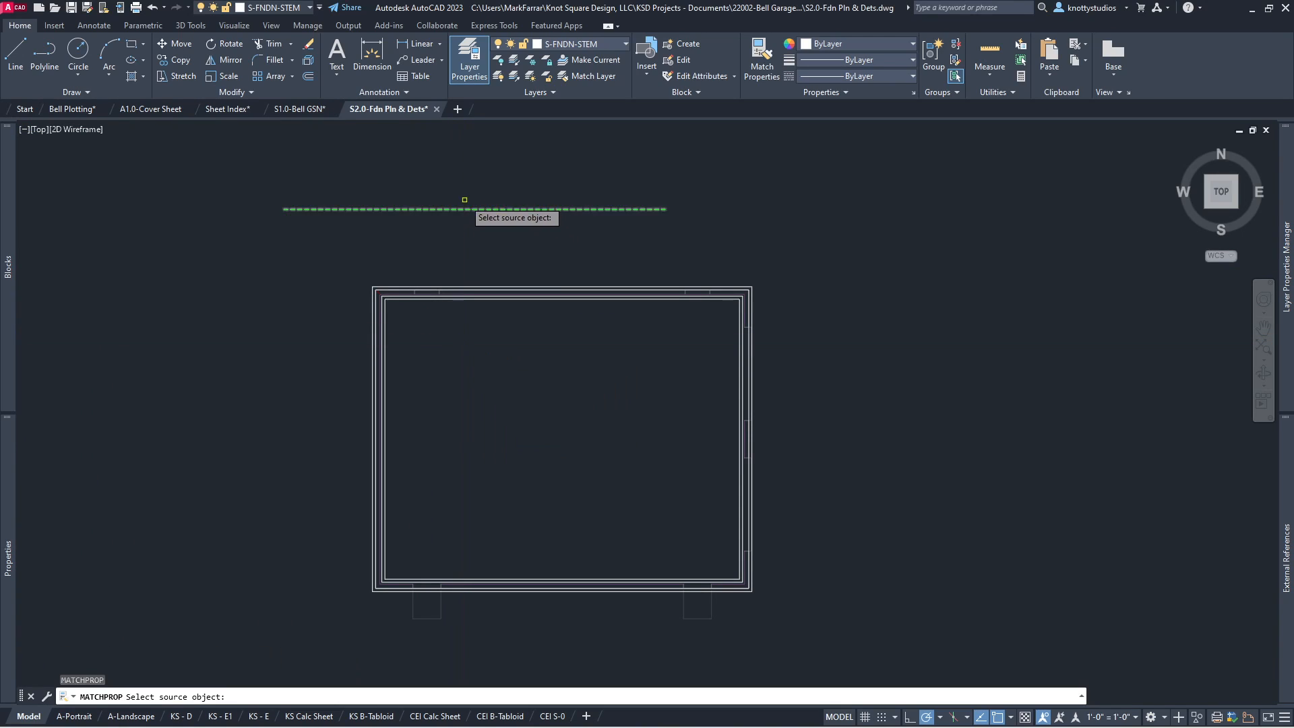
click(461, 212)
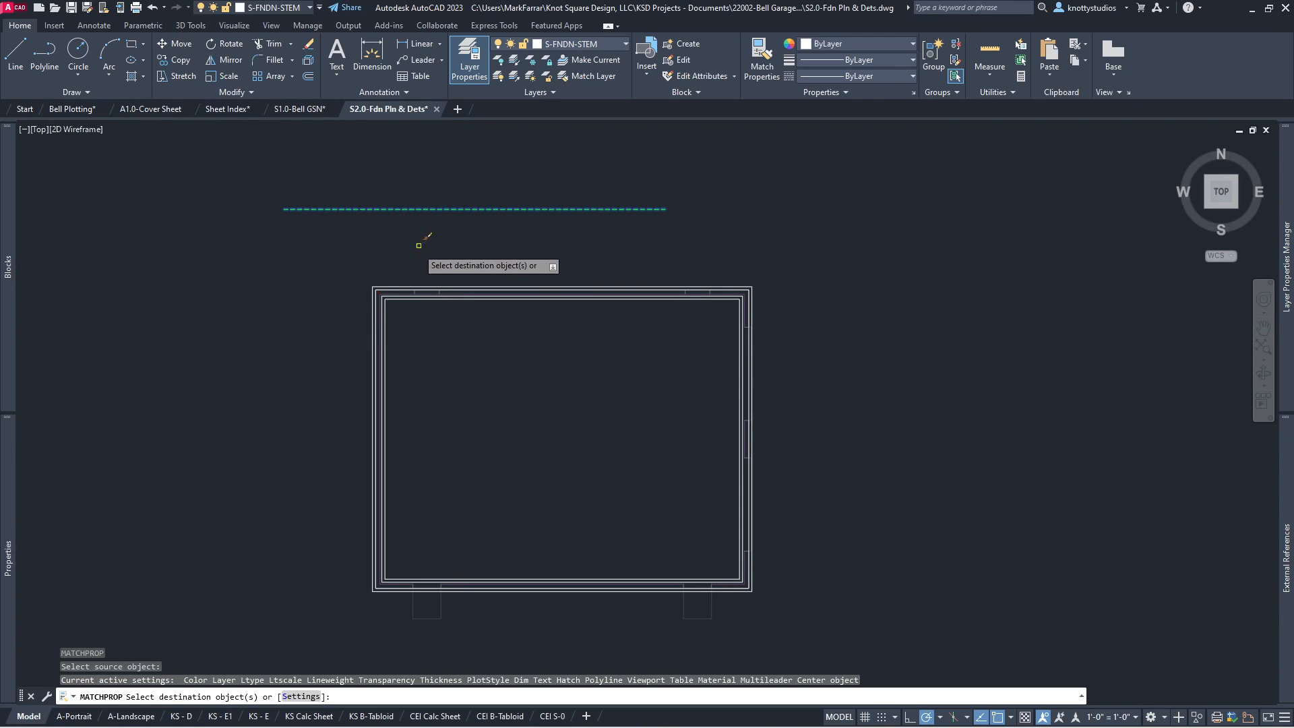
scroll(387, 277, up, 5)
click(397, 307)
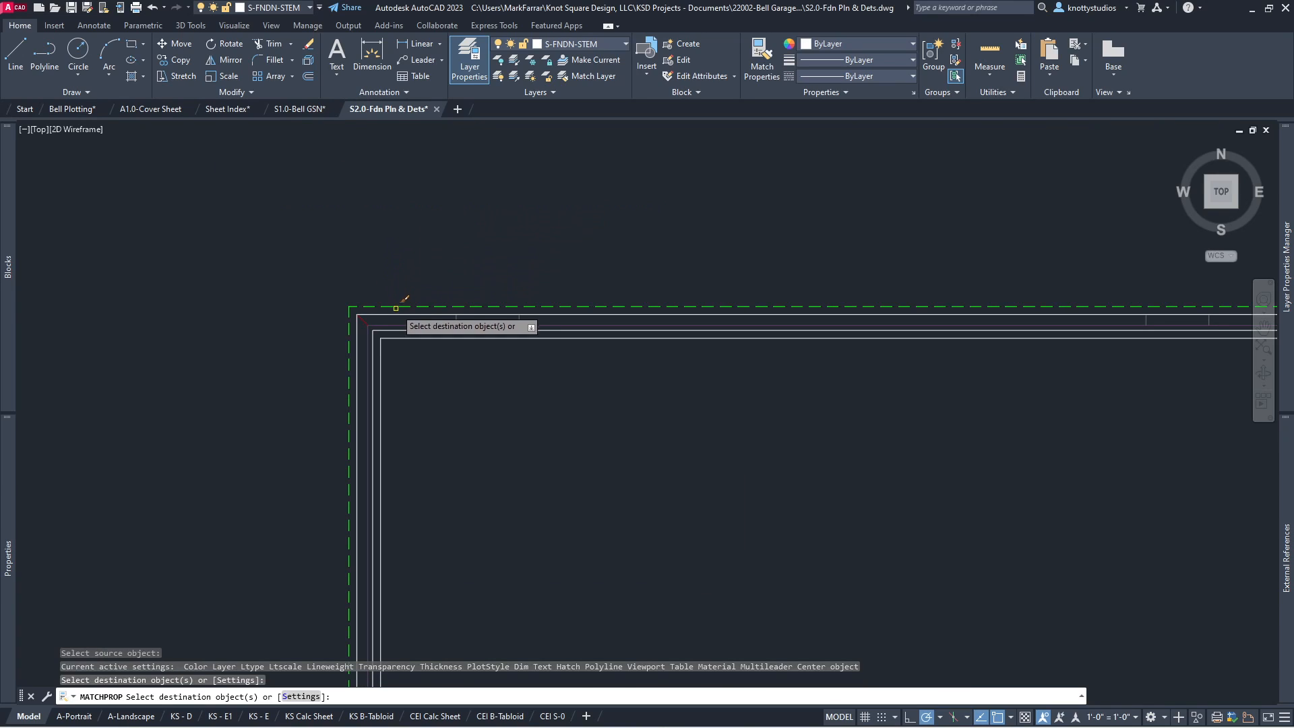
click(416, 340)
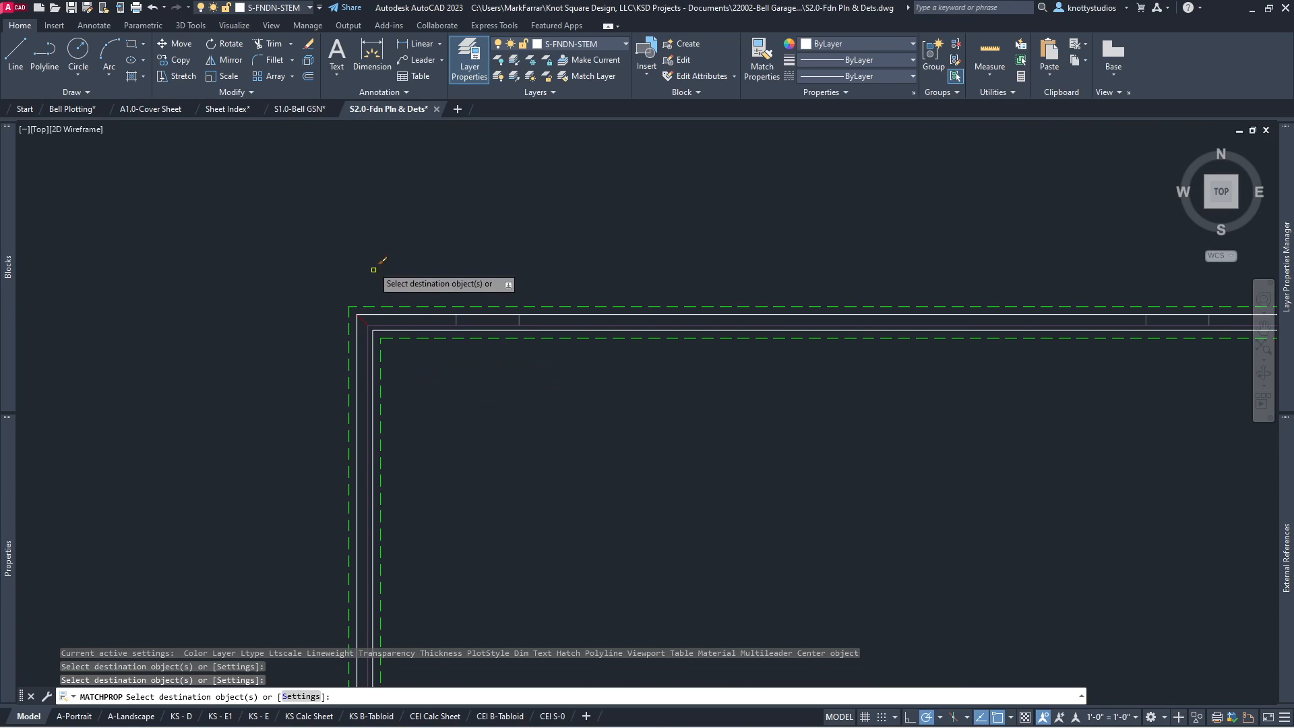
key(Return)
Step: Check the layer, linetype and other properties of the outer footing rectangle
scroll(340, 297, down, 3)
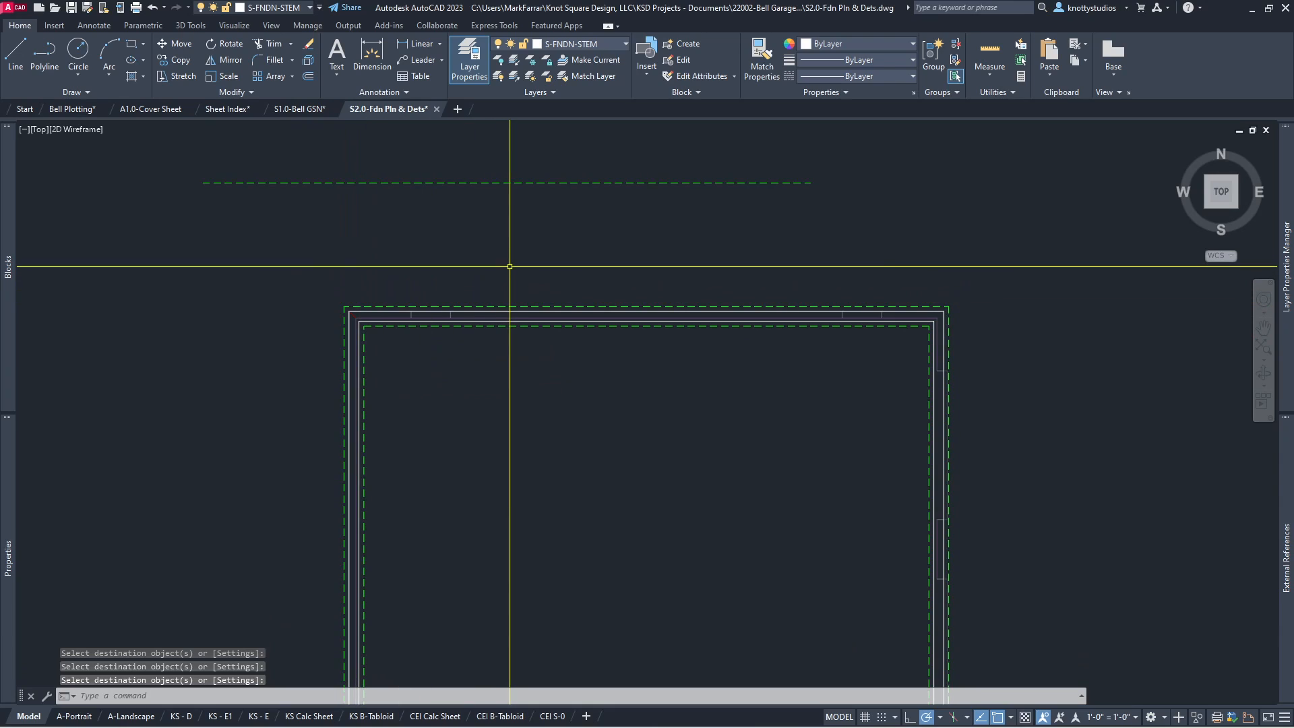
mouse_move(13, 492)
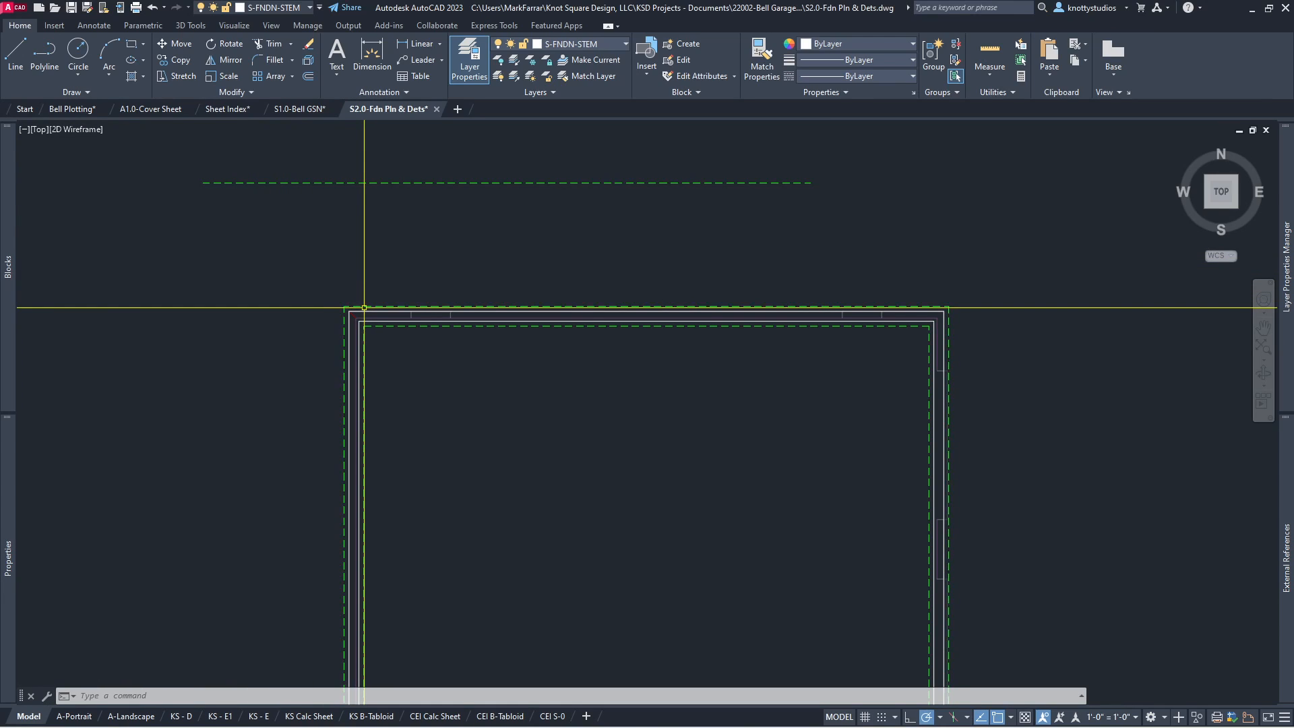
mouse_move(6, 570)
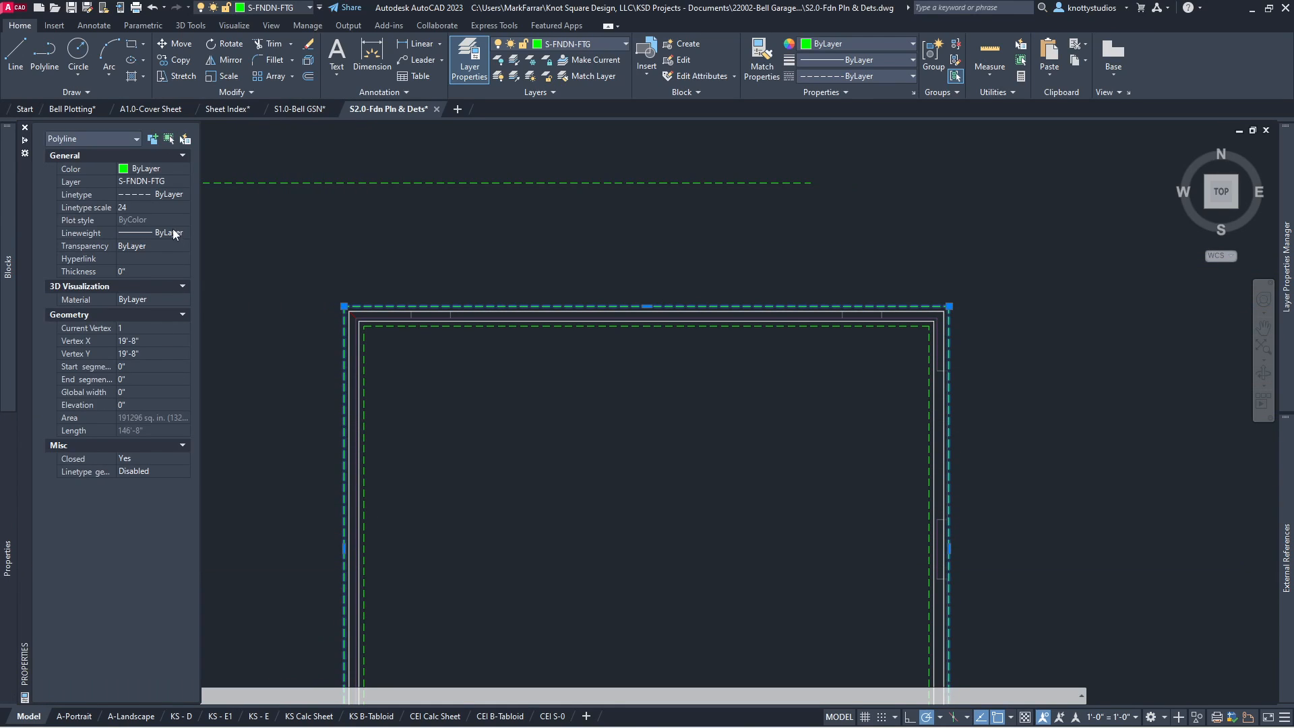
key(Escape)
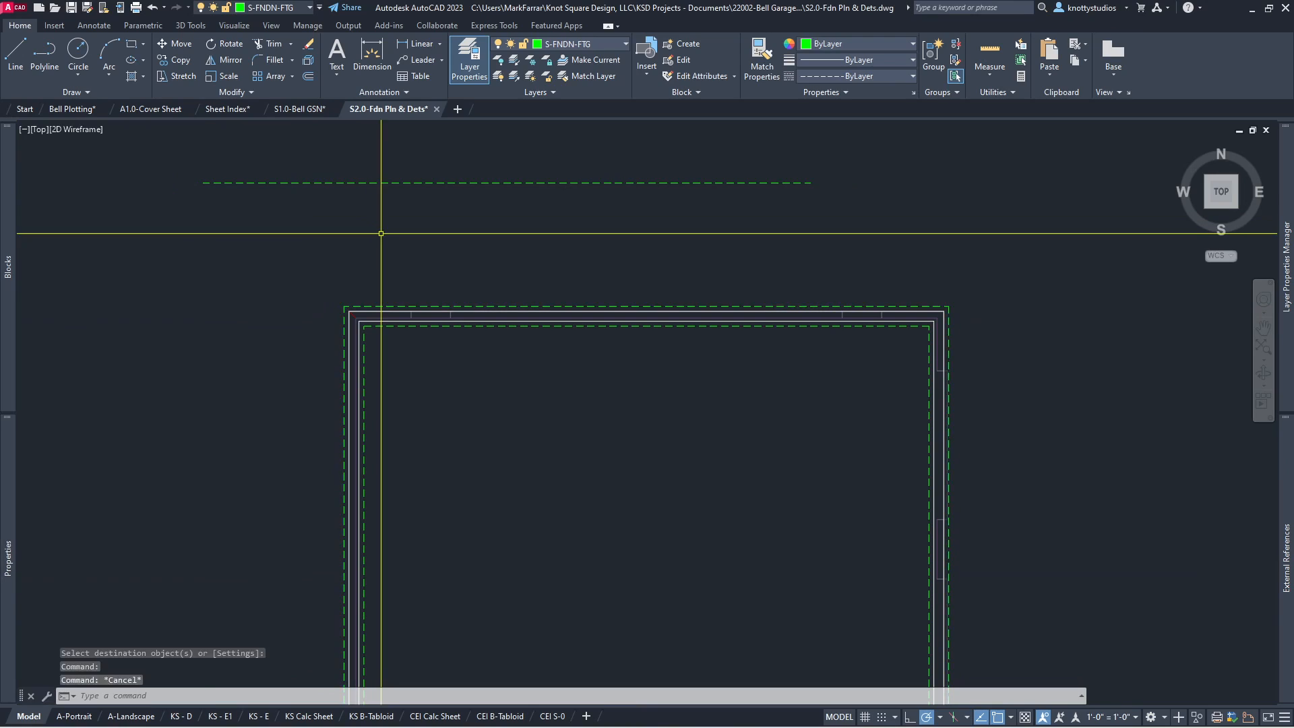
Step: Erase the spare dashed footing line above the garage
click(445, 182)
text(e)
key(Return)
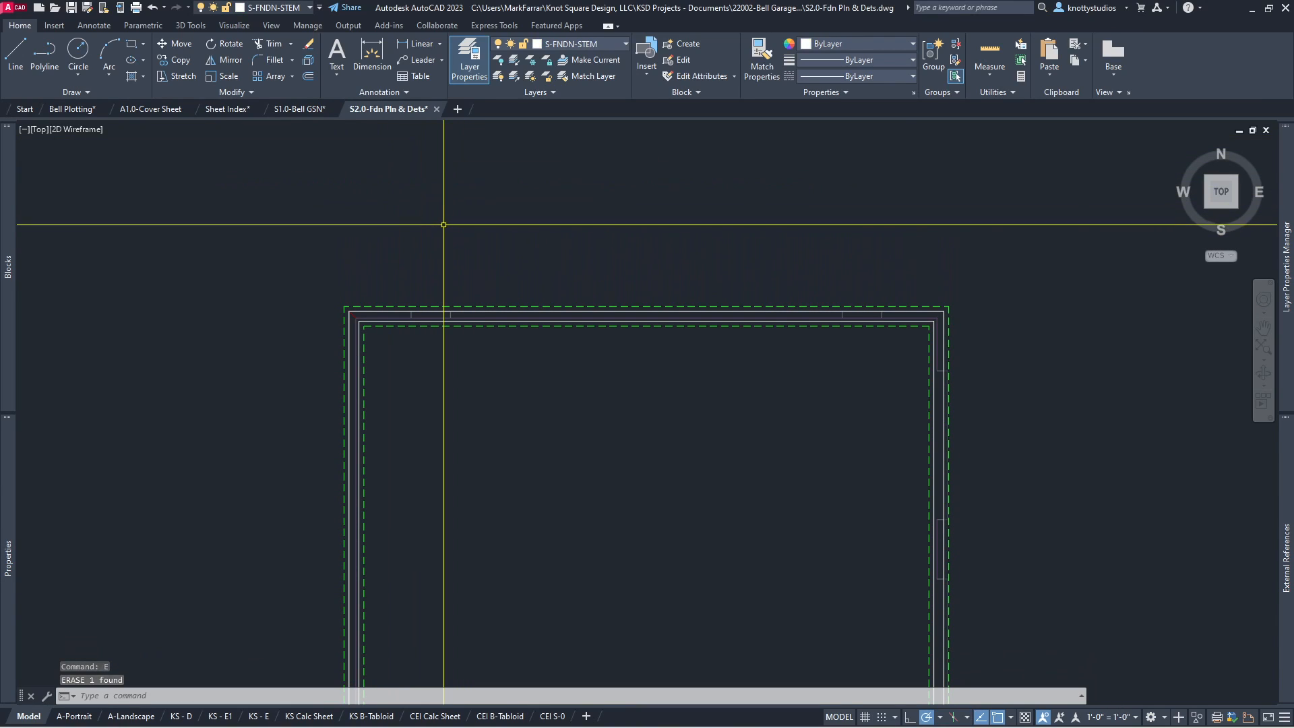
Step: Examine how the stem wall and footing lines run across the openings in the garage's right and bottom walls
scroll(449, 216, down, 2)
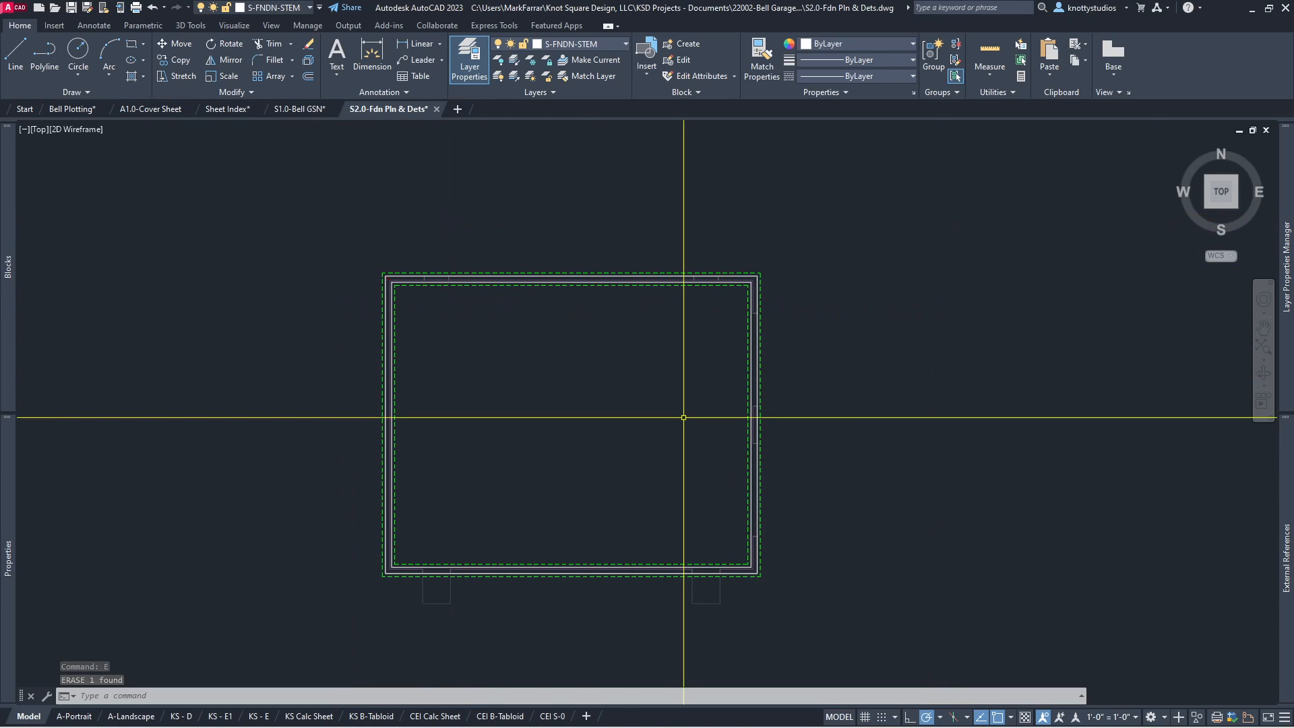
scroll(772, 529, up, 9)
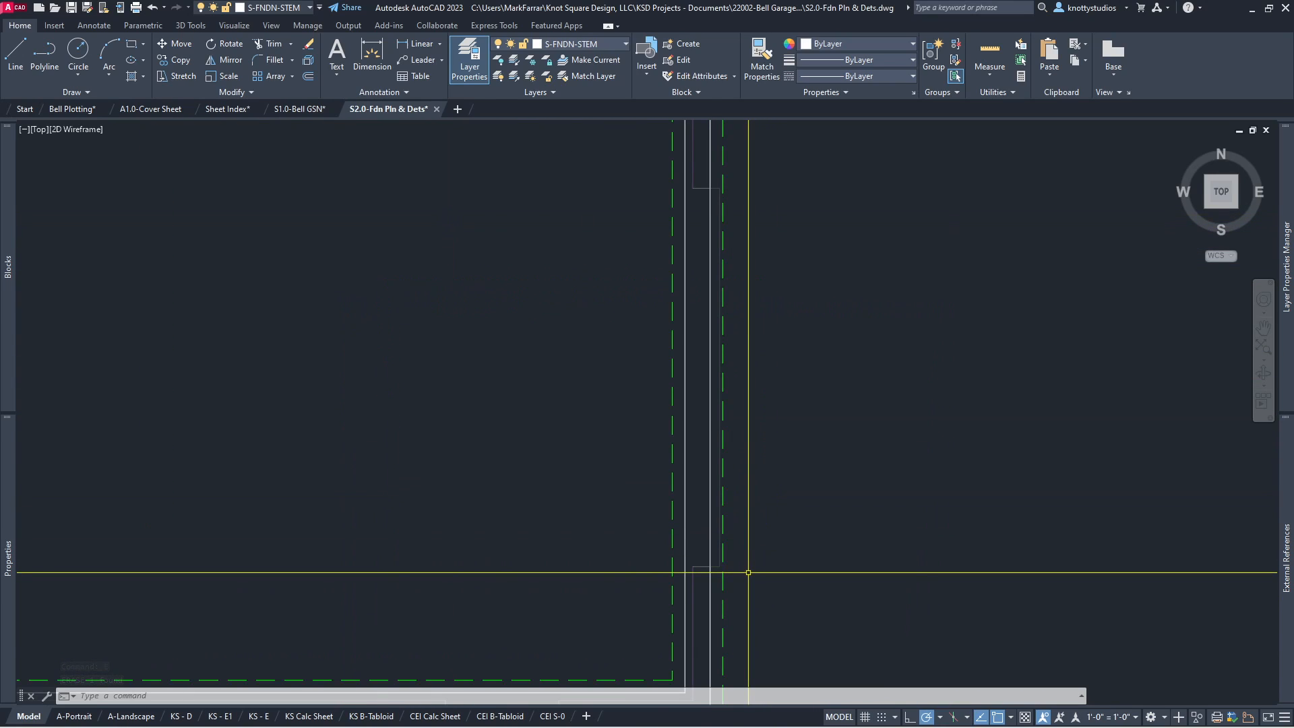
scroll(607, 364, down, 4)
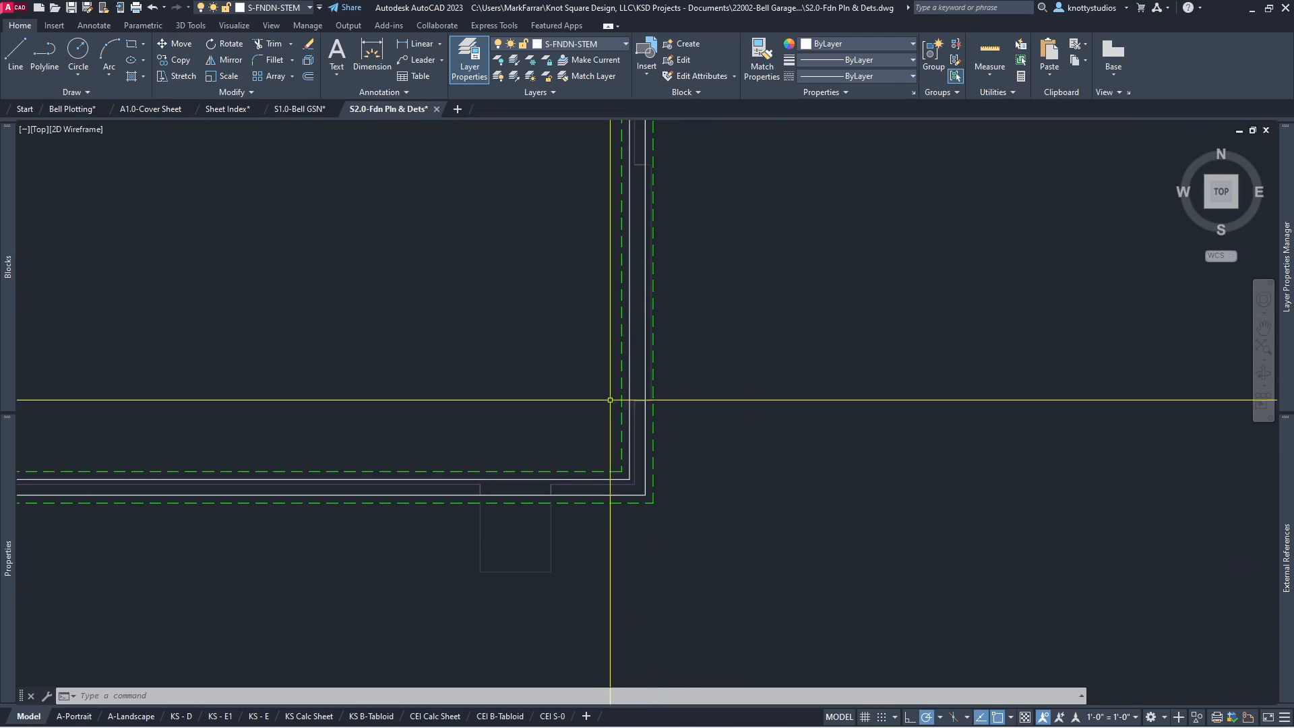
scroll(449, 504, up, 2)
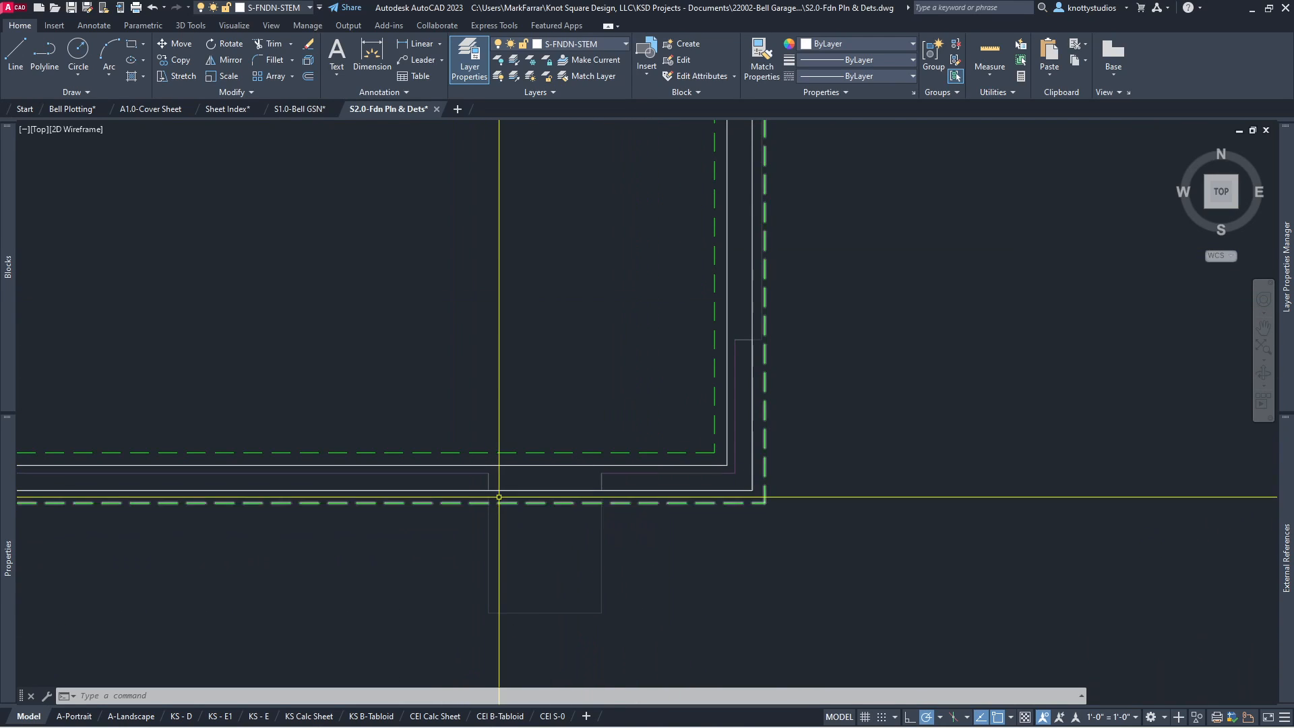
scroll(506, 526, up, 4)
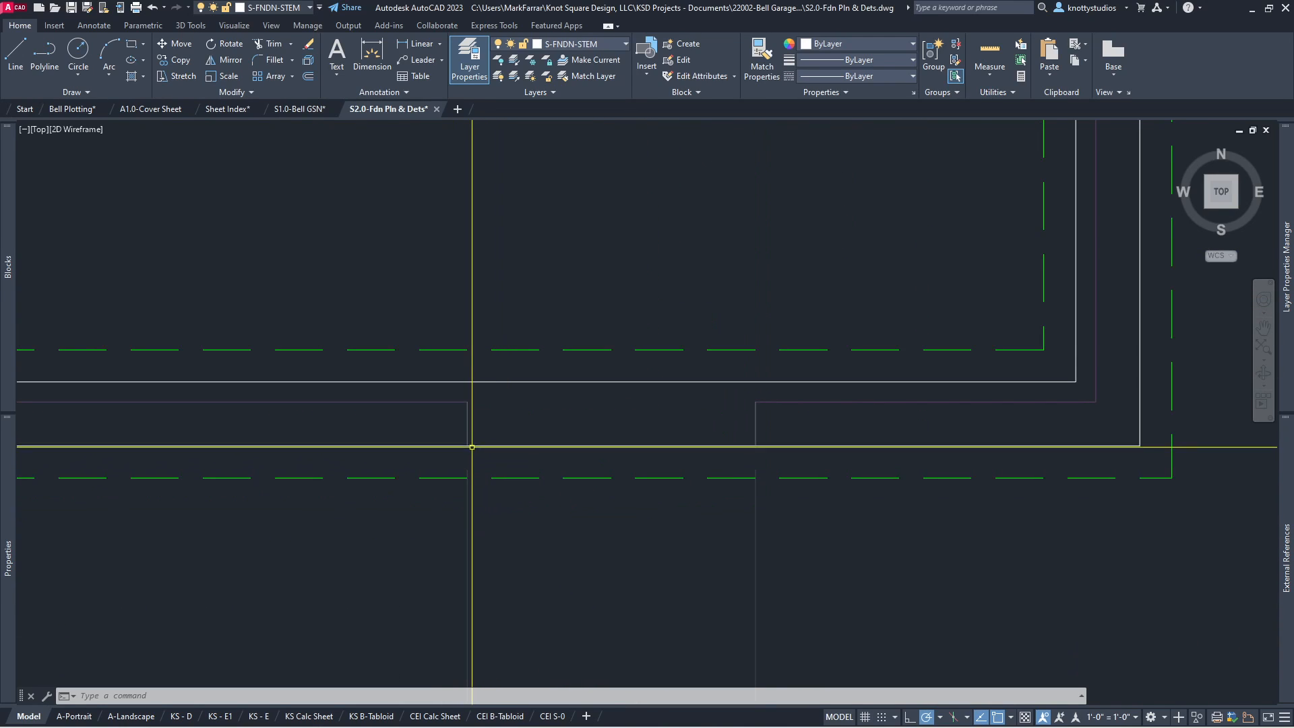
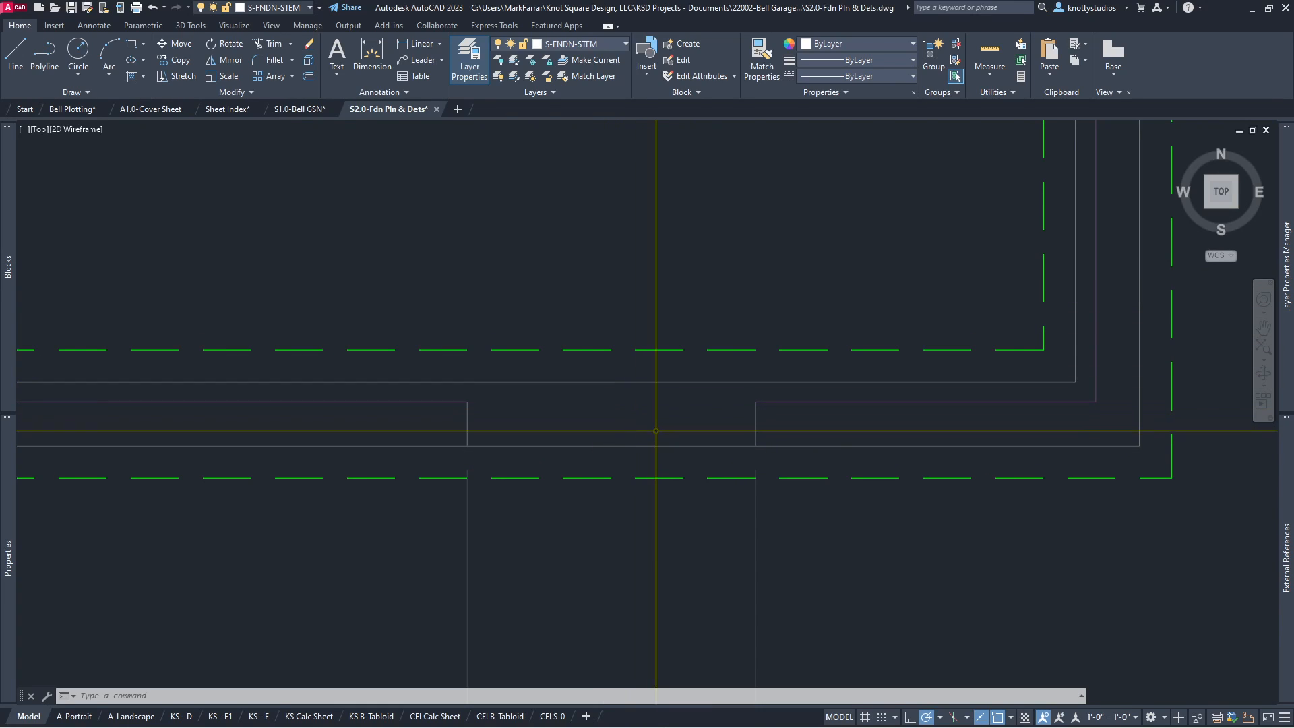
scroll(544, 523, down, 4)
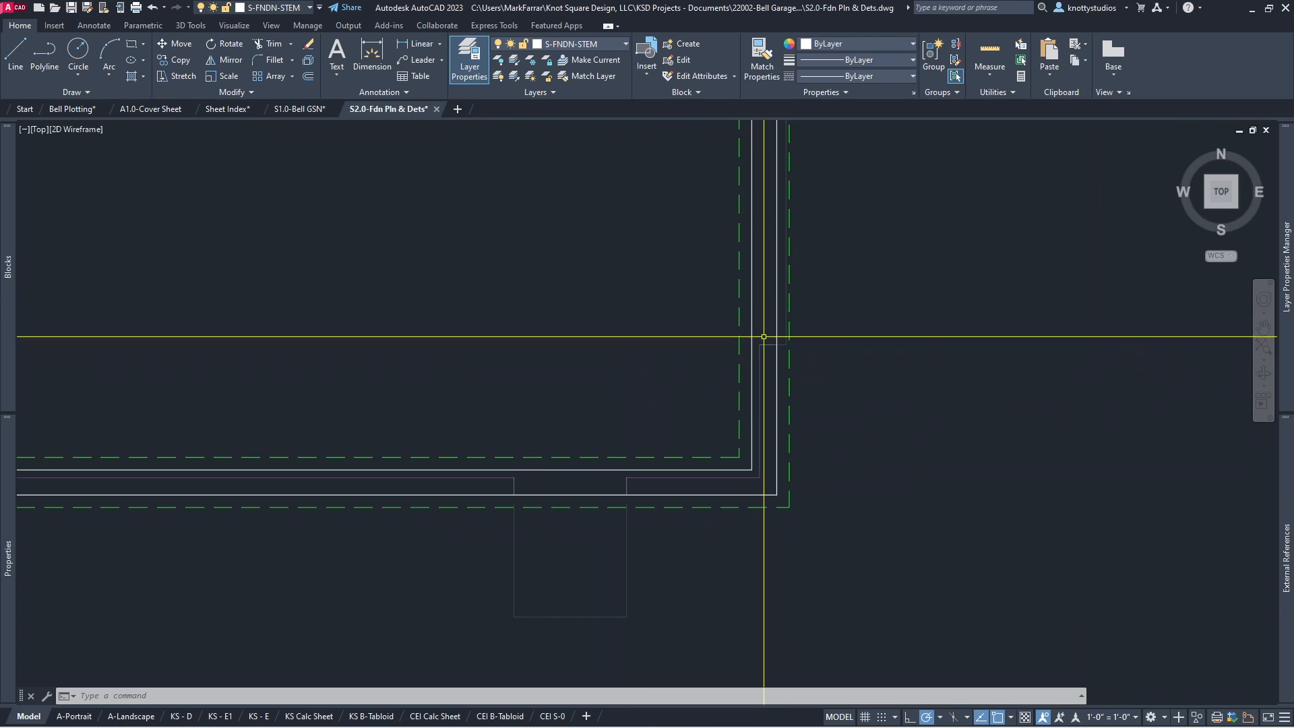
scroll(766, 349, up, 2)
scroll(769, 349, down, 9)
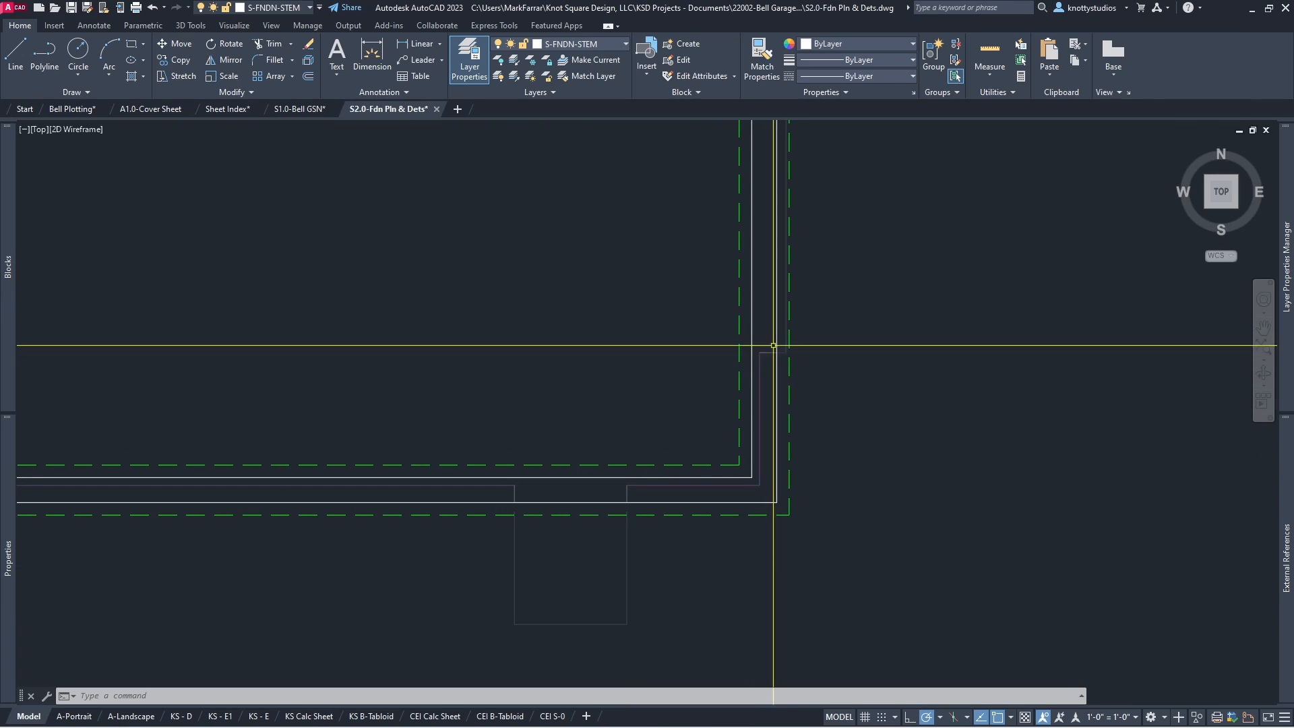
scroll(777, 223, up, 9)
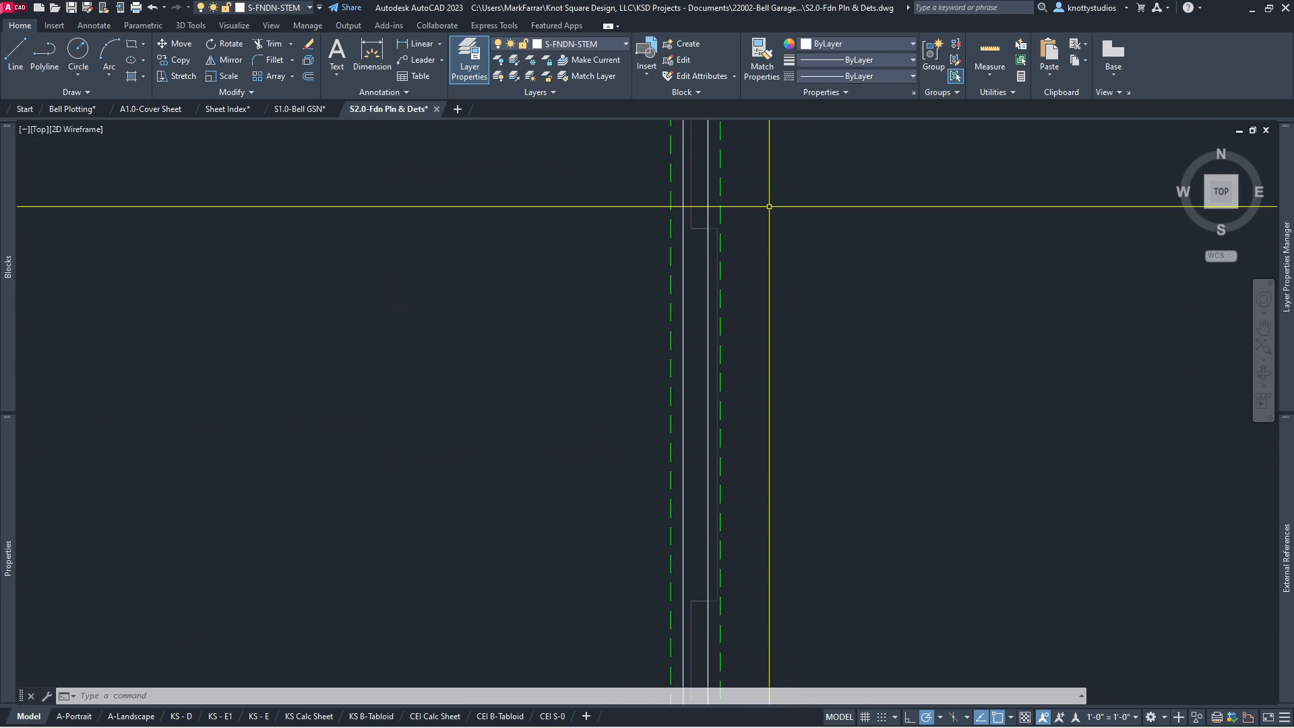
Step: Draw a line across the stem wall at the upper end of the right wall's upper opening
scroll(557, 277, up, 6)
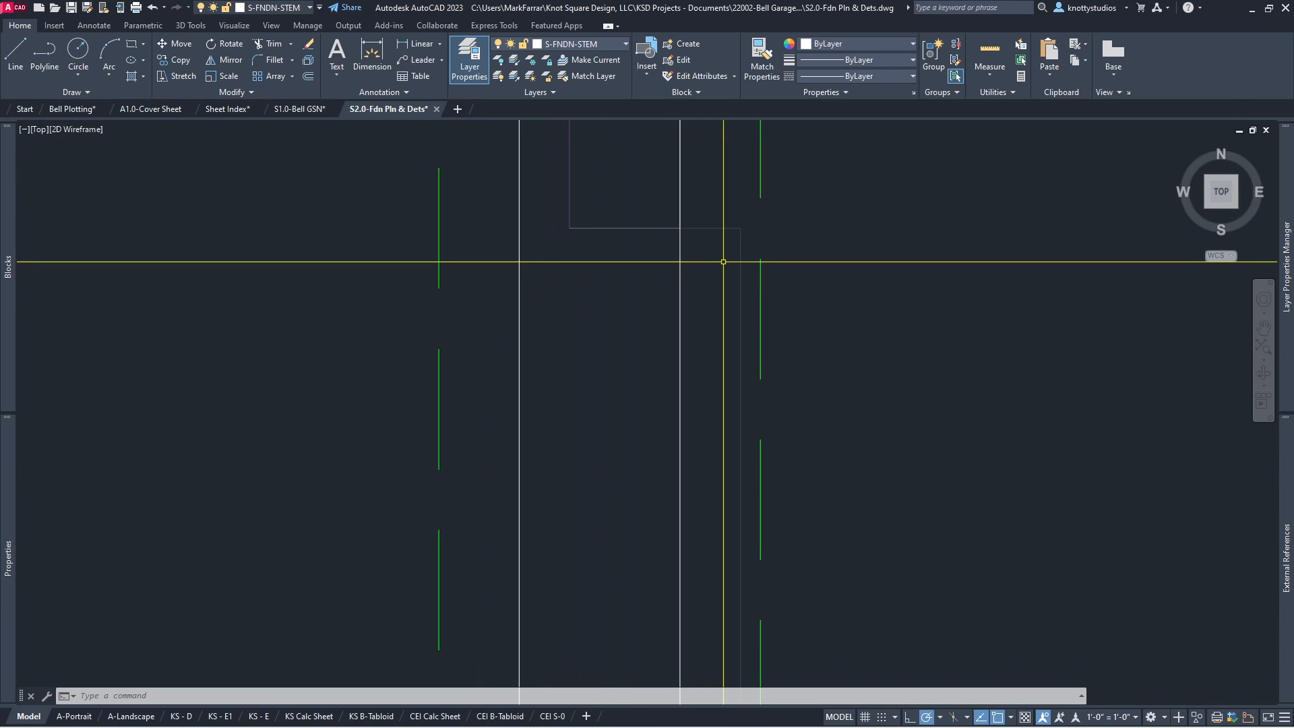
text(l)
key(Return)
click(680, 227)
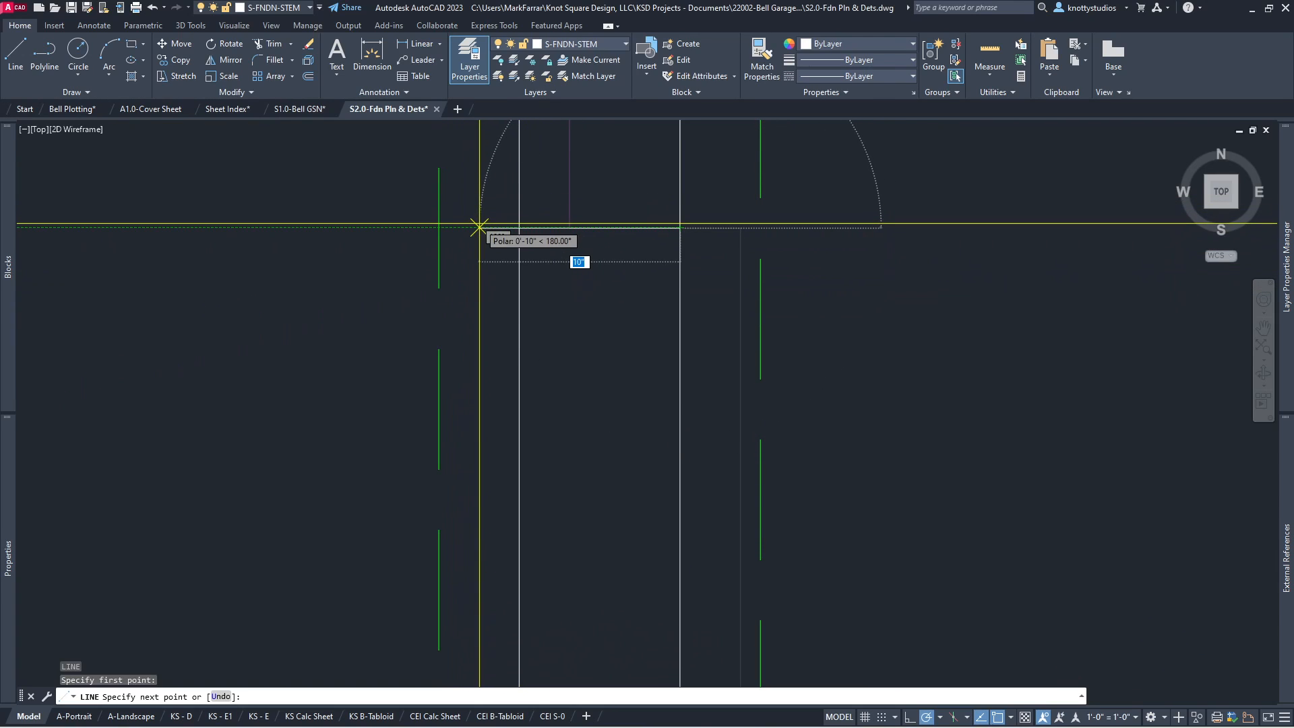
click(519, 227)
key(Return)
scroll(541, 224, down, 6)
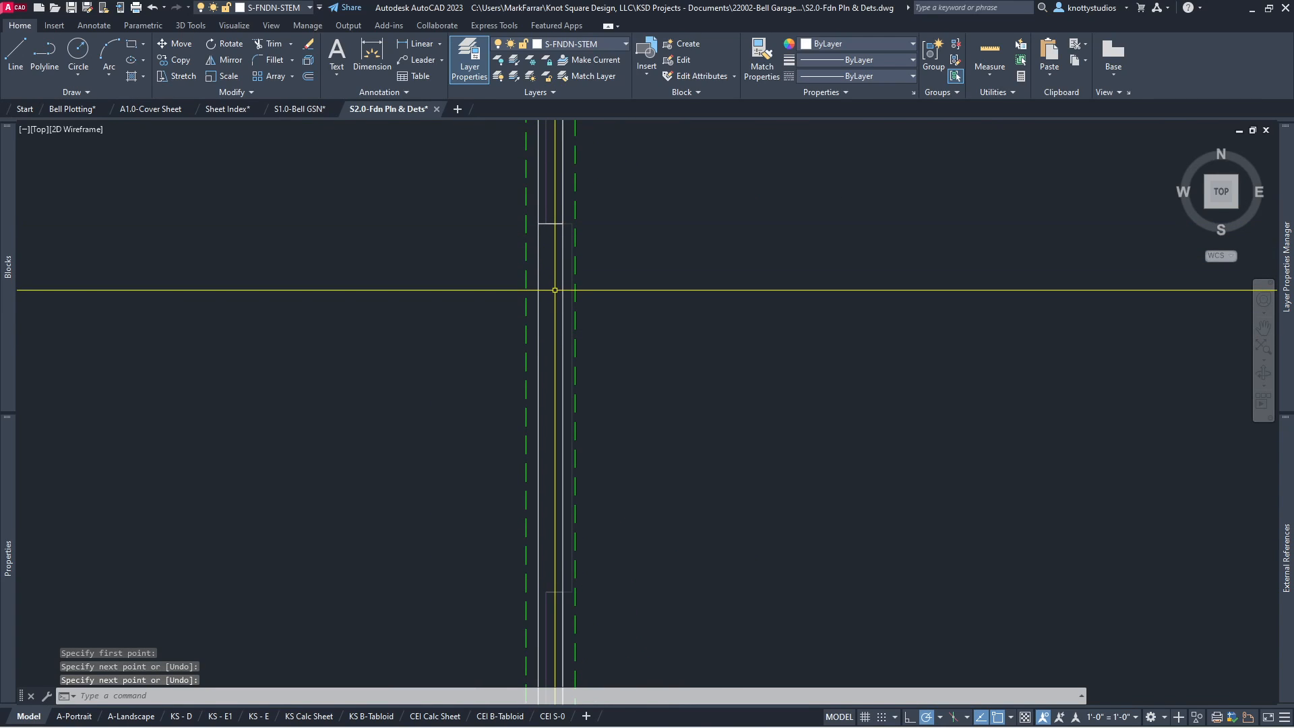
Step: Copy the line across the stem wall down to the lower end of the same opening
key(Return)
click(468, 179)
click(633, 285)
key(Return)
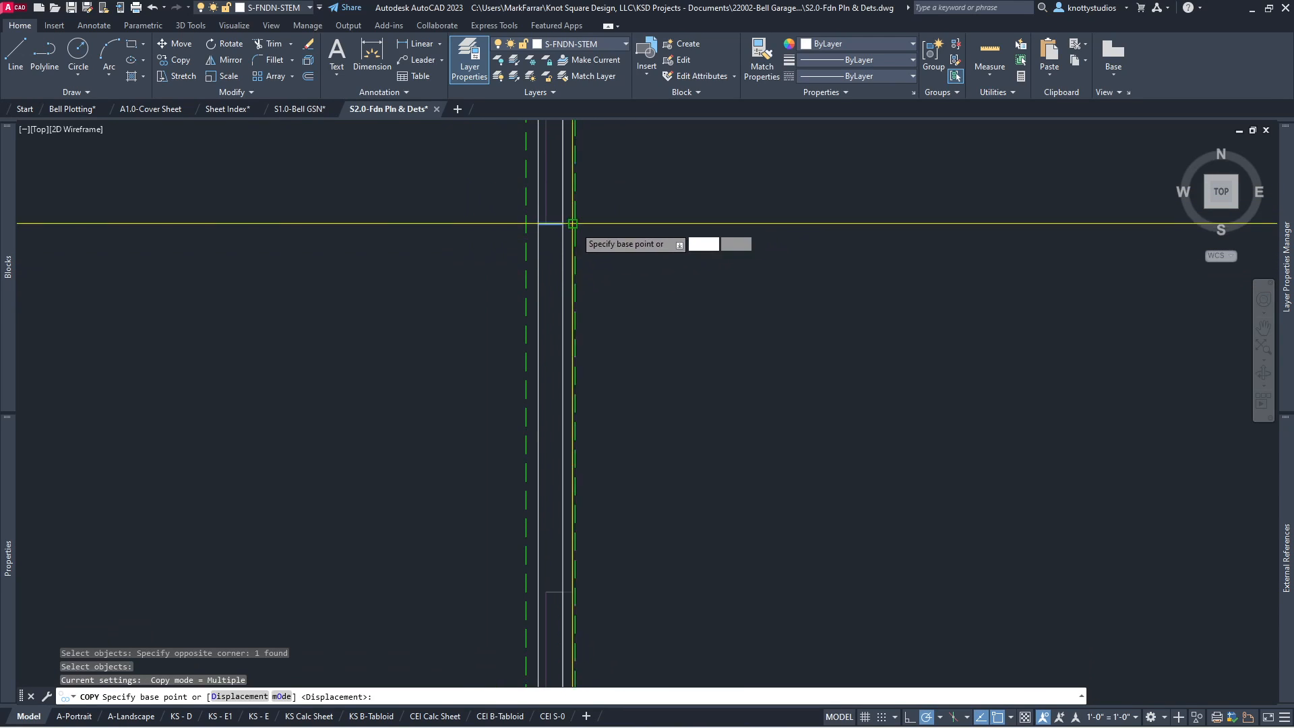
click(564, 223)
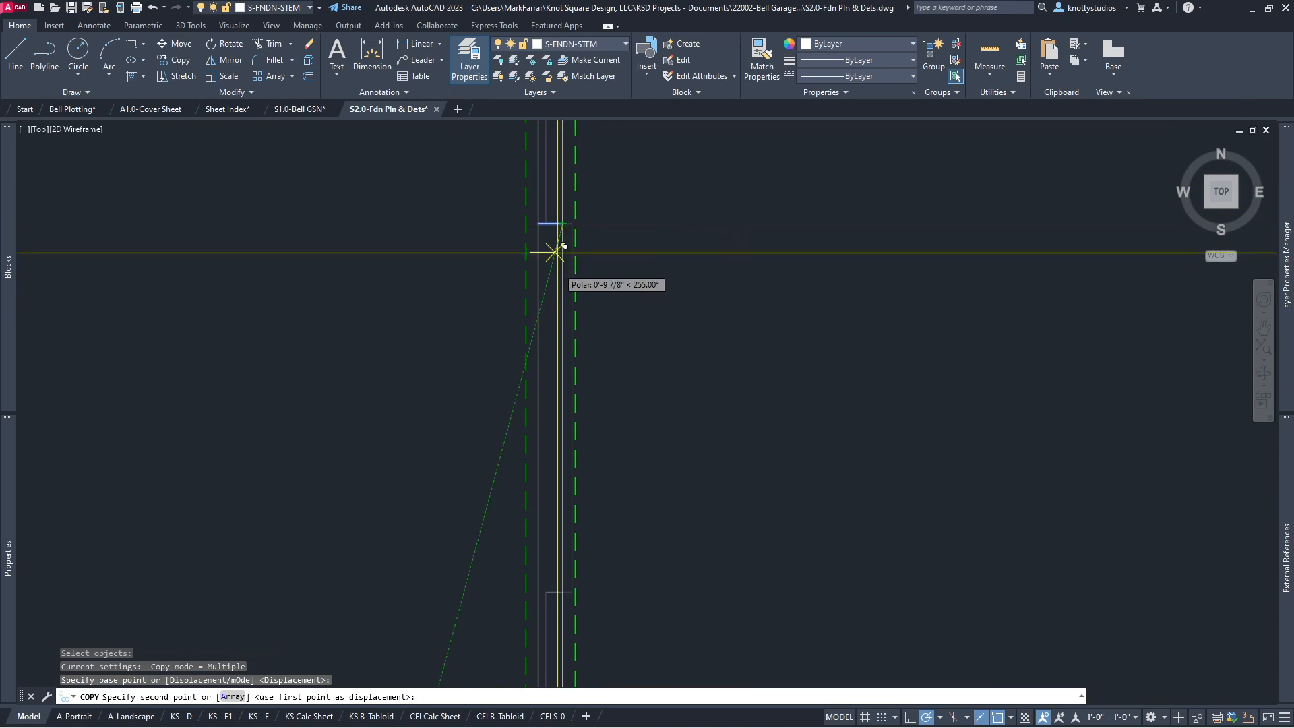
click(564, 592)
key(Return)
Step: Mirror the upper opening's two end lines about the right wall's midpoint onto the lower opening, keeping the originals
scroll(373, 275, down, 6)
scroll(375, 294, up, 2)
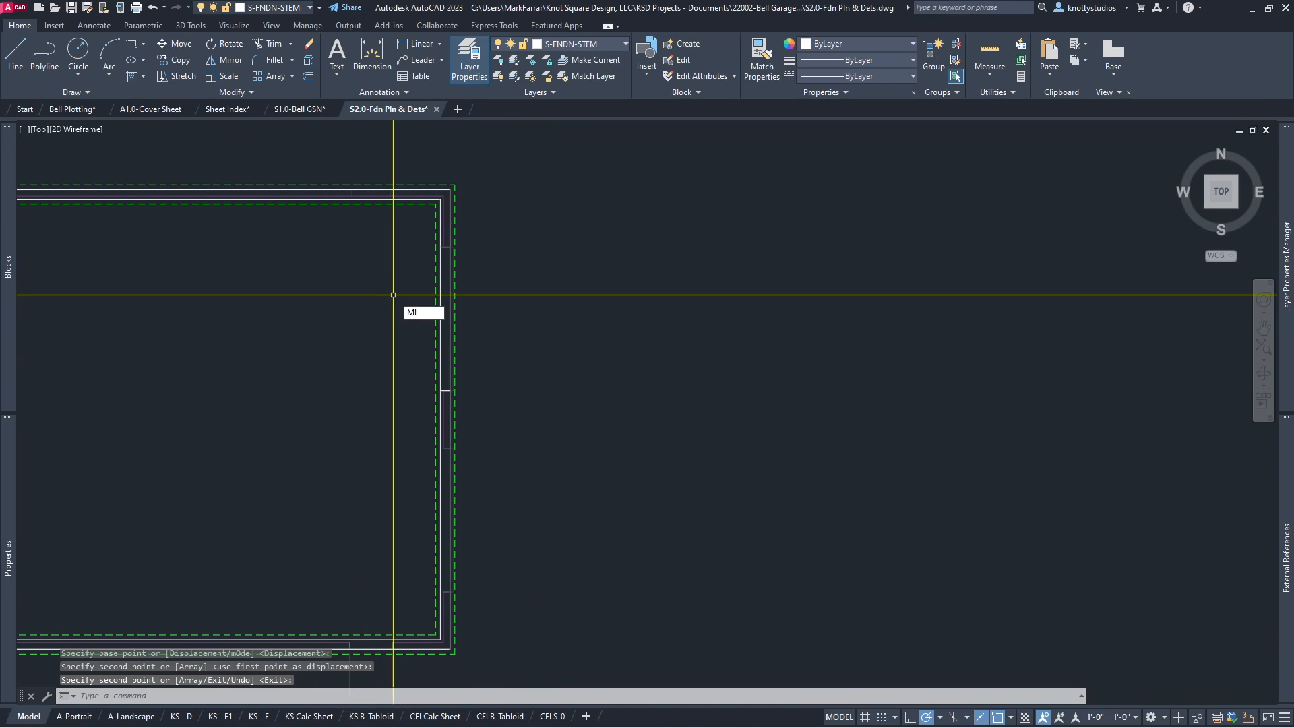
text(MI)
key(Return)
click(413, 246)
click(364, 277)
click(350, 234)
click(535, 396)
key(Return)
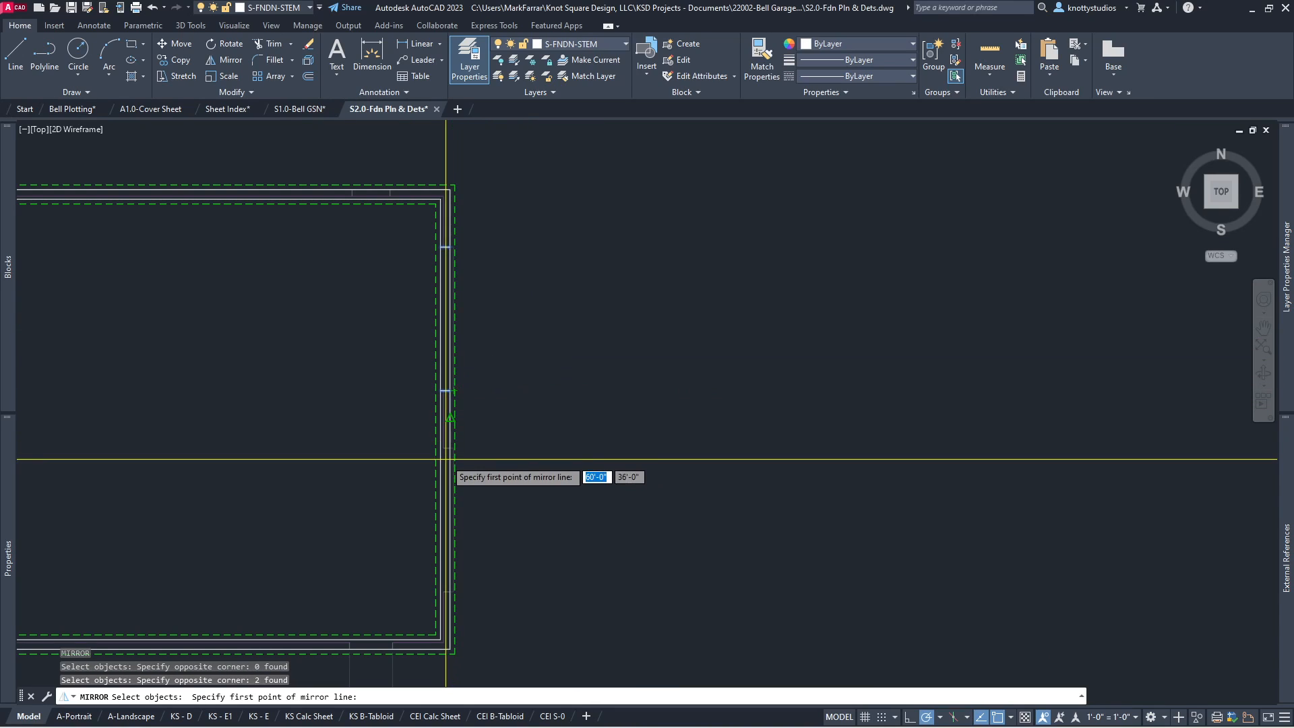
click(451, 425)
click(563, 425)
key(Return)
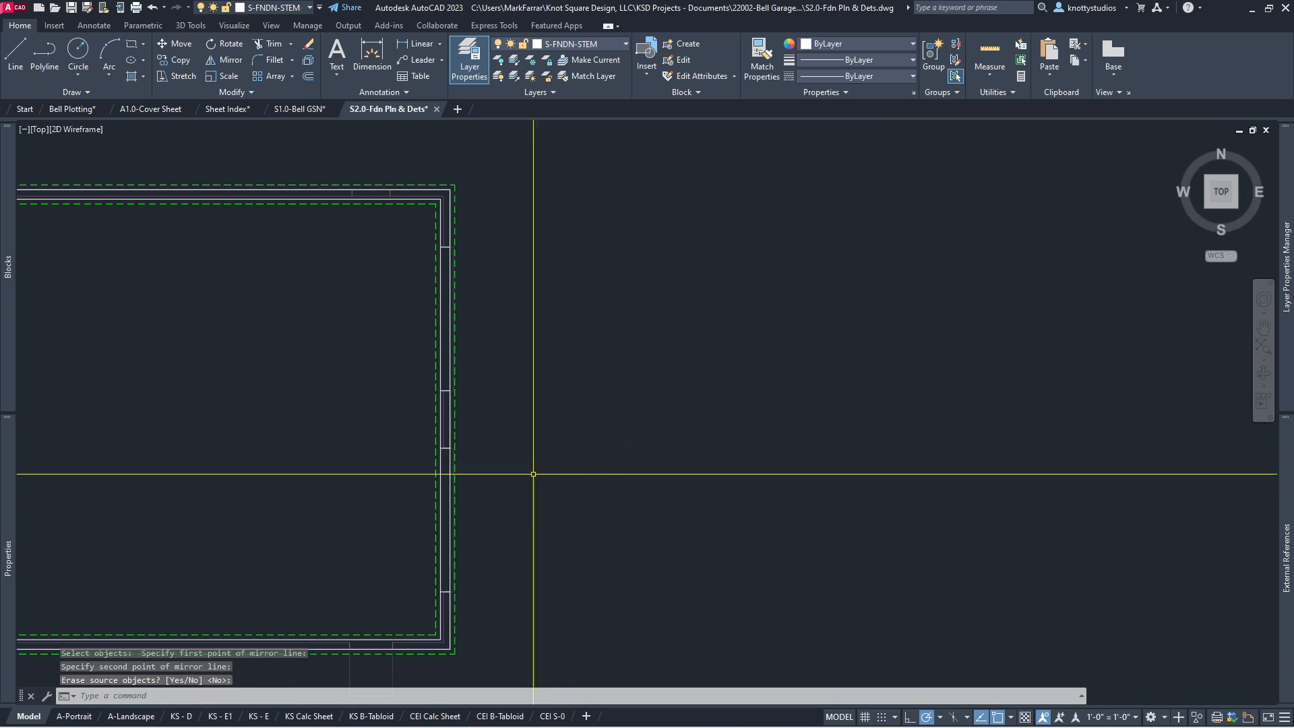
Step: Undo the mirroring of the end lines onto the right wall's lower opening
scroll(448, 600, up, 5)
scroll(483, 557, down, 4)
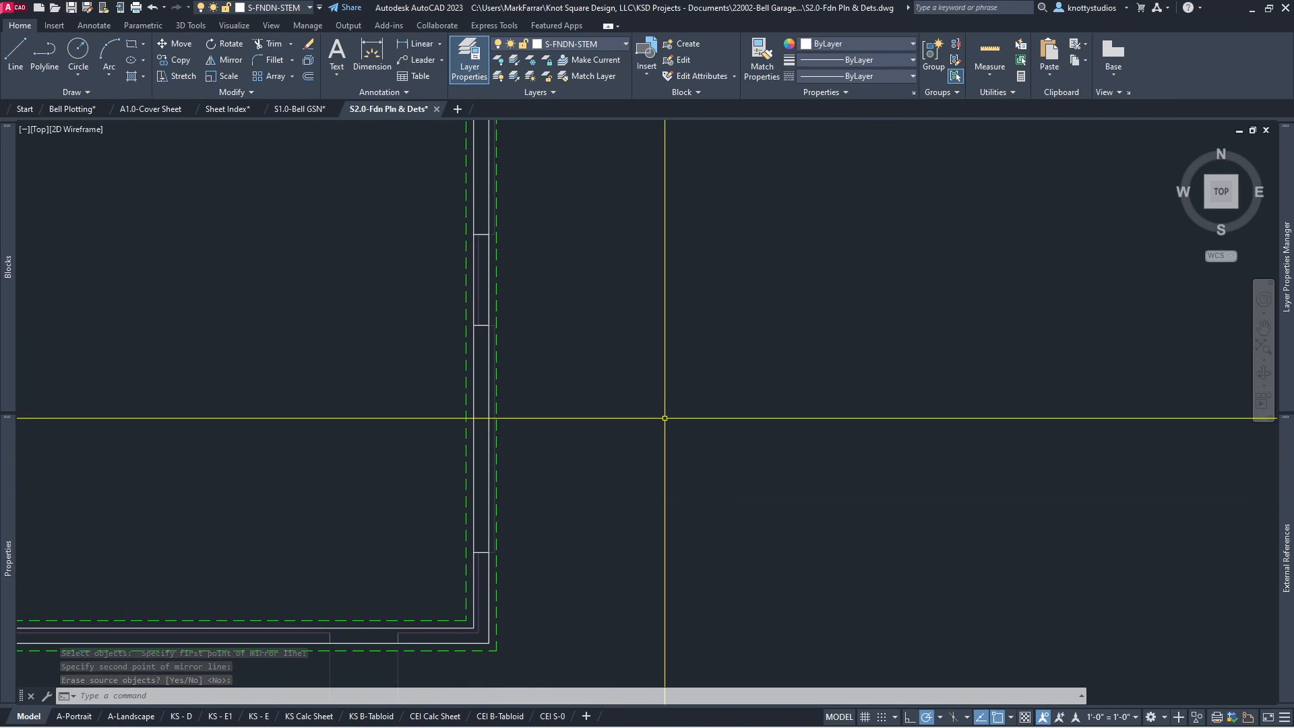
text(u)
key(Return)
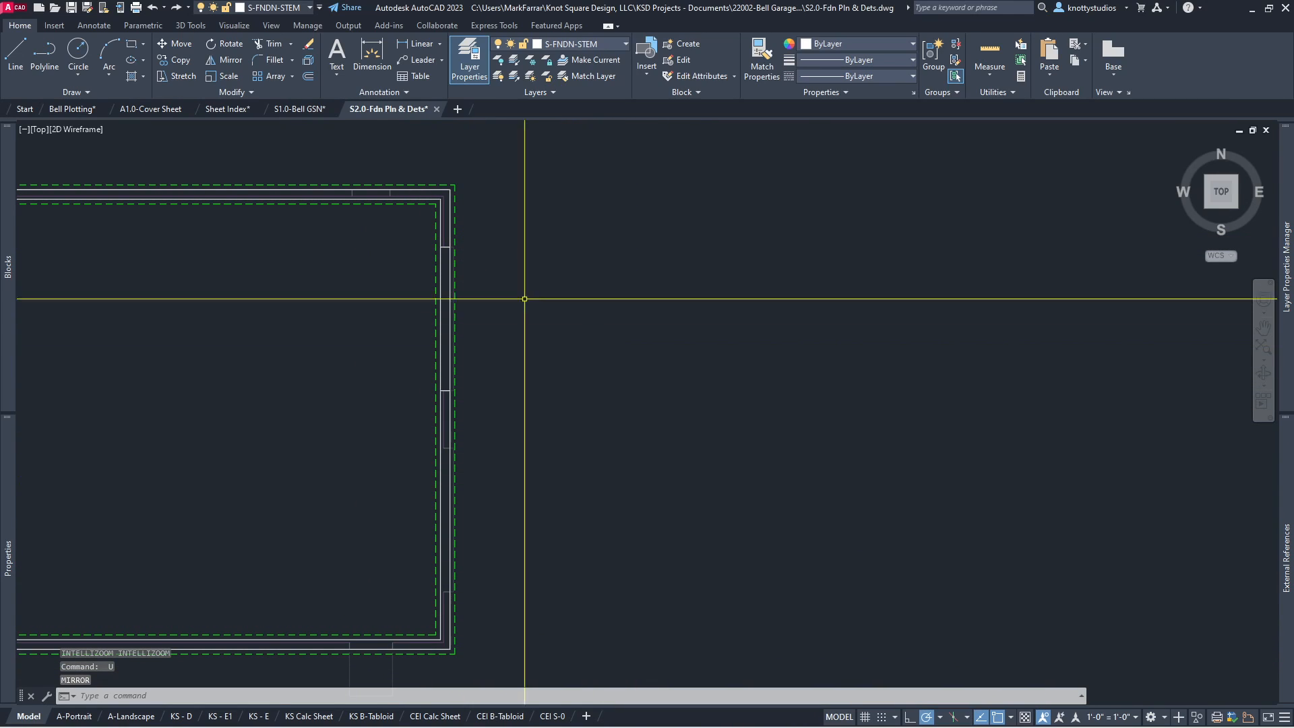
Step: Offset the upper opening's top end line 8 inches down into the opening
scroll(344, 240, up, 5)
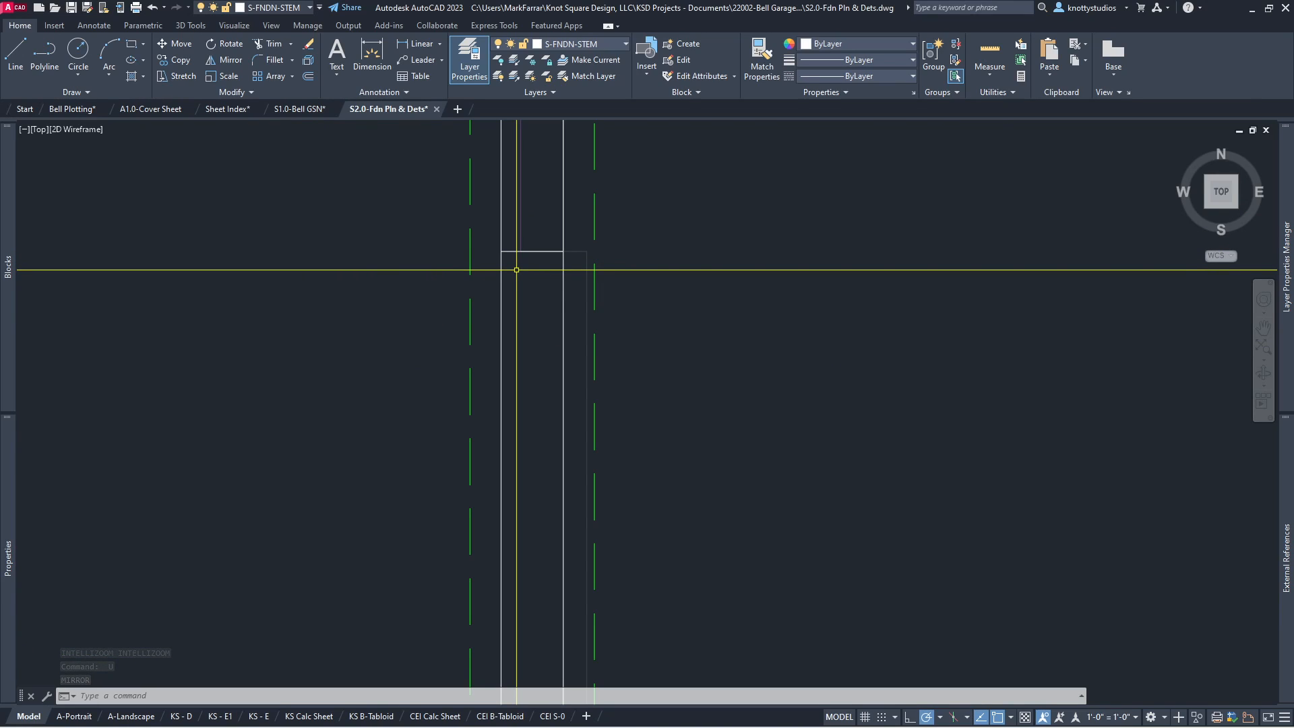
text(o)
key(Return)
text(8)
key(Return)
click(547, 251)
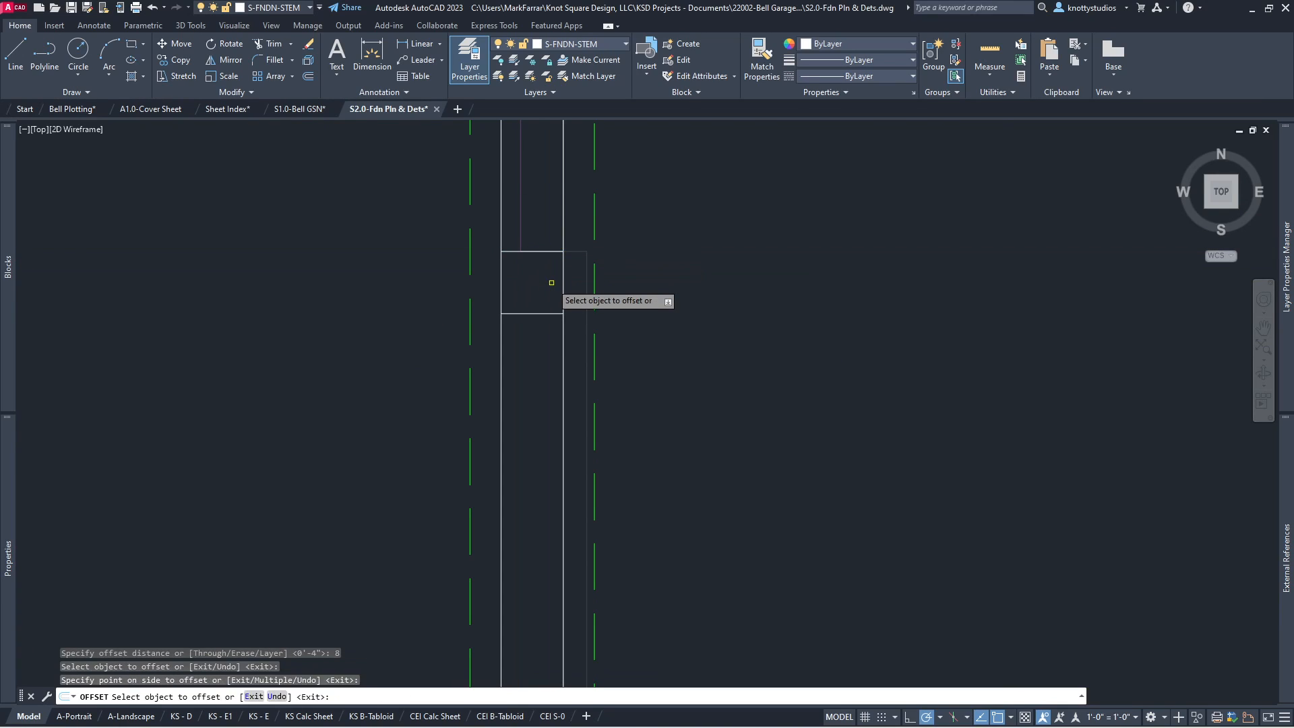
click(551, 296)
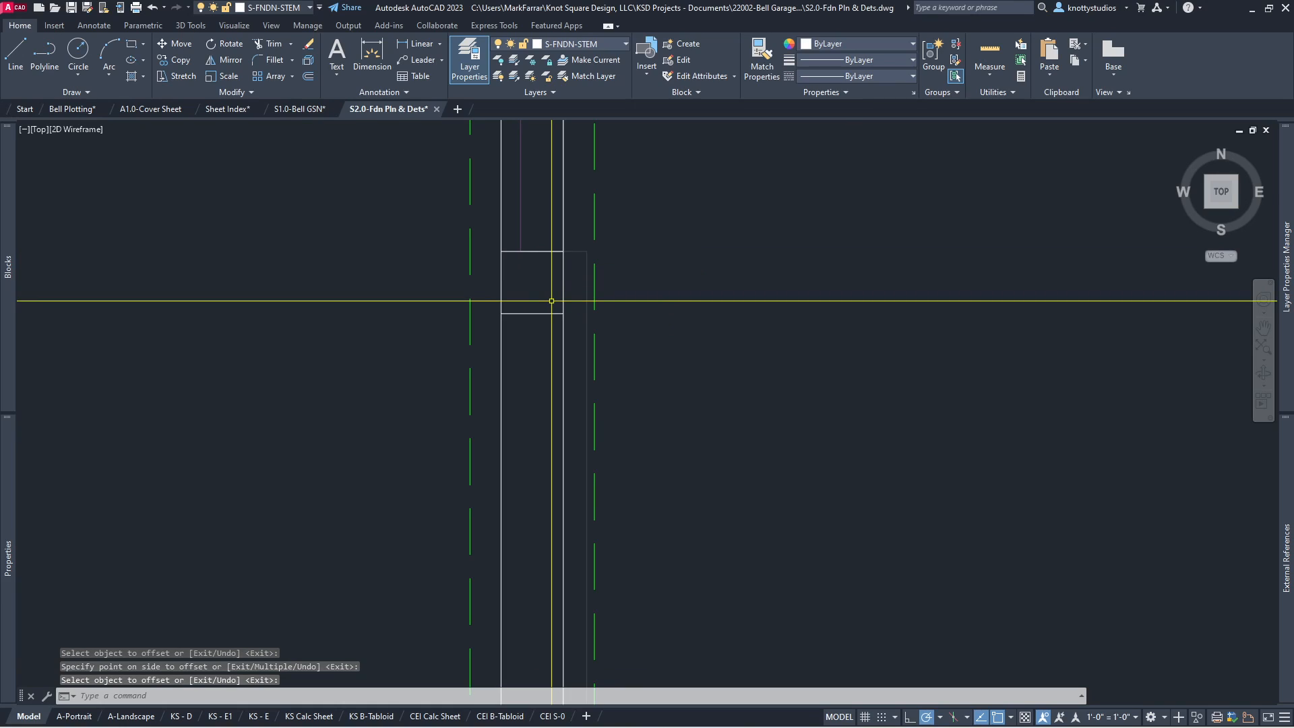
Step: Extend the offset line in both directions to the inner and outer dashed footing lines
key(Return)
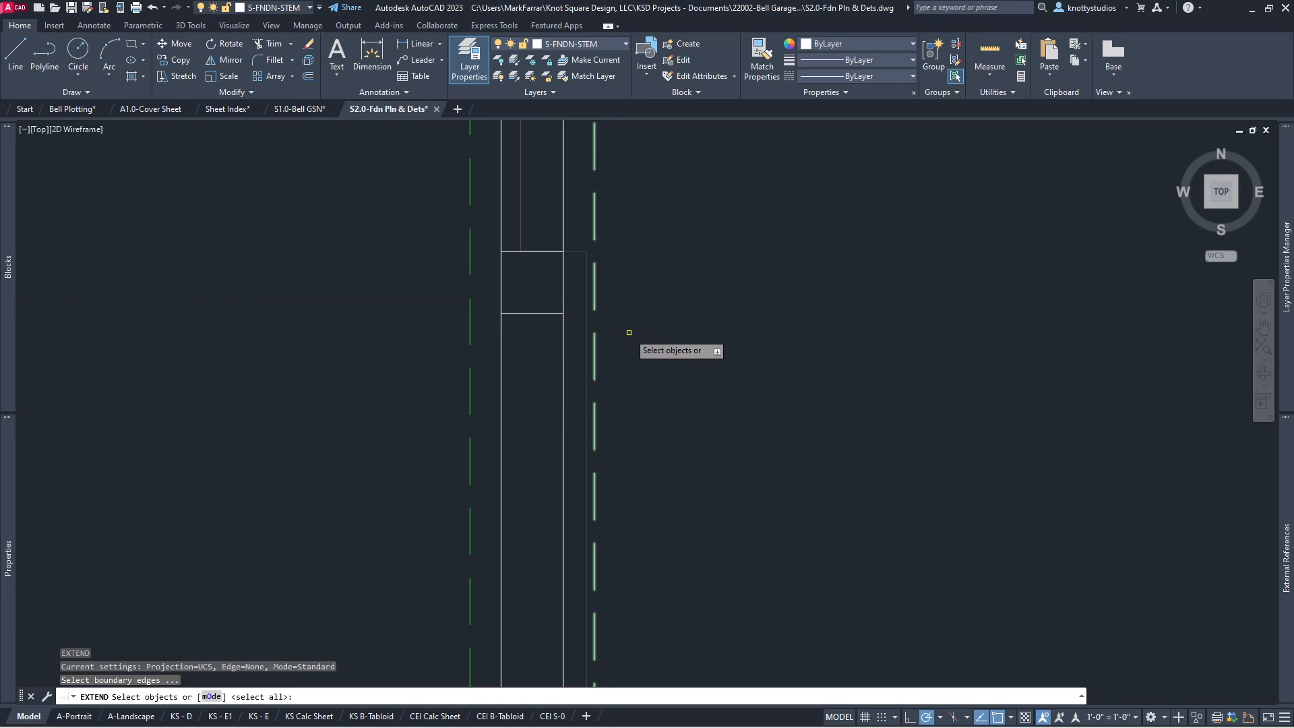
click(231, 312)
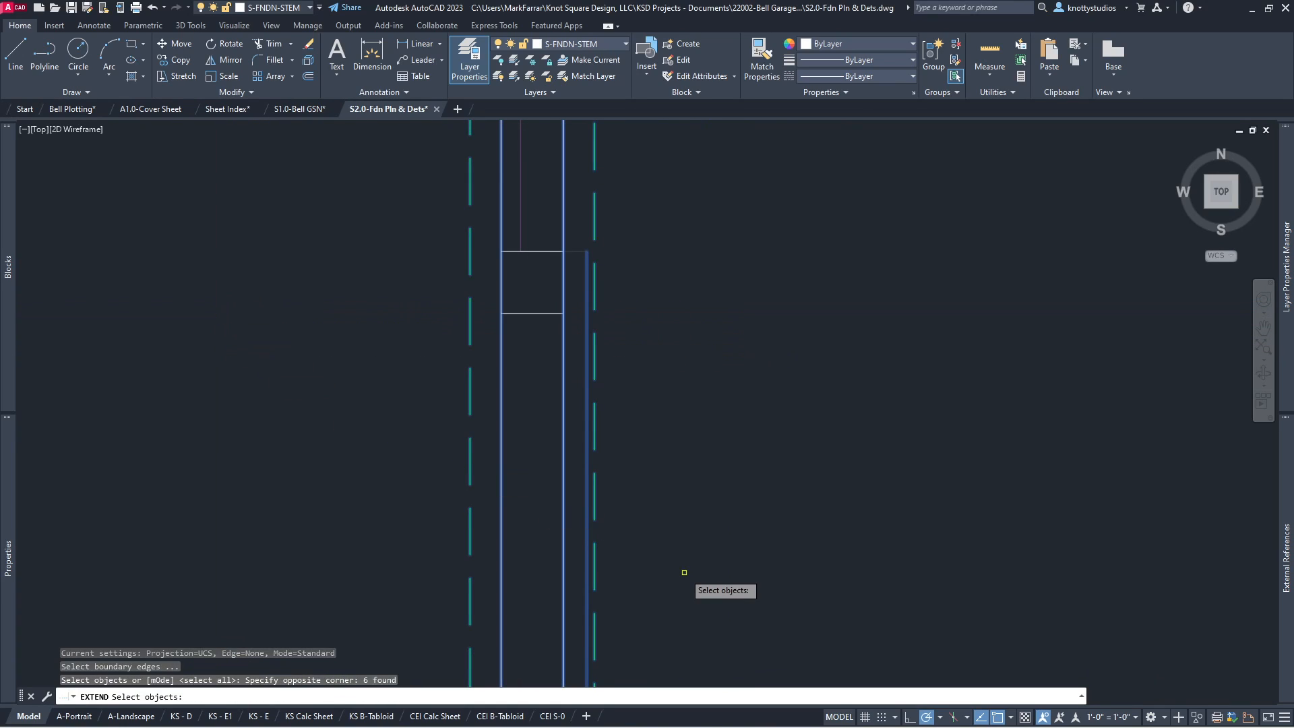
shift+click(588, 329)
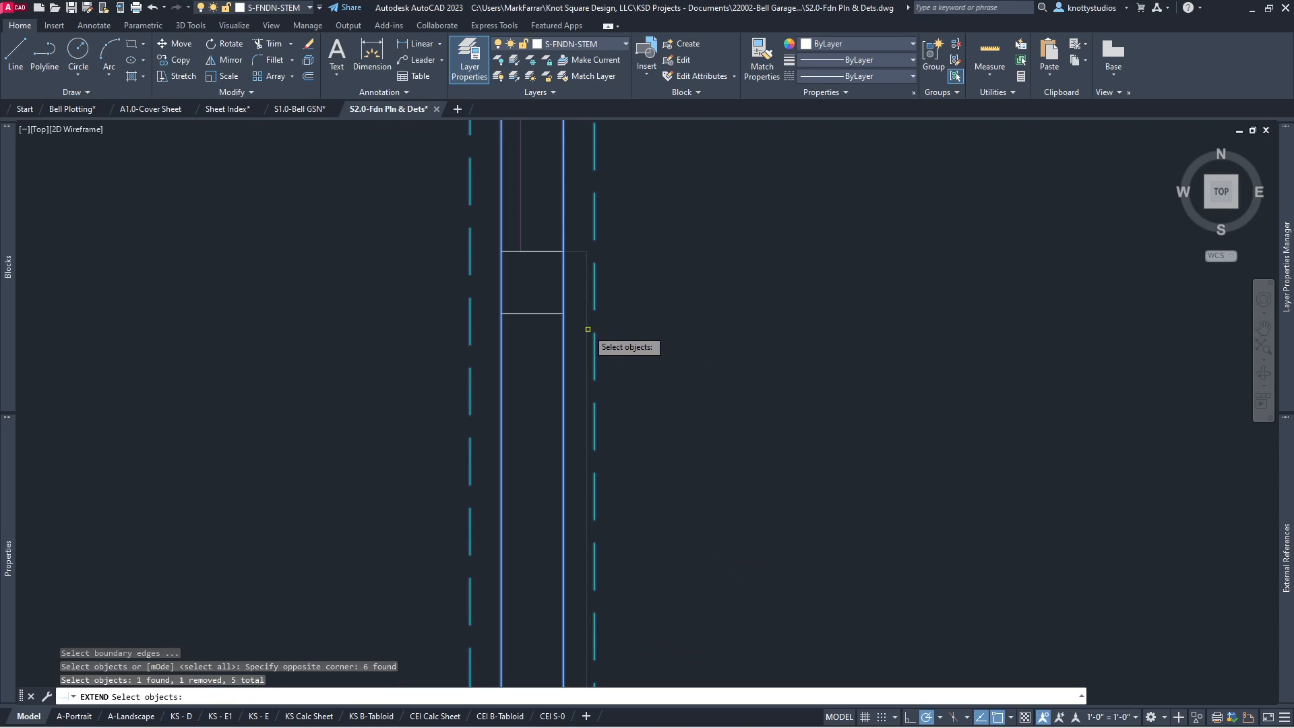
click(555, 313)
key(Return)
click(555, 313)
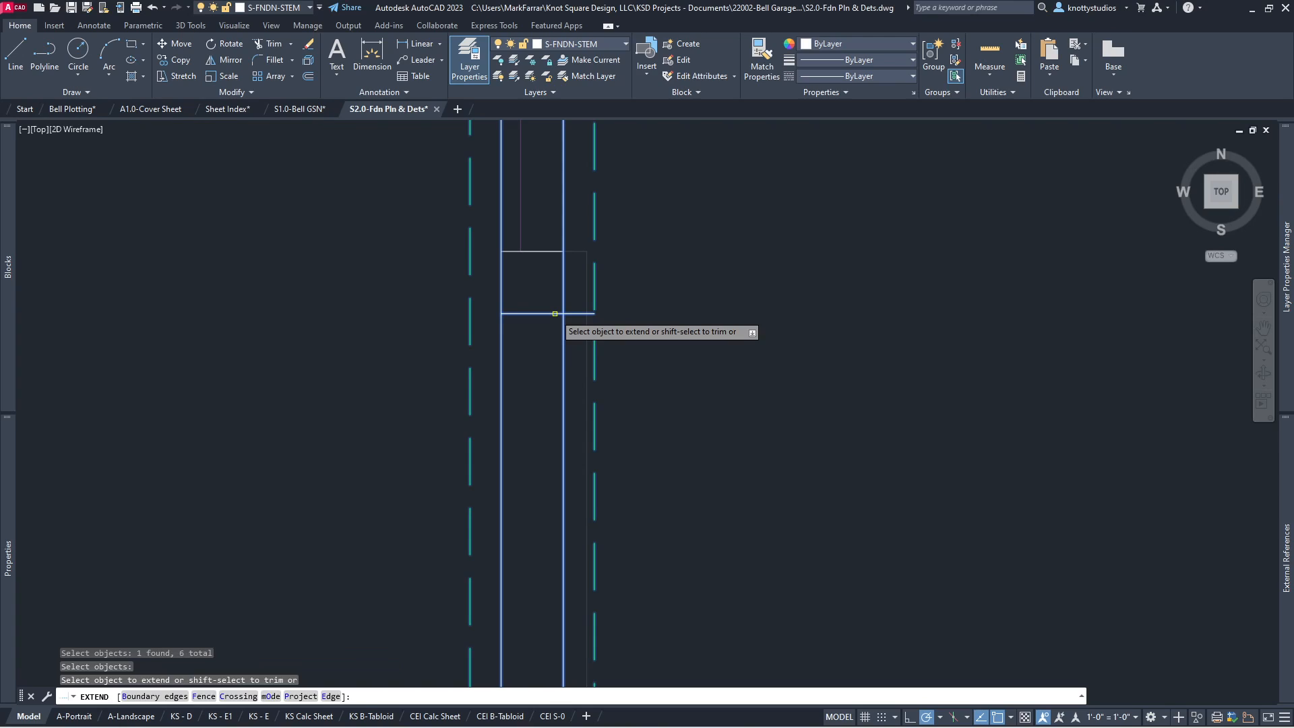
click(555, 313)
click(545, 314)
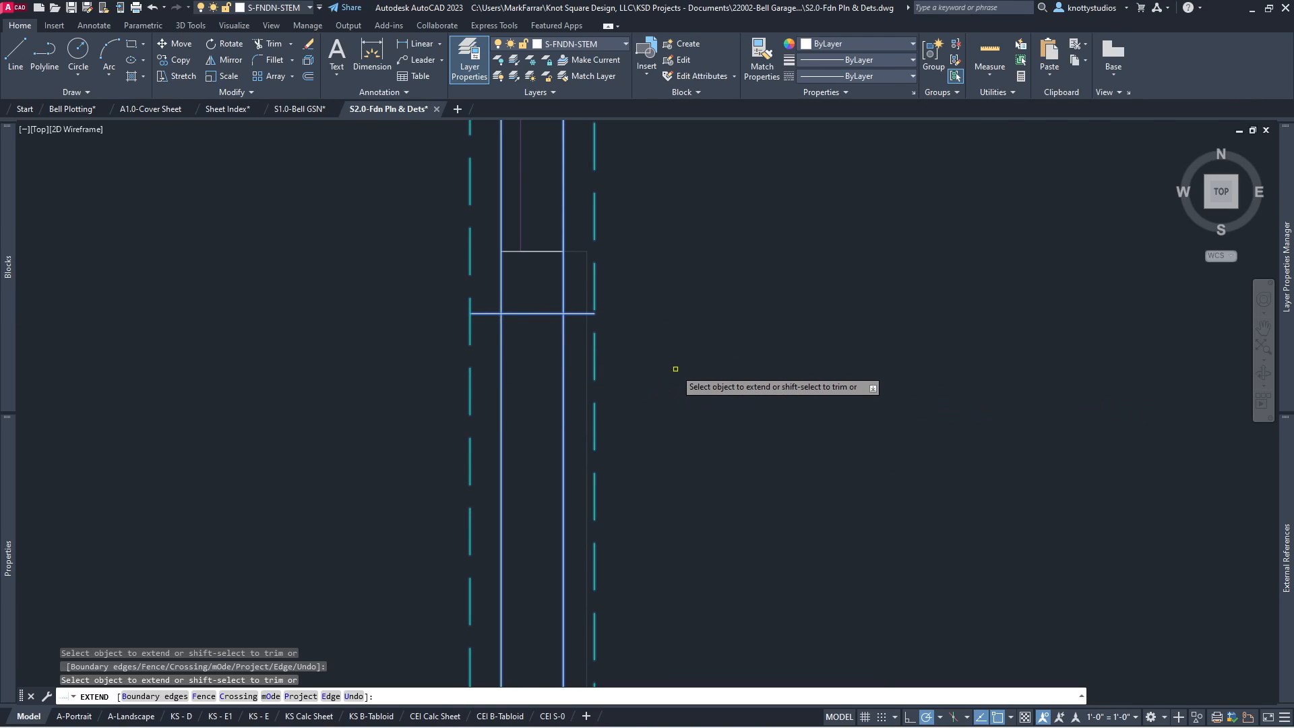
key(Escape)
Step: Make the G-JUNK layer current and draw a diagonal construction line between opposite corners of the upper opening
scroll(674, 317, down, 2)
scroll(605, 321, down, 3)
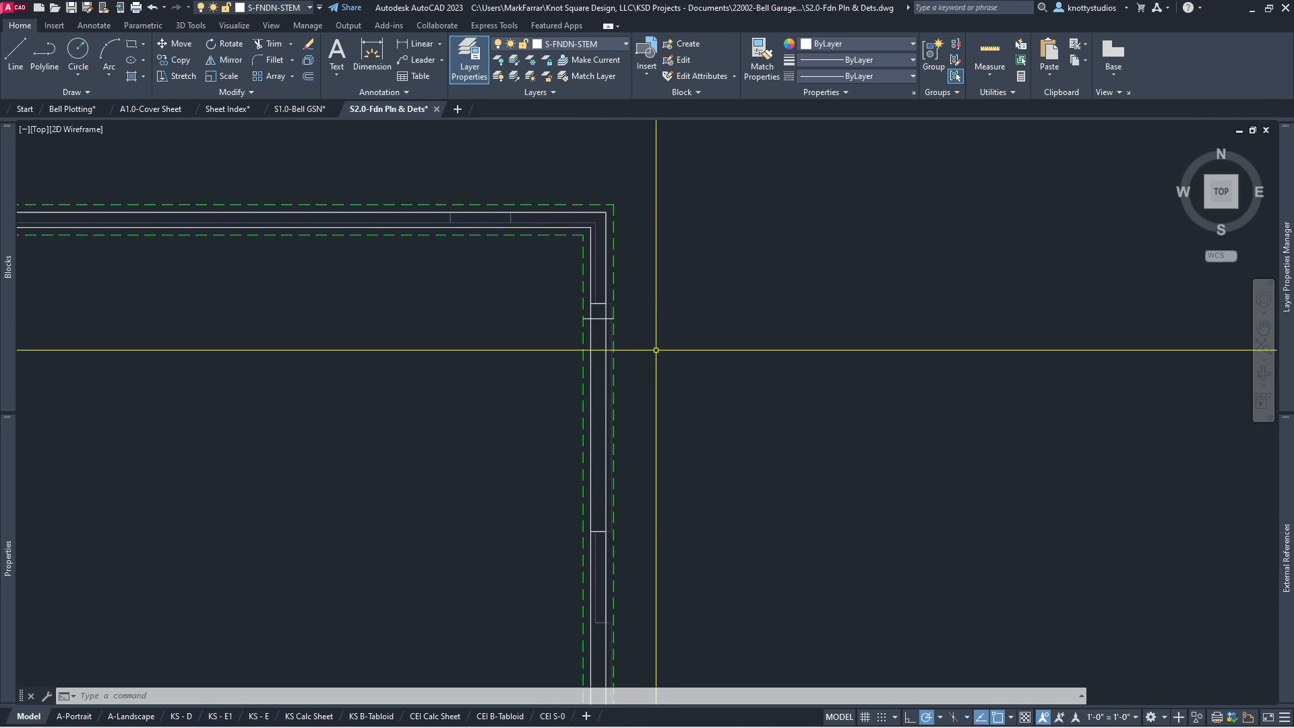
click(577, 45)
click(569, 109)
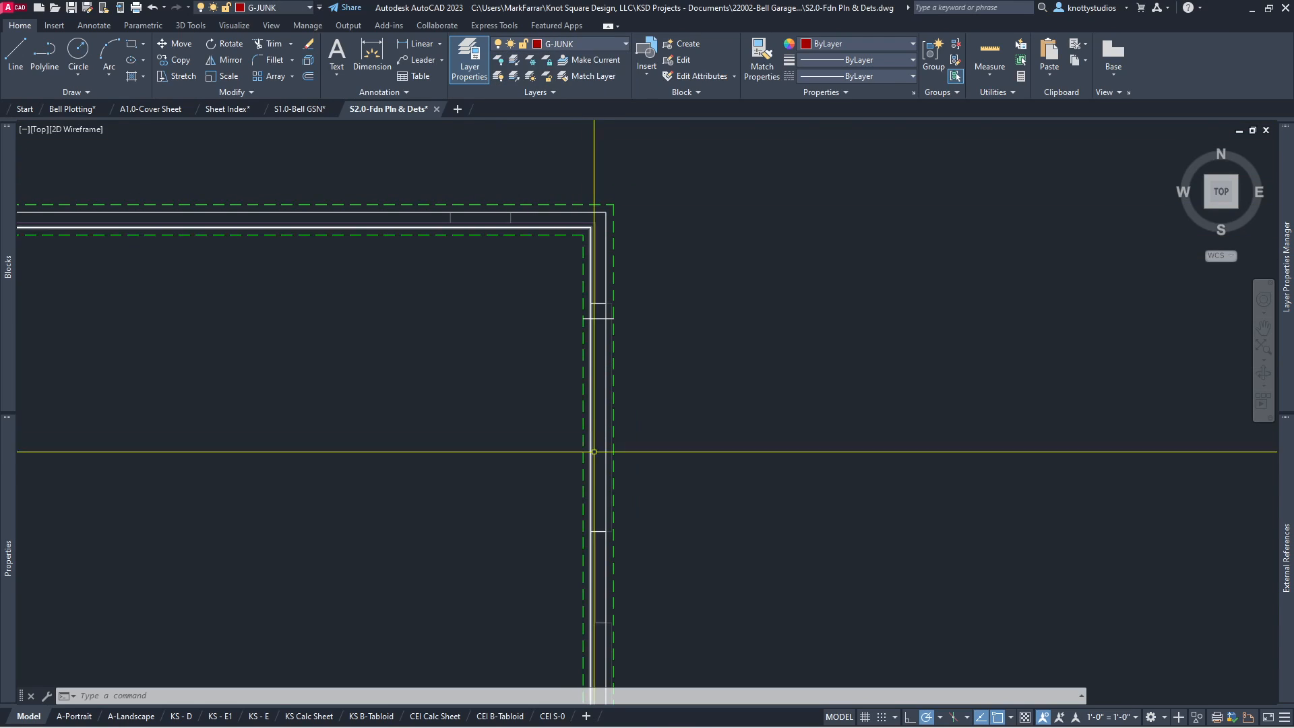
text(l)
key(Return)
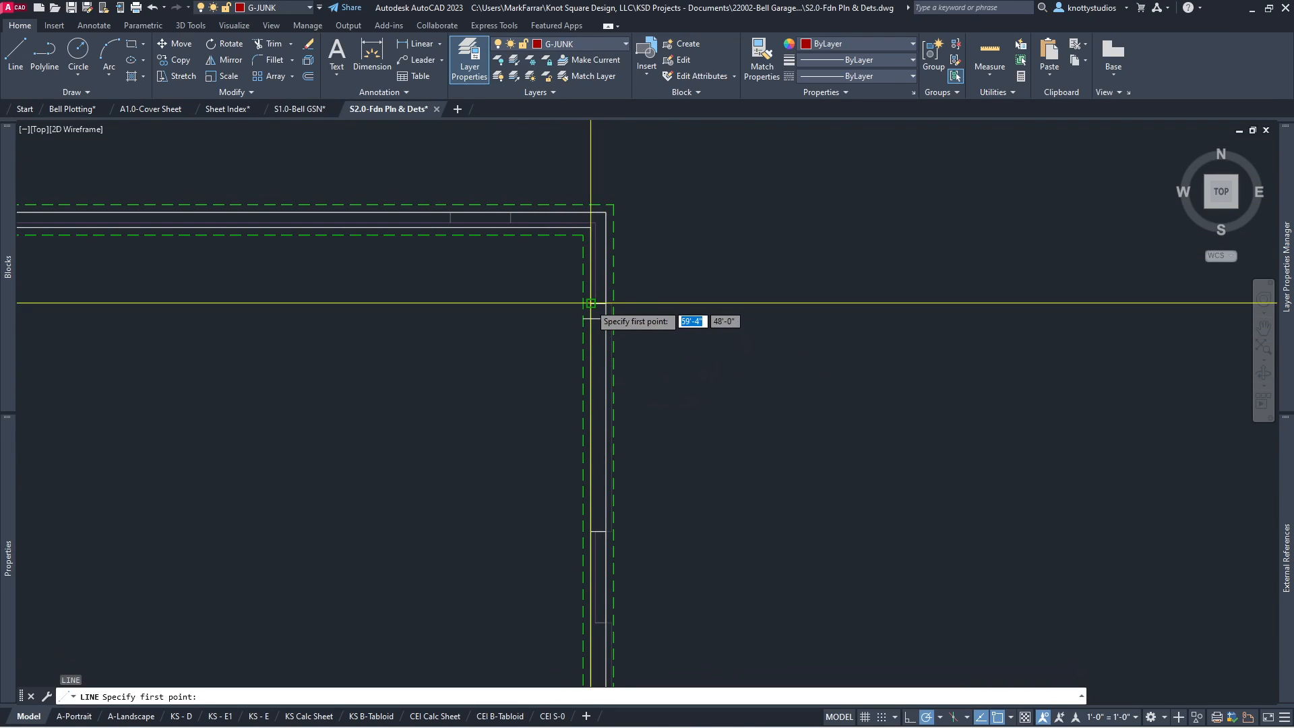
click(605, 533)
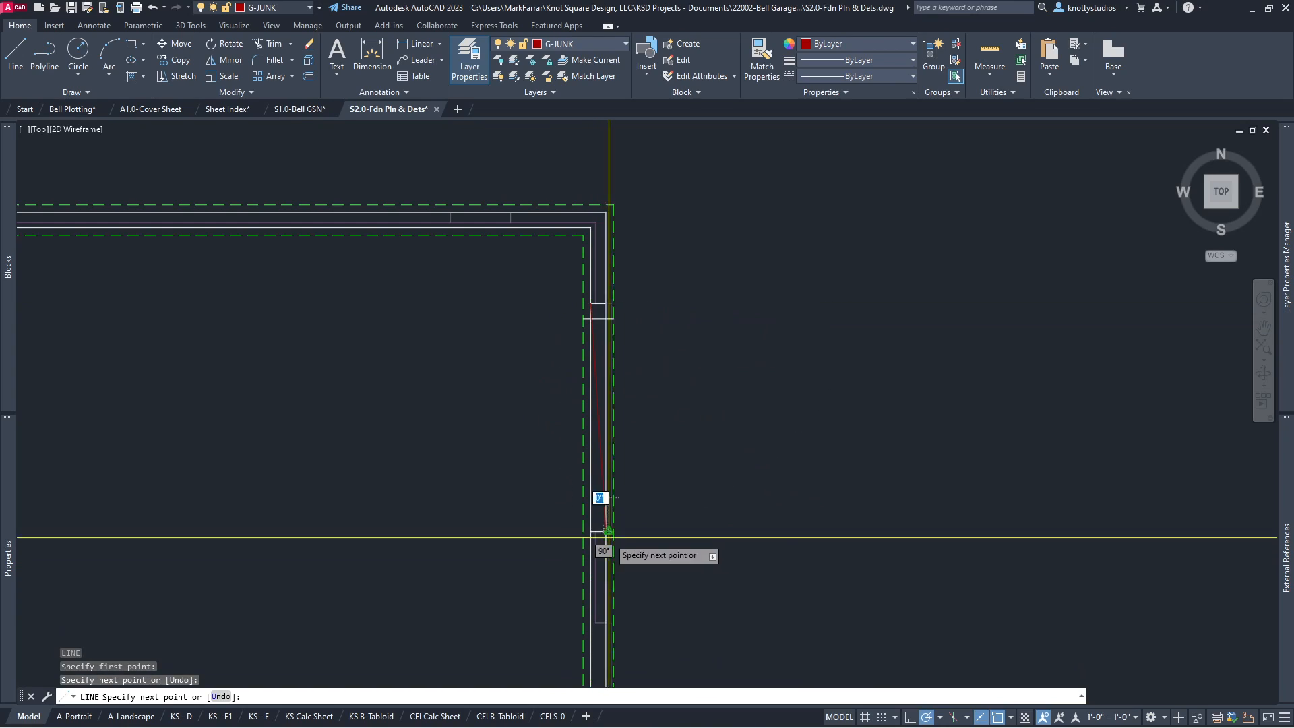
key(Return)
text(mi)
key(Return)
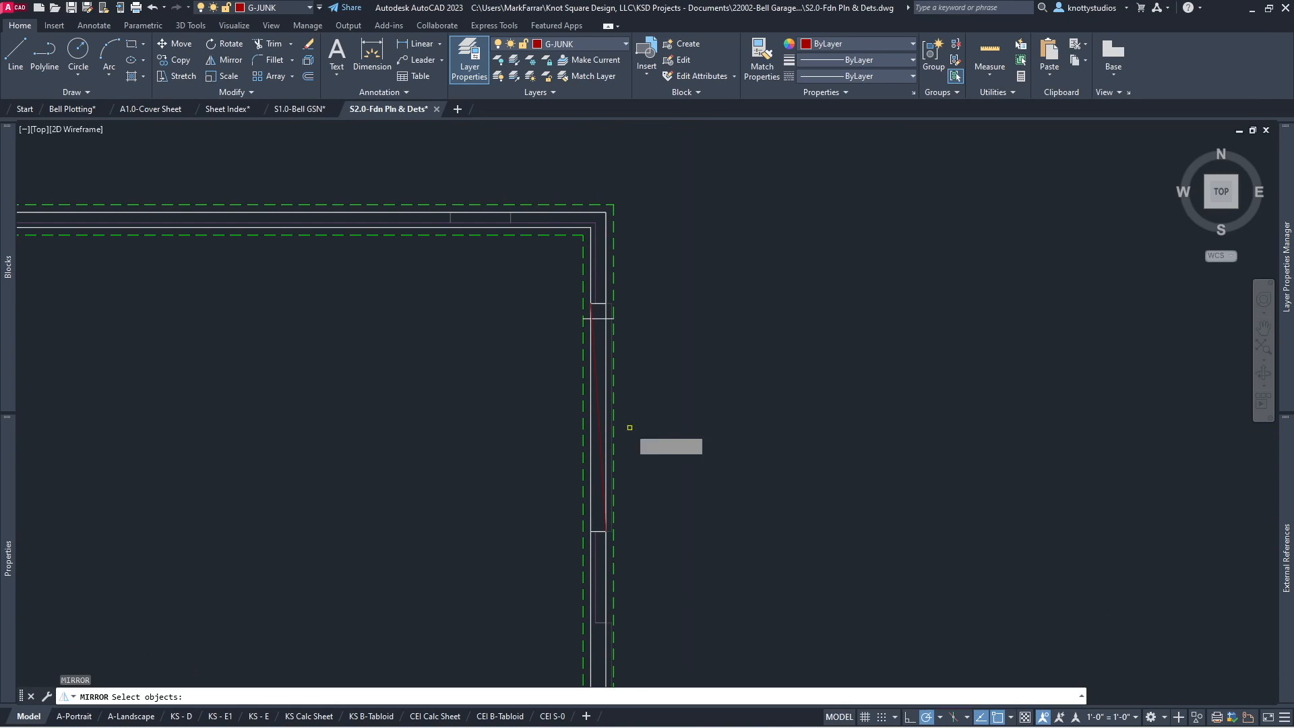
click(486, 301)
click(690, 353)
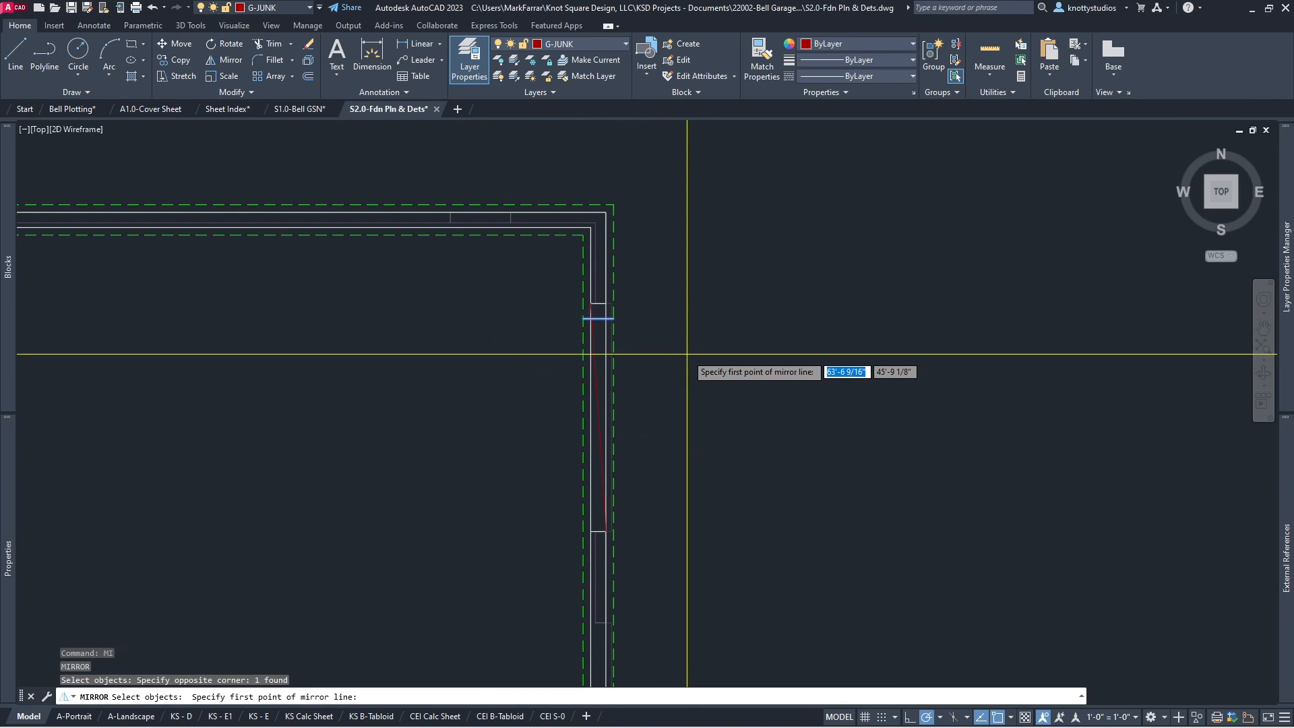
key(Escape)
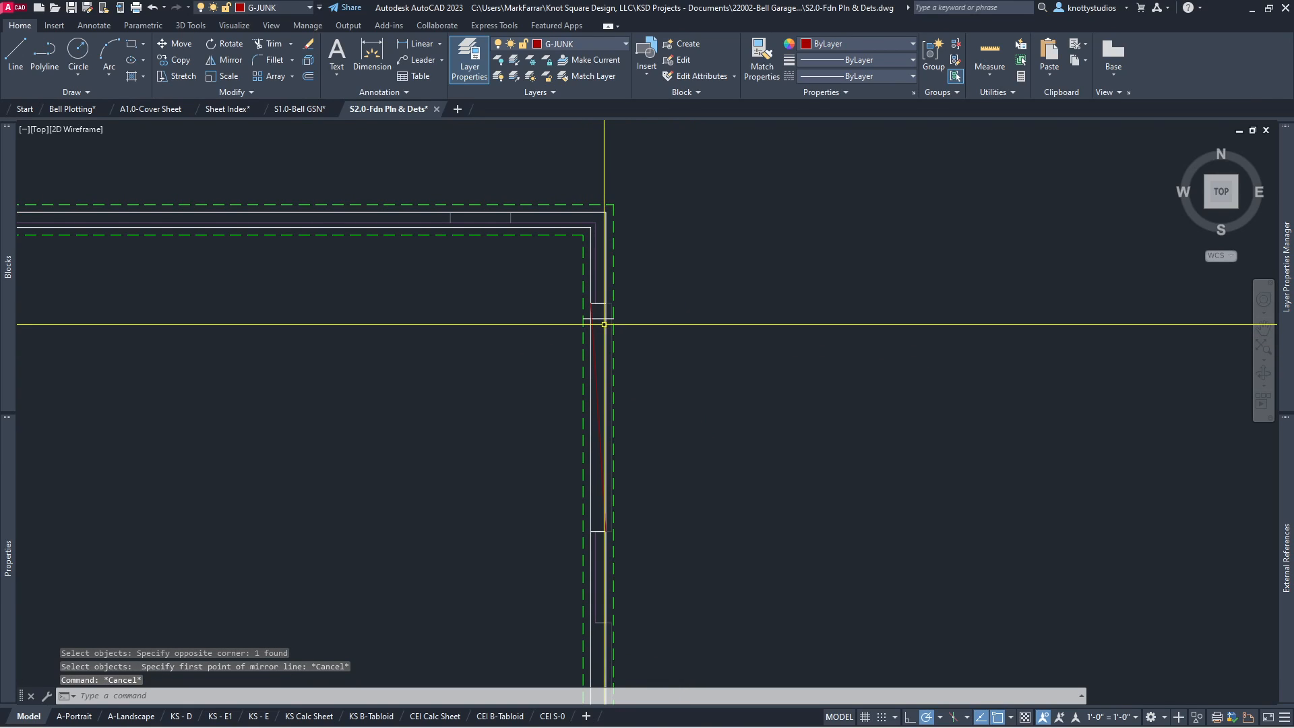
click(605, 326)
key(Escape)
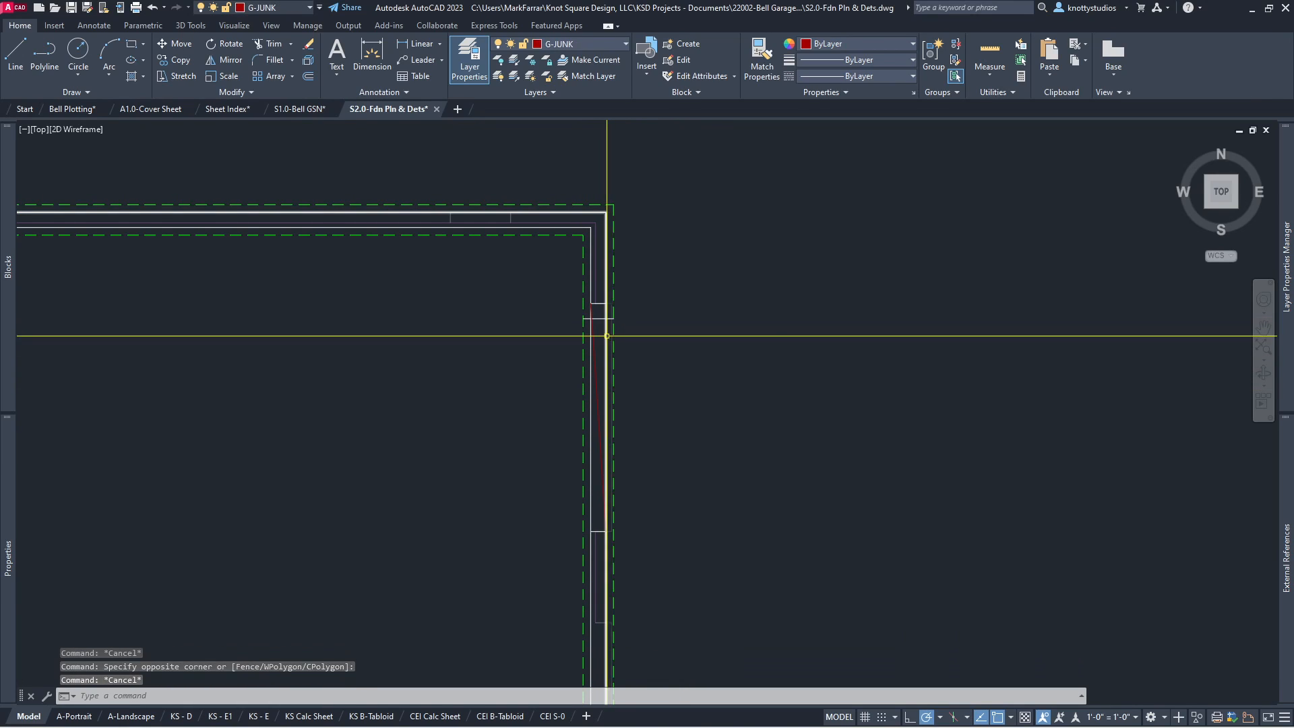
key(Escape)
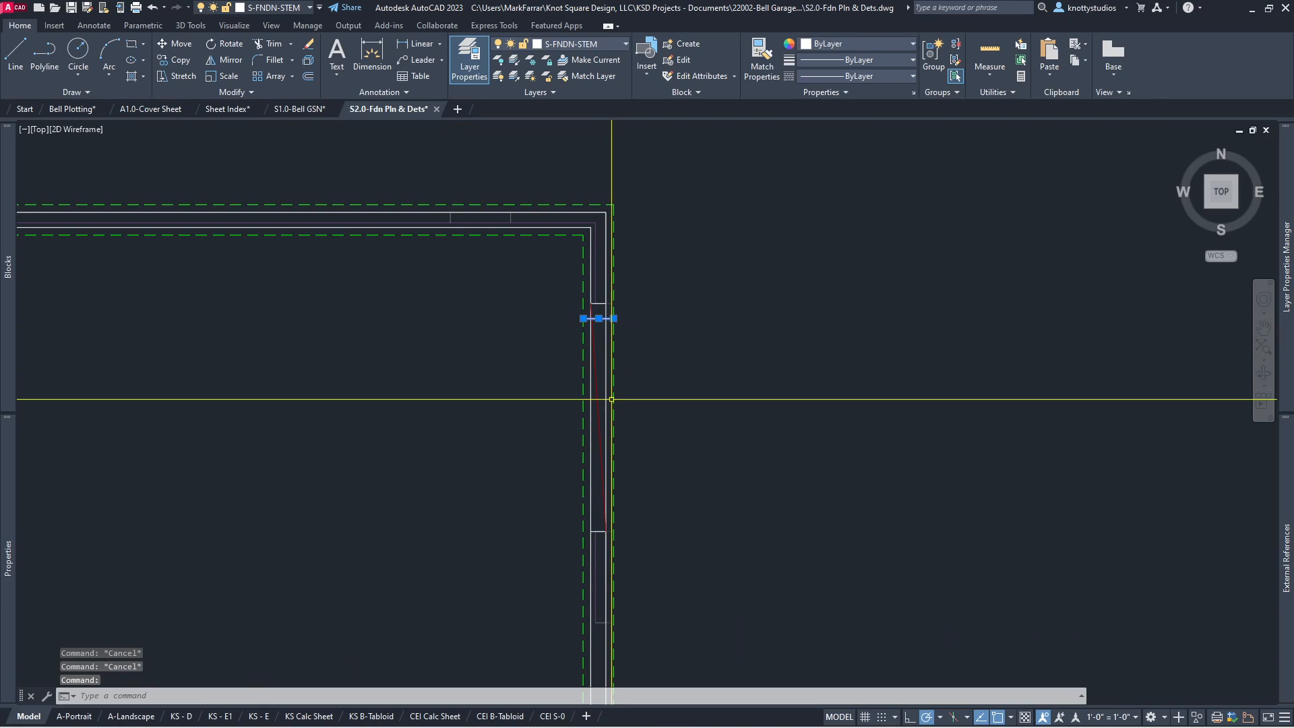
key(Escape)
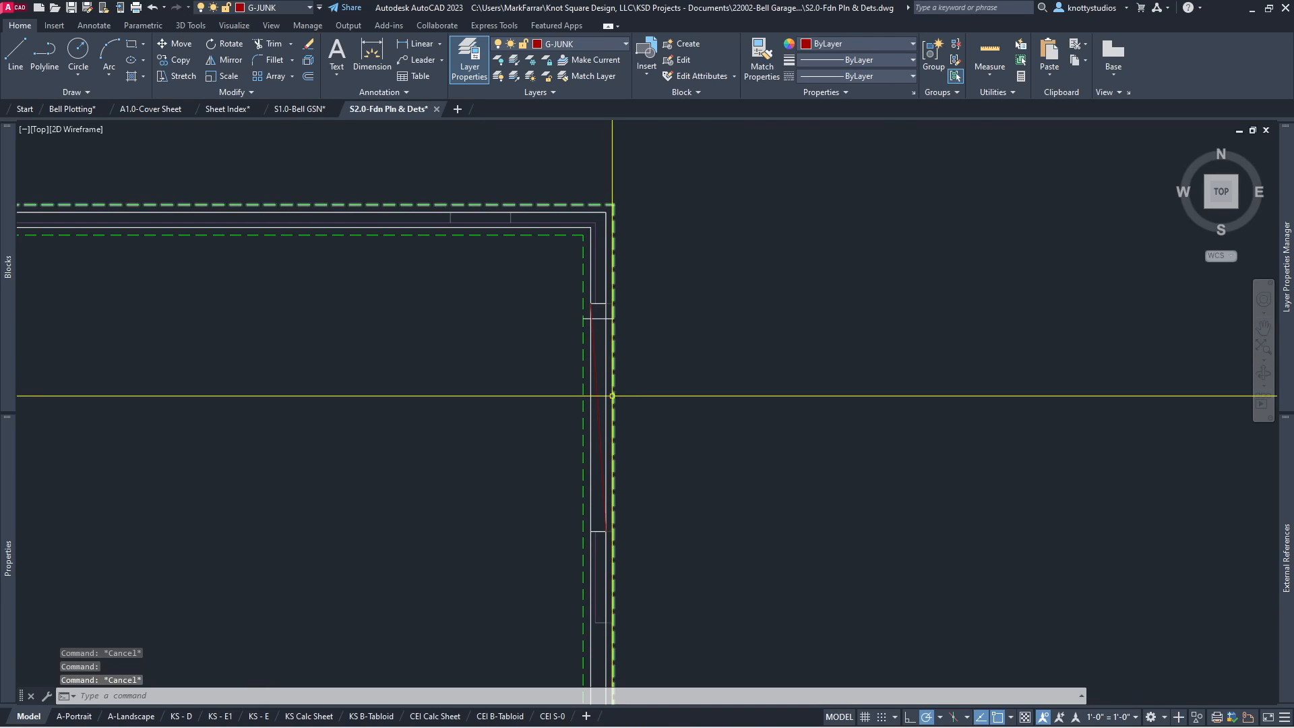
Step: Mirror the extended line about a horizontal axis through the diagonal's midpoint to the opening's lower end, keeping the original
click(558, 300)
click(671, 338)
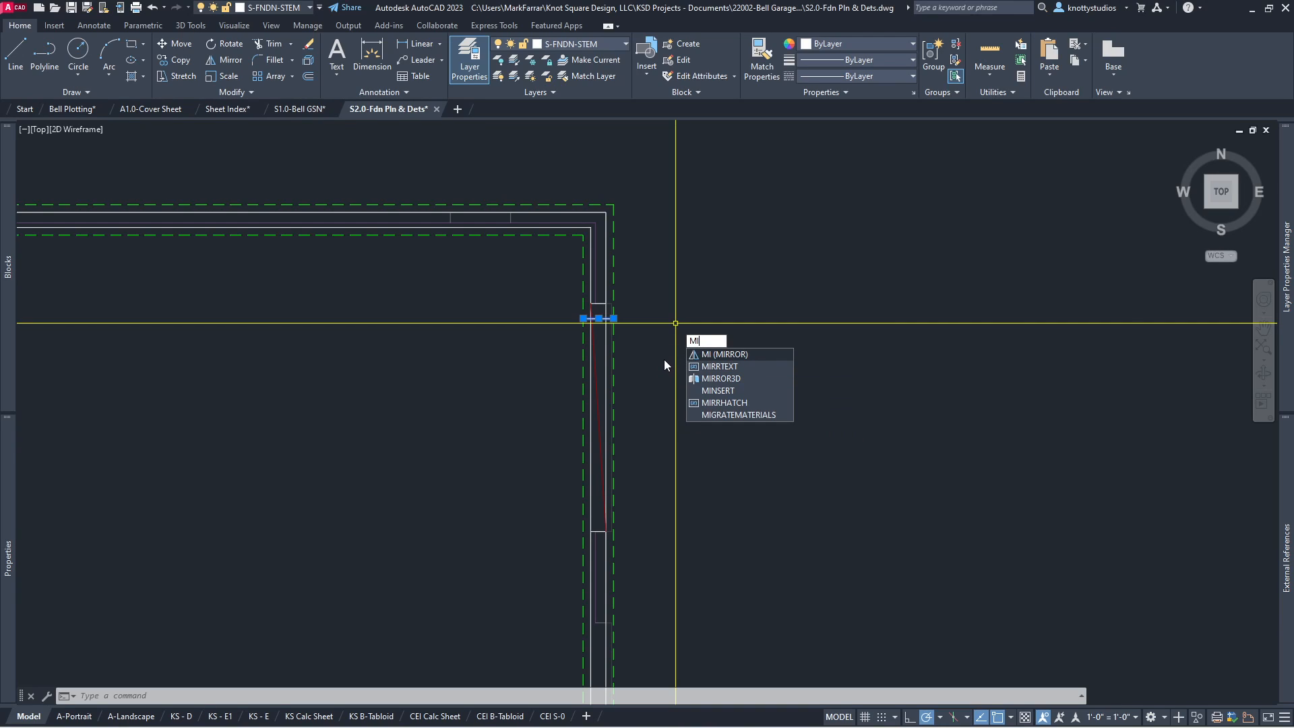
key(Return)
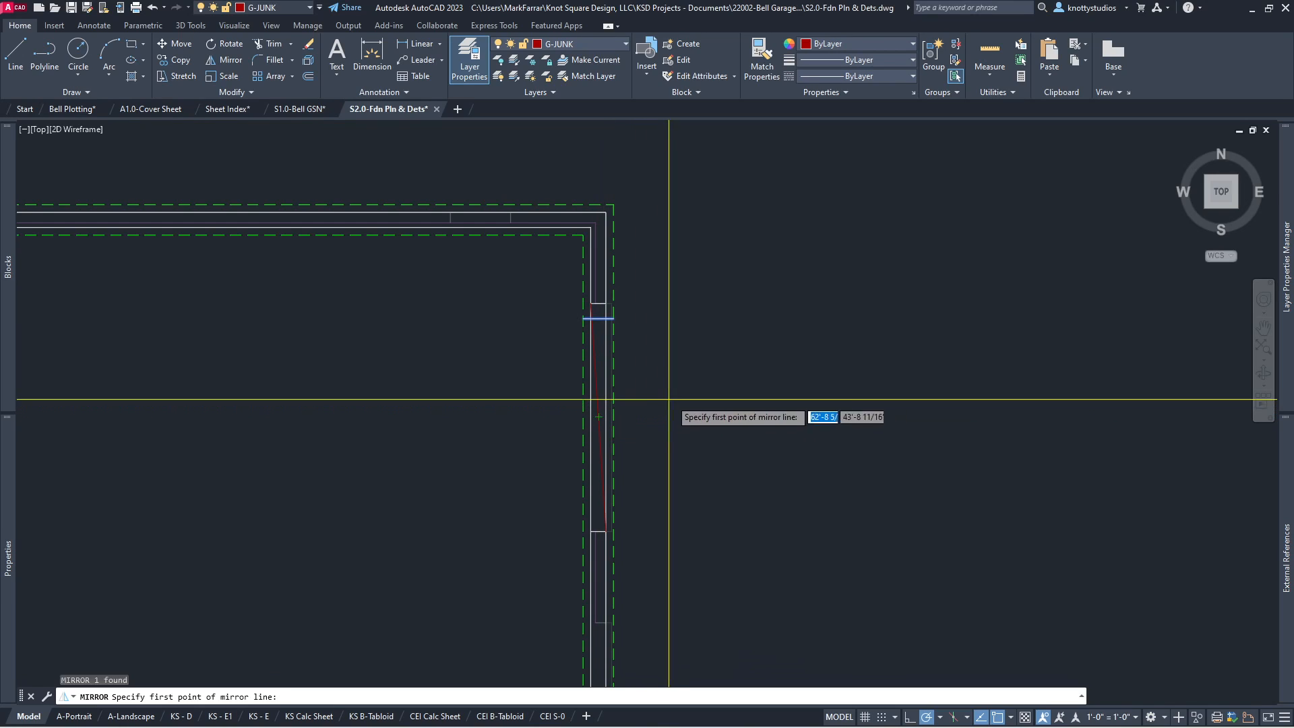
click(598, 417)
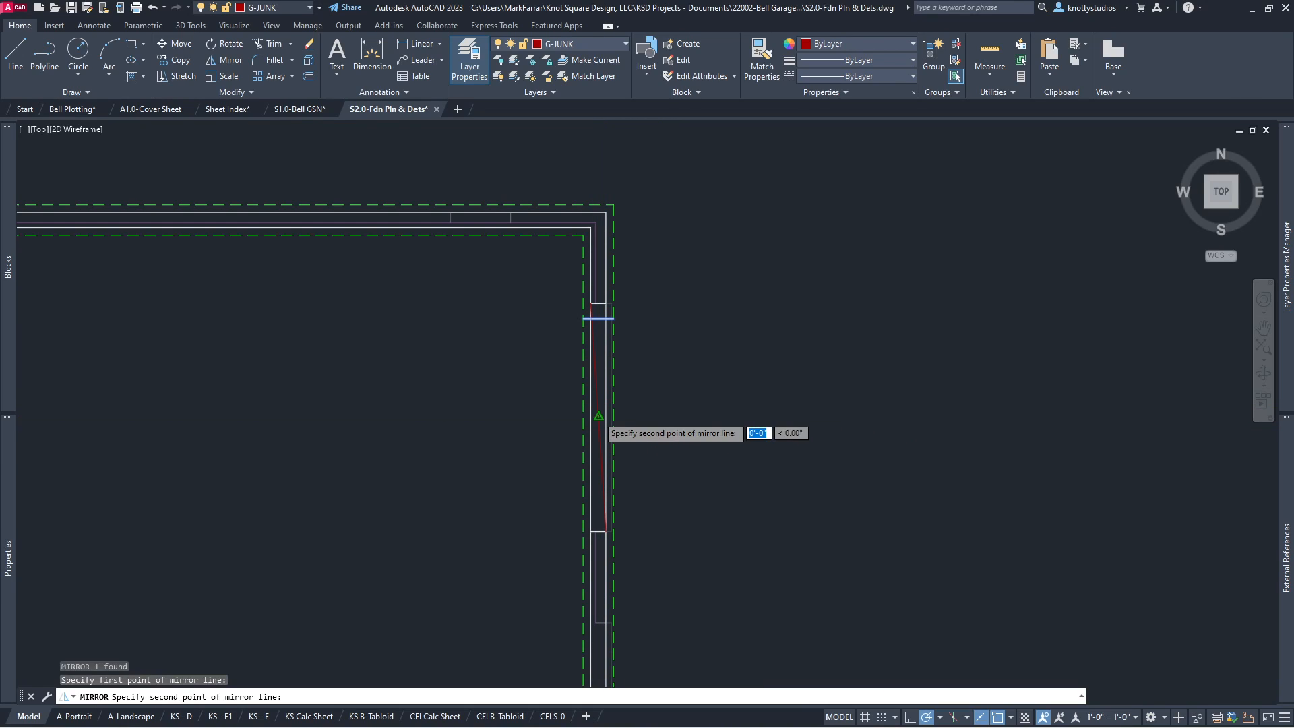
click(745, 417)
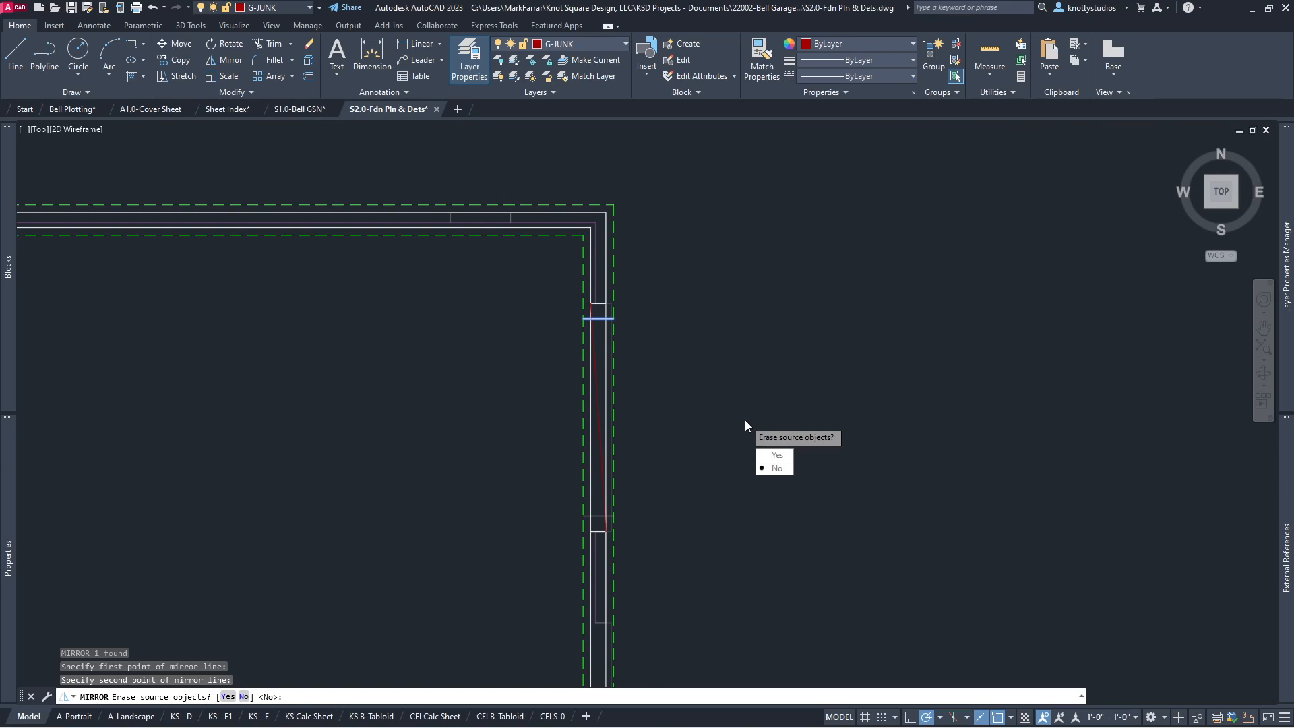
key(Return)
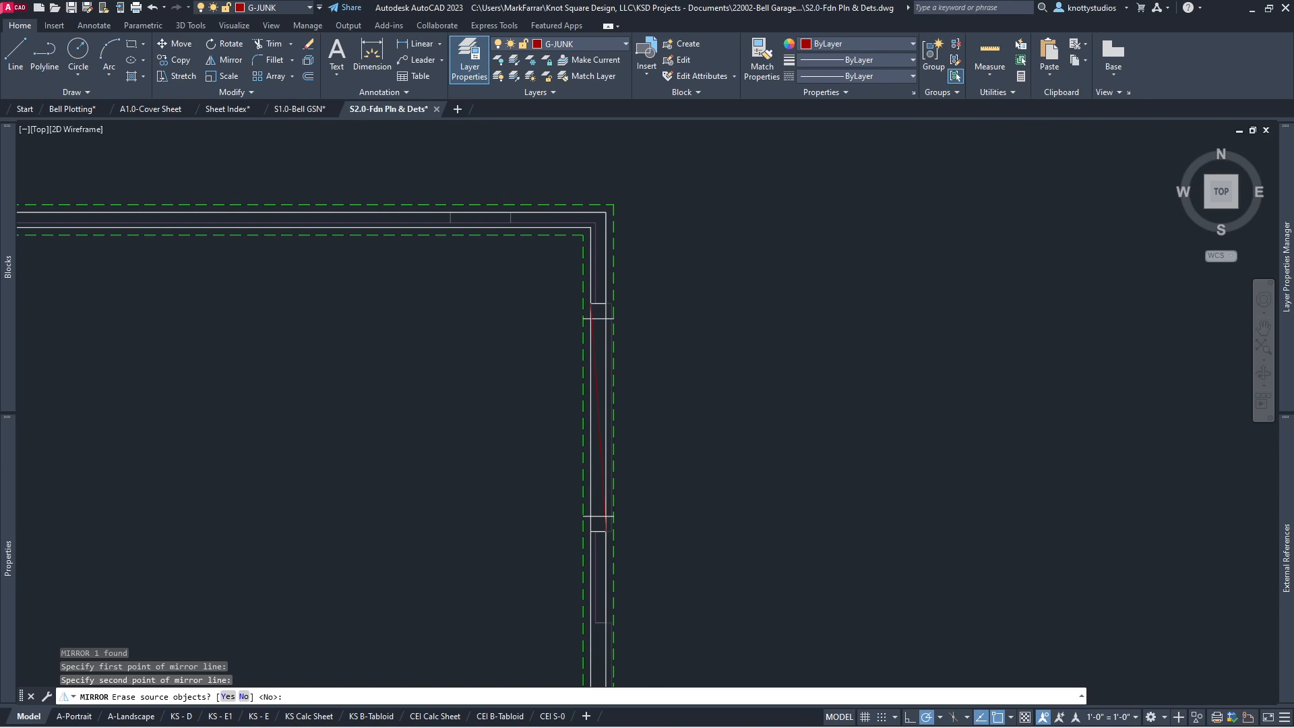
key(Return)
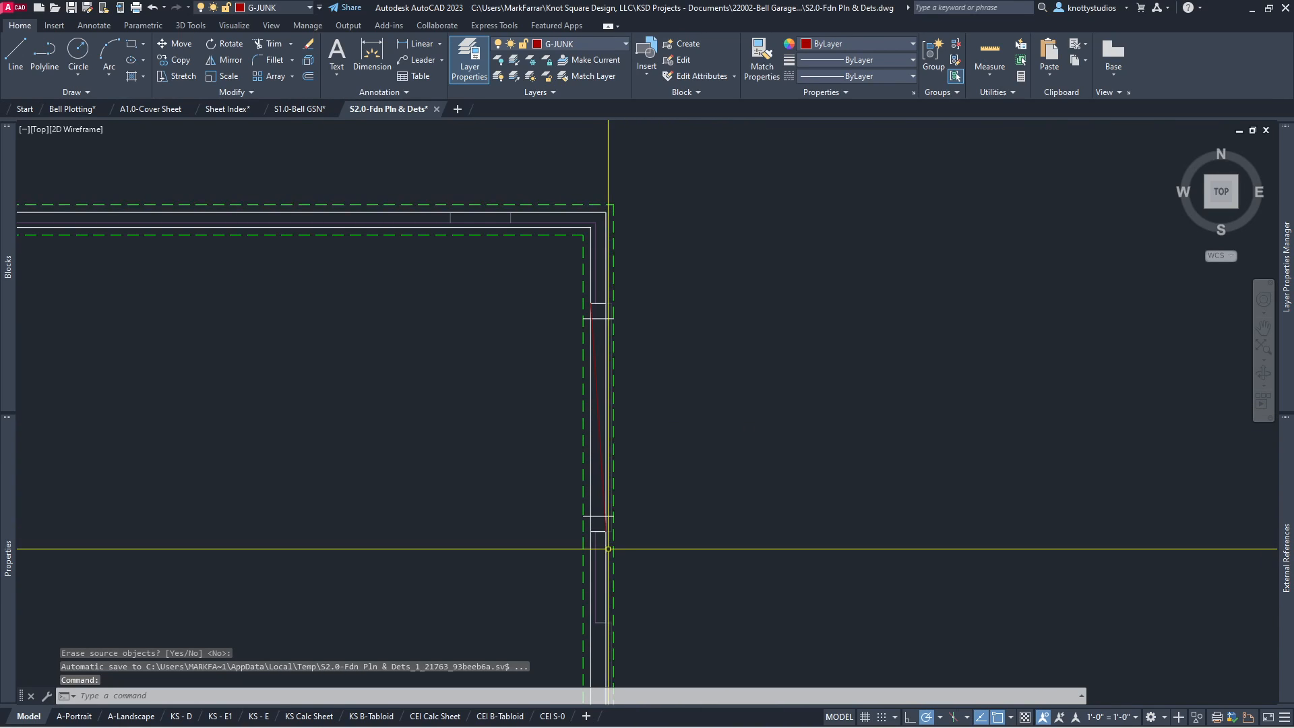
scroll(584, 567, up, 2)
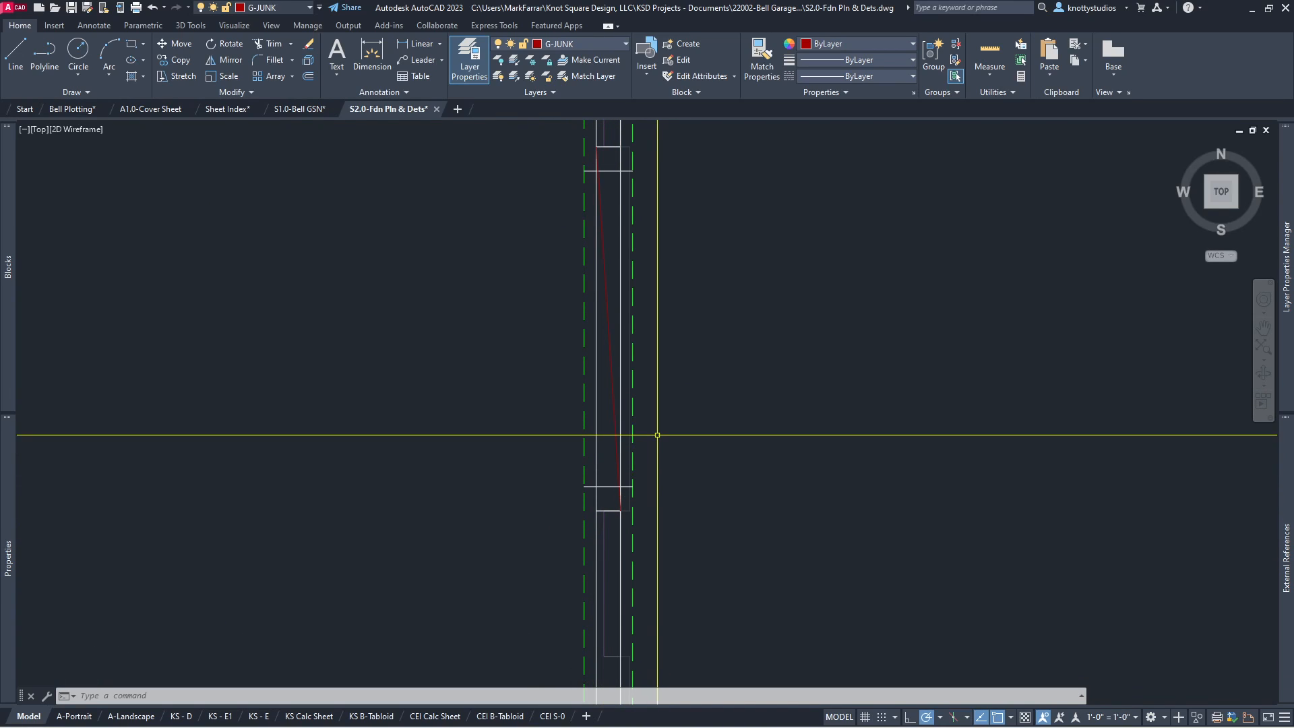
Step: Trim the stem wall's inner line between the upper opening's two end lines and save the drawing
text(tr)
key(Return)
click(517, 142)
click(656, 156)
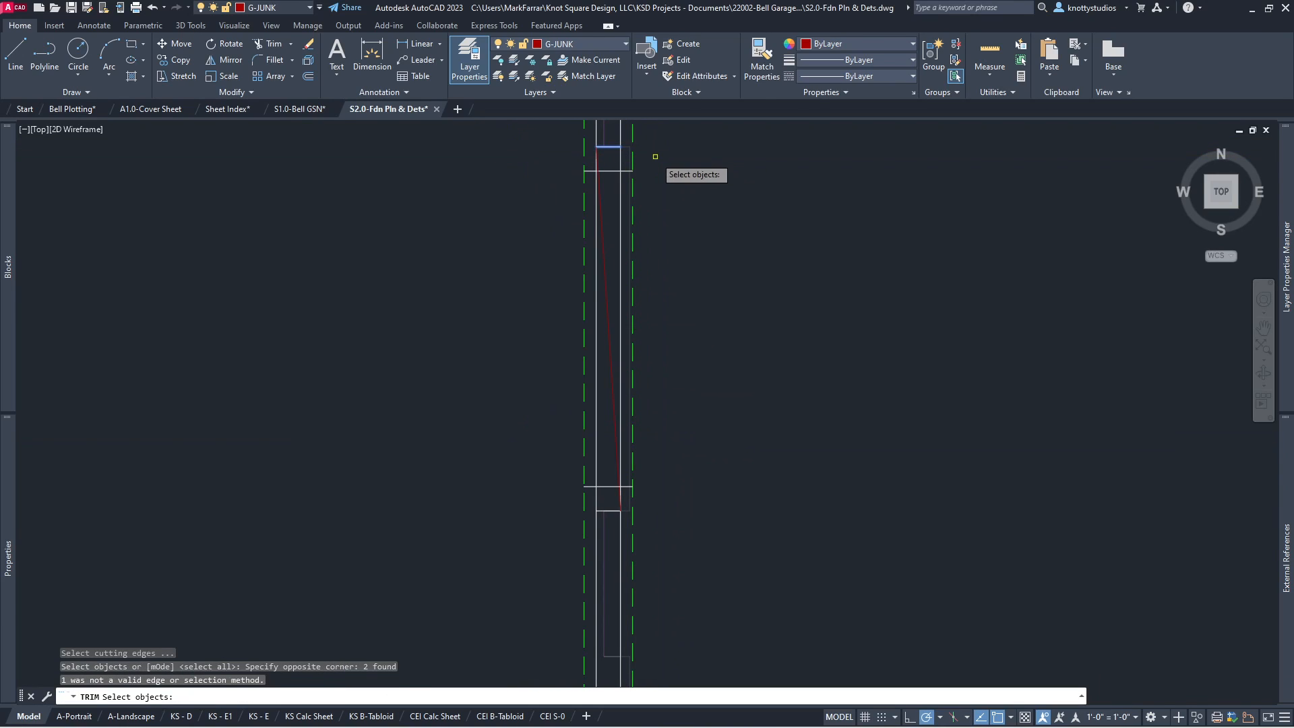
click(493, 486)
click(651, 540)
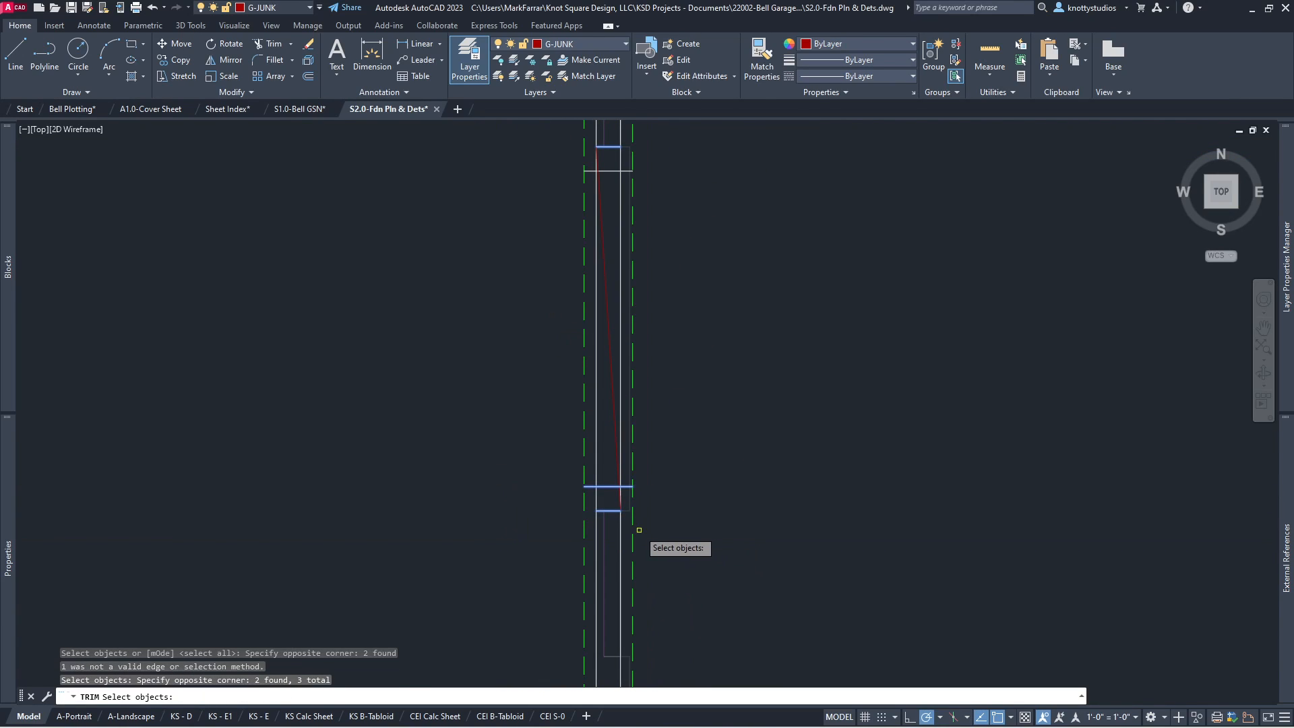
shift+click(602, 486)
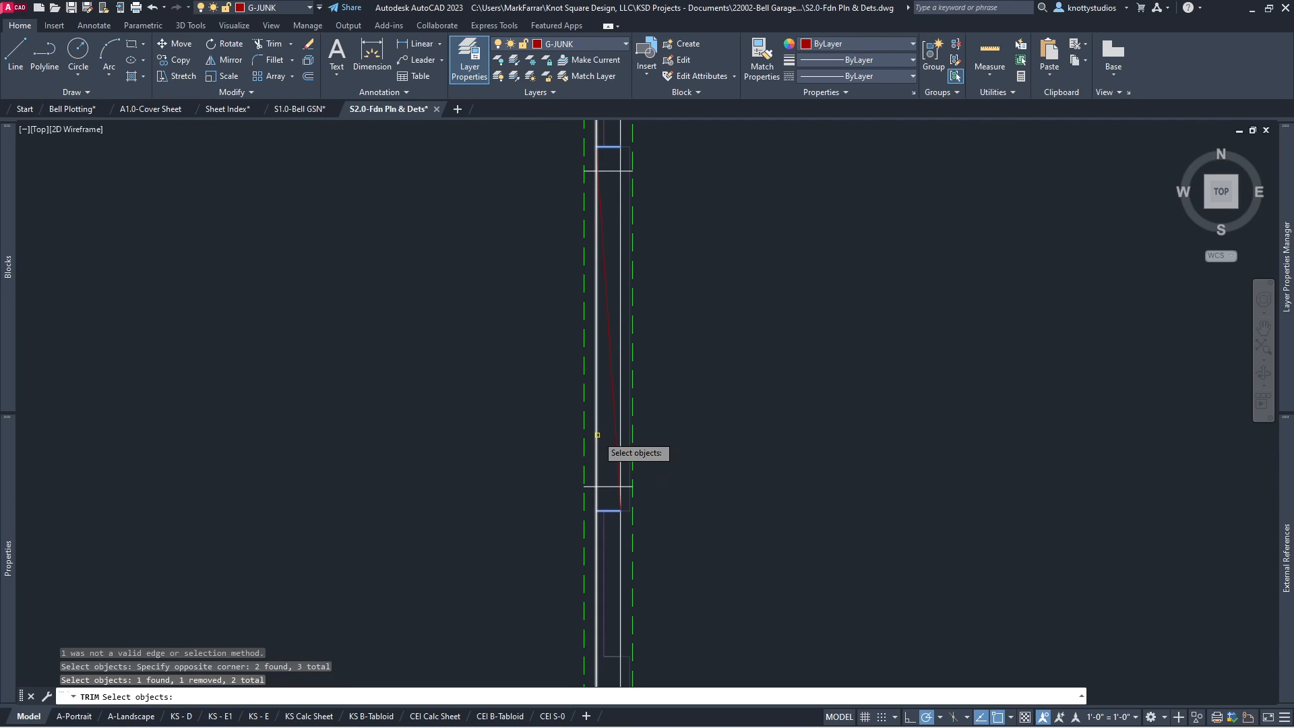
key(Return)
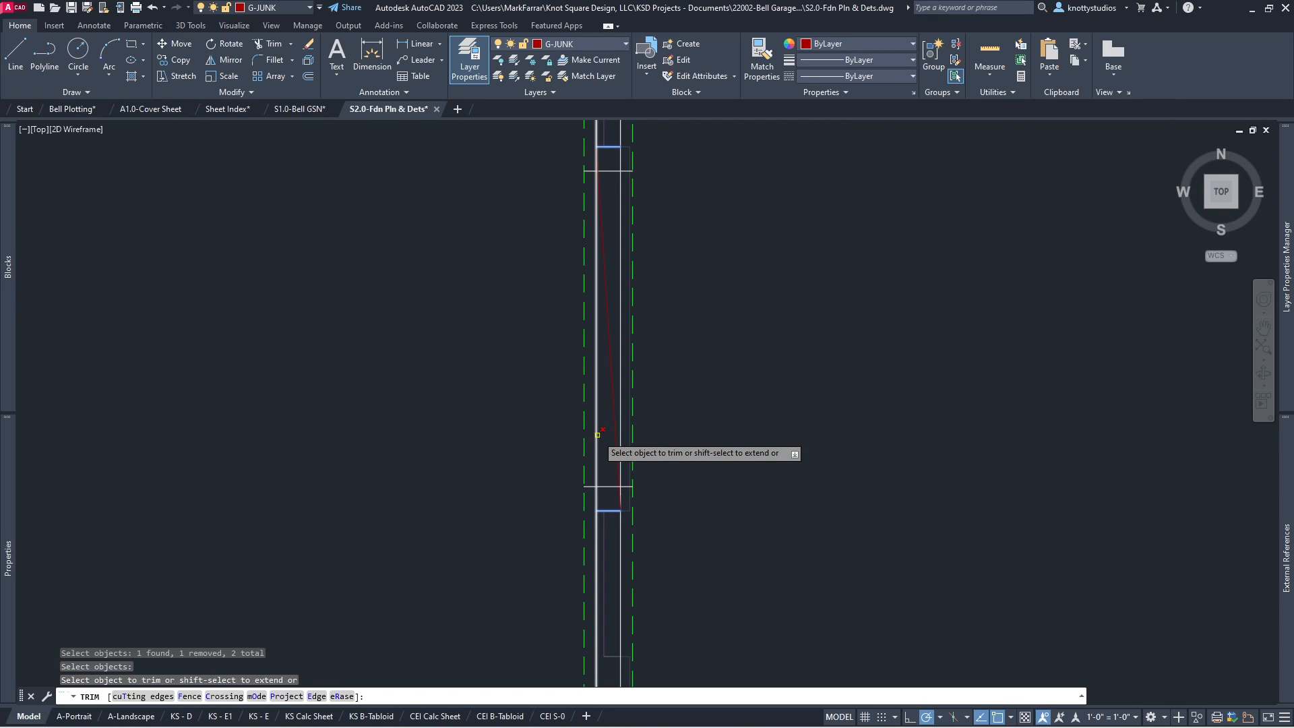
click(597, 433)
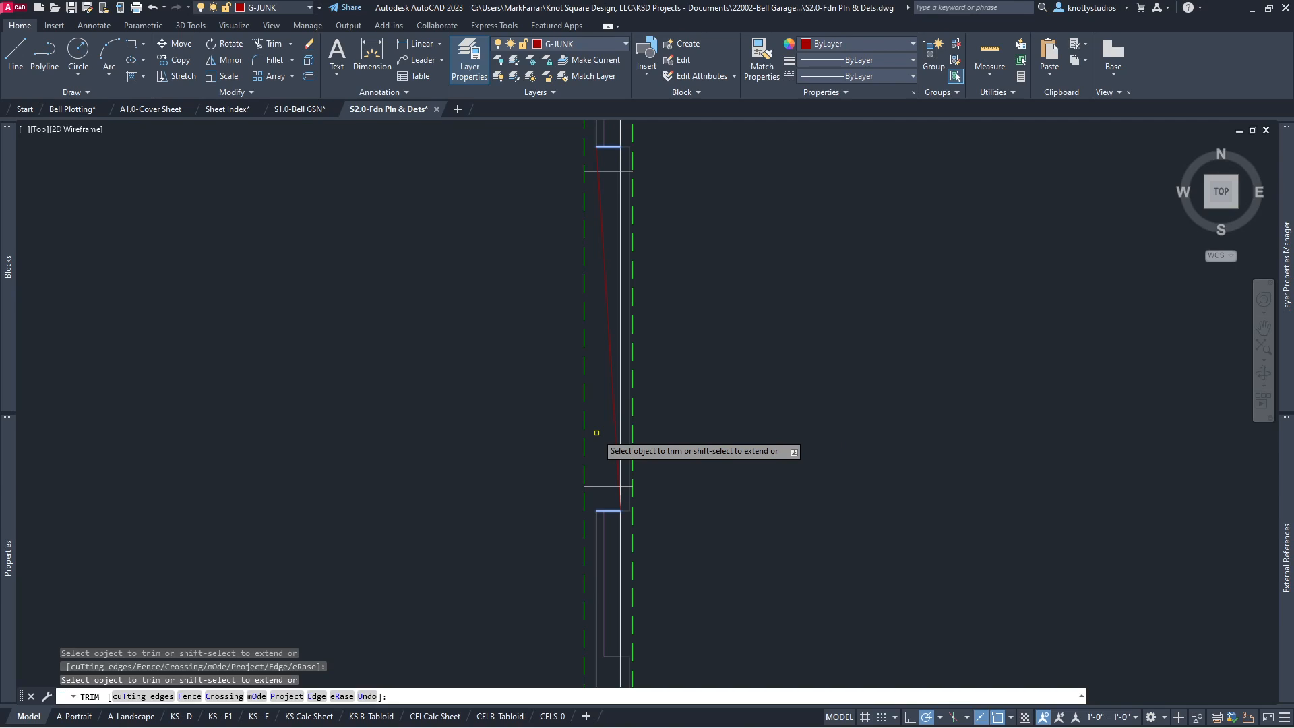
key(Return)
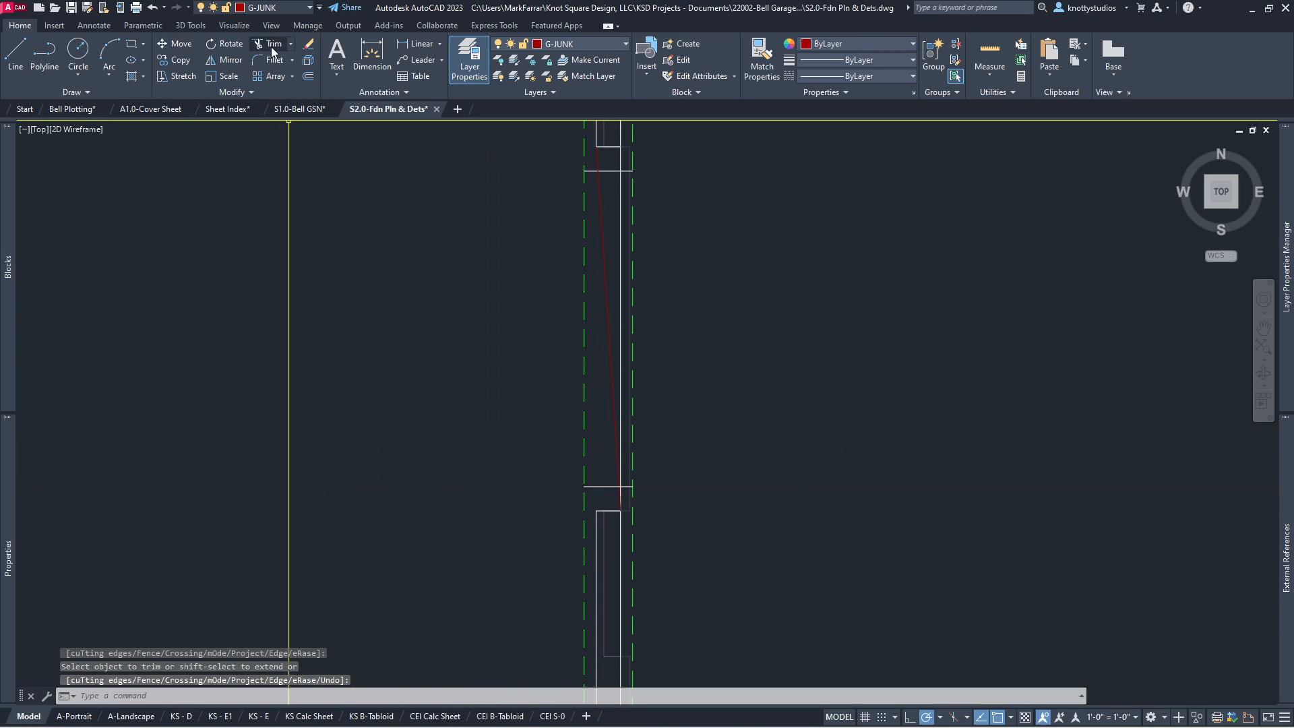
click(70, 11)
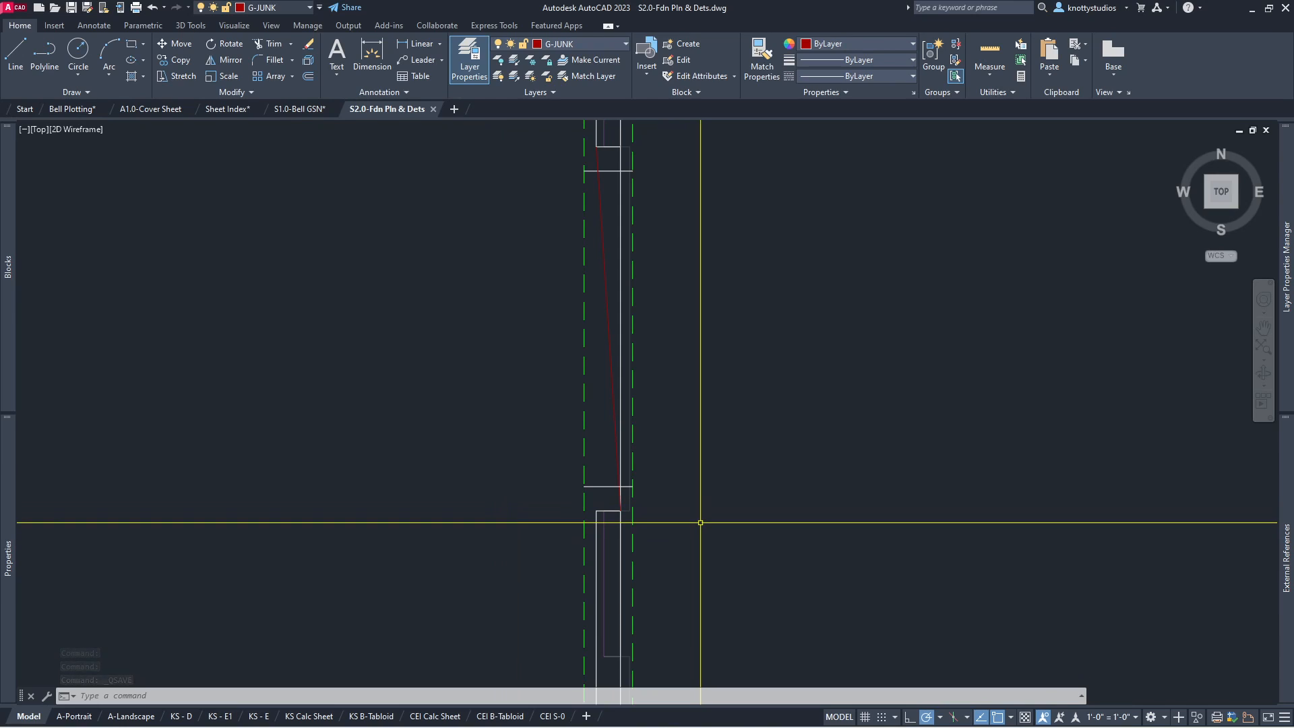
Step: Match the properties of the outer dashed footing line onto the two lines crossing the footing at the upper opening
text(ma)
key(Return)
click(633, 523)
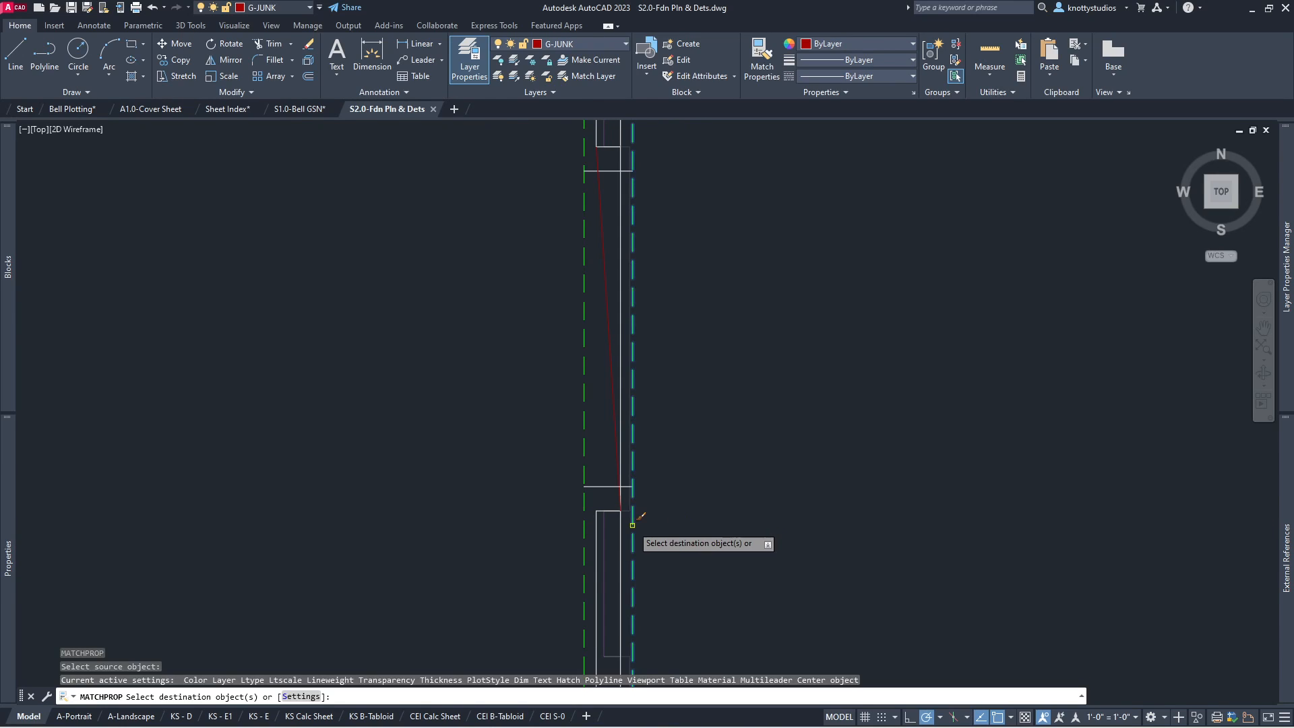
click(596, 486)
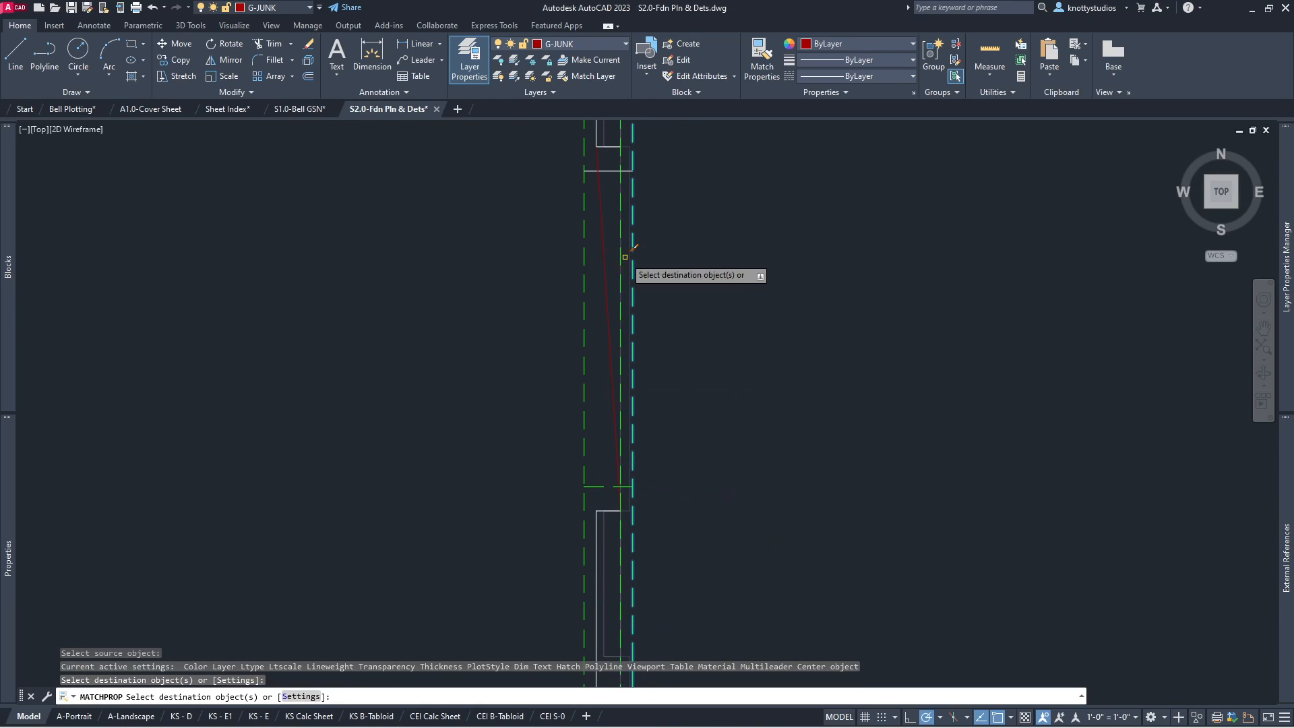
click(610, 173)
click(610, 167)
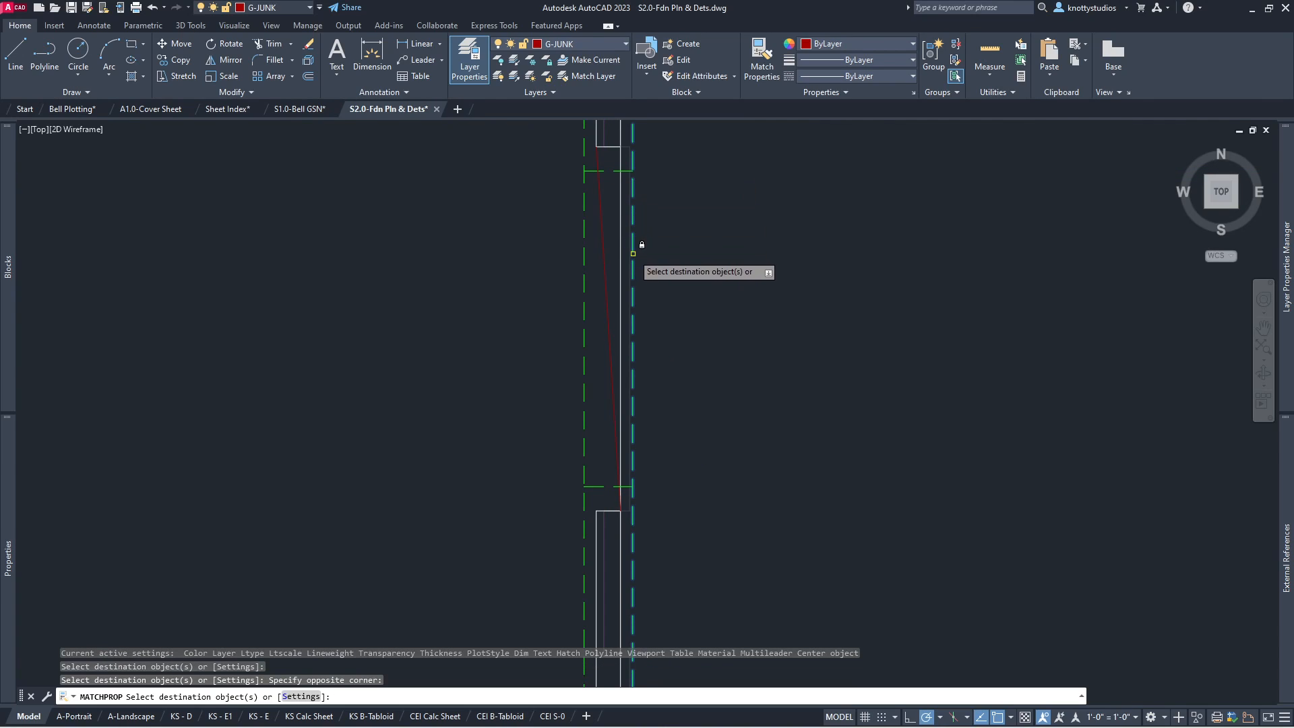
key(Return)
Step: Trim the inner dashed footing line between the two dashed cross lines at the upper opening
text(tr)
key(Return)
click(551, 156)
click(689, 206)
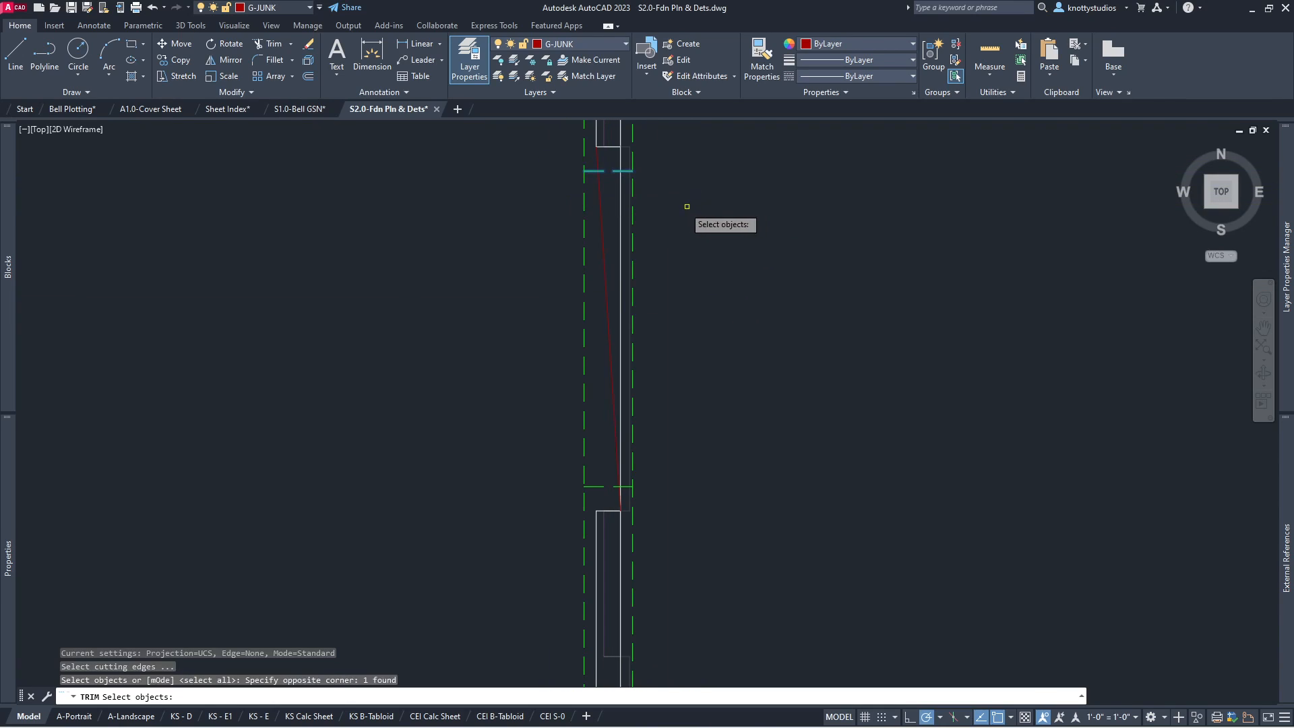
click(497, 414)
click(662, 507)
key(Return)
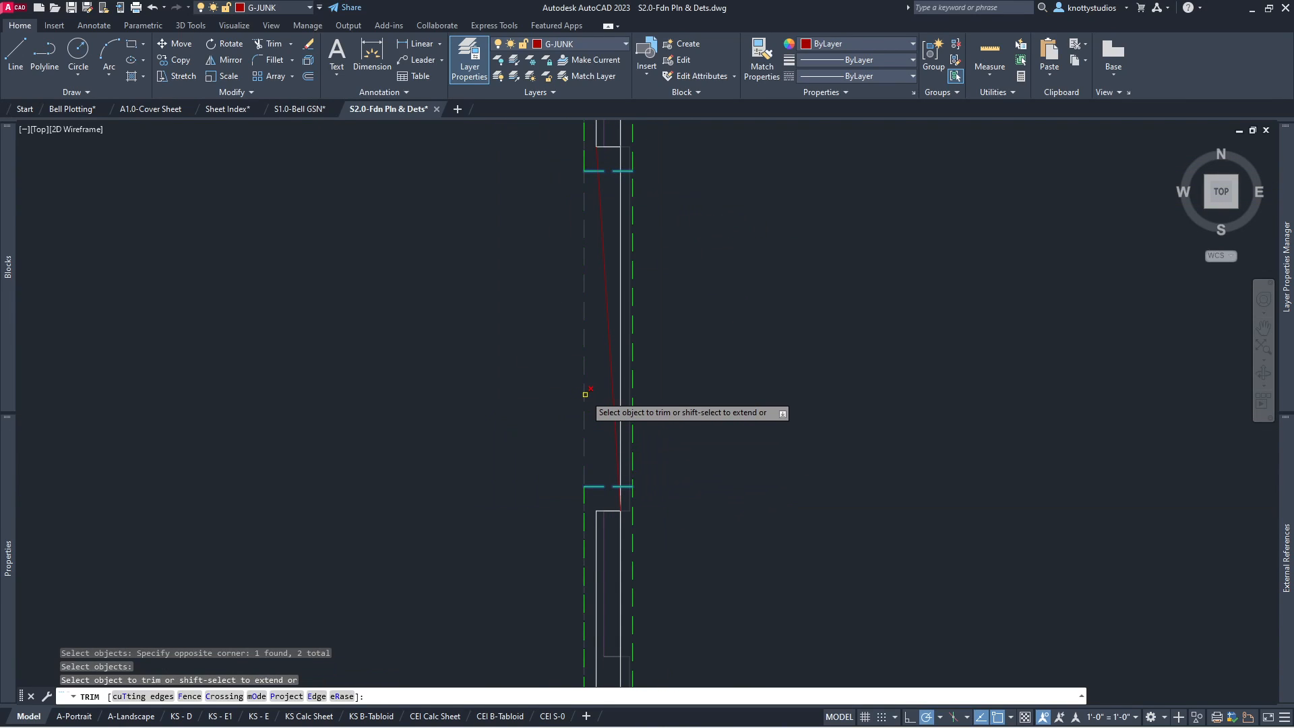
key(Return)
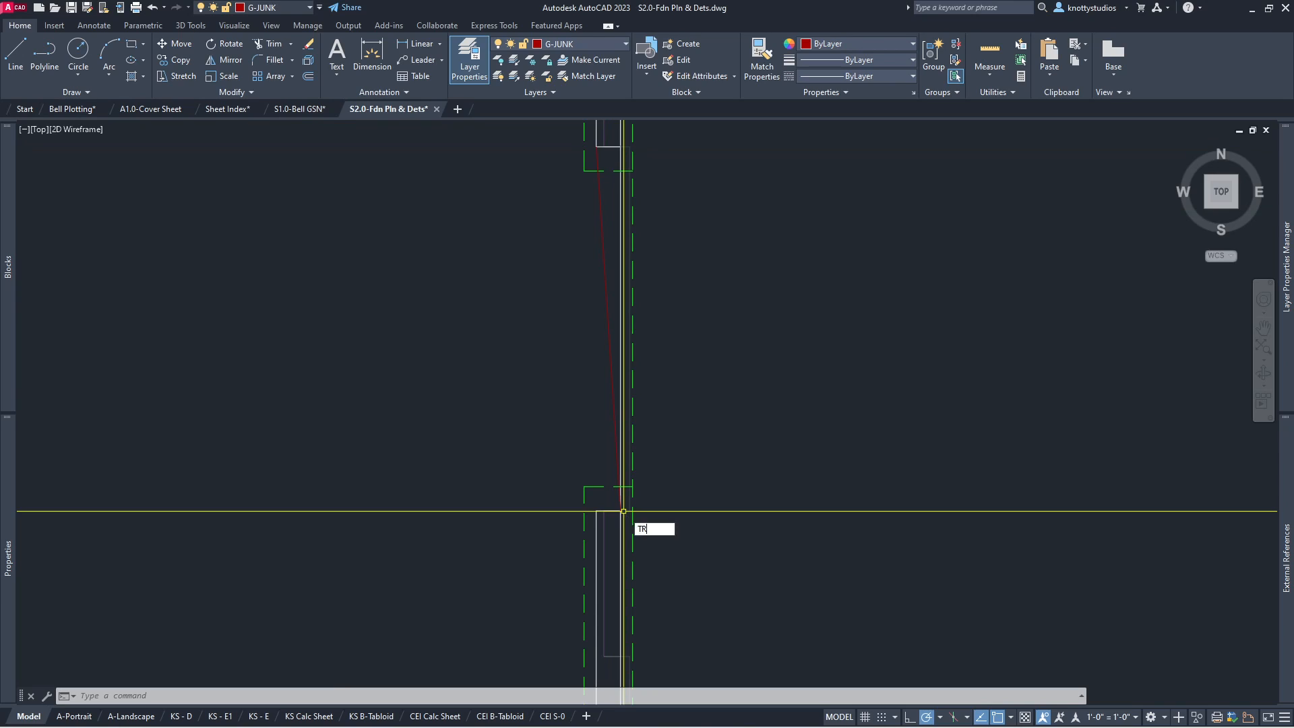
Step: Trim the stem wall's outer line between the upper opening's two end lines
key(Return)
click(558, 133)
click(647, 161)
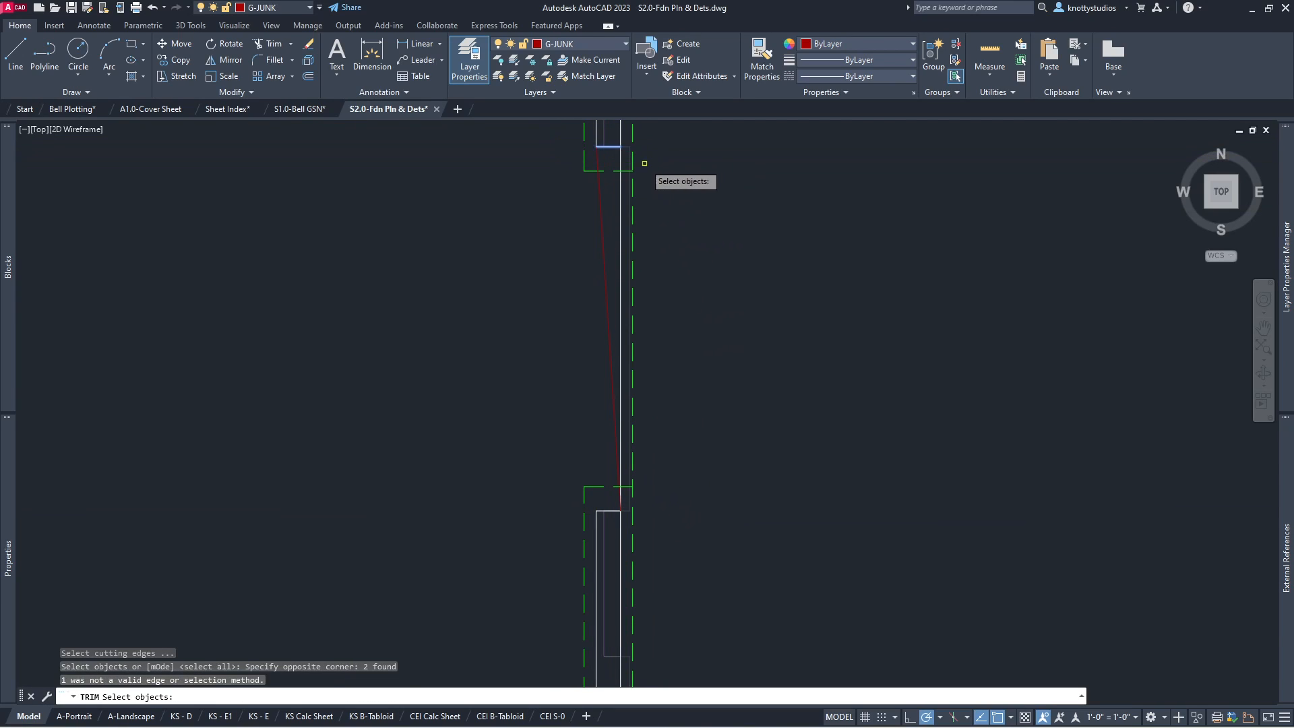
click(517, 497)
click(637, 532)
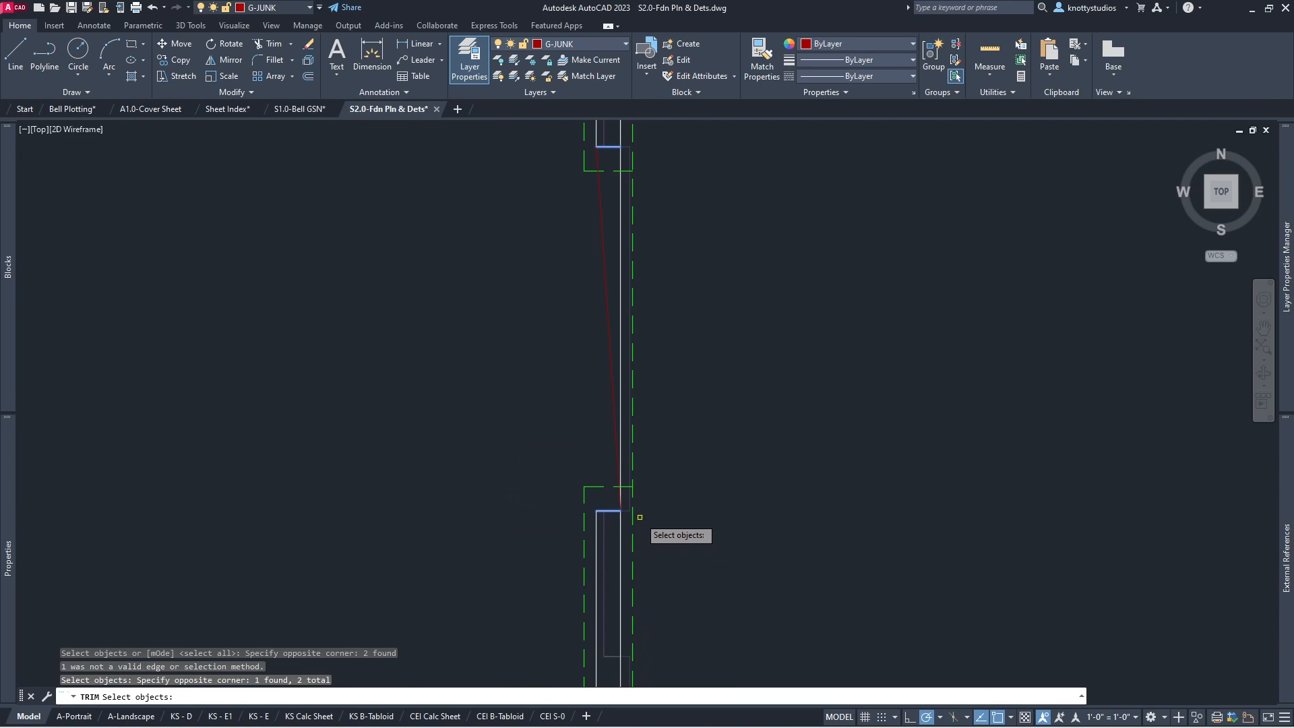
key(Return)
click(622, 339)
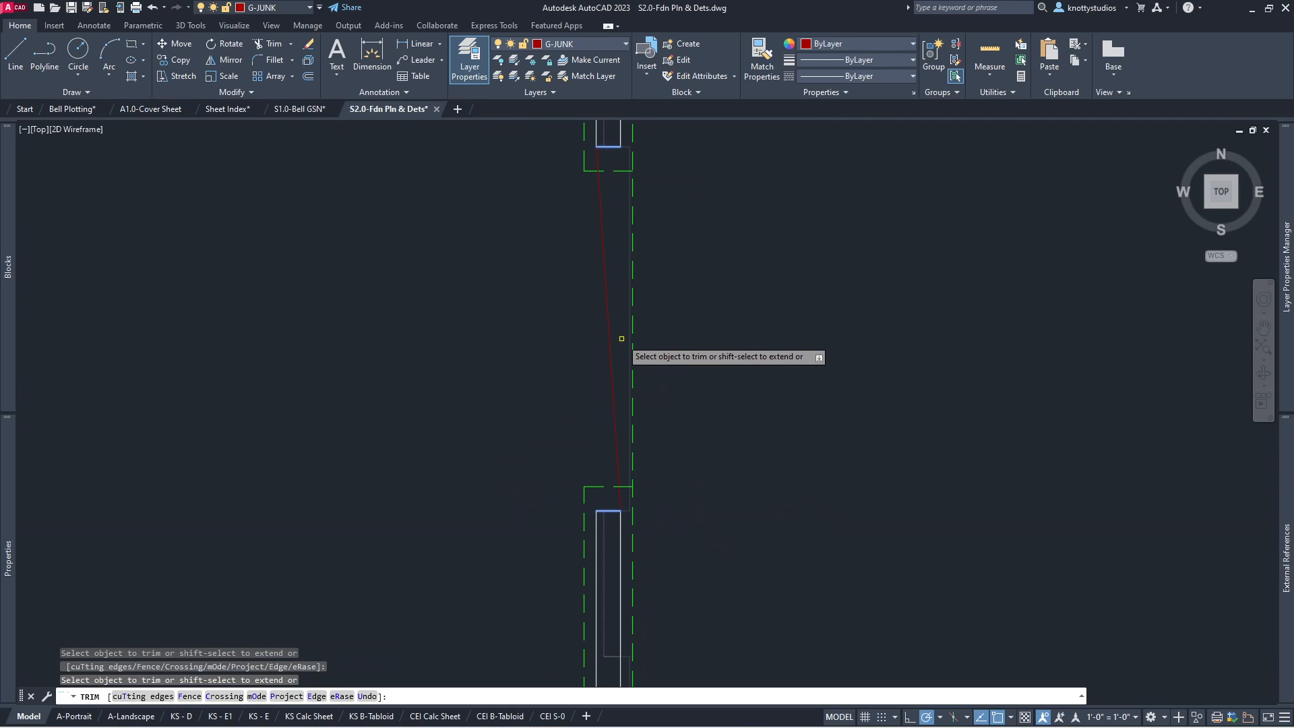
key(Return)
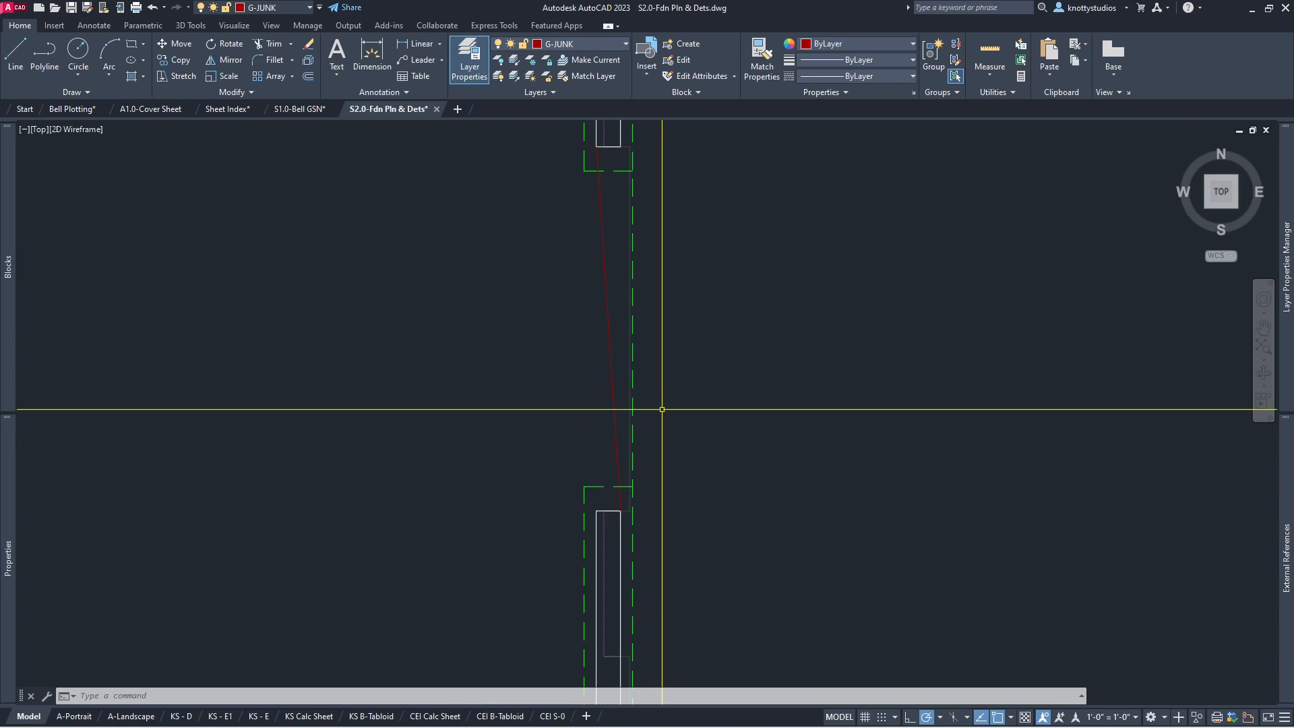
Step: Offset the outer dashed footing line 8 inches inward toward the garage interior
text(o)
key(Return)
text(8)
key(Return)
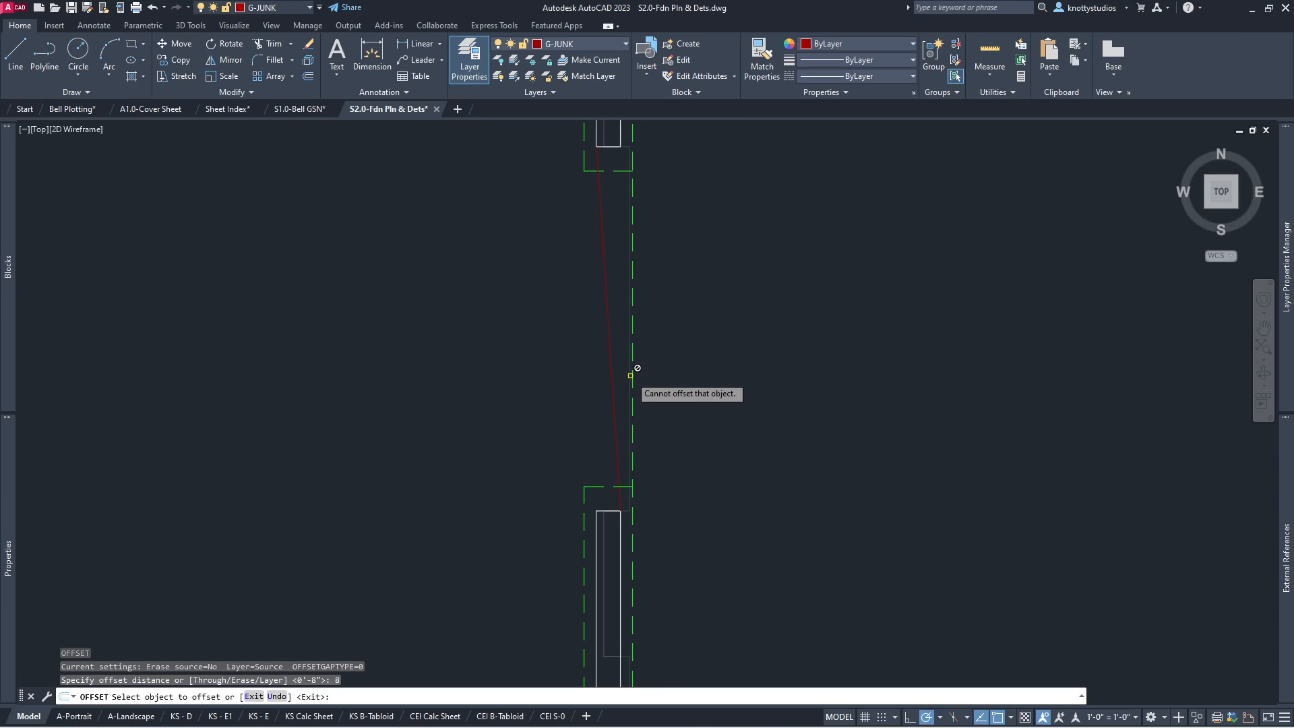
click(631, 384)
click(612, 370)
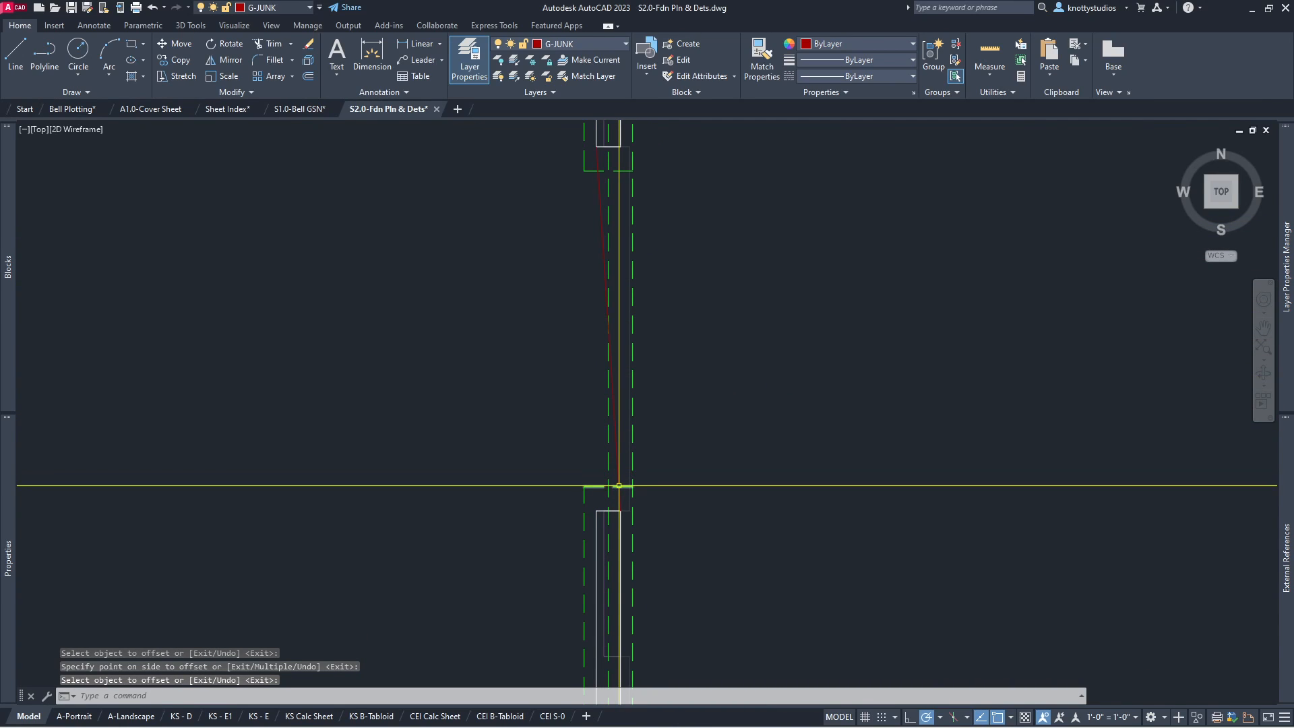
key(Escape)
Step: Try trimming the offset dashed line between the opening's two dashed cross lines, and undo that trim
text(tr)
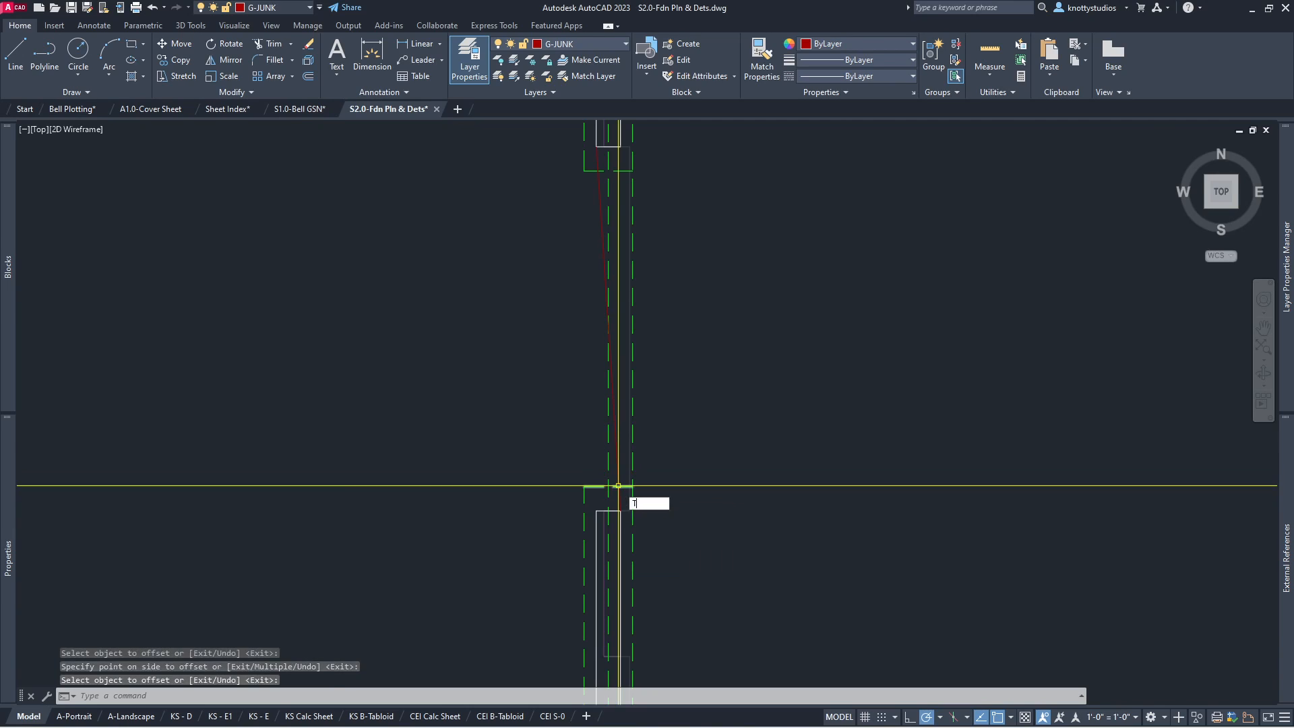
key(Return)
click(604, 496)
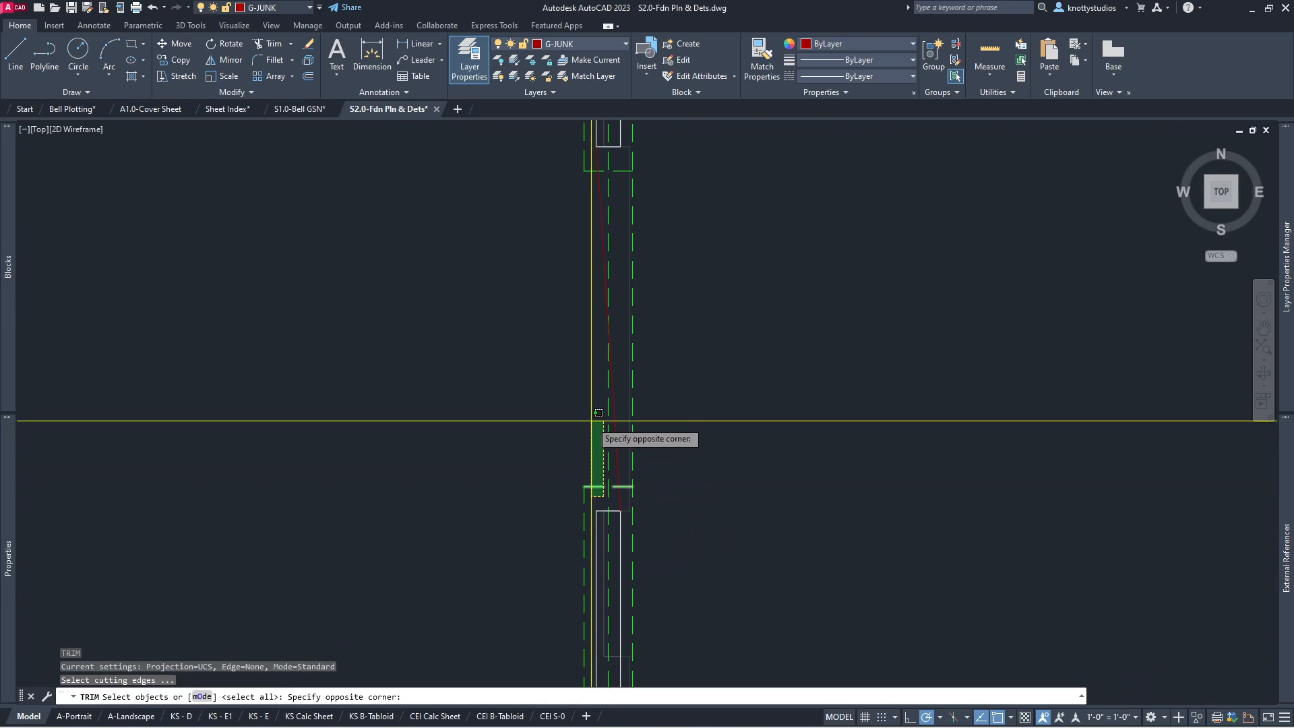
click(596, 174)
key(Return)
click(602, 197)
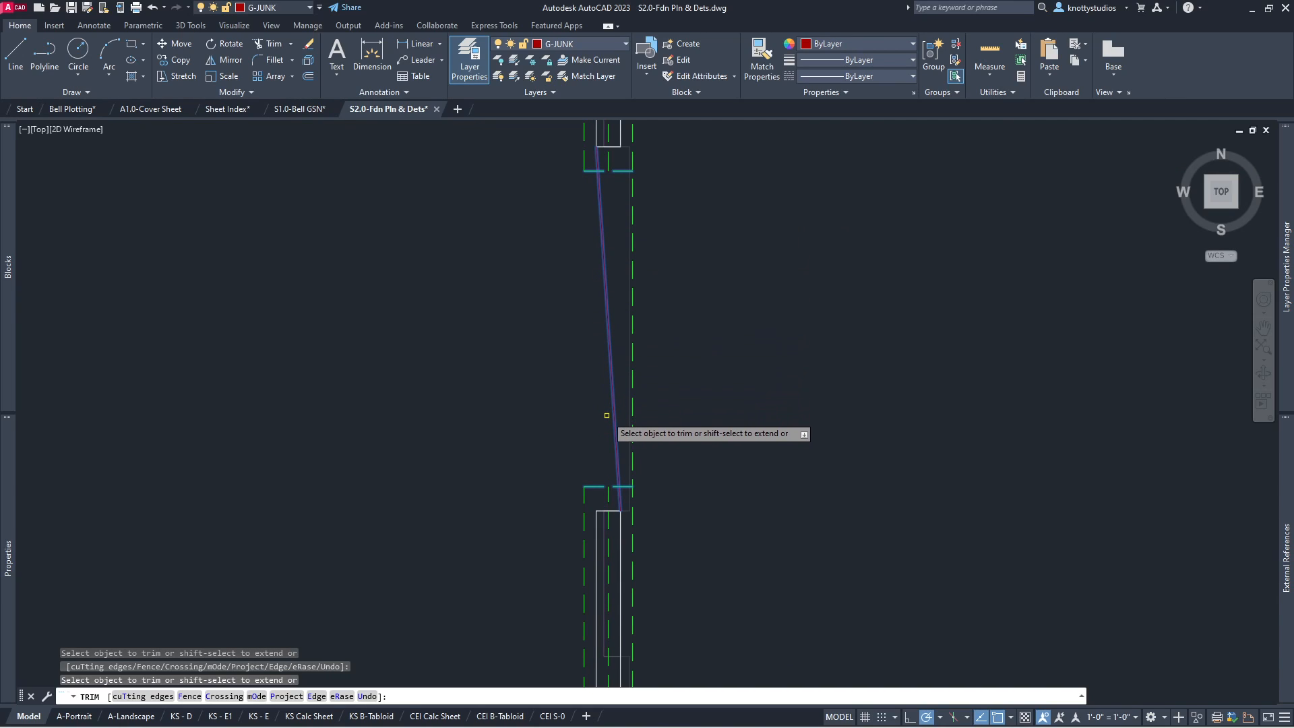
key(Return)
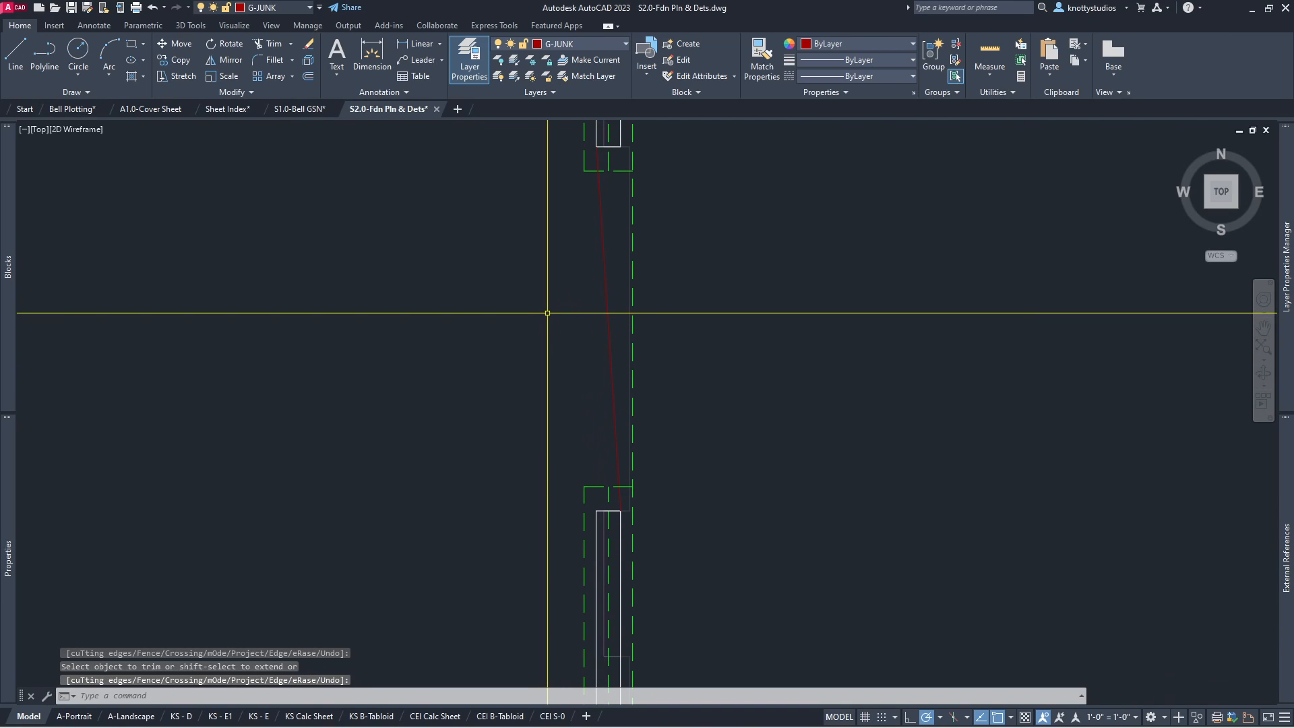
text(u)
key(Return)
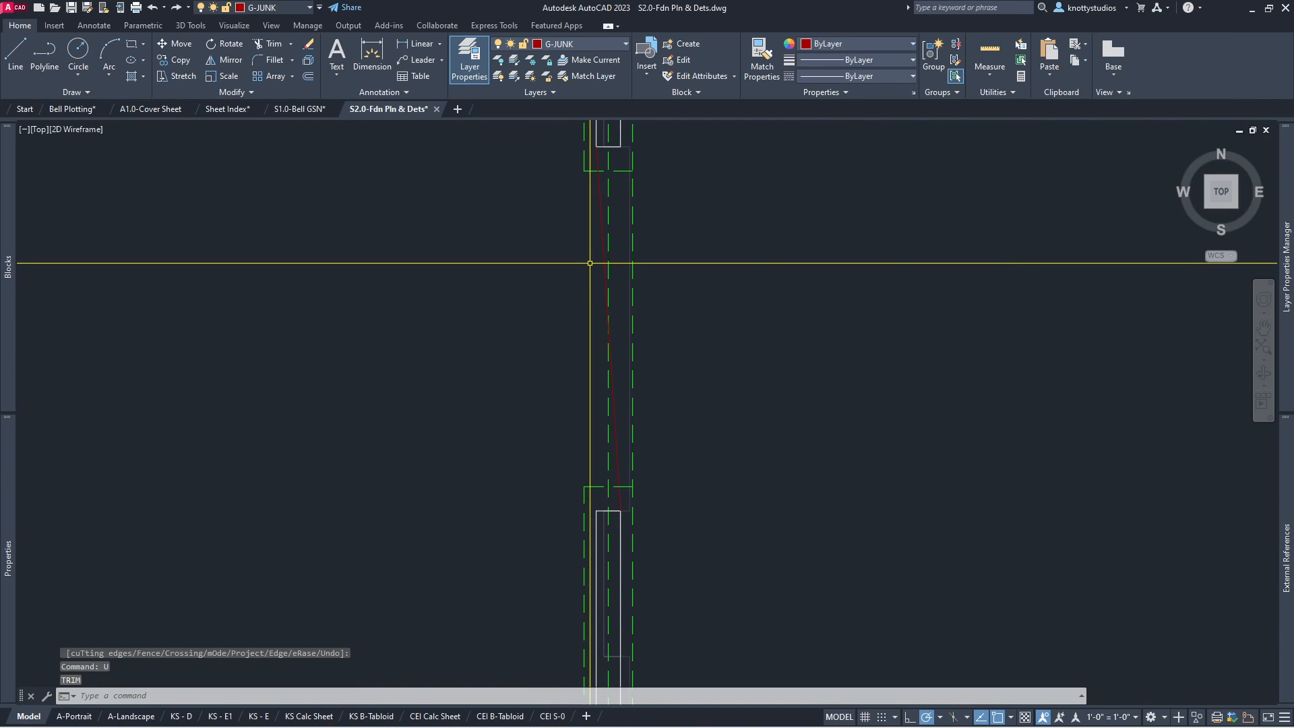
Step: Trim the offset dashed line above and below the two dashed cross lines, keeping only the segment across the opening
text(tr)
key(Return)
click(569, 165)
click(714, 186)
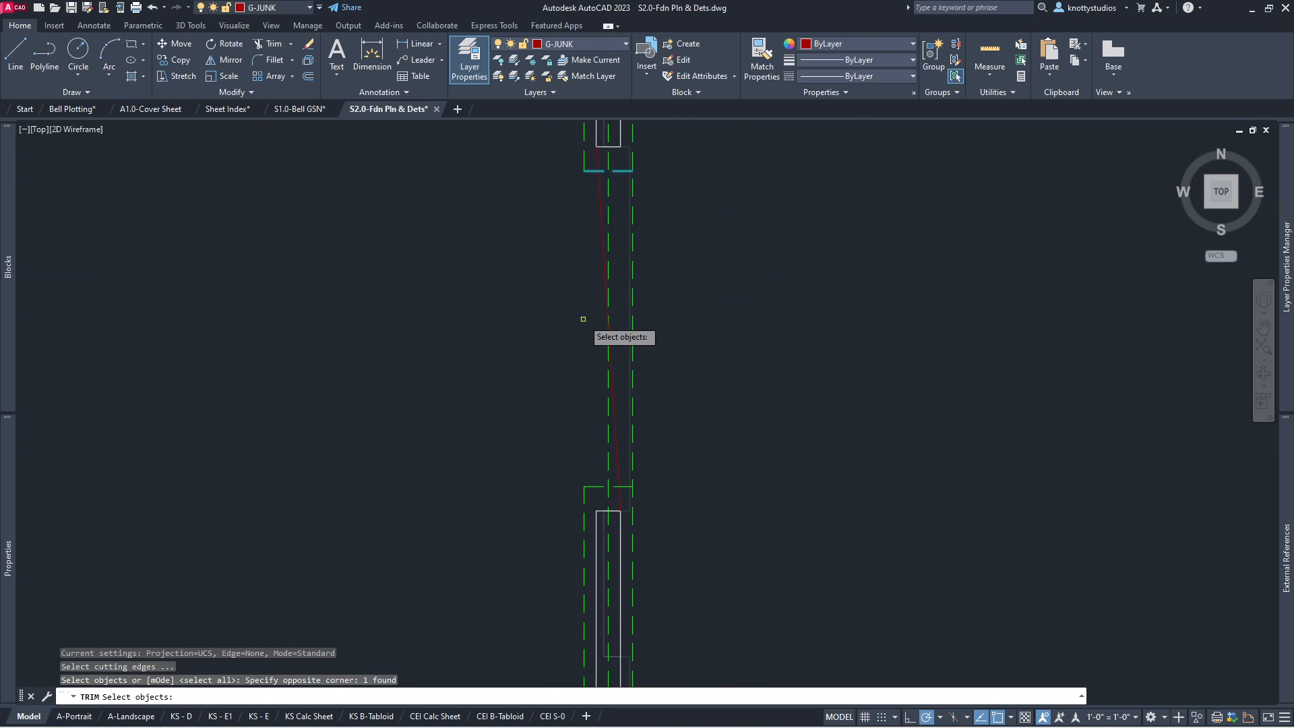
click(496, 477)
click(658, 490)
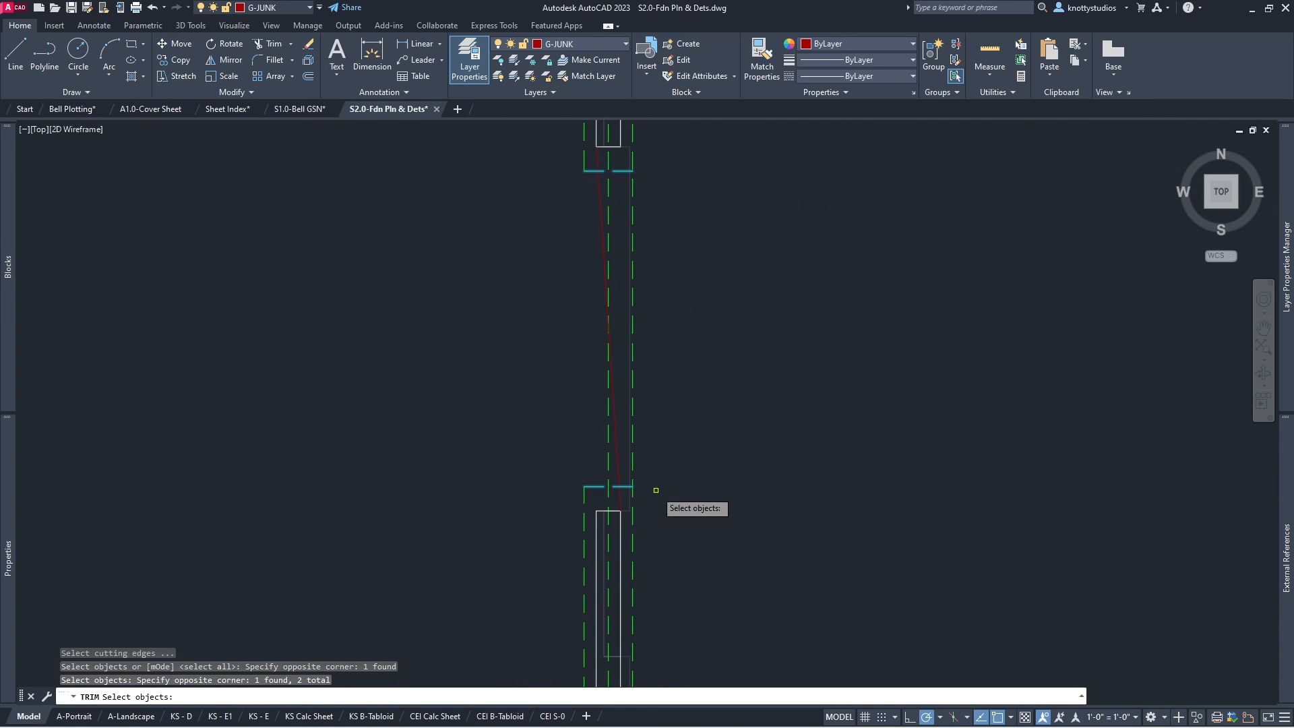
key(Return)
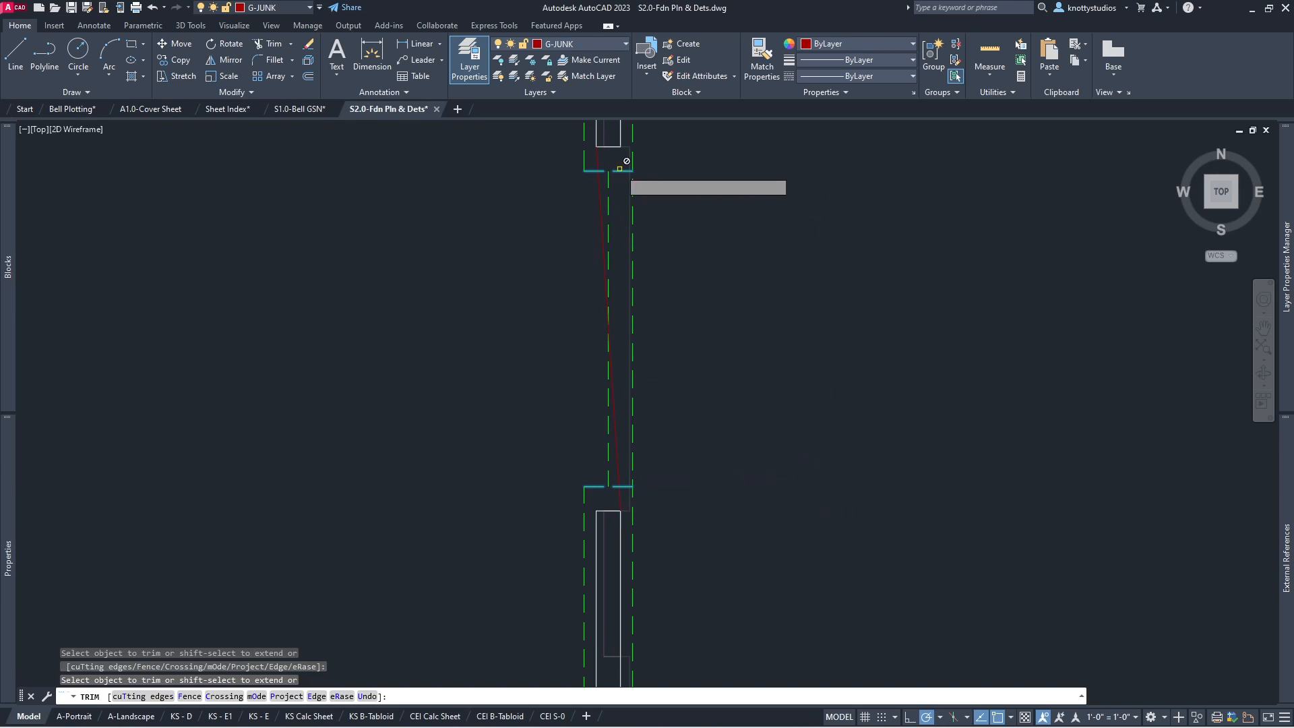
key(Return)
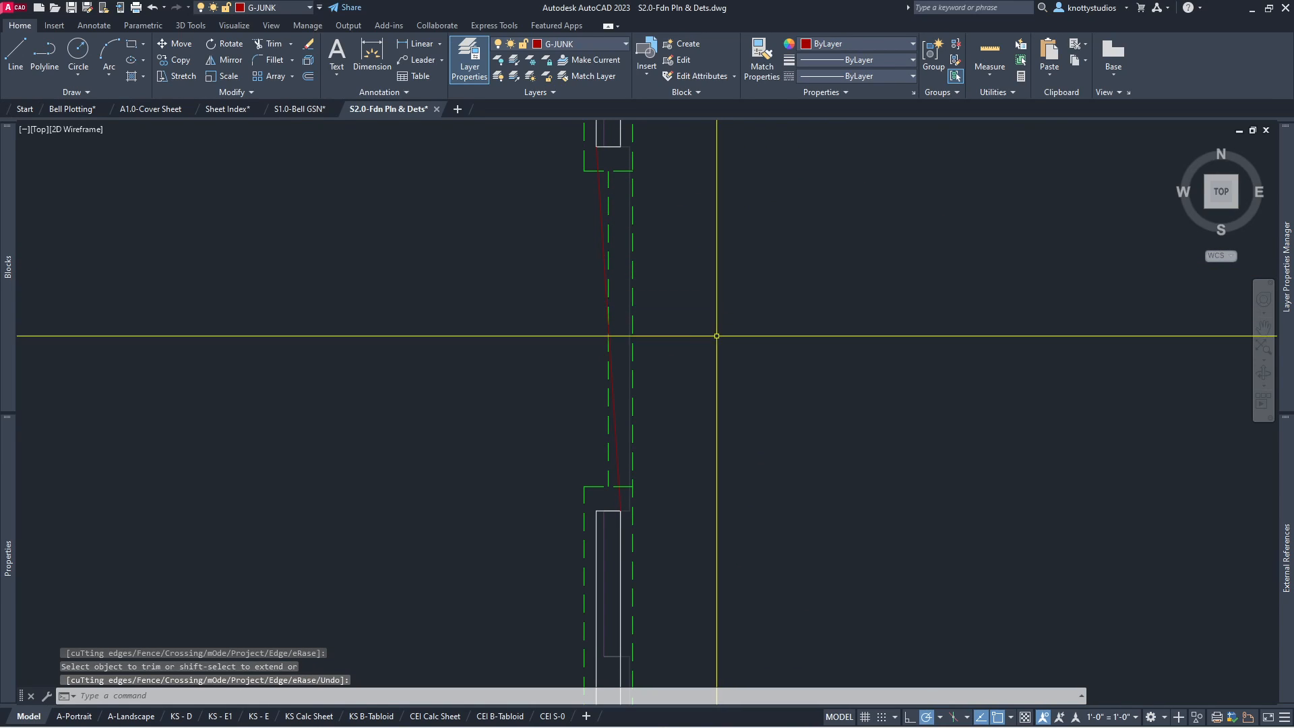
Step: Mirror the upper opening's end lines, dashed footing lines and diagonal guide line to the lower opening about the midpoint between them, keeping the originals
scroll(716, 334, down, 4)
scroll(718, 325, up, 6)
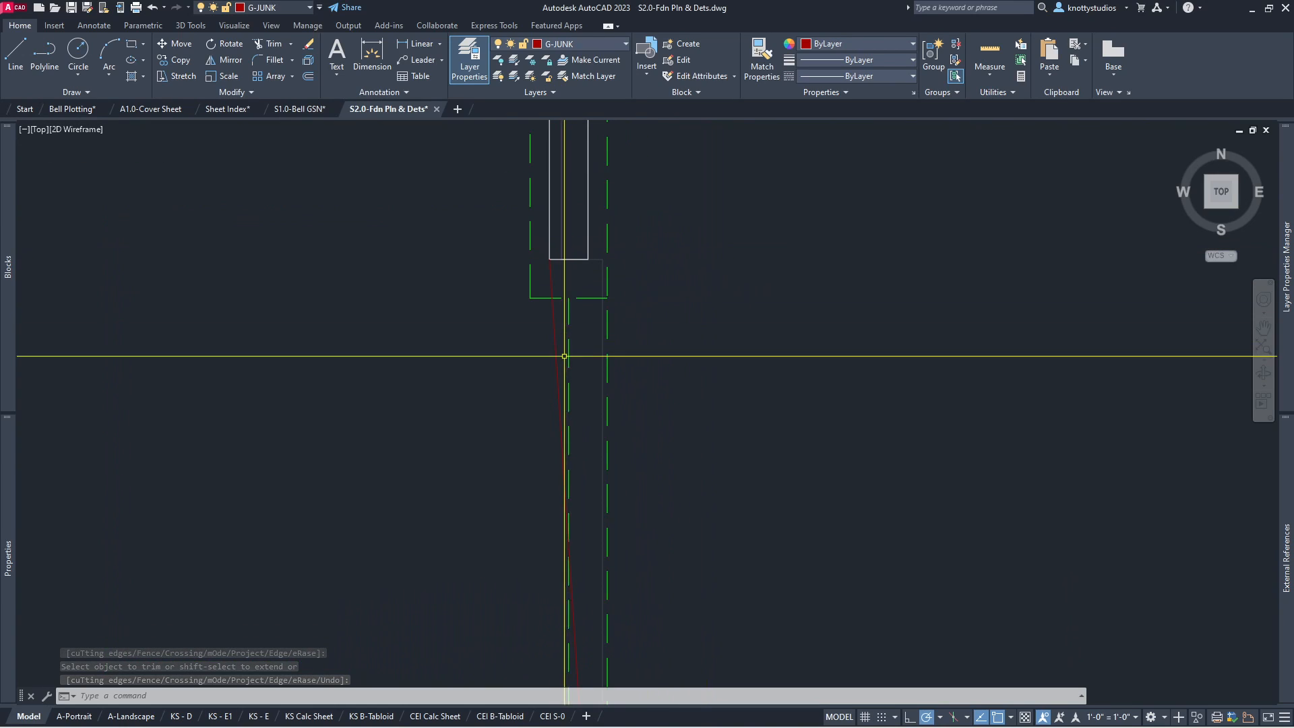
scroll(520, 249, down, 5)
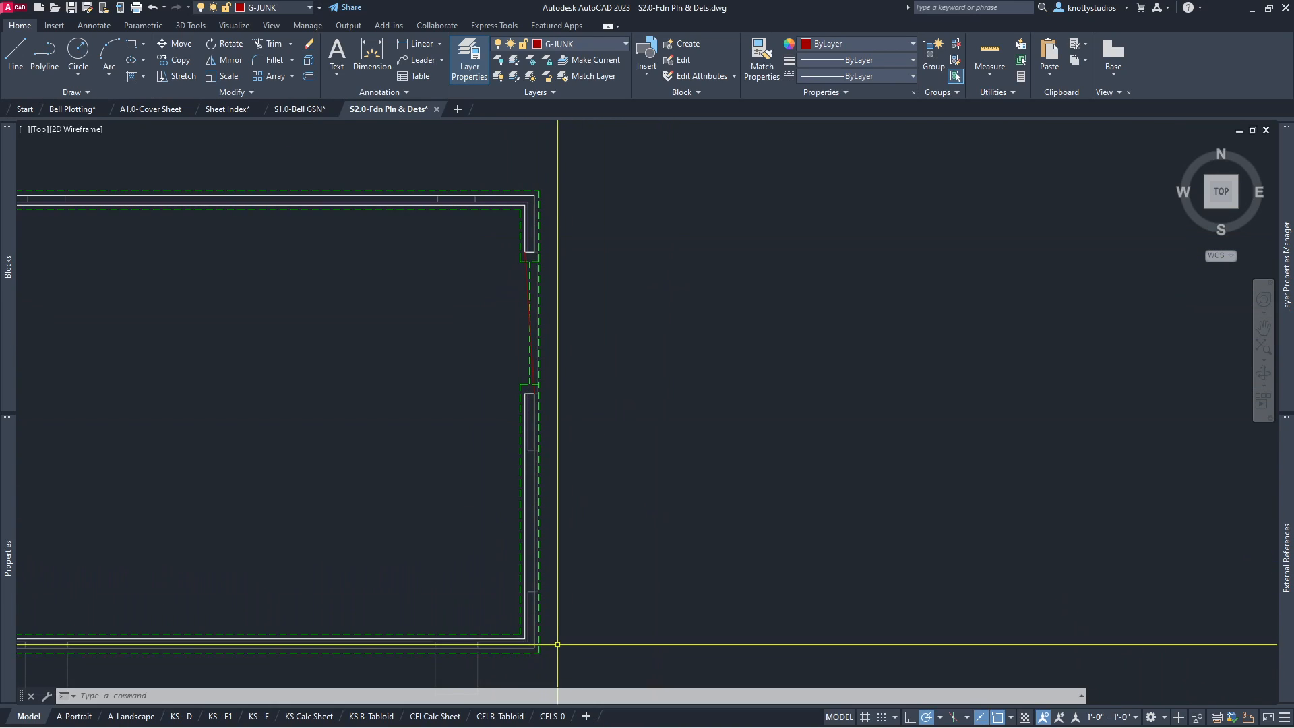
text(mi)
key(Return)
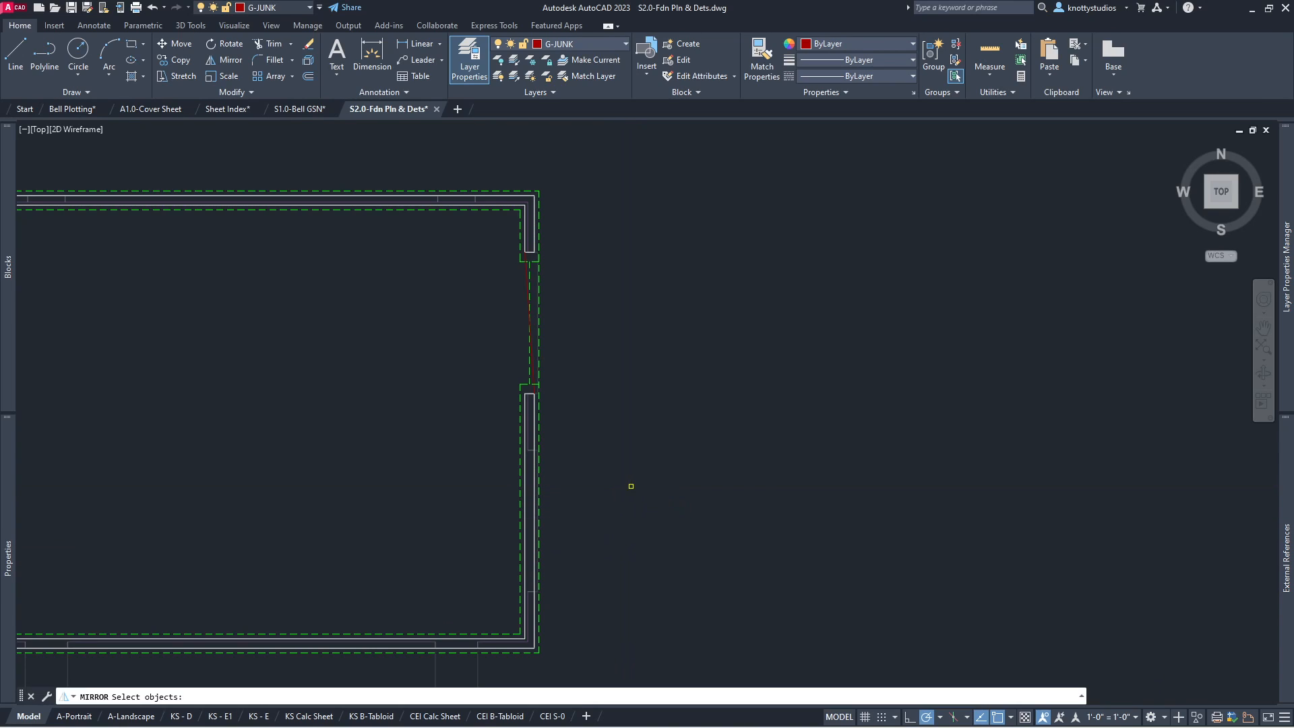
click(468, 220)
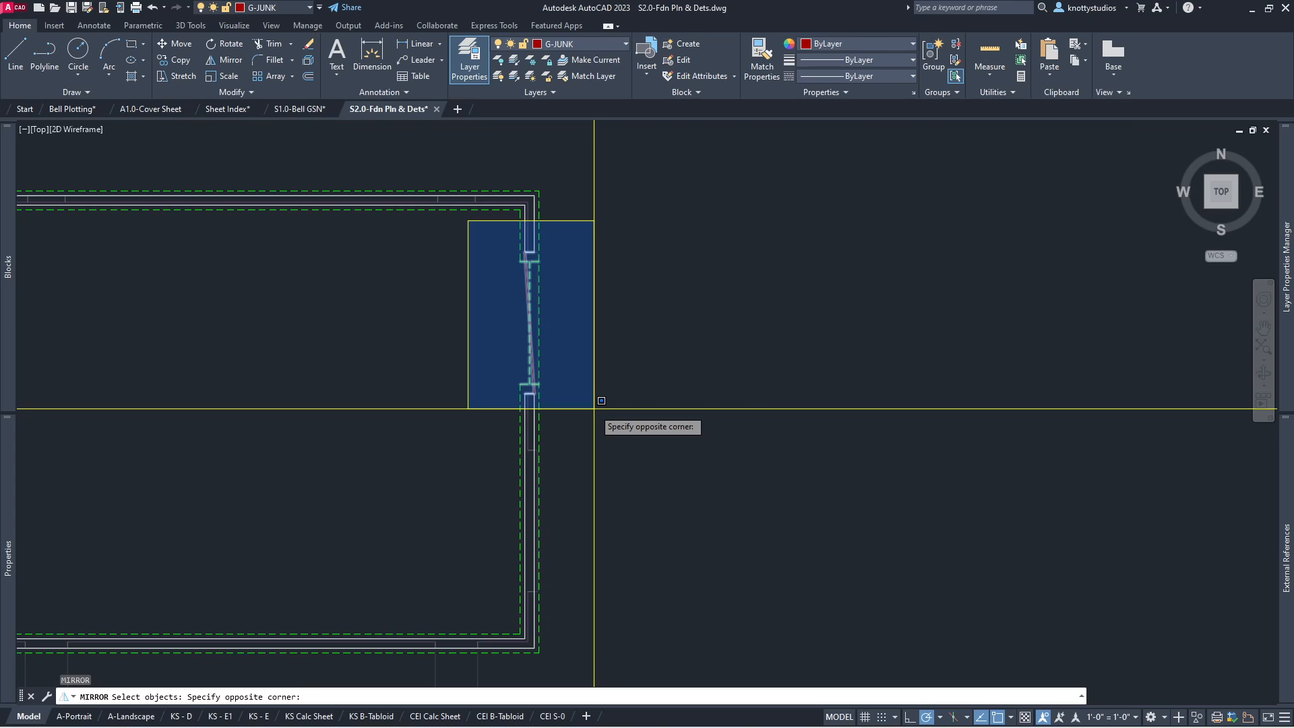
click(594, 409)
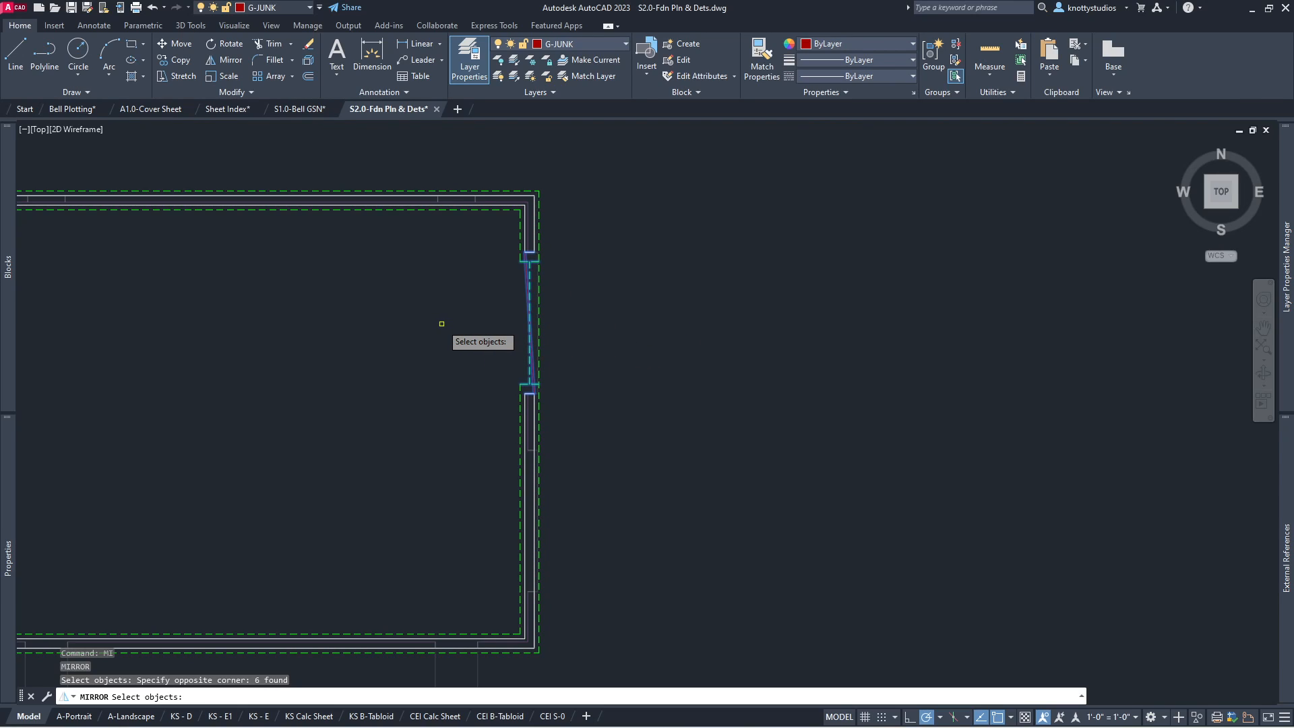
key(Return)
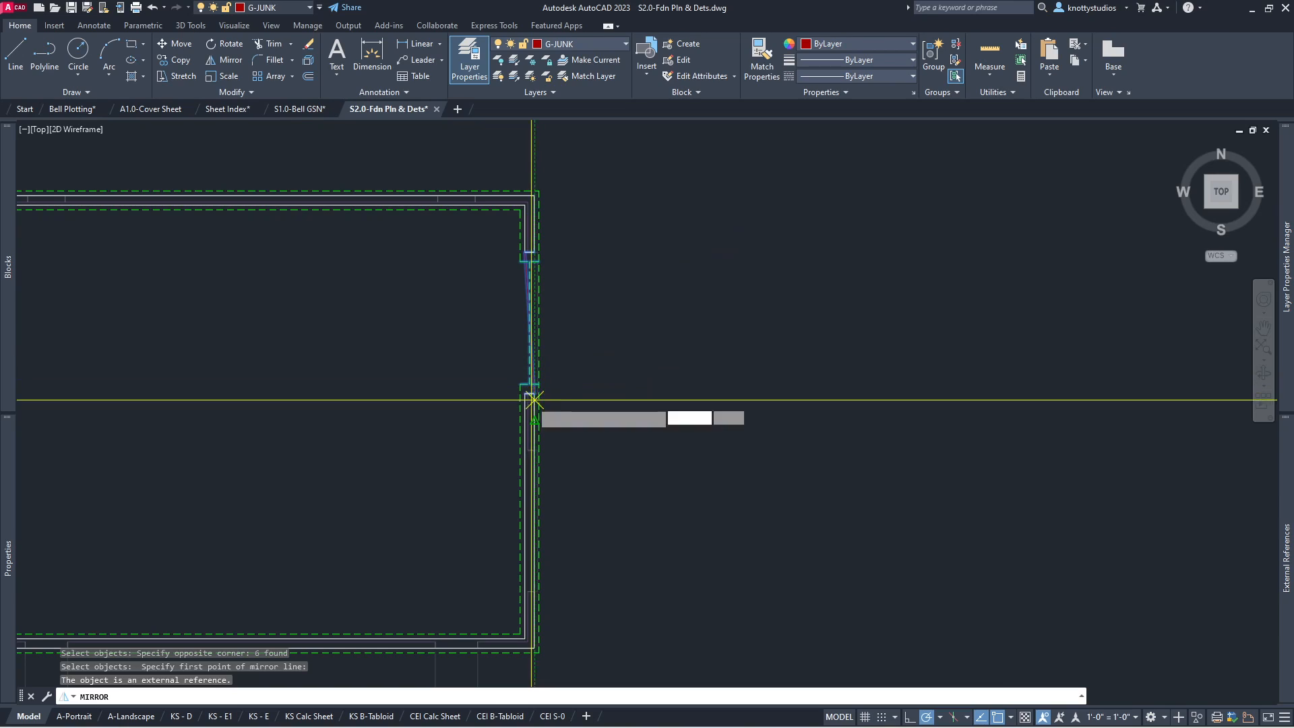
click(532, 423)
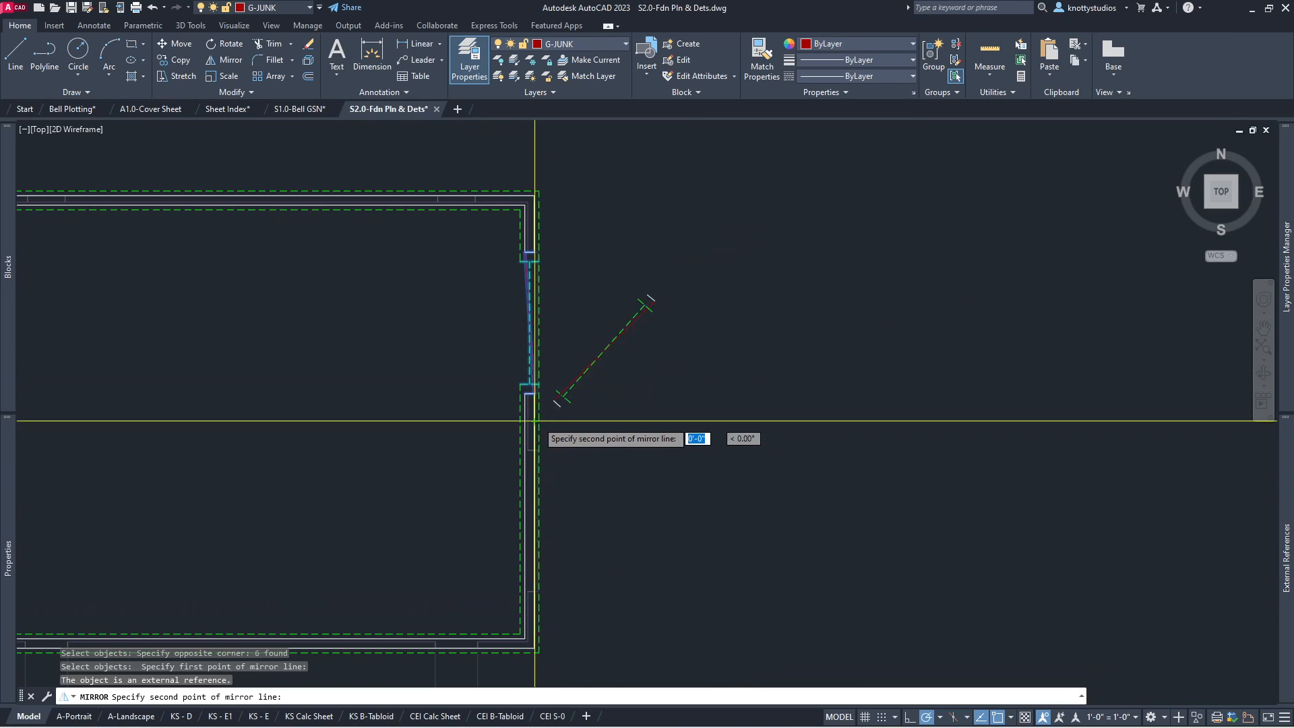
click(674, 422)
key(Return)
Step: Trim the inner dashed footing line between the lower opening's two dashed cross lines
scroll(540, 476, up, 5)
scroll(536, 475, down, 3)
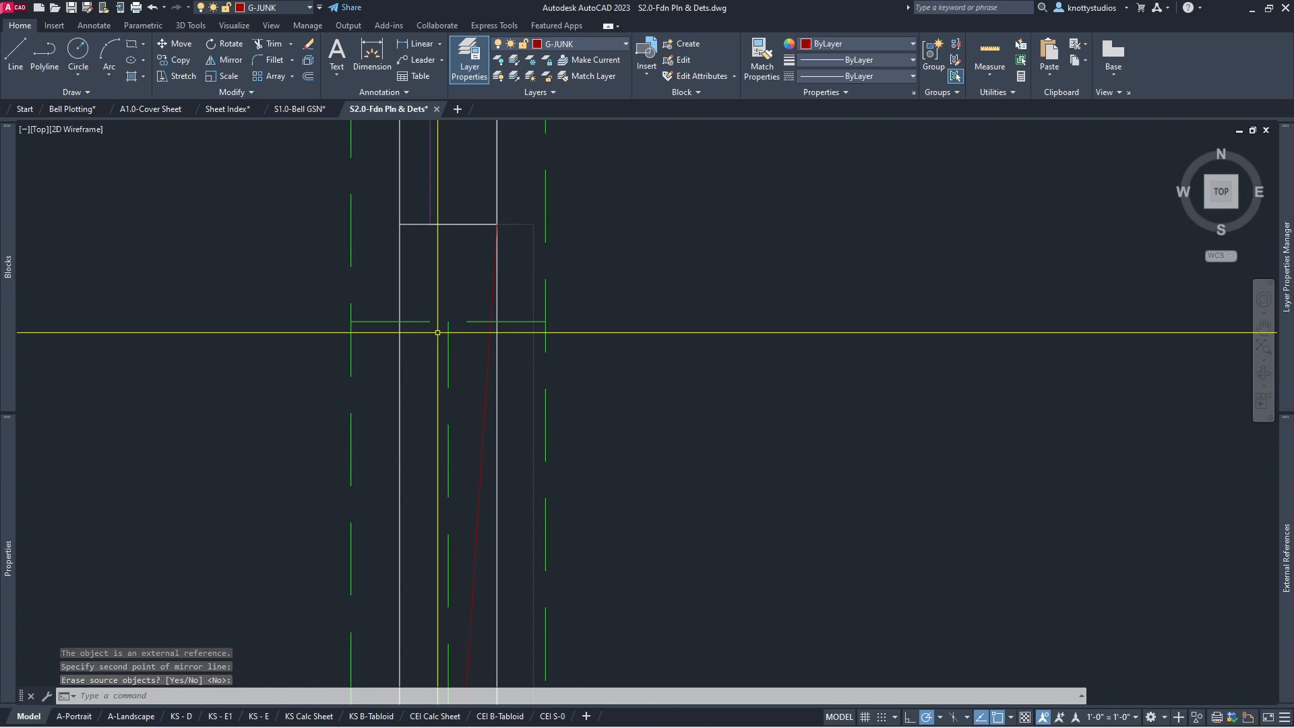
scroll(387, 322, up, 4)
scroll(450, 323, down, 8)
scroll(451, 320, up, 3)
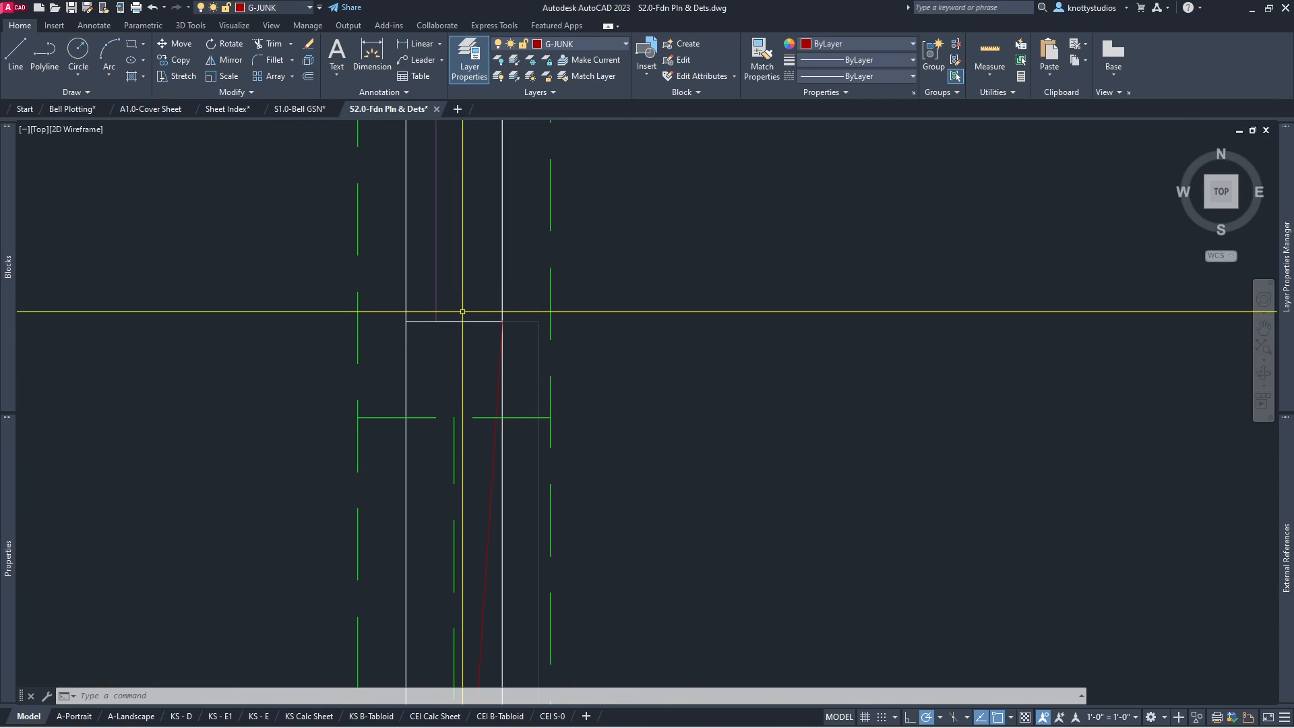
scroll(462, 312, down, 3)
scroll(462, 311, down, 2)
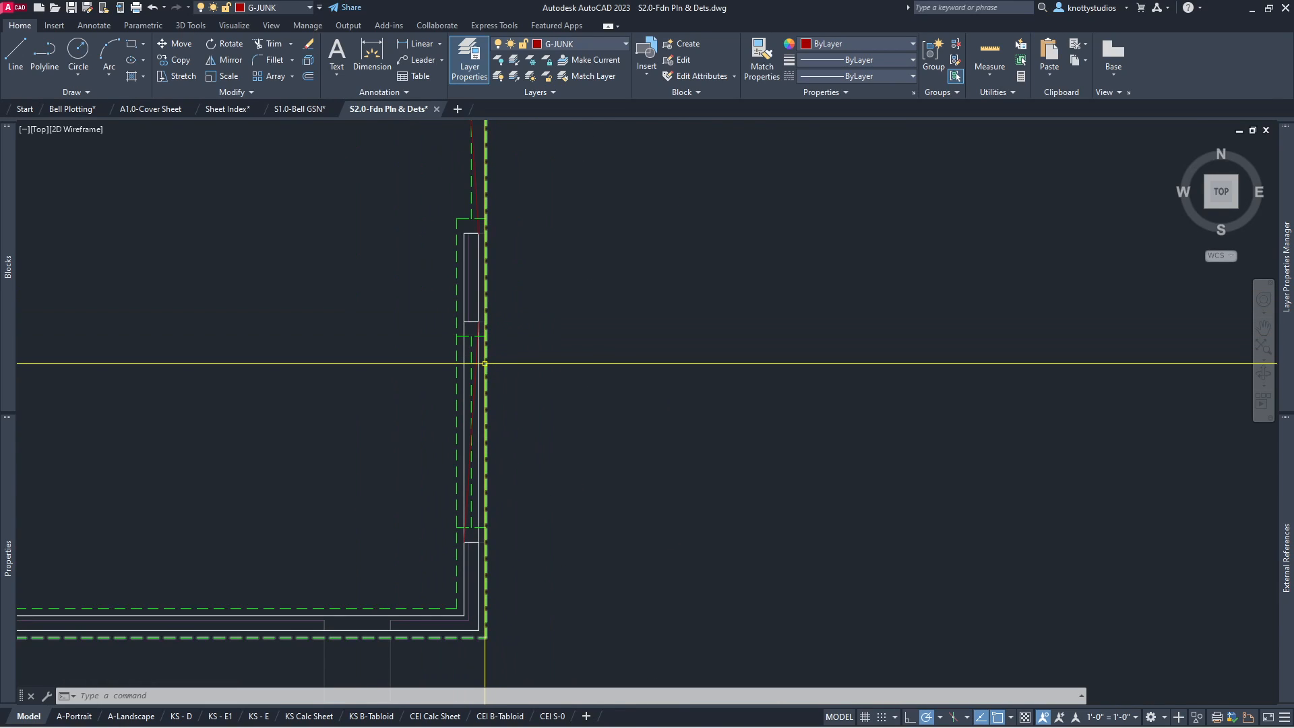
text(tr)
key(space)
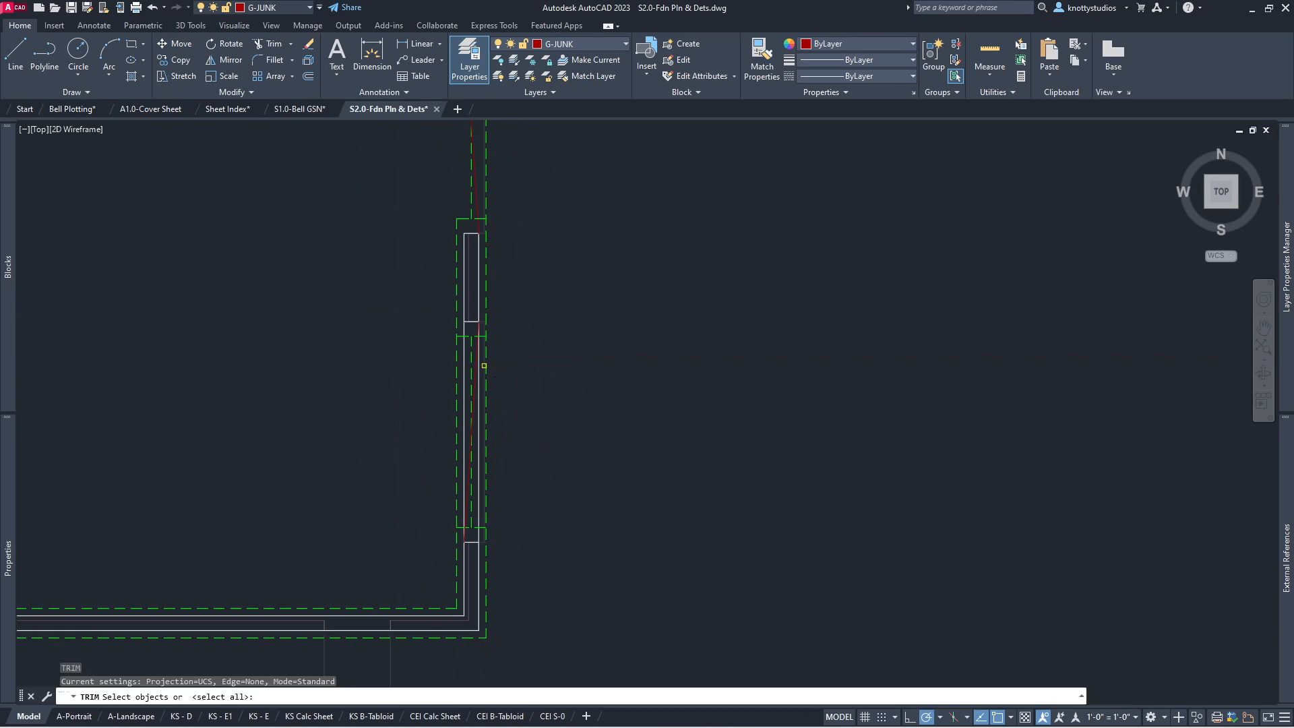
click(426, 330)
click(524, 342)
click(394, 469)
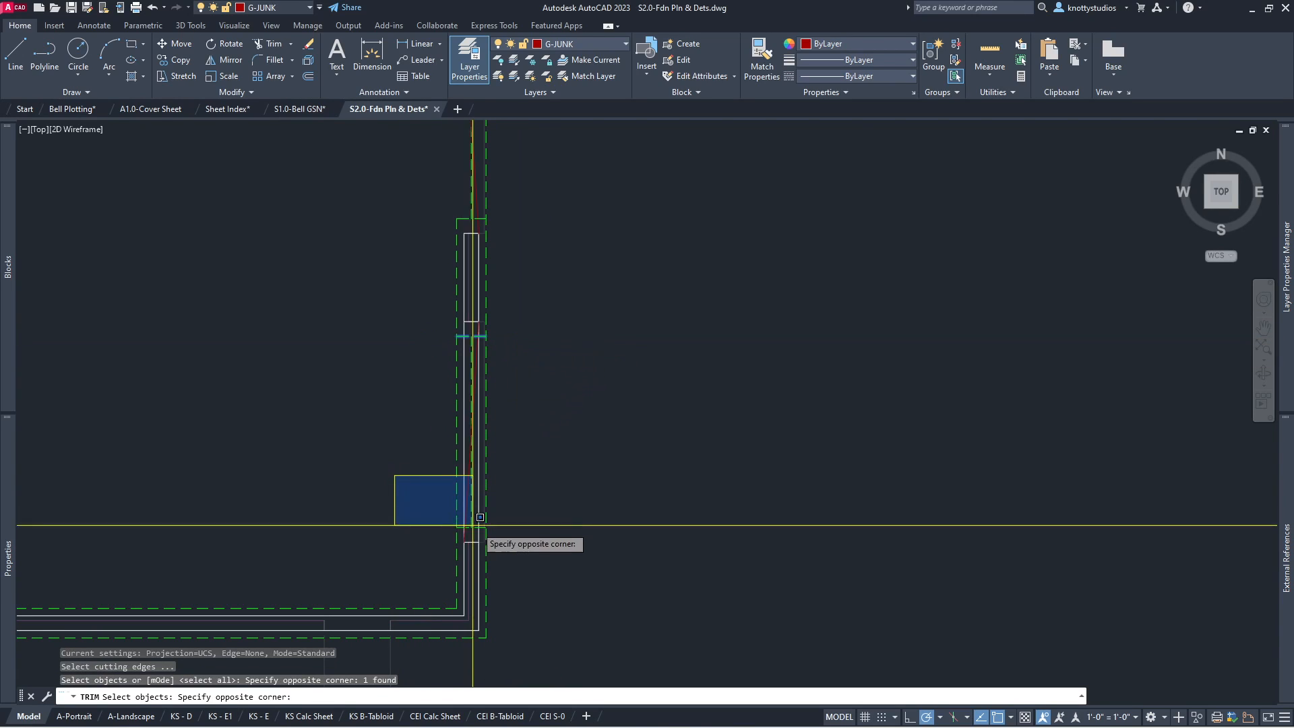
click(497, 534)
key(Return)
click(458, 453)
key(Return)
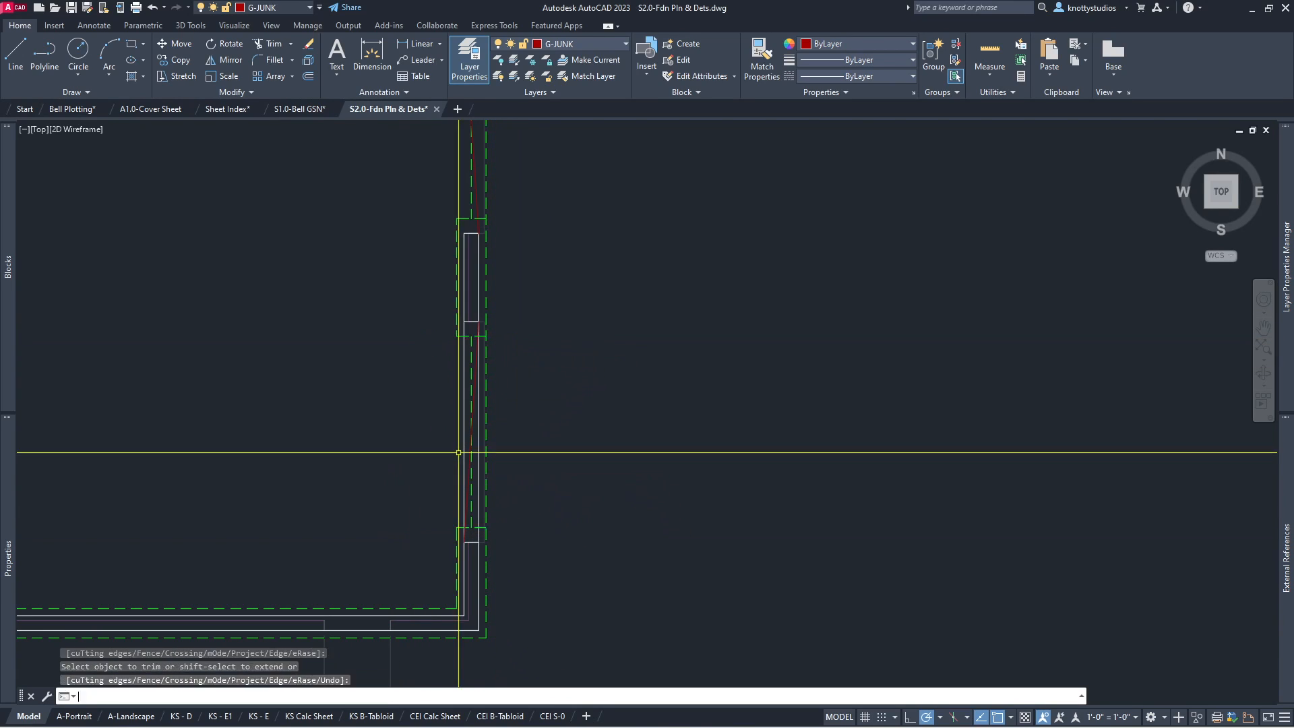
Step: Erase the mirrored red diagonal guide line in the lower opening
text(e)
key(space)
click(468, 463)
key(Return)
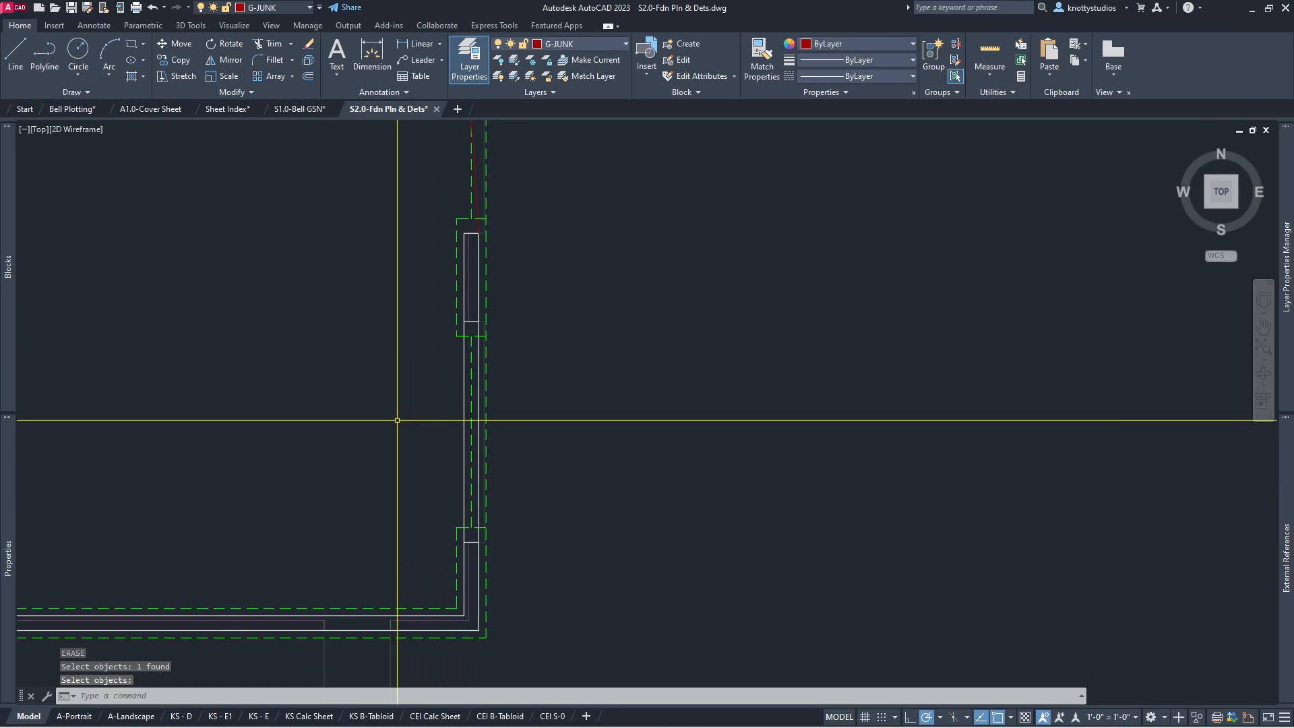
text(t)
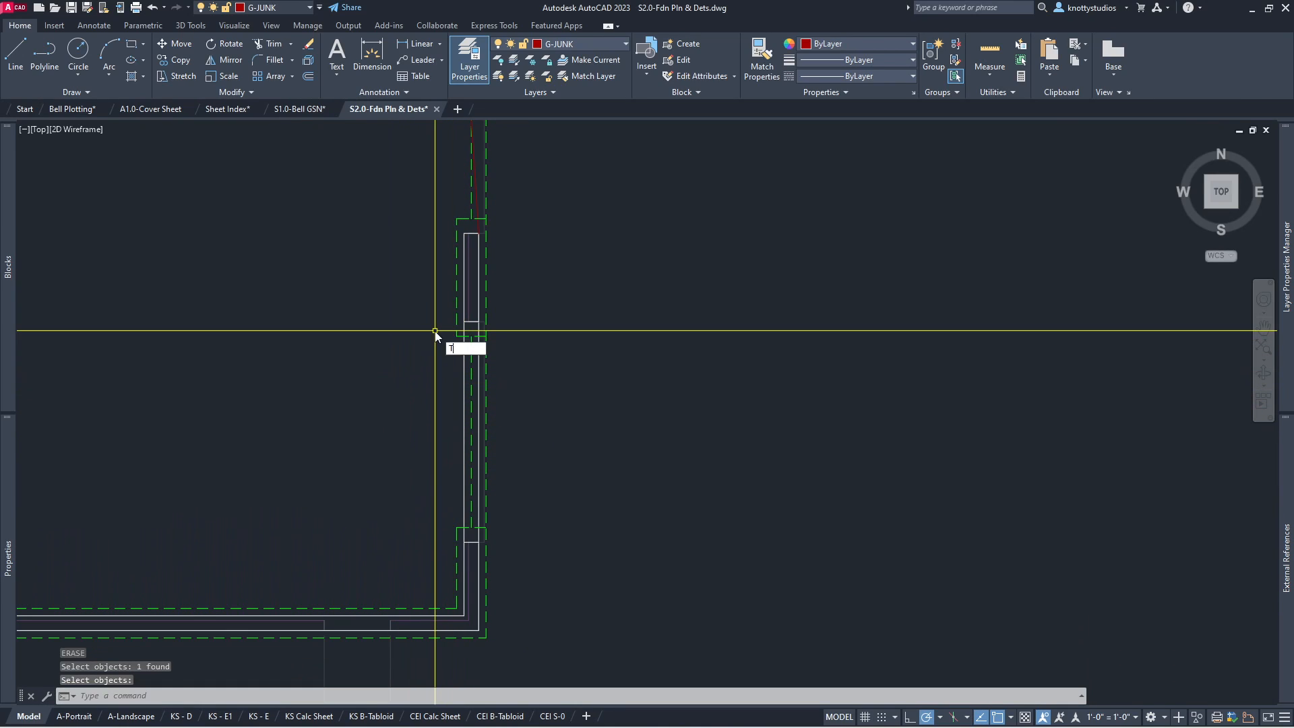
text(r)
key(space)
click(434, 314)
click(509, 336)
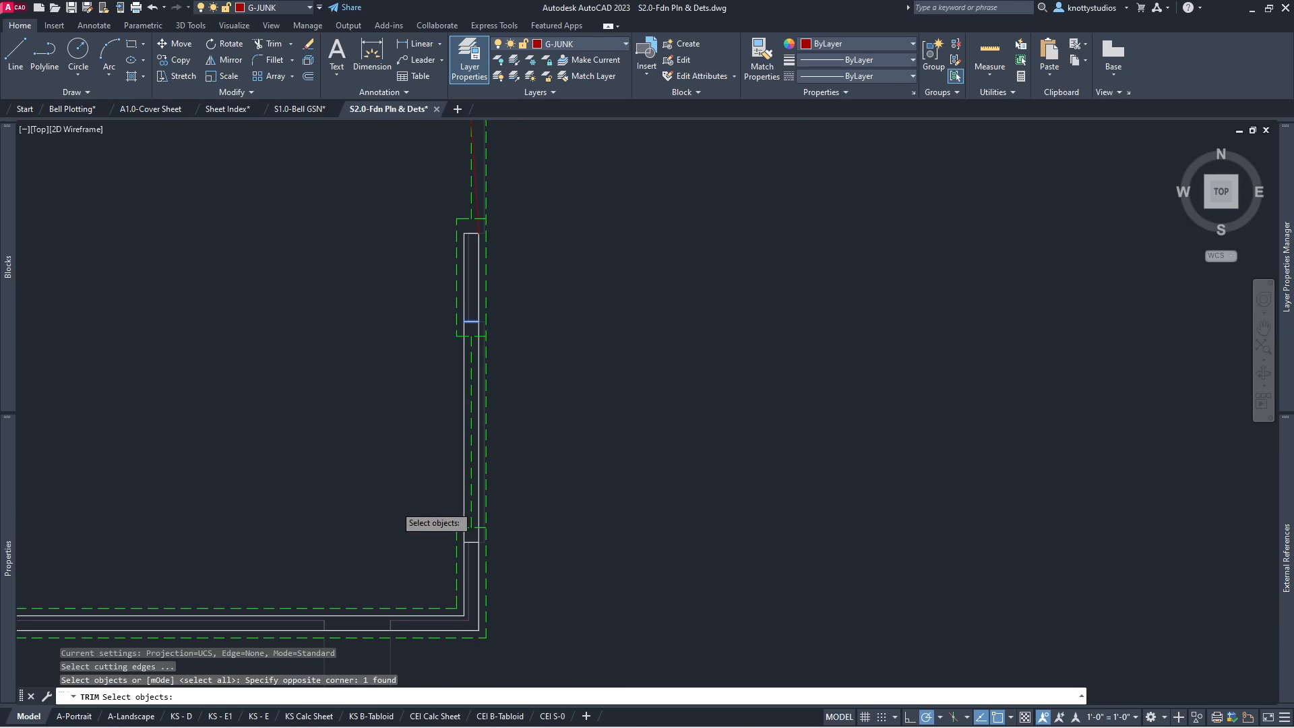
click(395, 505)
click(480, 556)
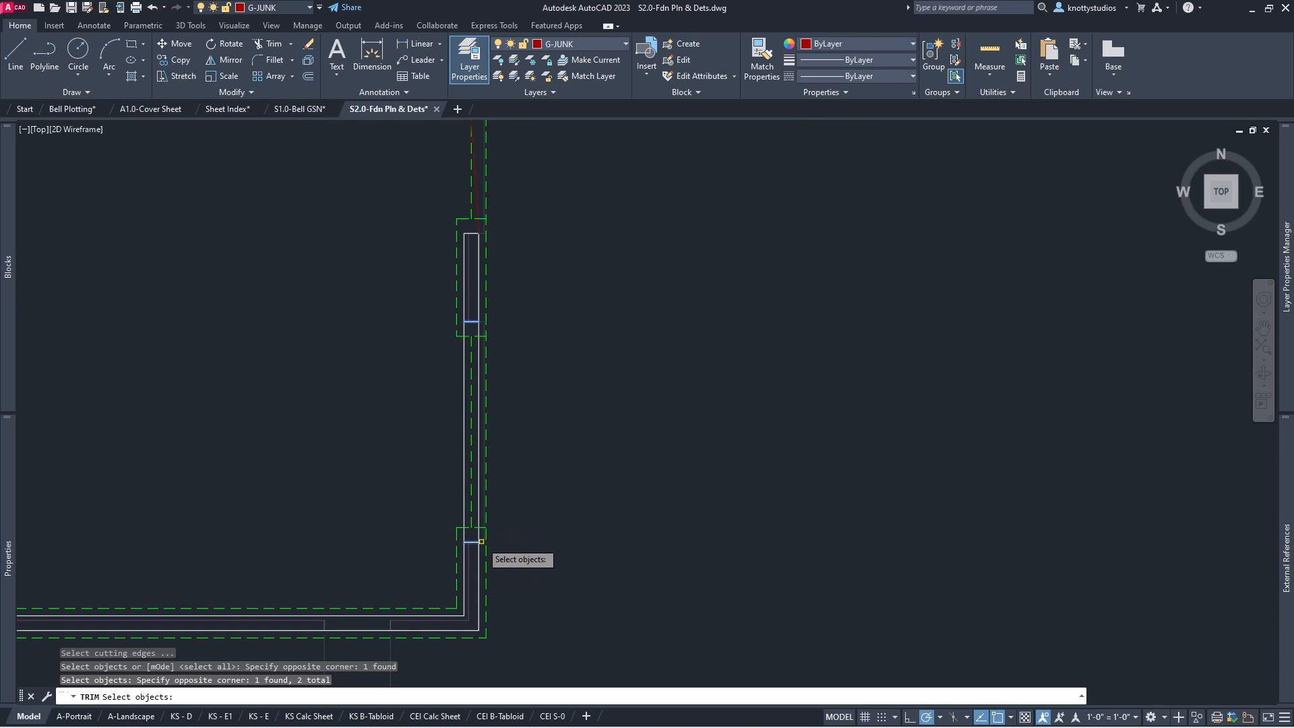
key(Escape)
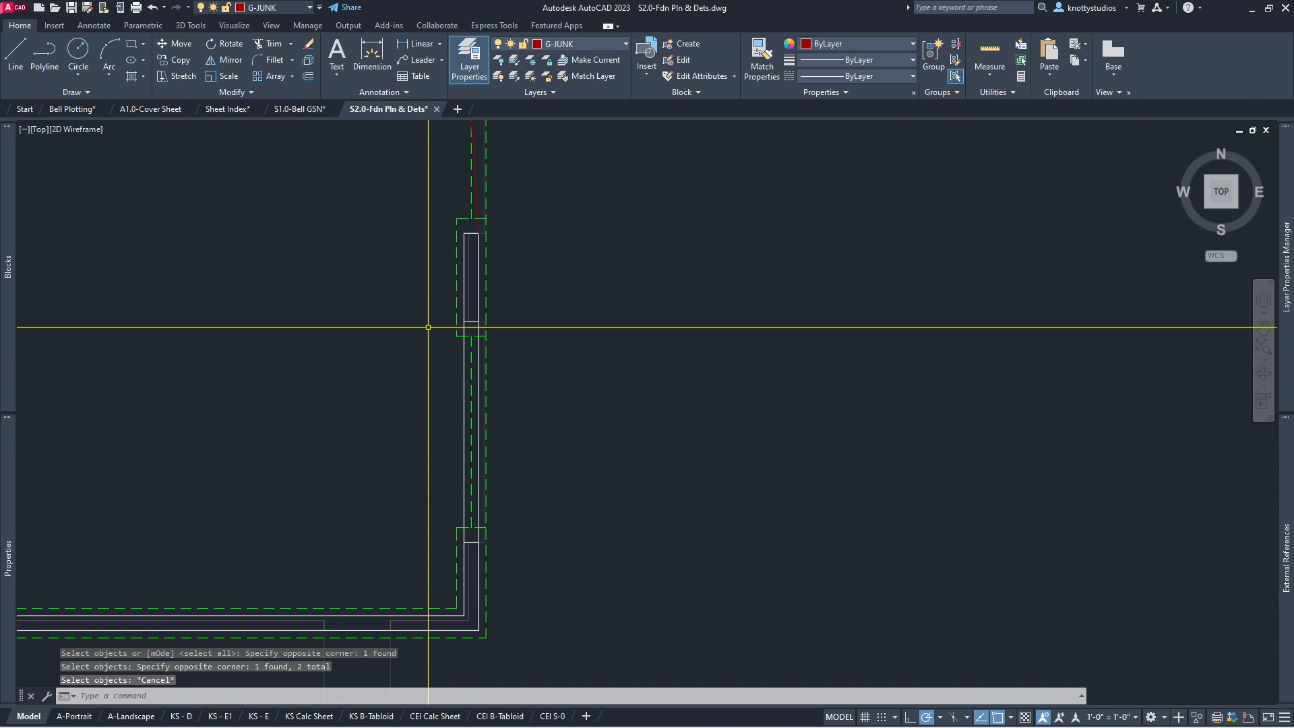
Step: Trim both stem wall lines between the lower opening's two end lines
key(space)
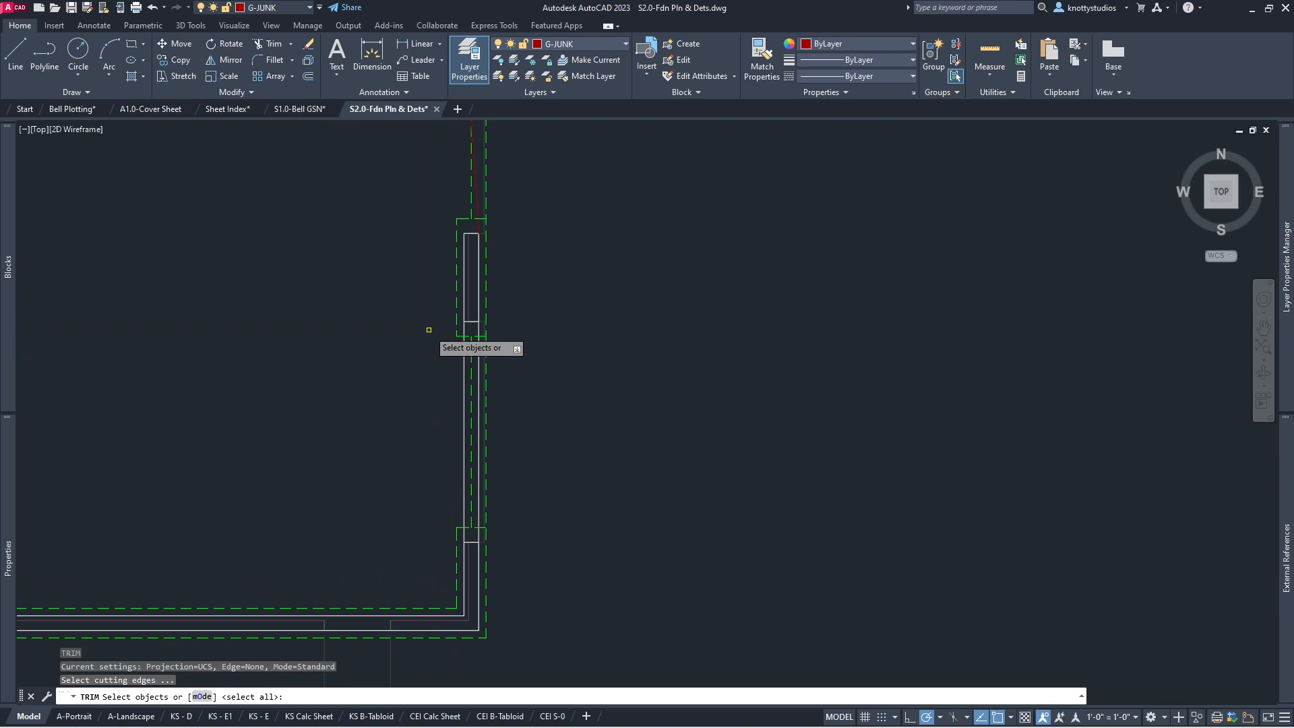
click(430, 315)
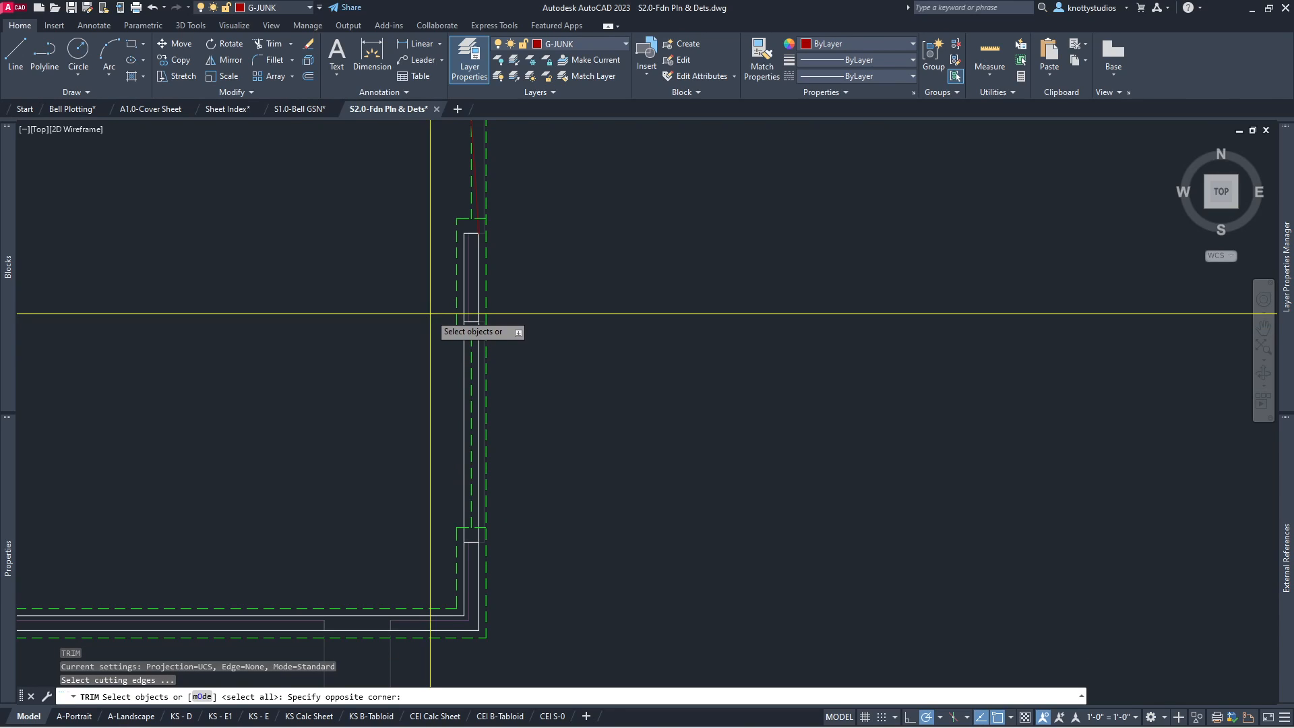
click(523, 323)
click(425, 511)
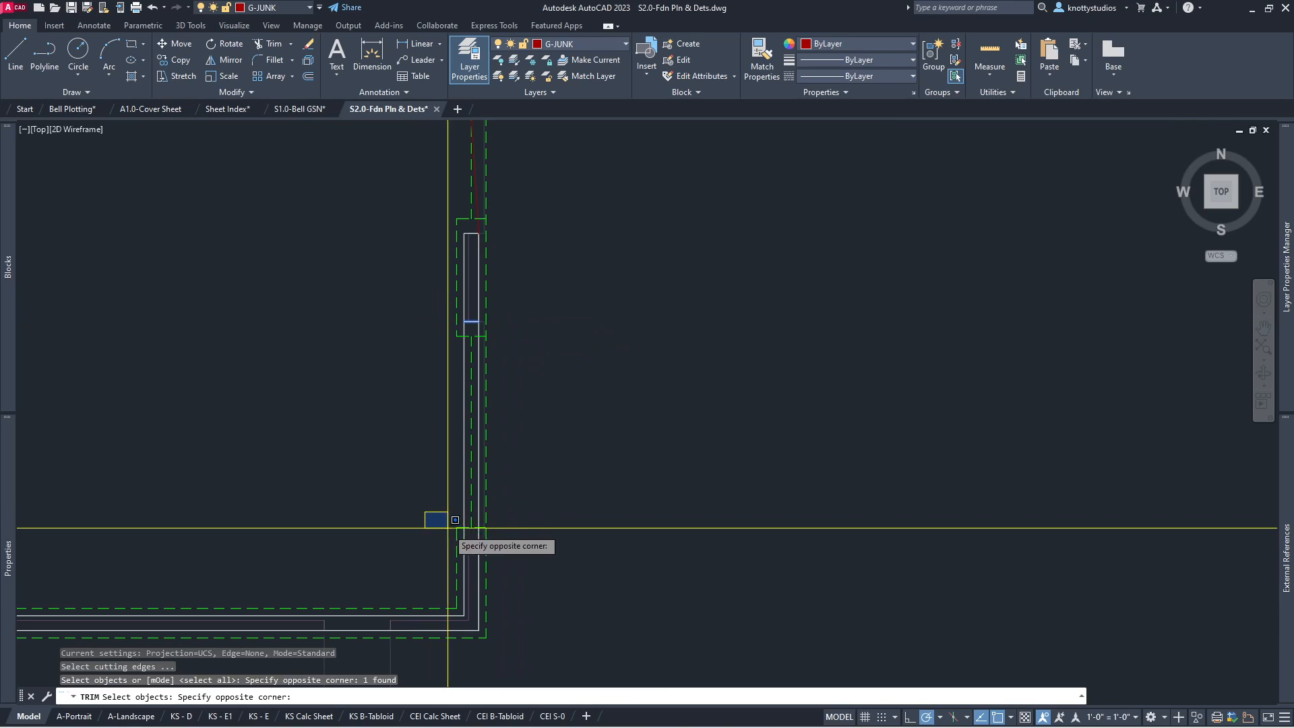
click(484, 550)
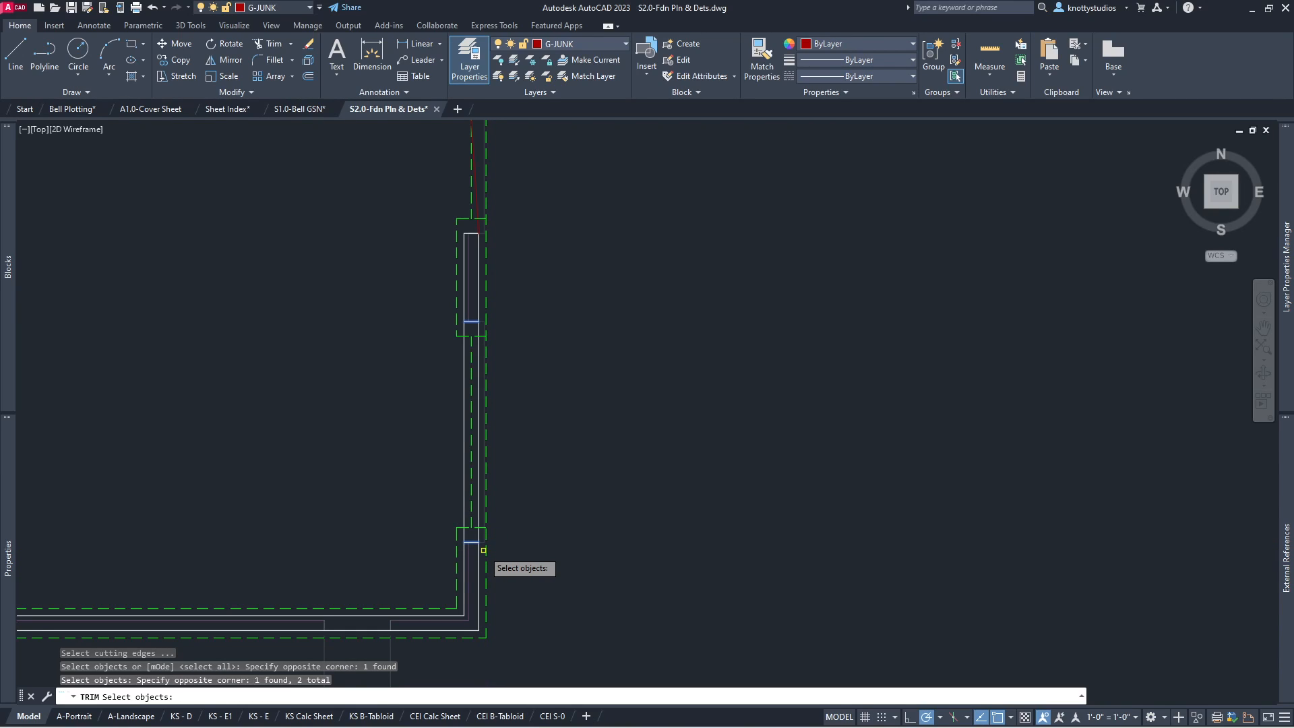
key(Return)
click(478, 497)
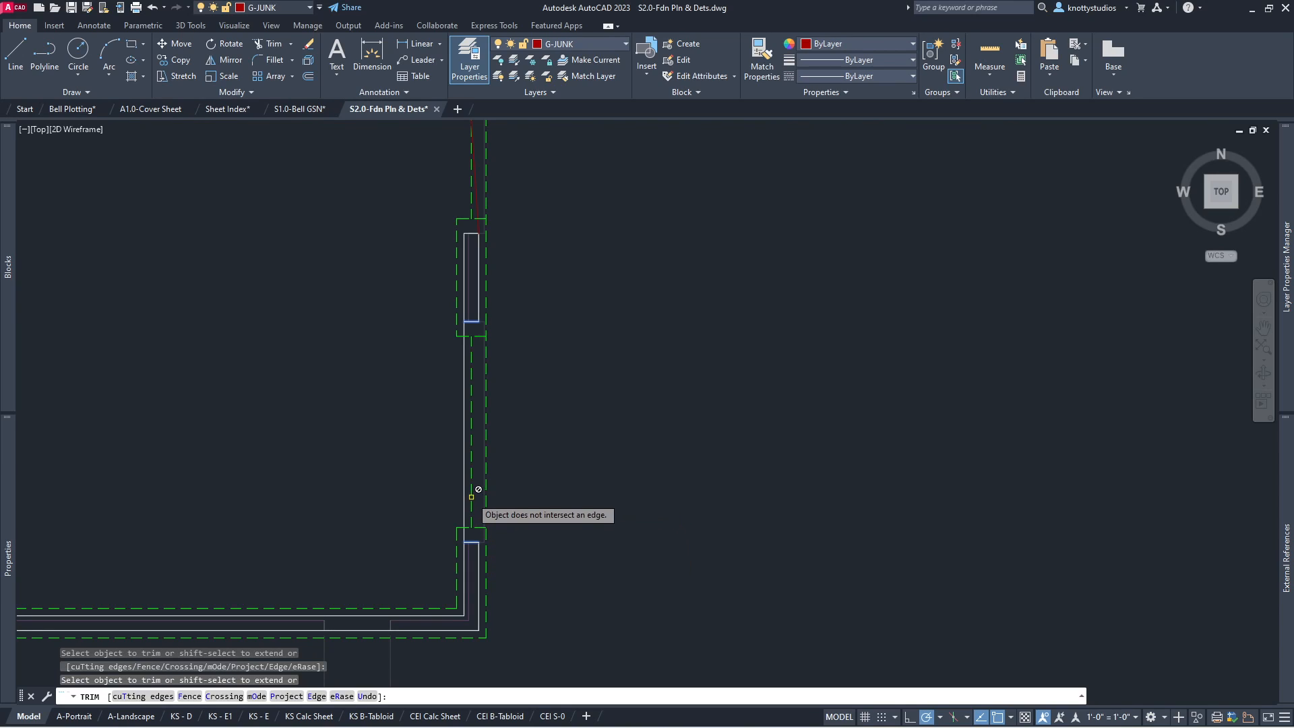
key(Return)
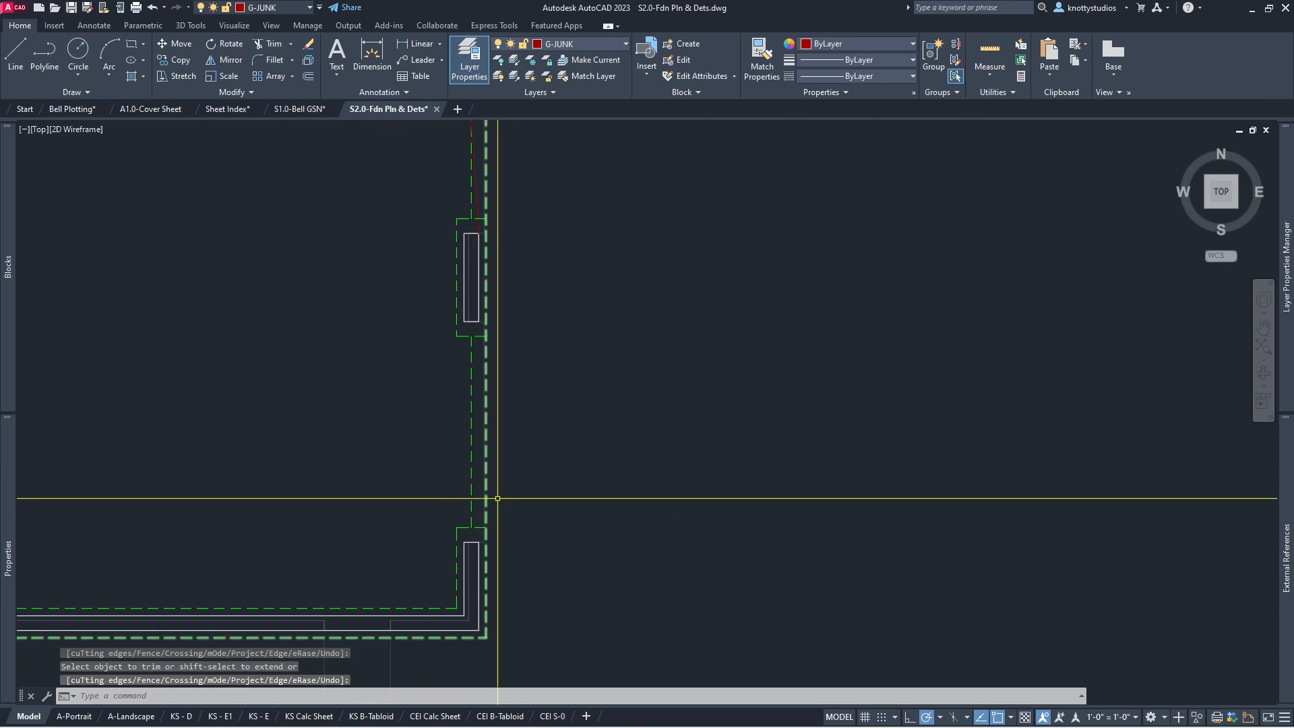
Step: Erase the short red diagonal guide line at the upper-left corner of the stem wall
scroll(489, 548, down, 5)
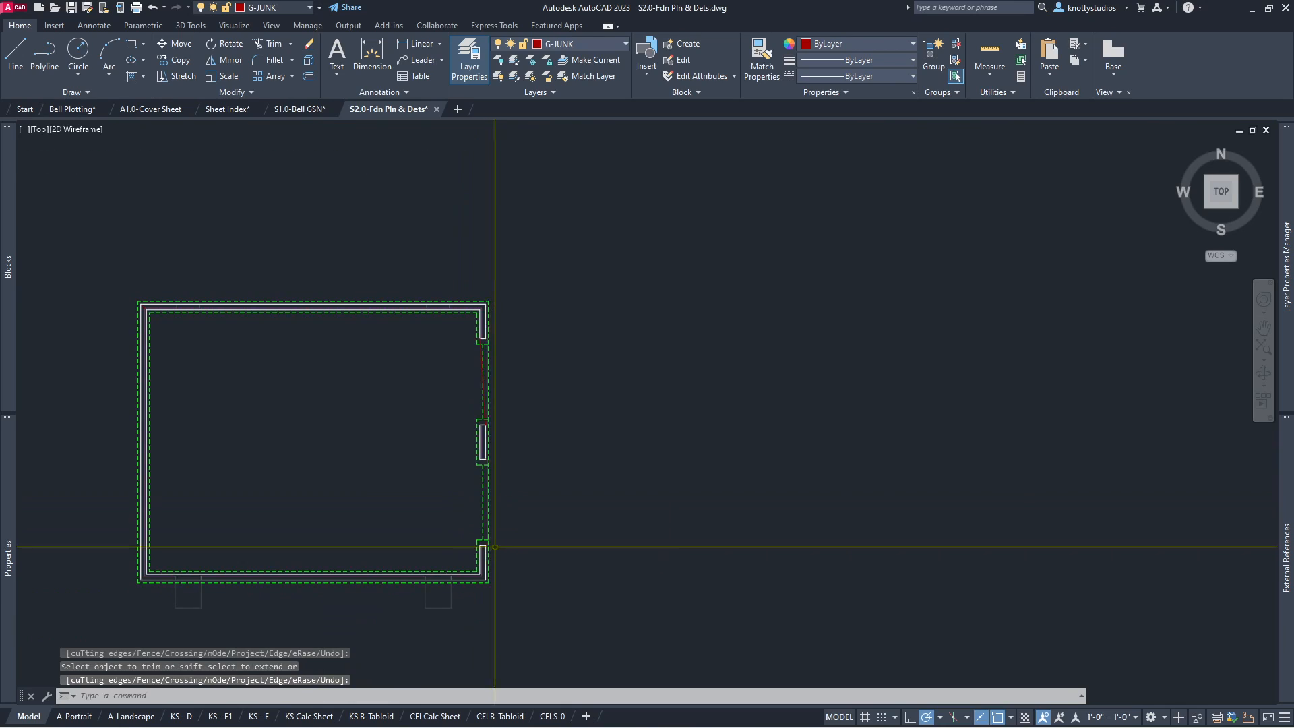
scroll(612, 468, down, 2)
scroll(343, 529, up, 4)
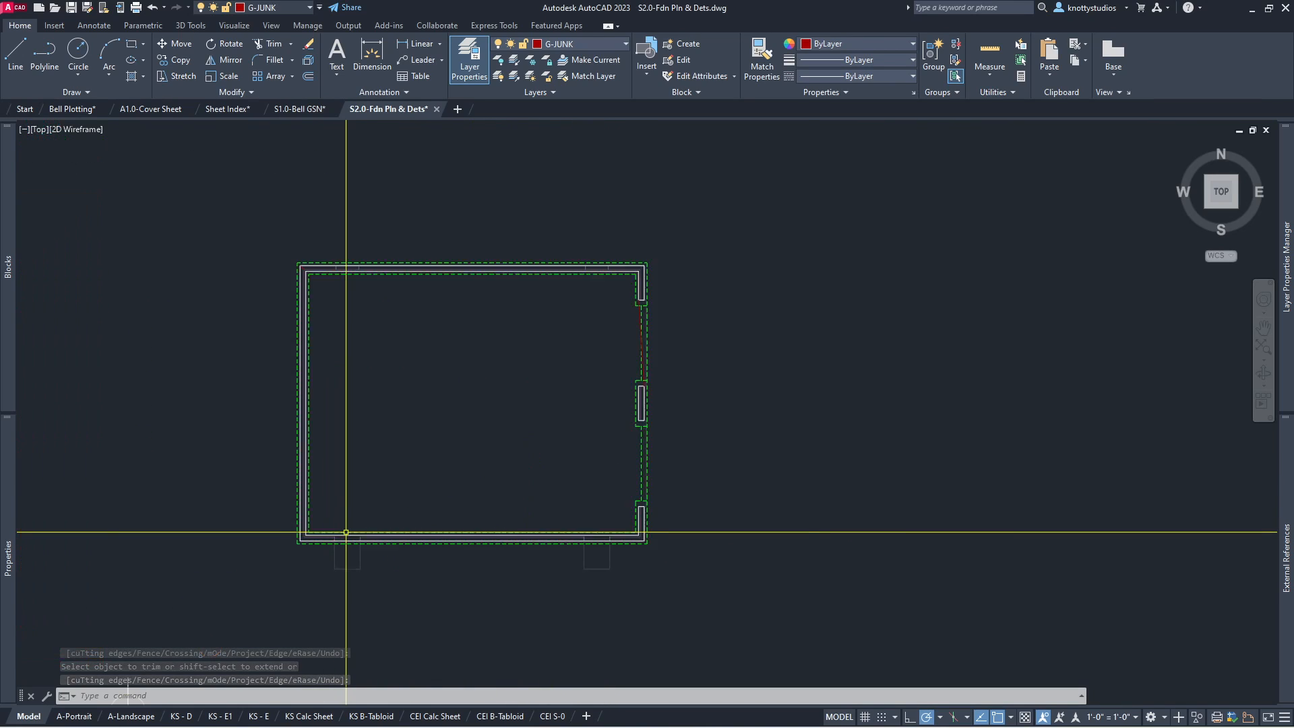
scroll(349, 537, down, 2)
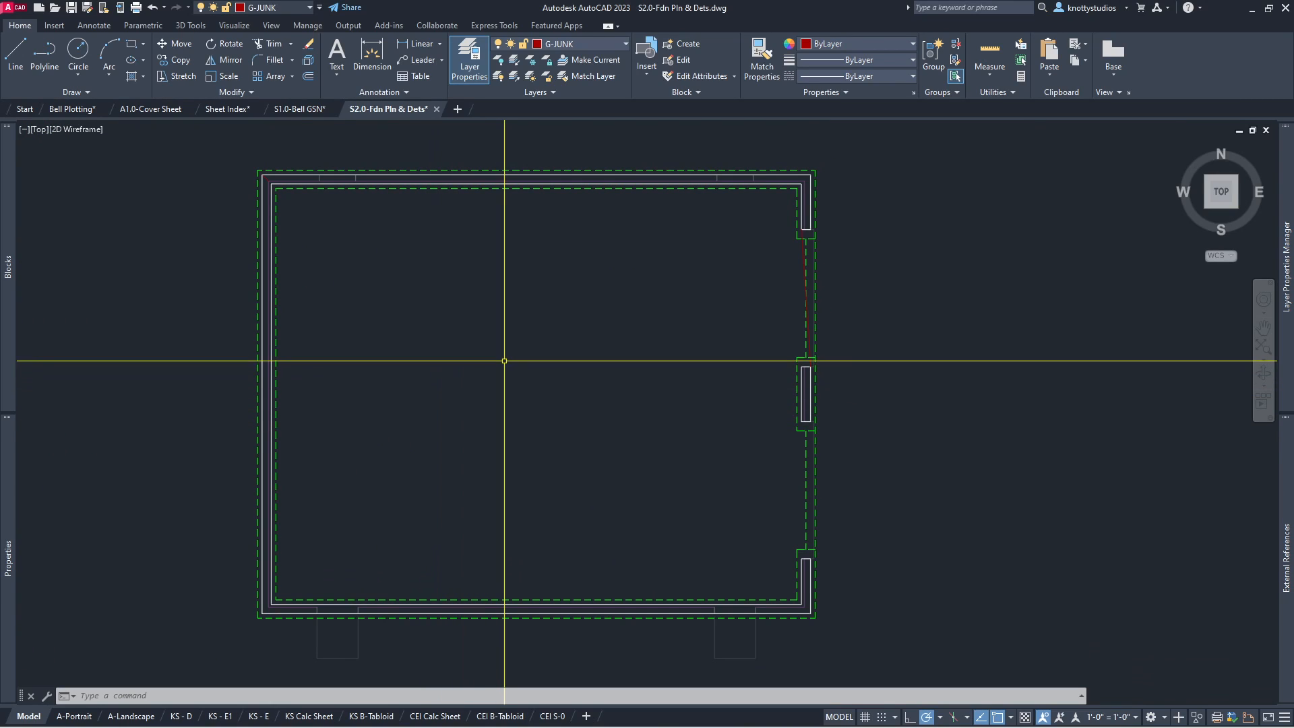
scroll(259, 186, up, 5)
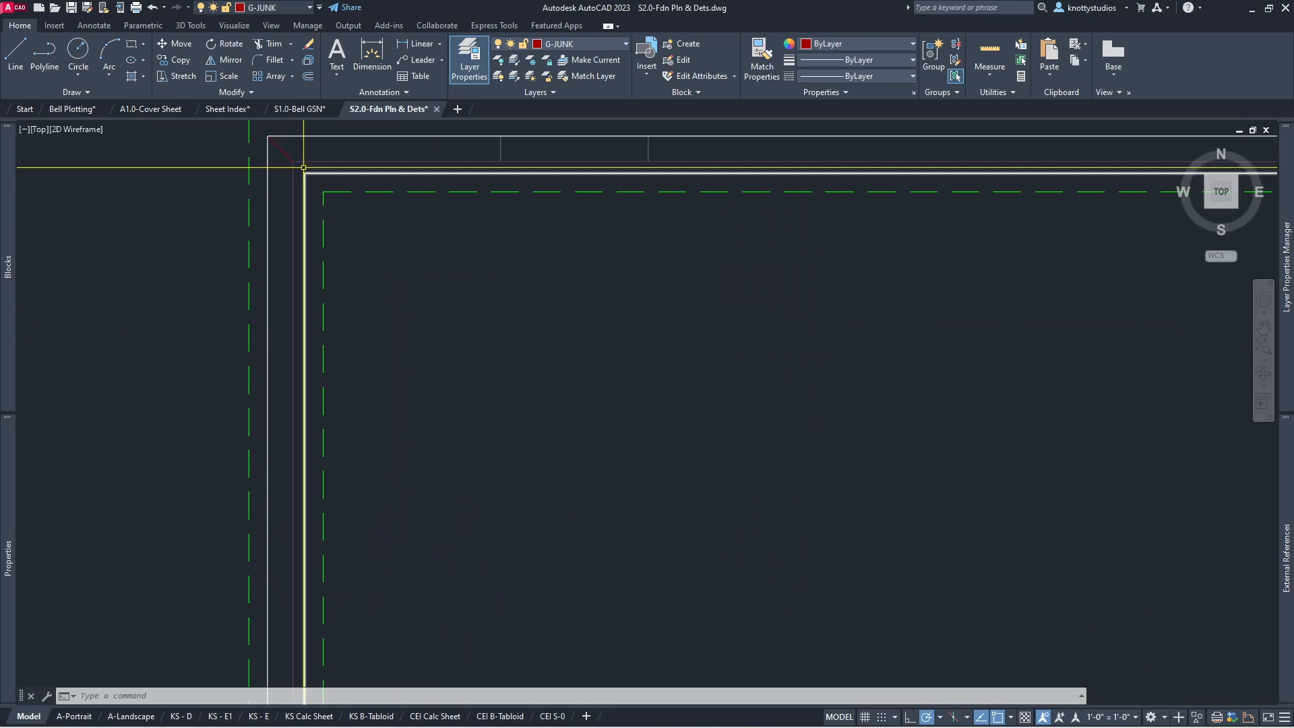
click(279, 147)
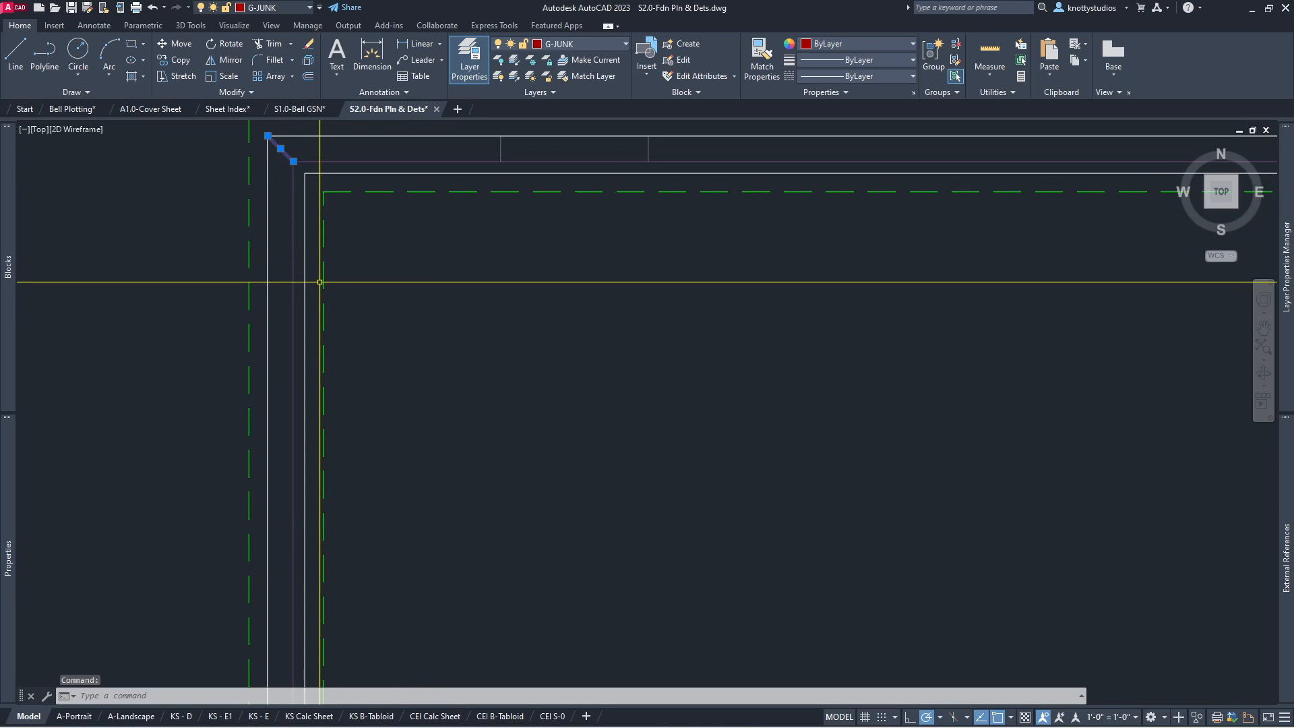
text(e)
key(Return)
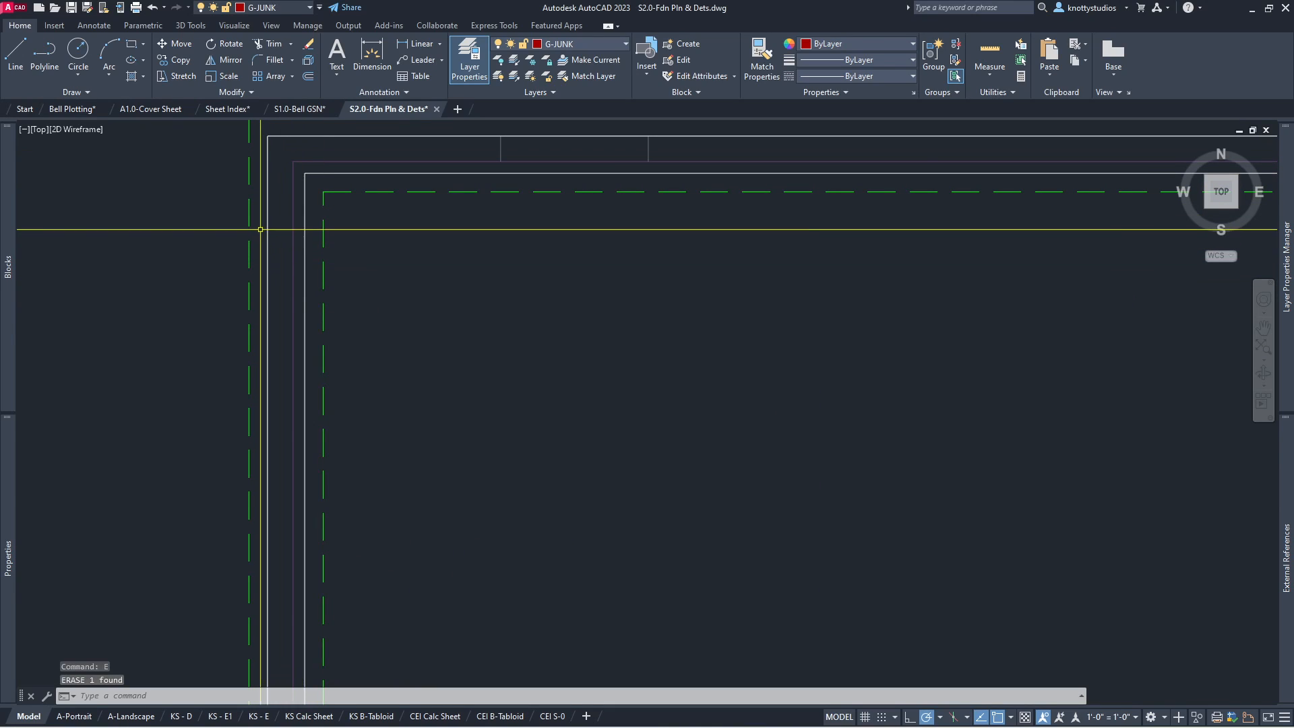
Step: Unload the A4.0-Flr Pln external reference from the foundation drawing
scroll(263, 231, down, 4)
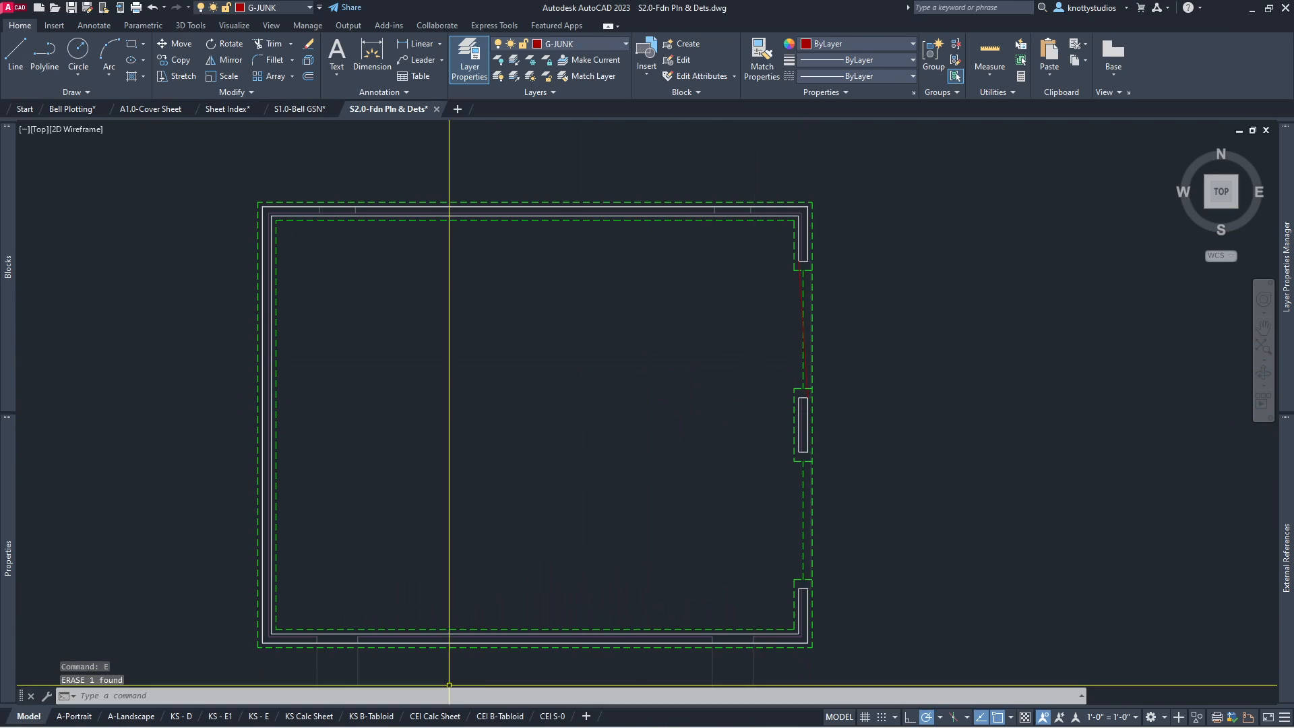
scroll(686, 440, down, 2)
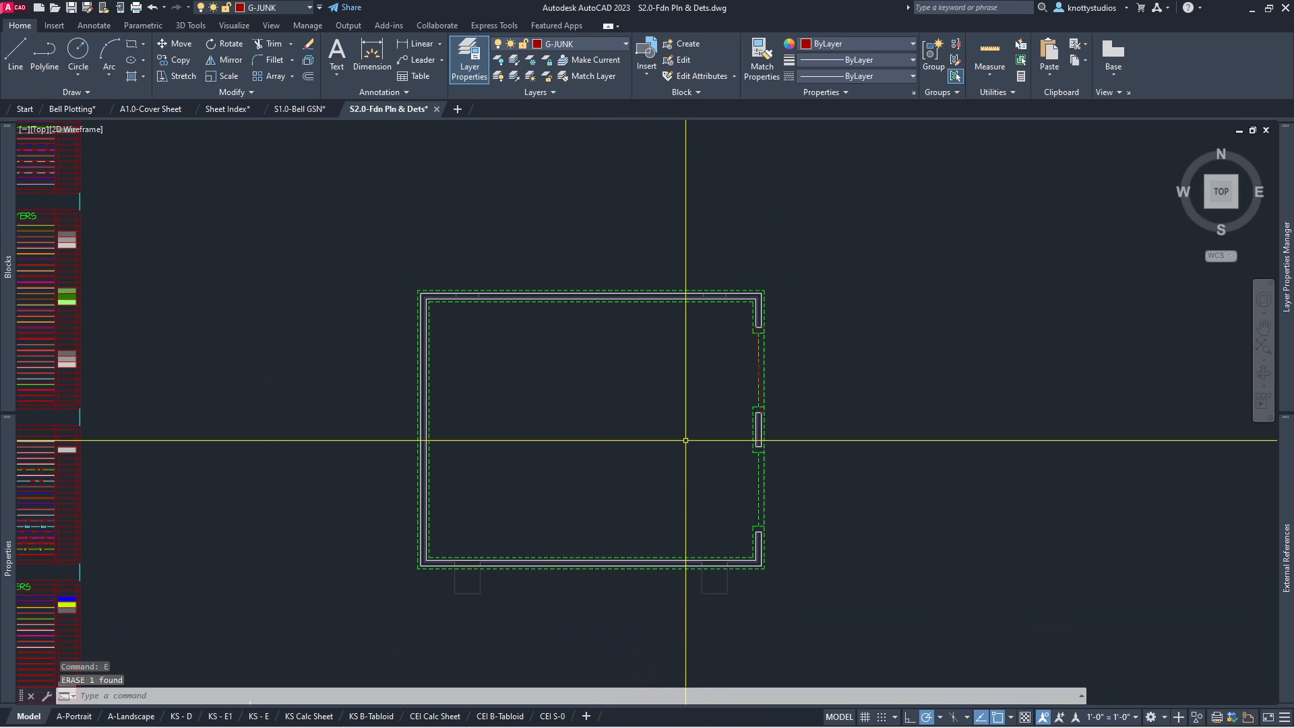
scroll(675, 532, up, 2)
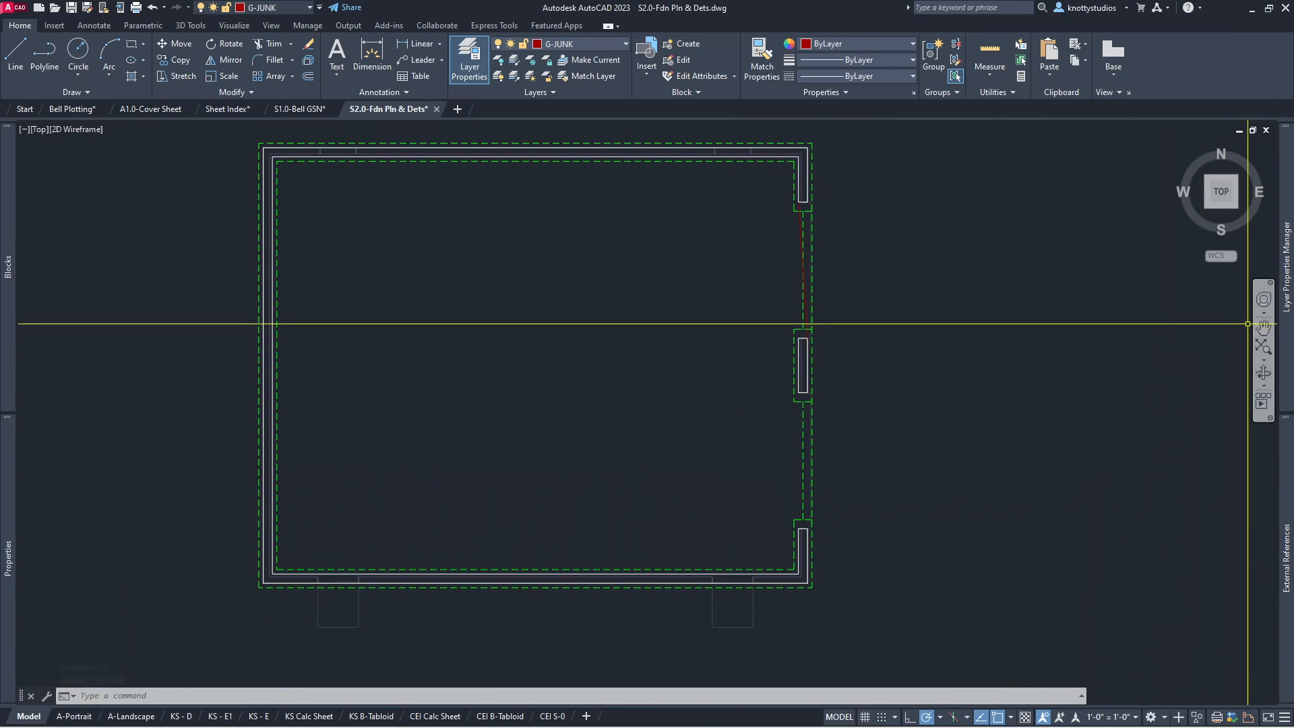
mouse_move(1286, 304)
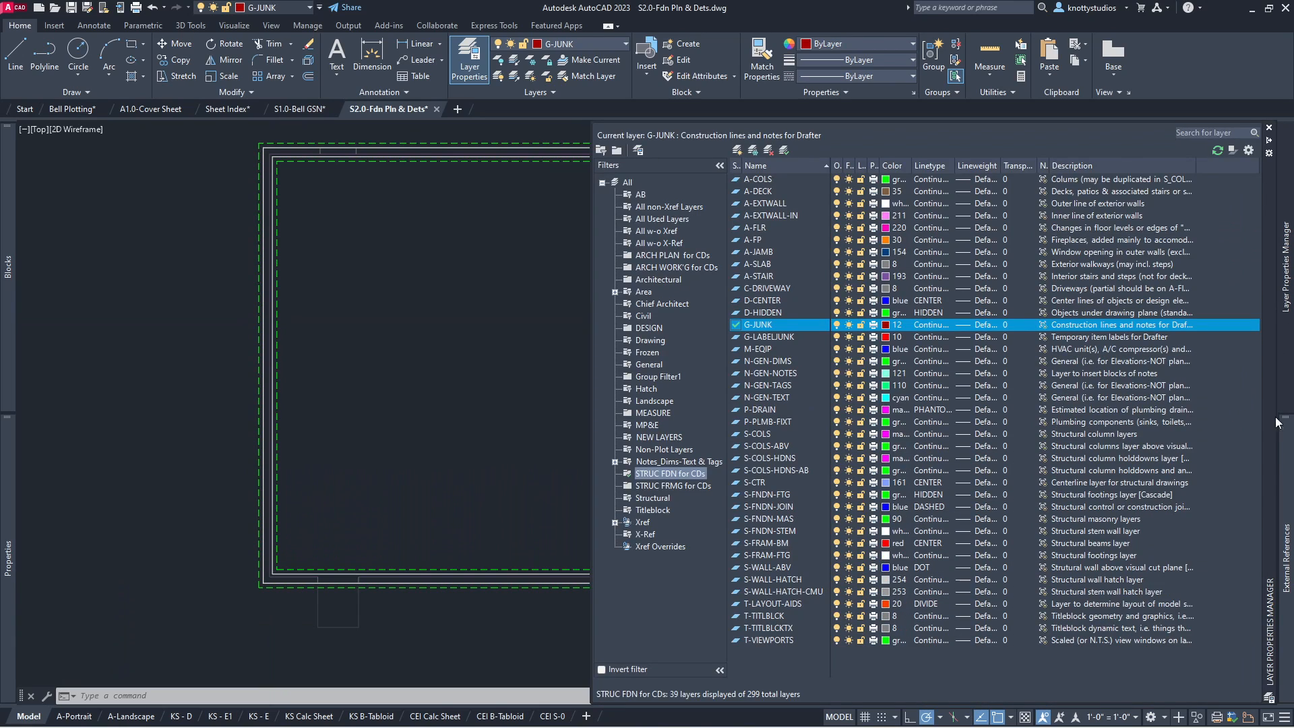
mouse_move(1285, 476)
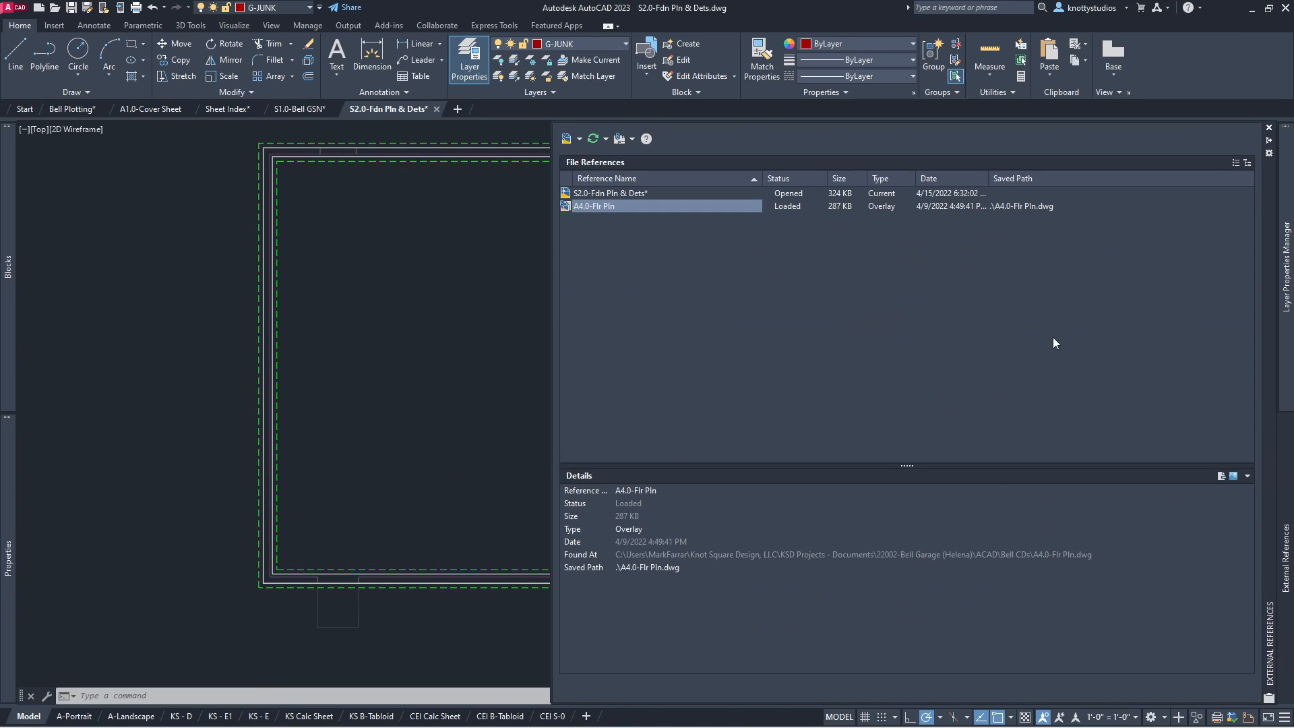
right_click(663, 204)
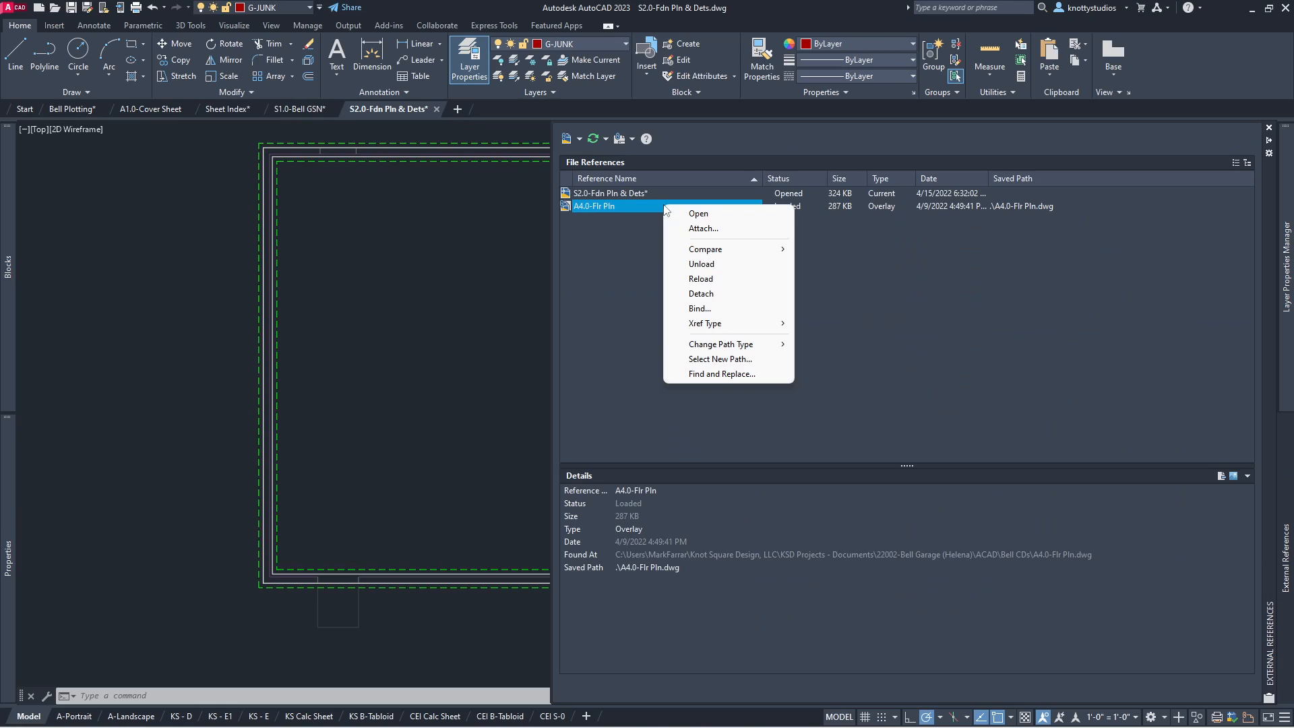
click(700, 265)
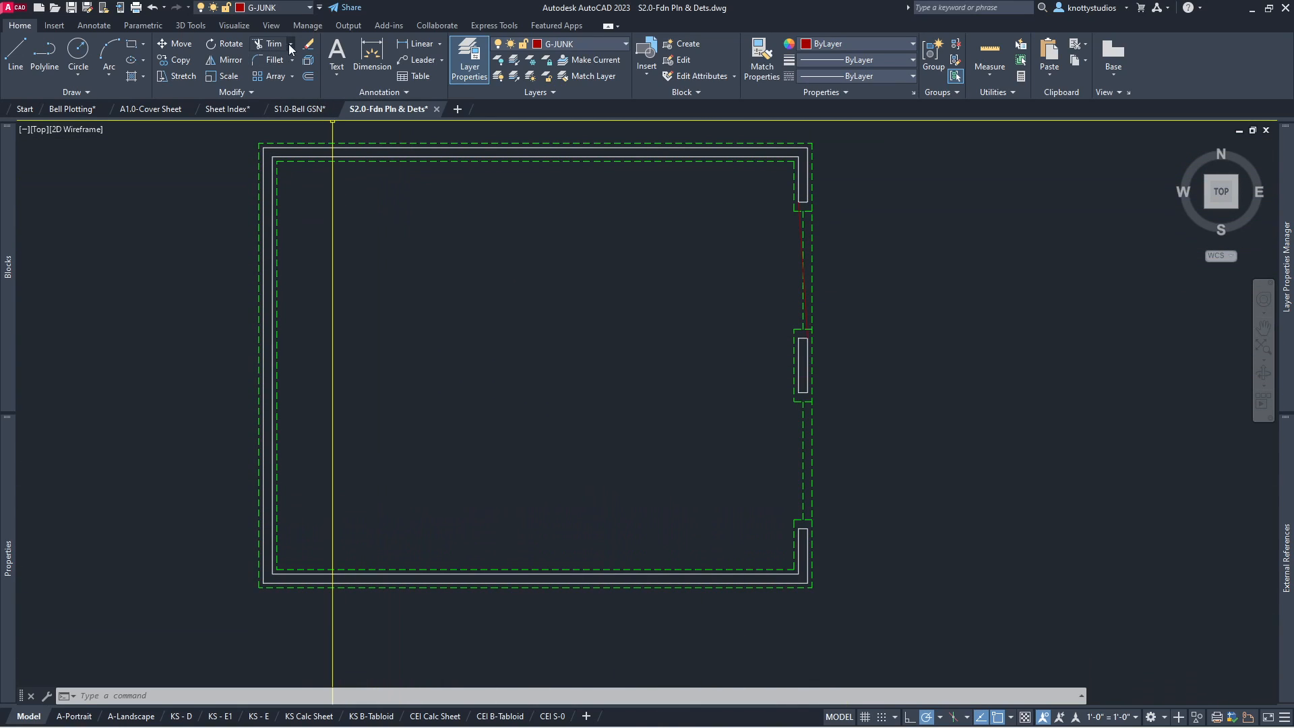
Step: Apply the All non-Xref Layers filter so the layer list is no longer limited to the foundation layers
click(305, 9)
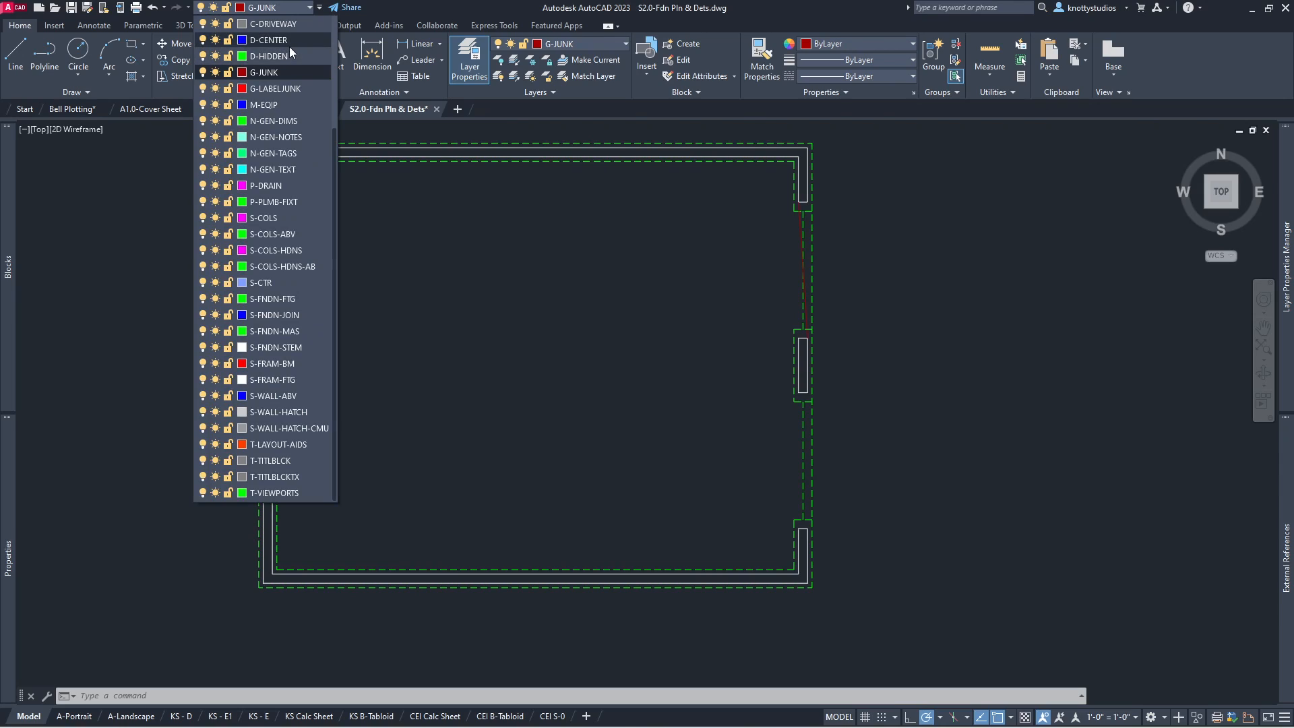
scroll(289, 46, up, 2)
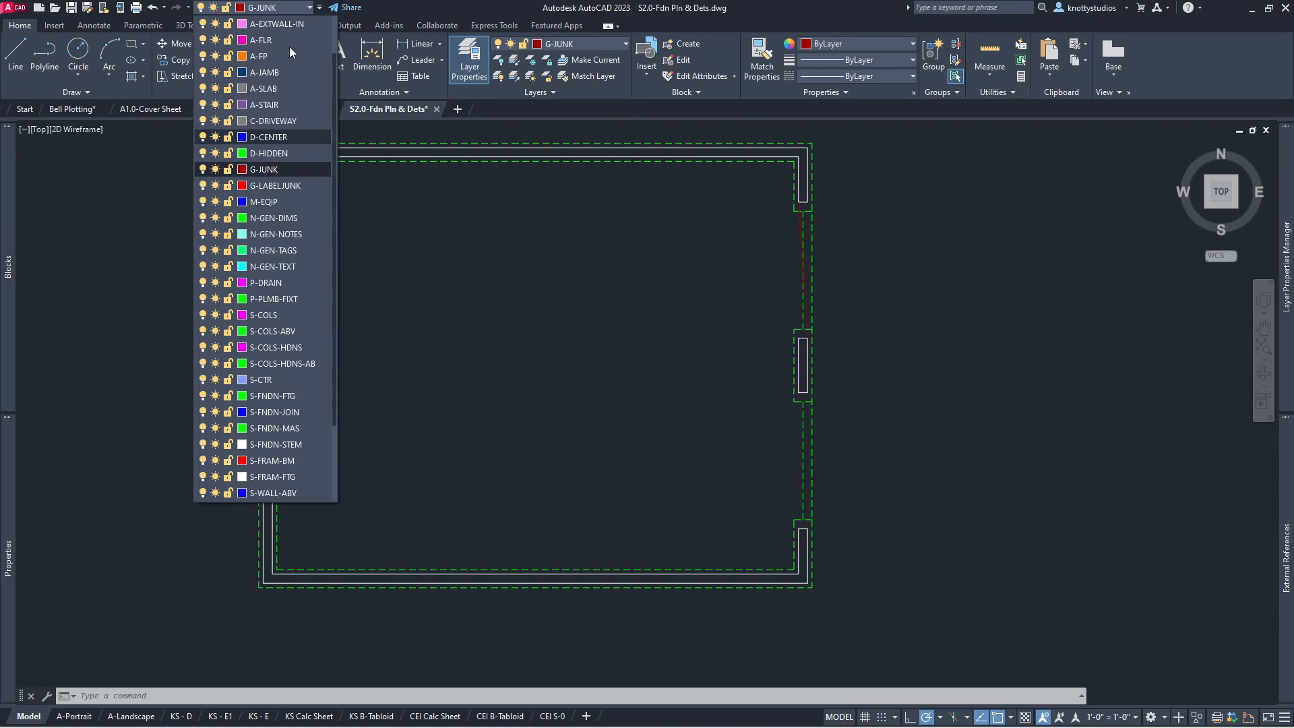
click(1278, 540)
click(1287, 358)
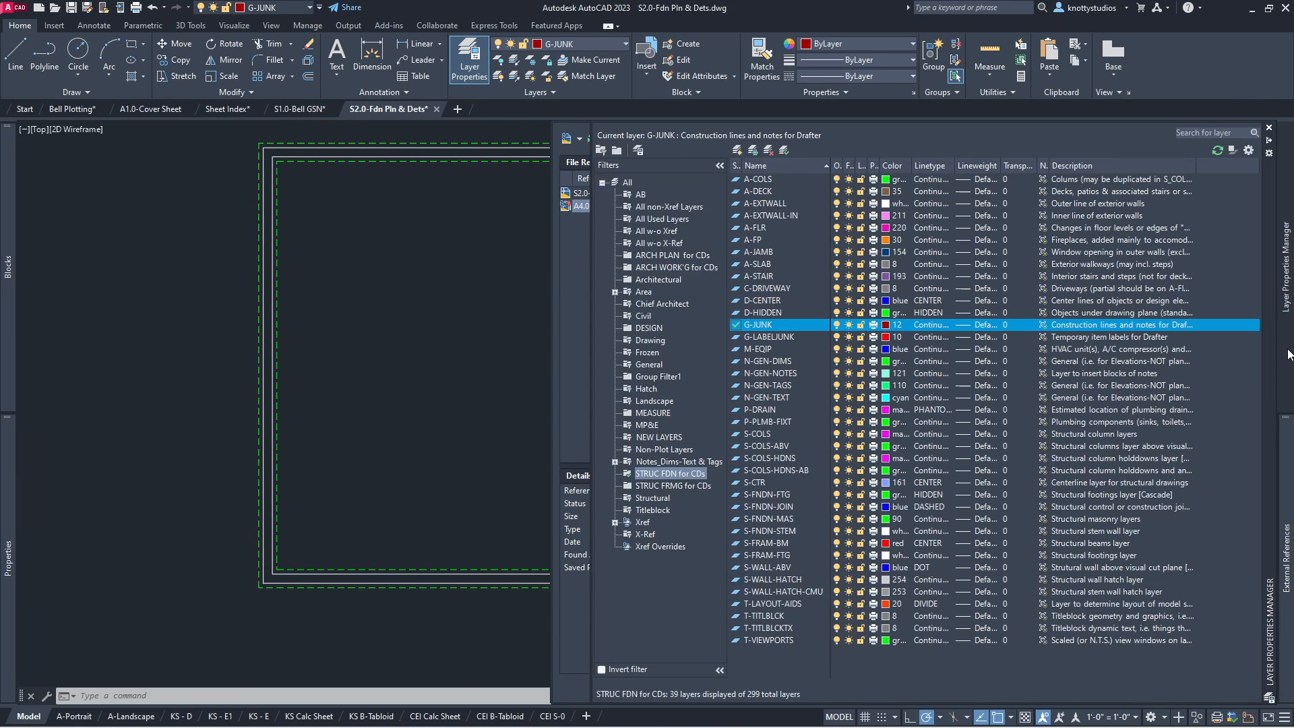
click(652, 211)
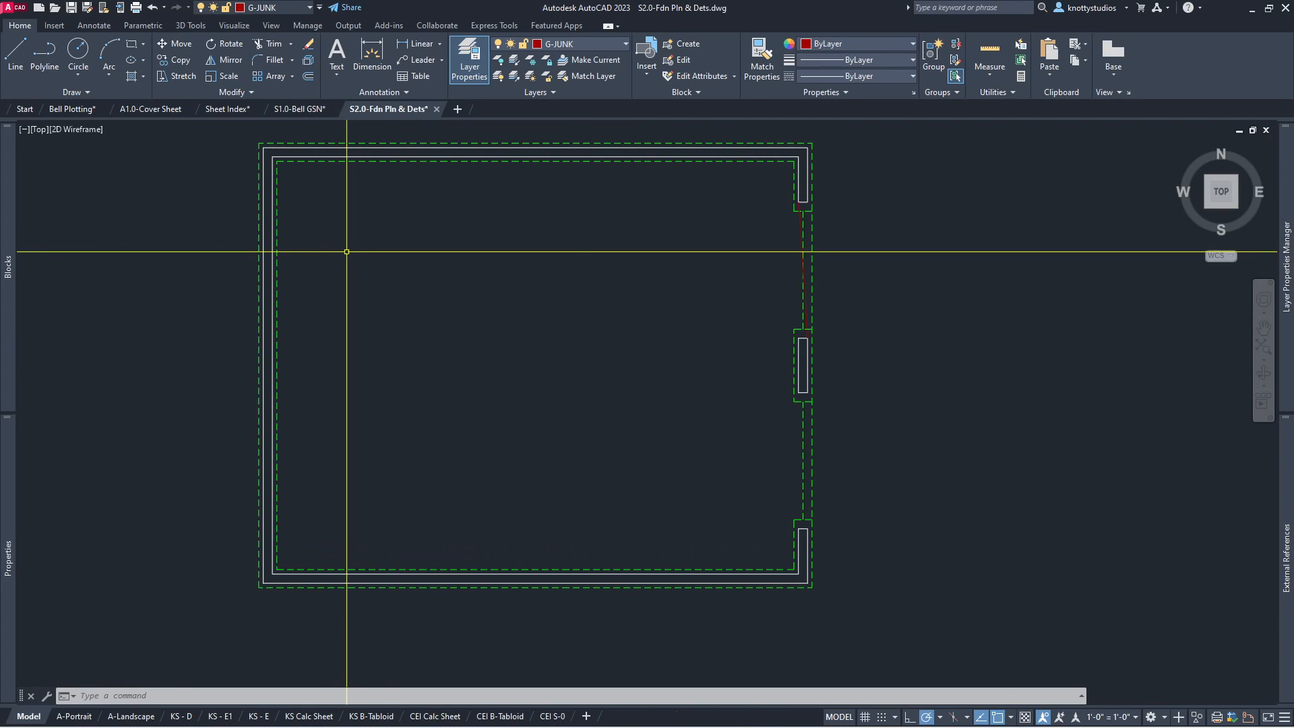
Step: Make D-HATCH the current layer
click(300, 7)
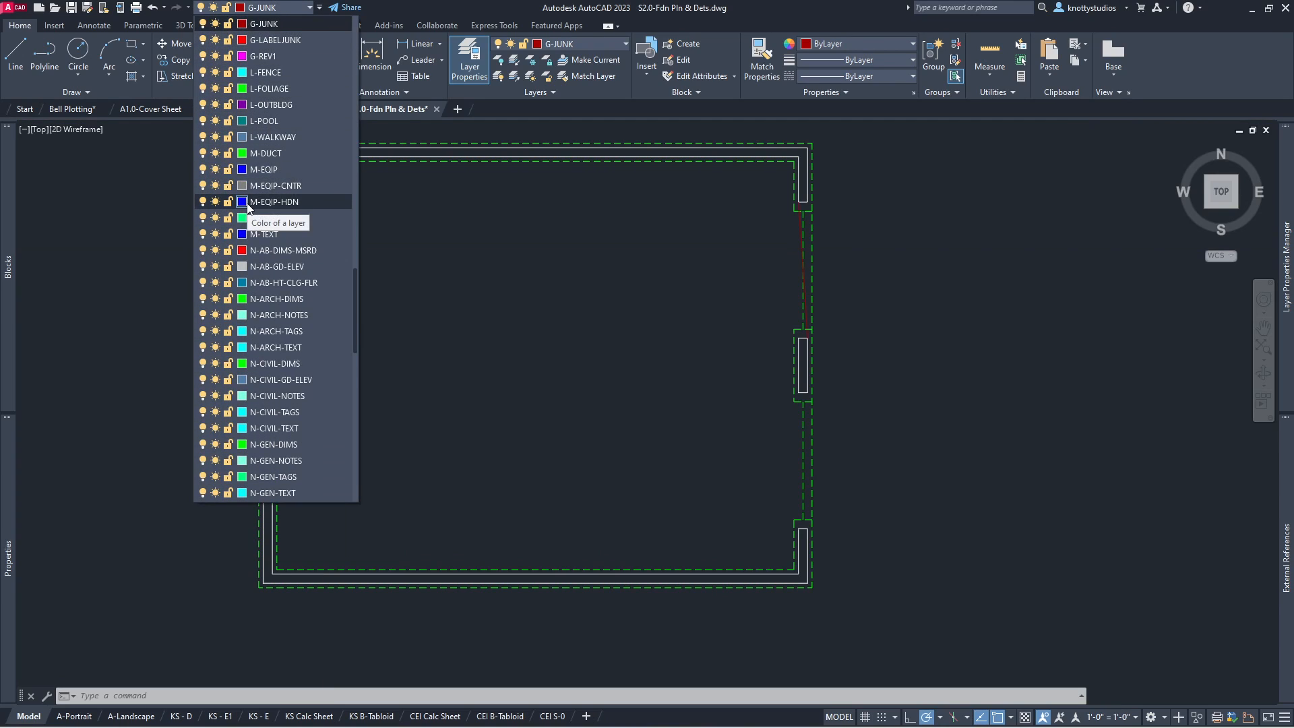
scroll(271, 76, up, 4)
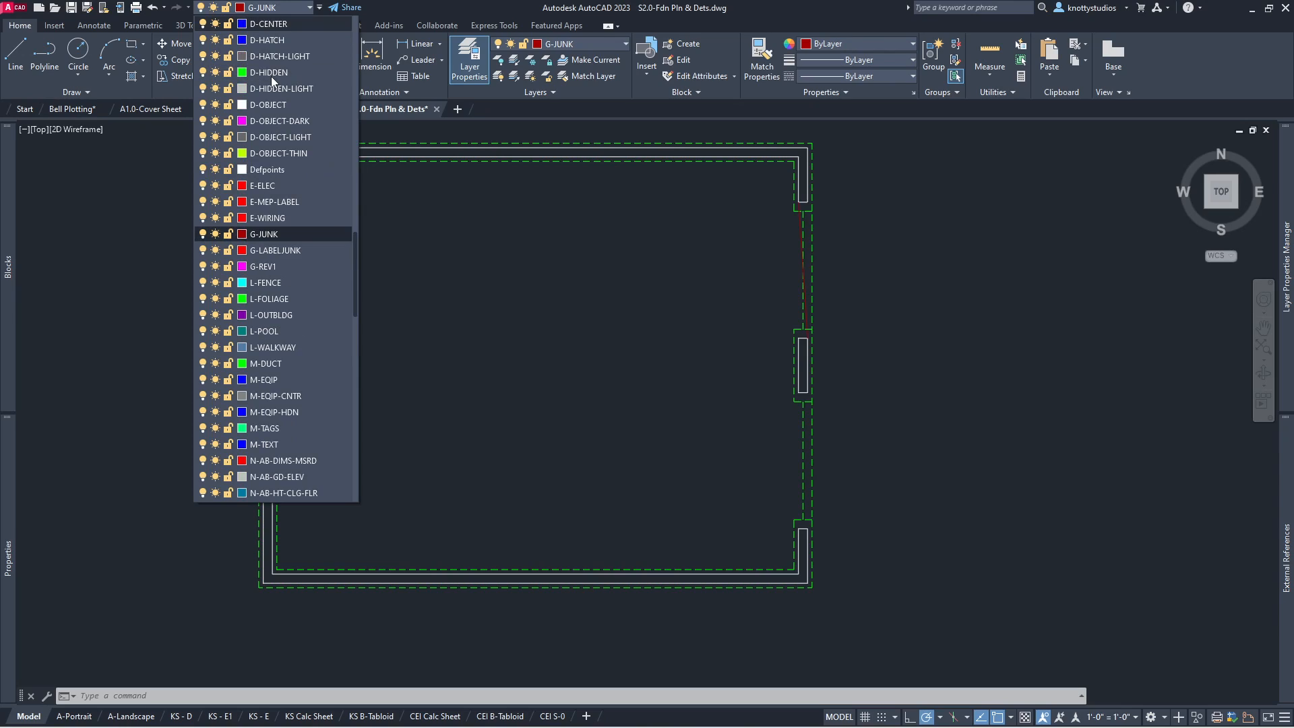
click(282, 40)
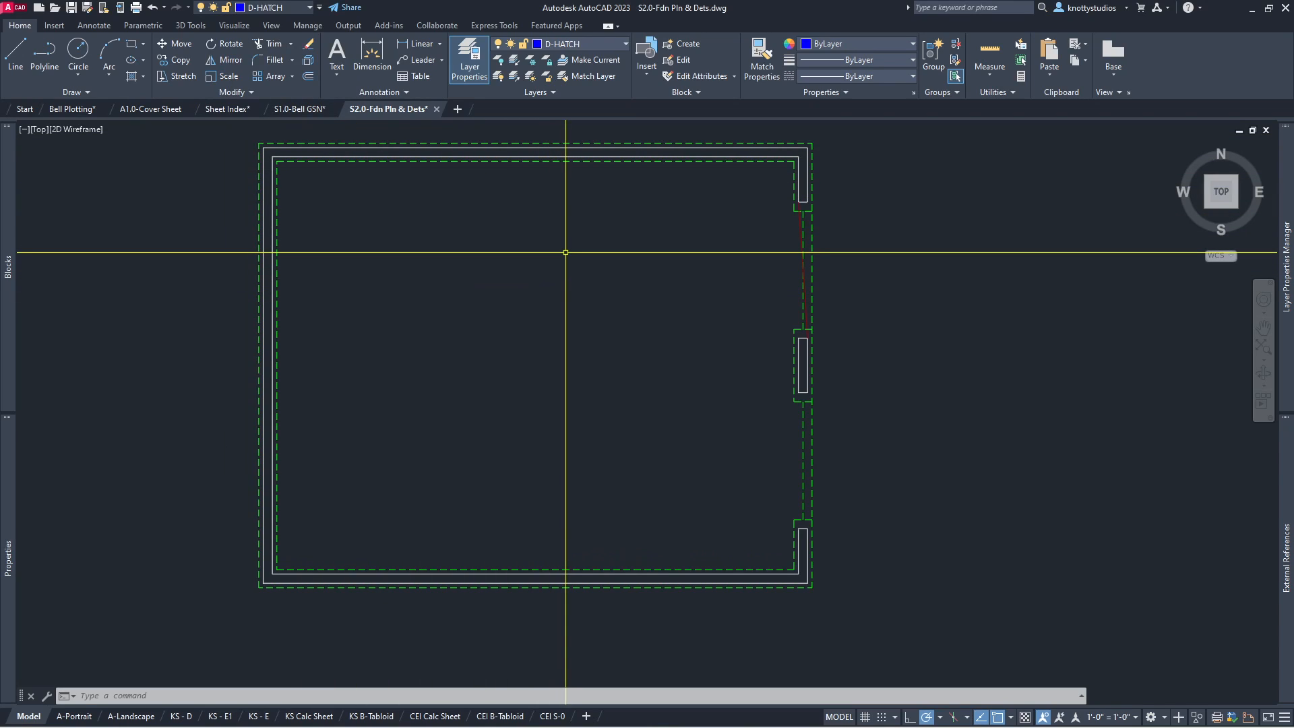
Step: Hatch the stem wall, including the short segment between the two door openings, with the ANSI31 pattern at scale 48
text(h)
key(Return)
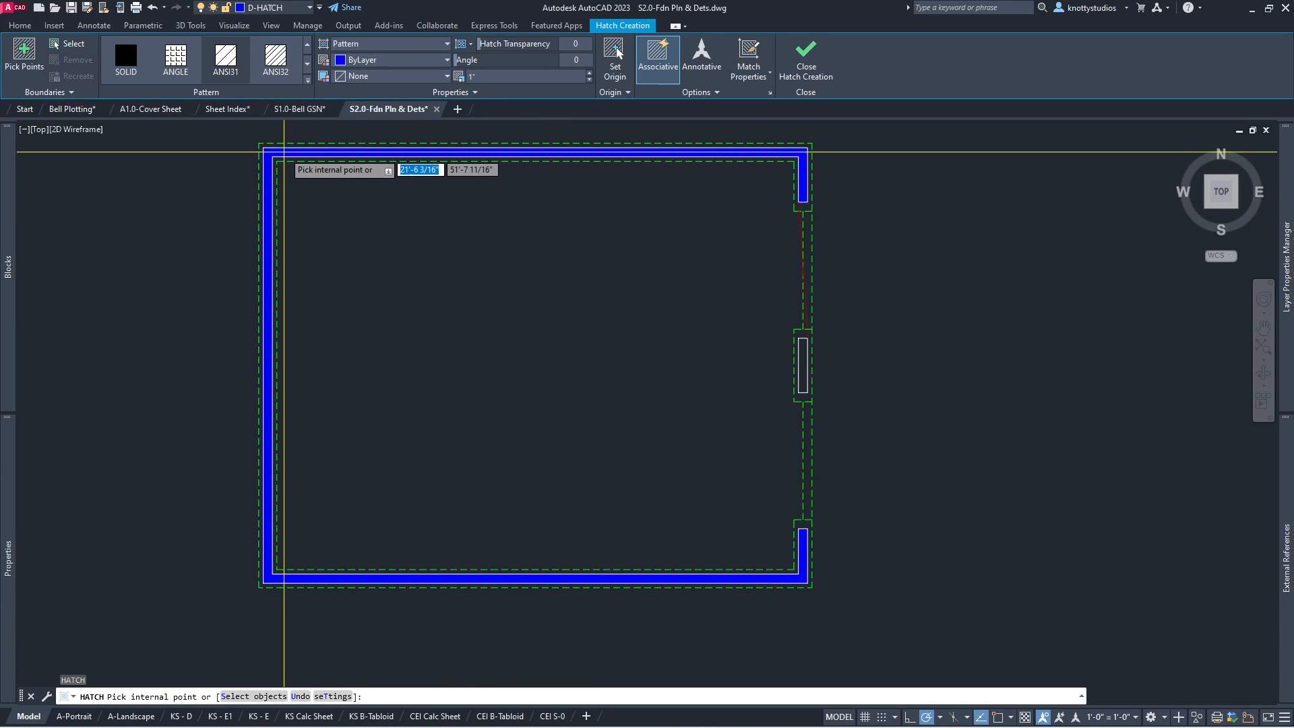
click(284, 152)
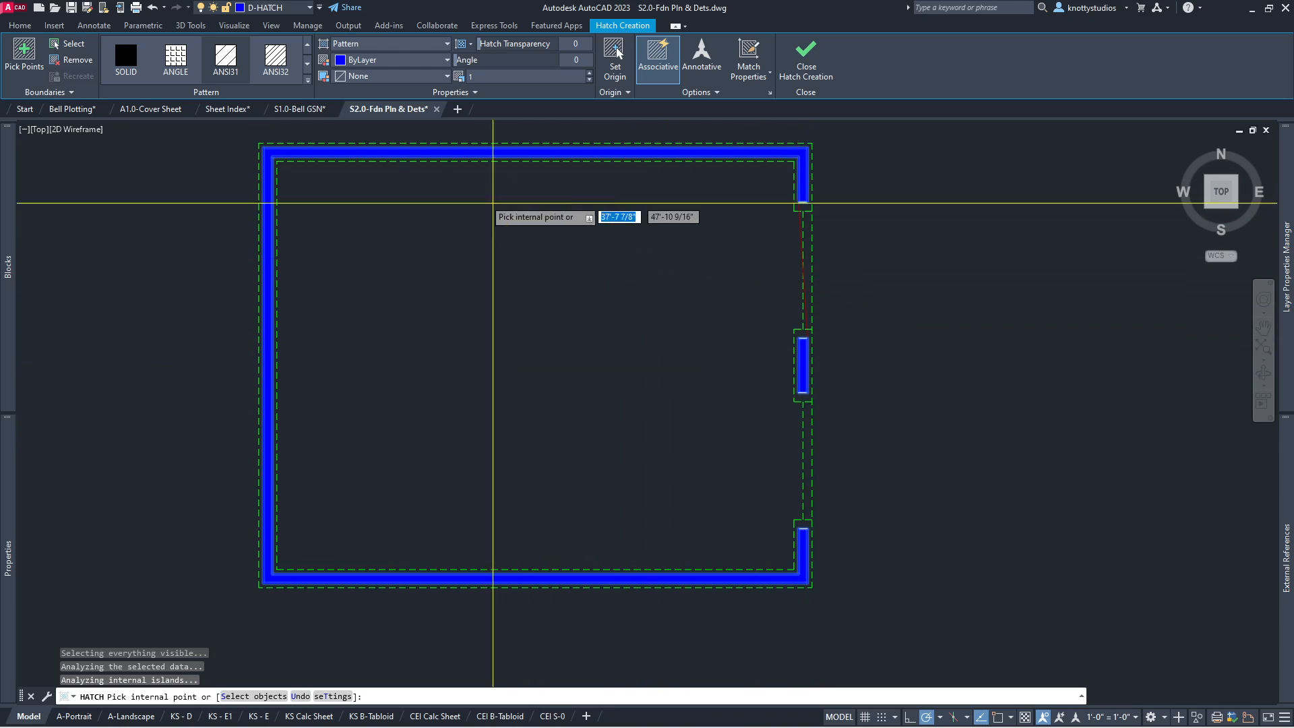
click(225, 61)
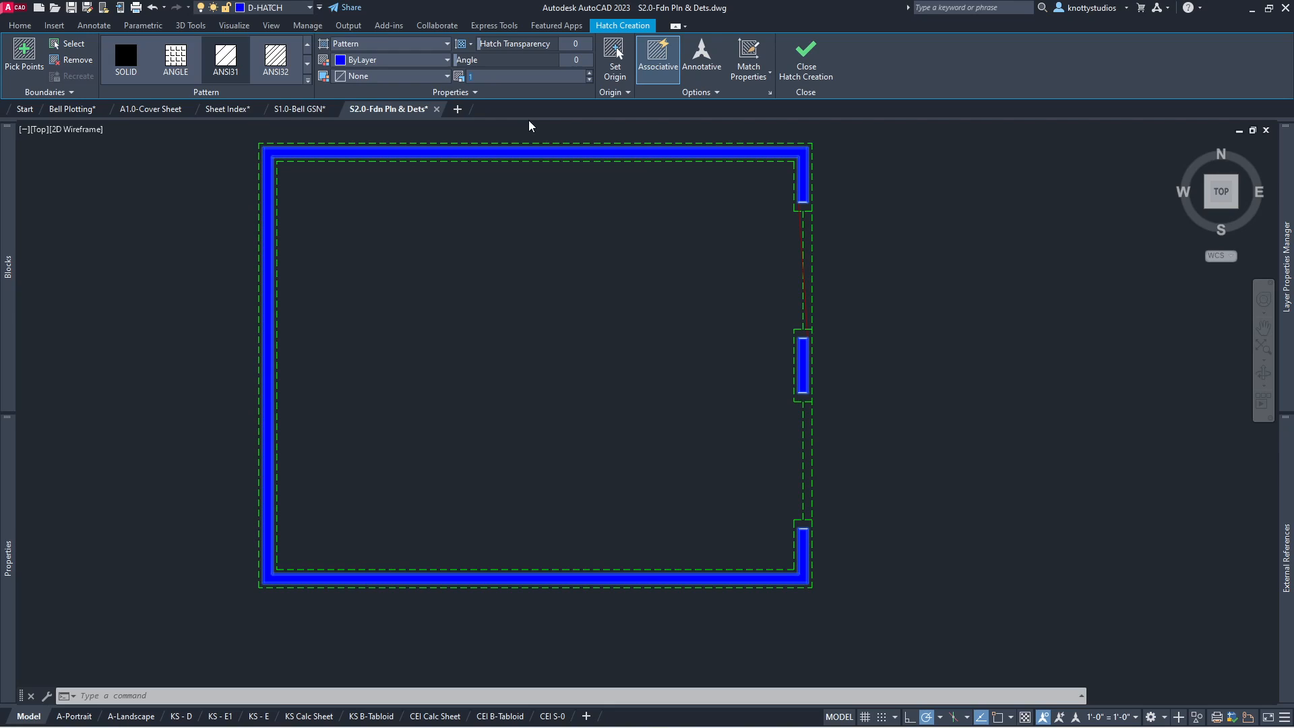
key(Return)
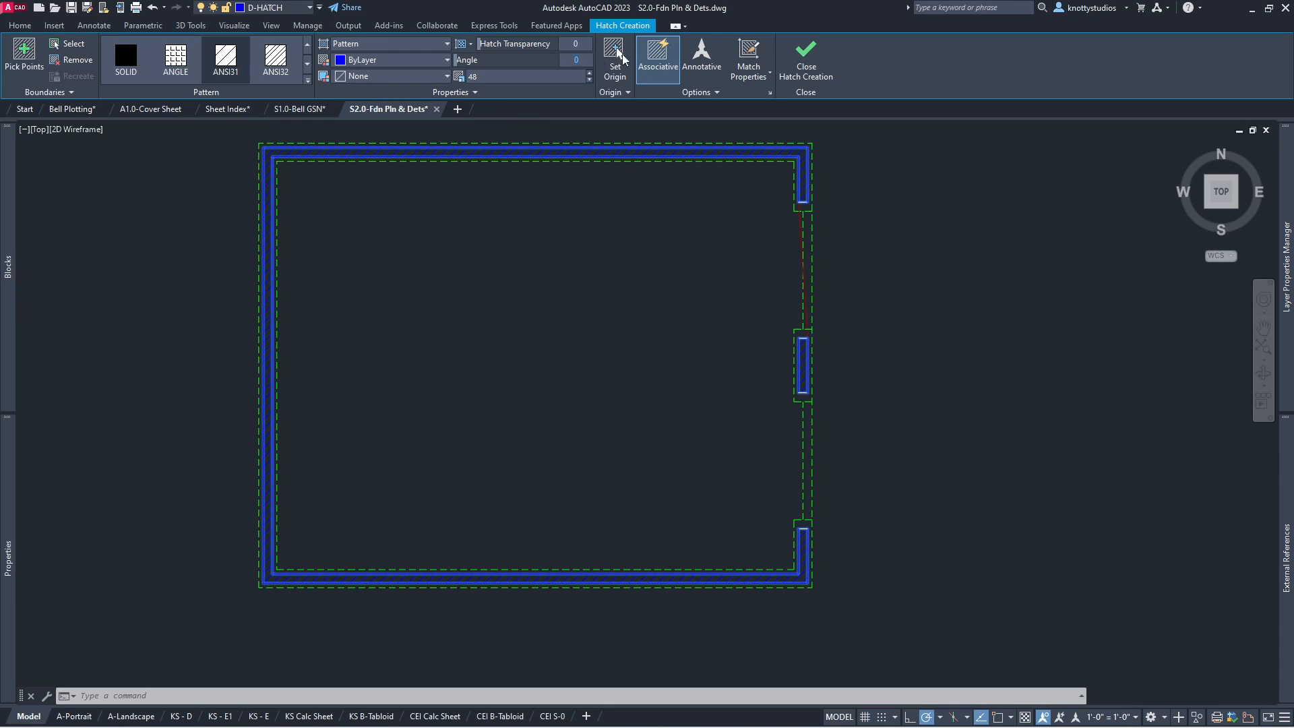
click(806, 55)
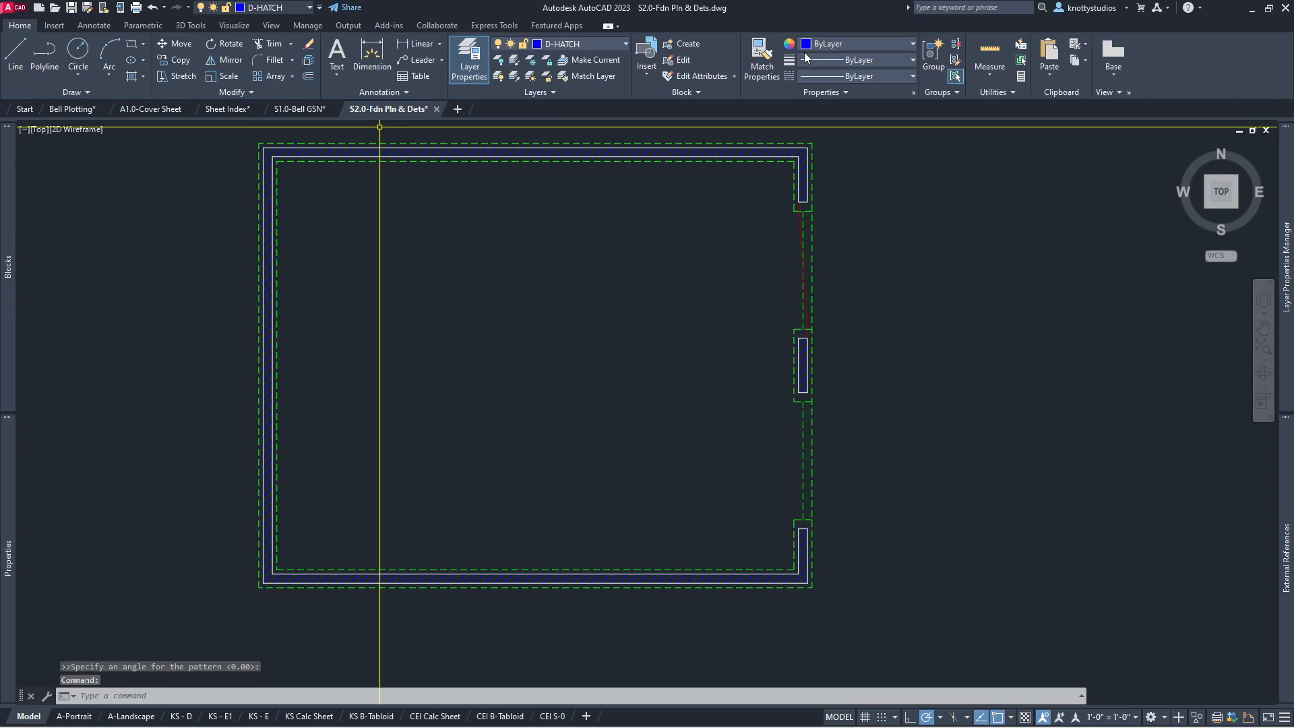